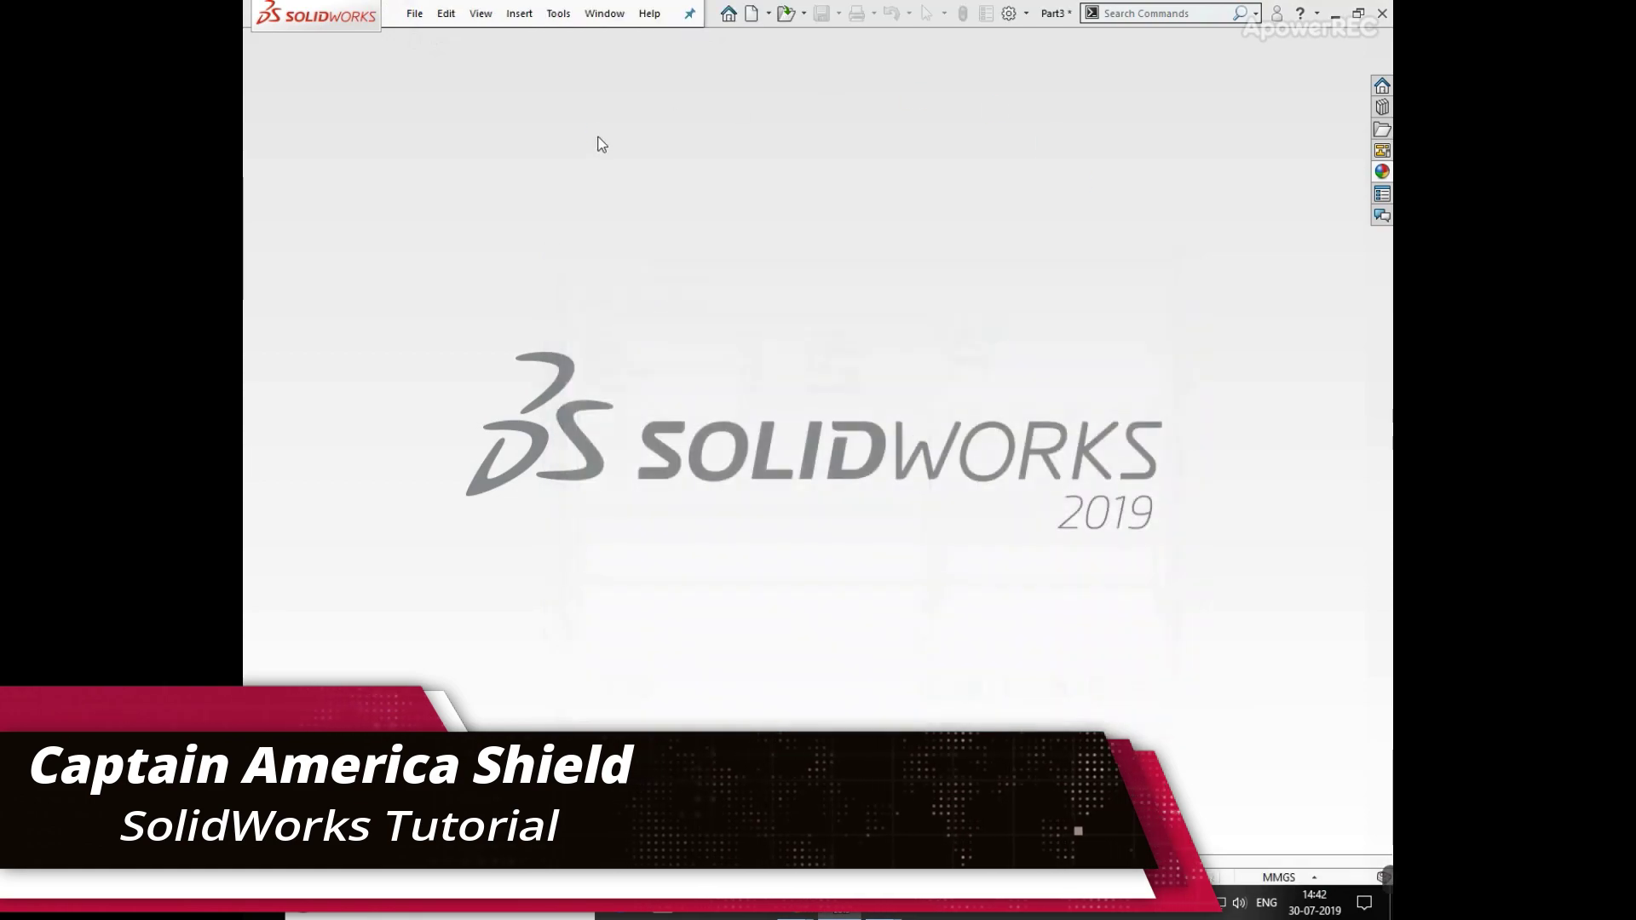
# Start a sketch on the Front Plane and draw a circle of about 71 mm radius centred on the origin
pyautogui.click(313, 303)
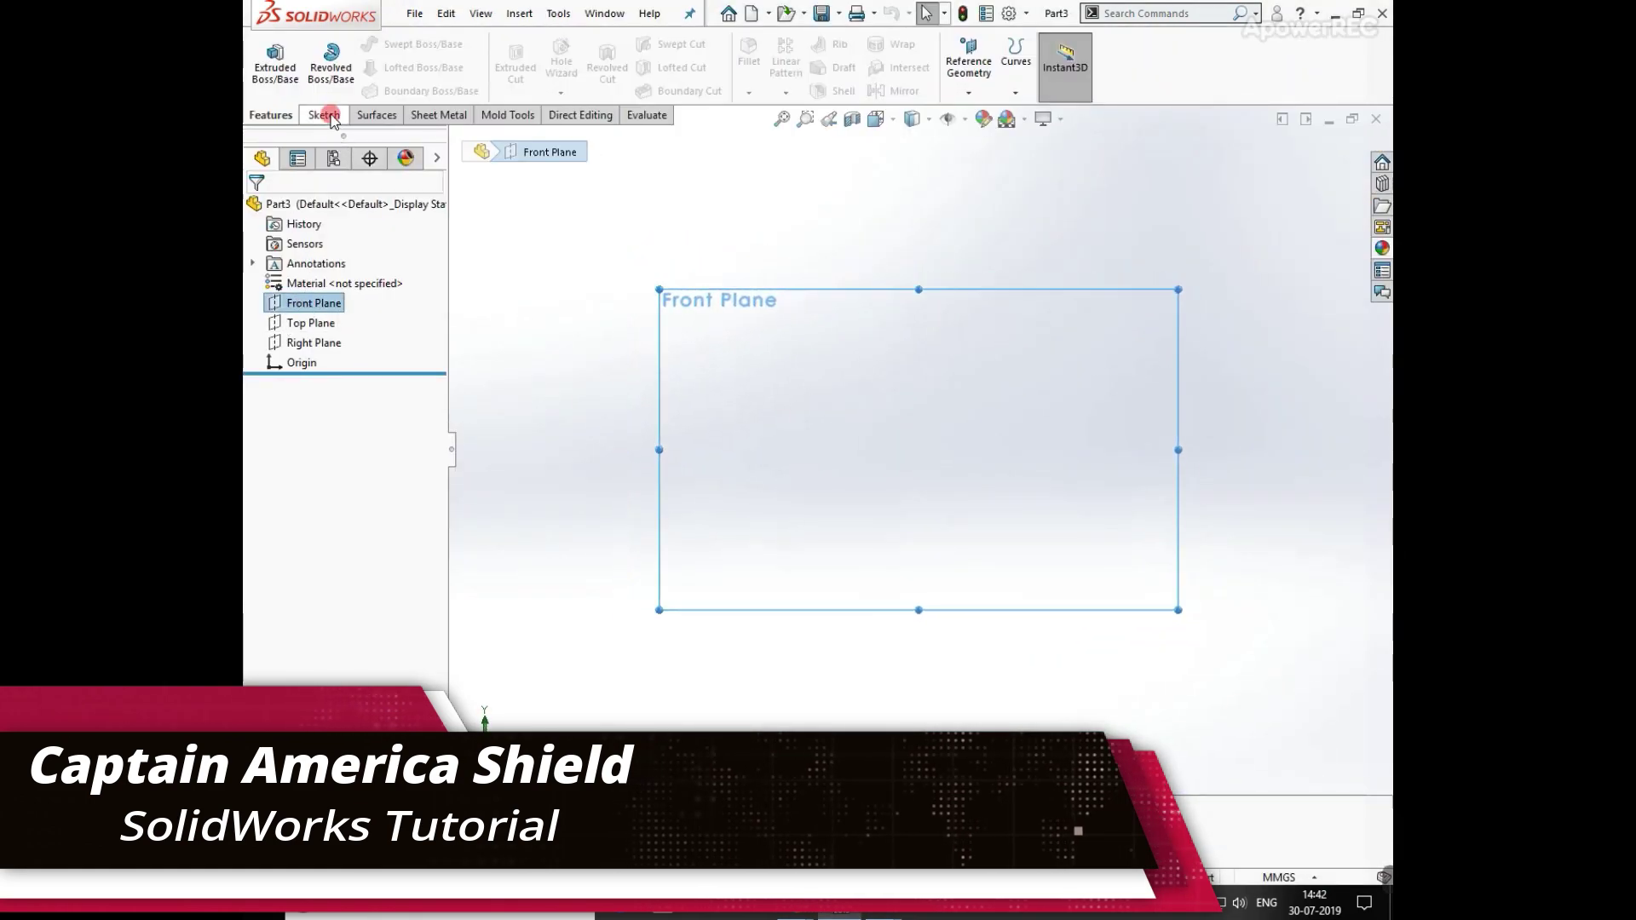
pyautogui.click(326, 113)
pyautogui.click(274, 60)
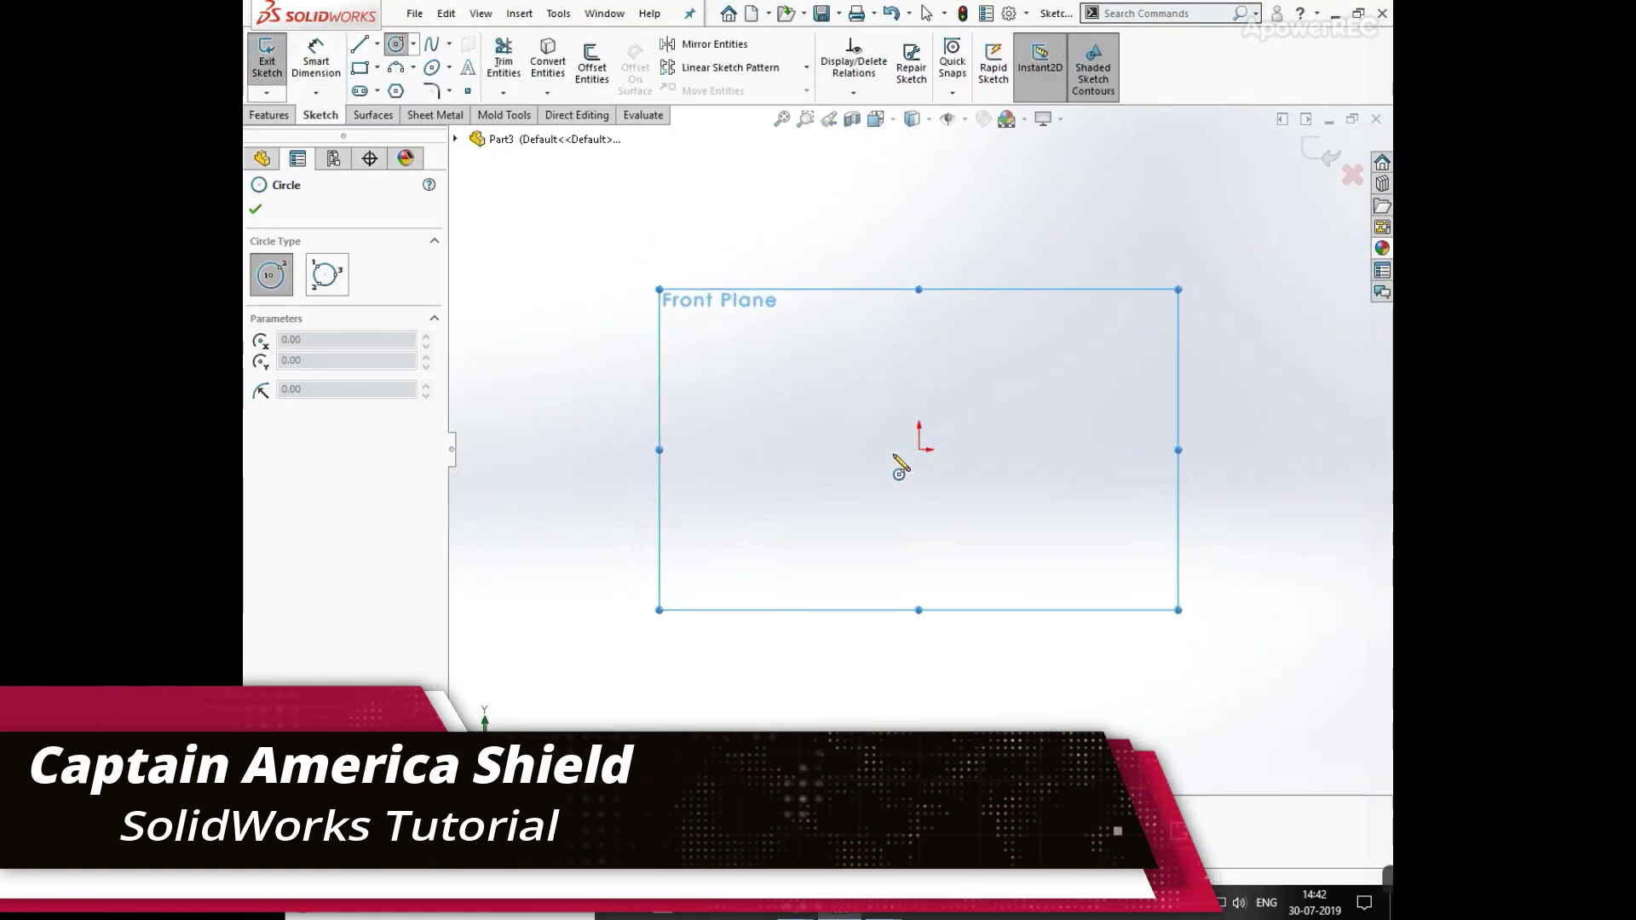
pyautogui.click(919, 449)
pyautogui.click(712, 449)
# Dimension the circle's diameter at 500 mm
pyautogui.click(315, 60)
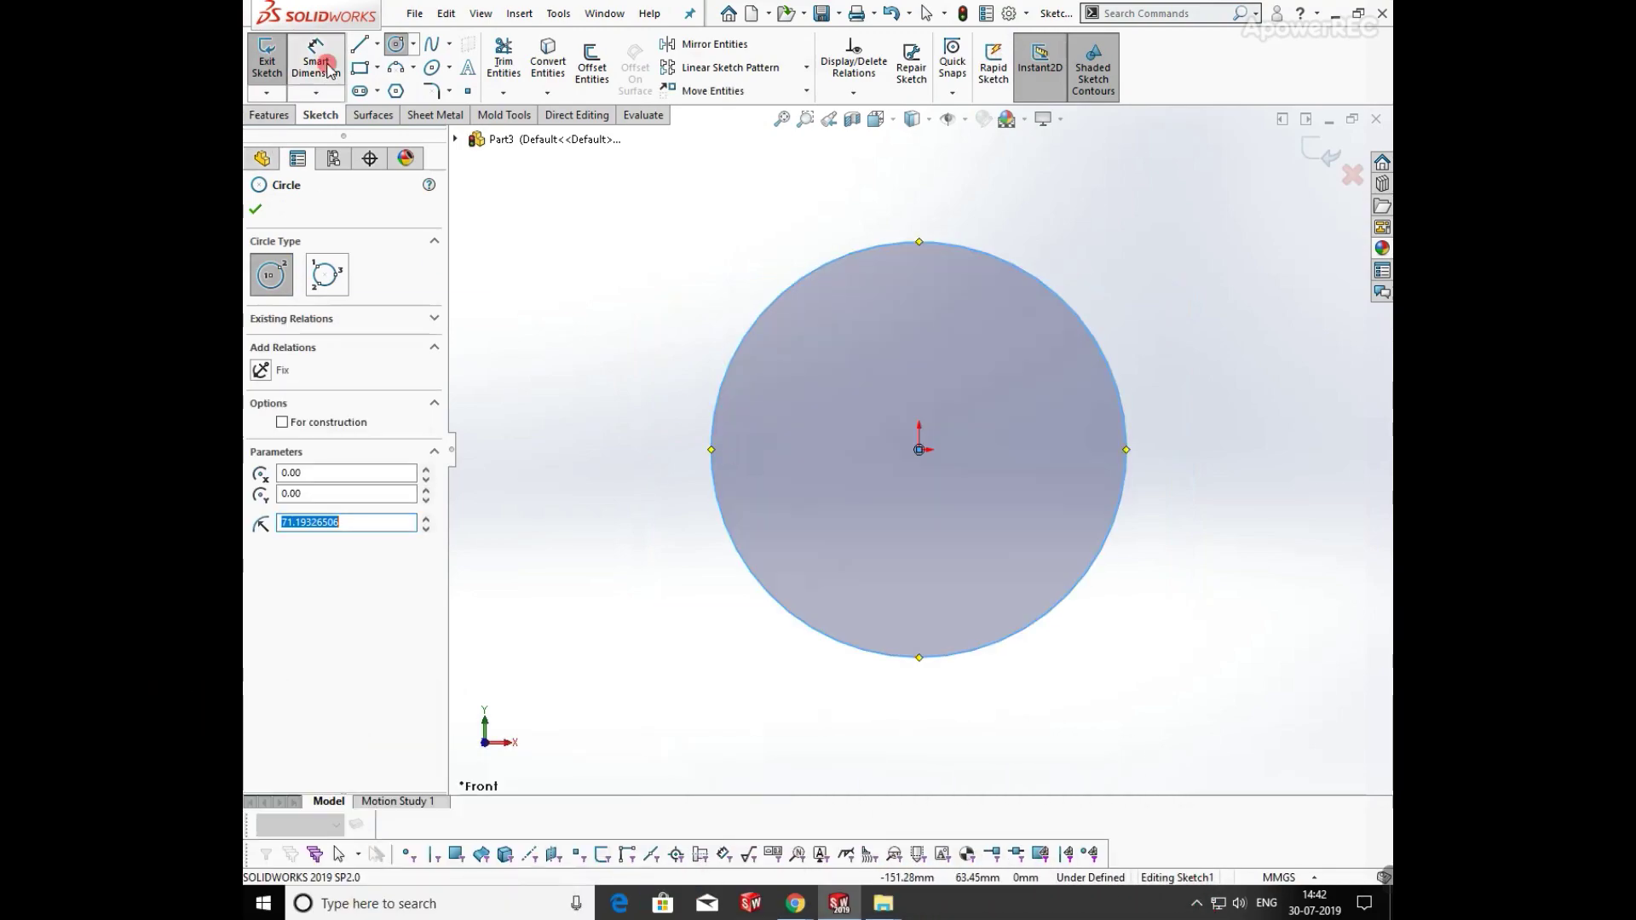
pyautogui.click(744, 354)
pyautogui.click(617, 410)
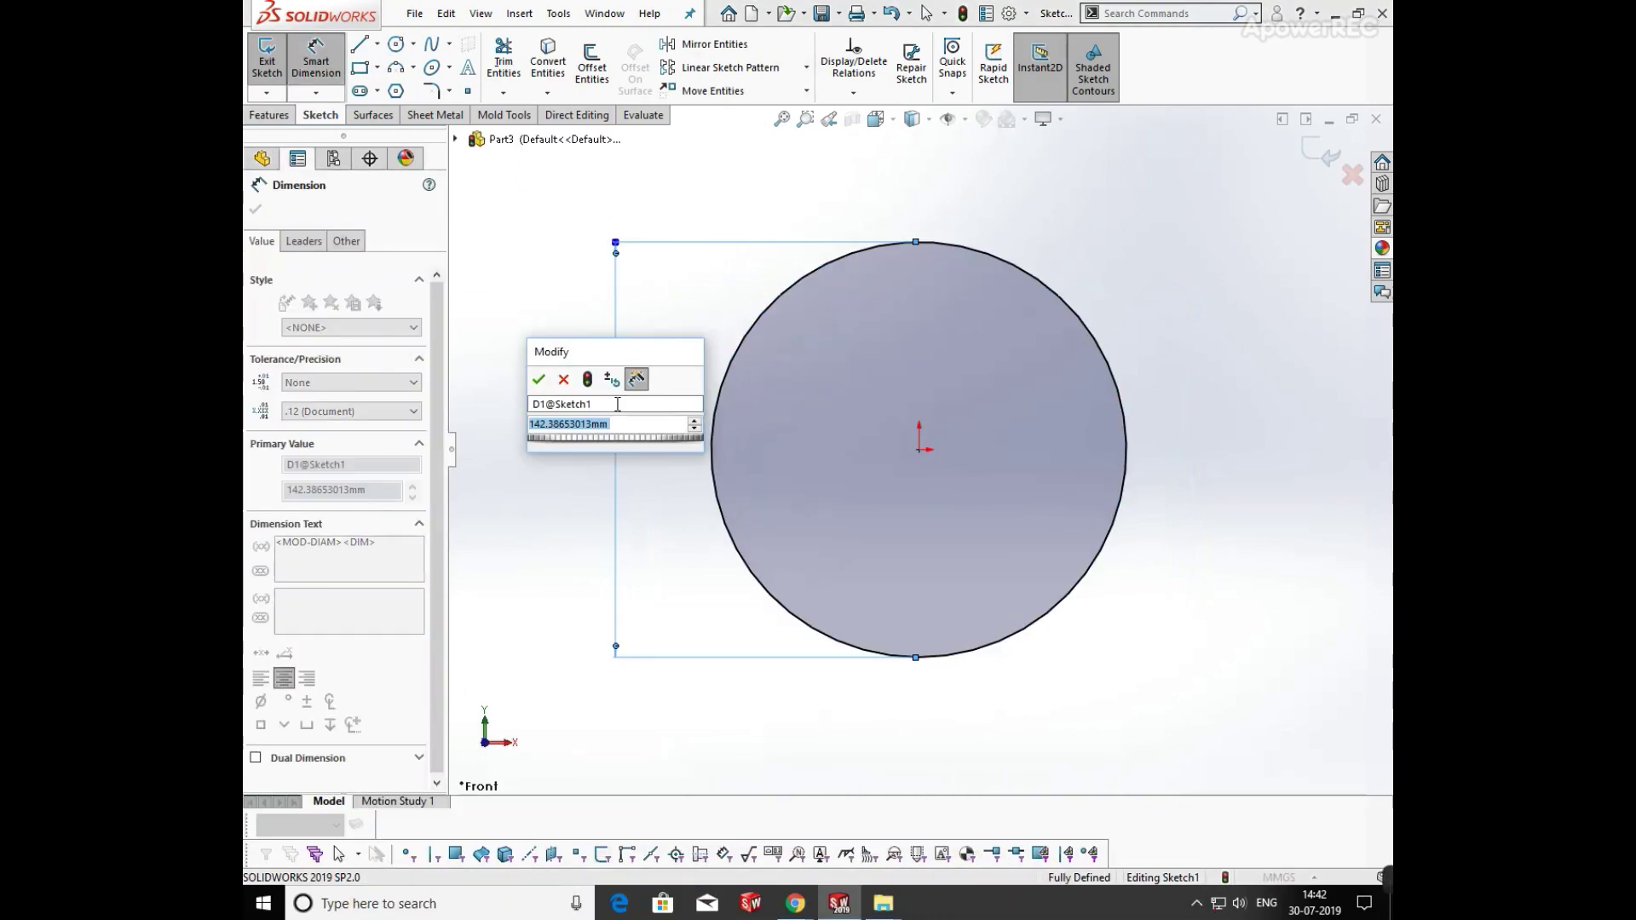
pyautogui.write('500')
pyautogui.press('Return')
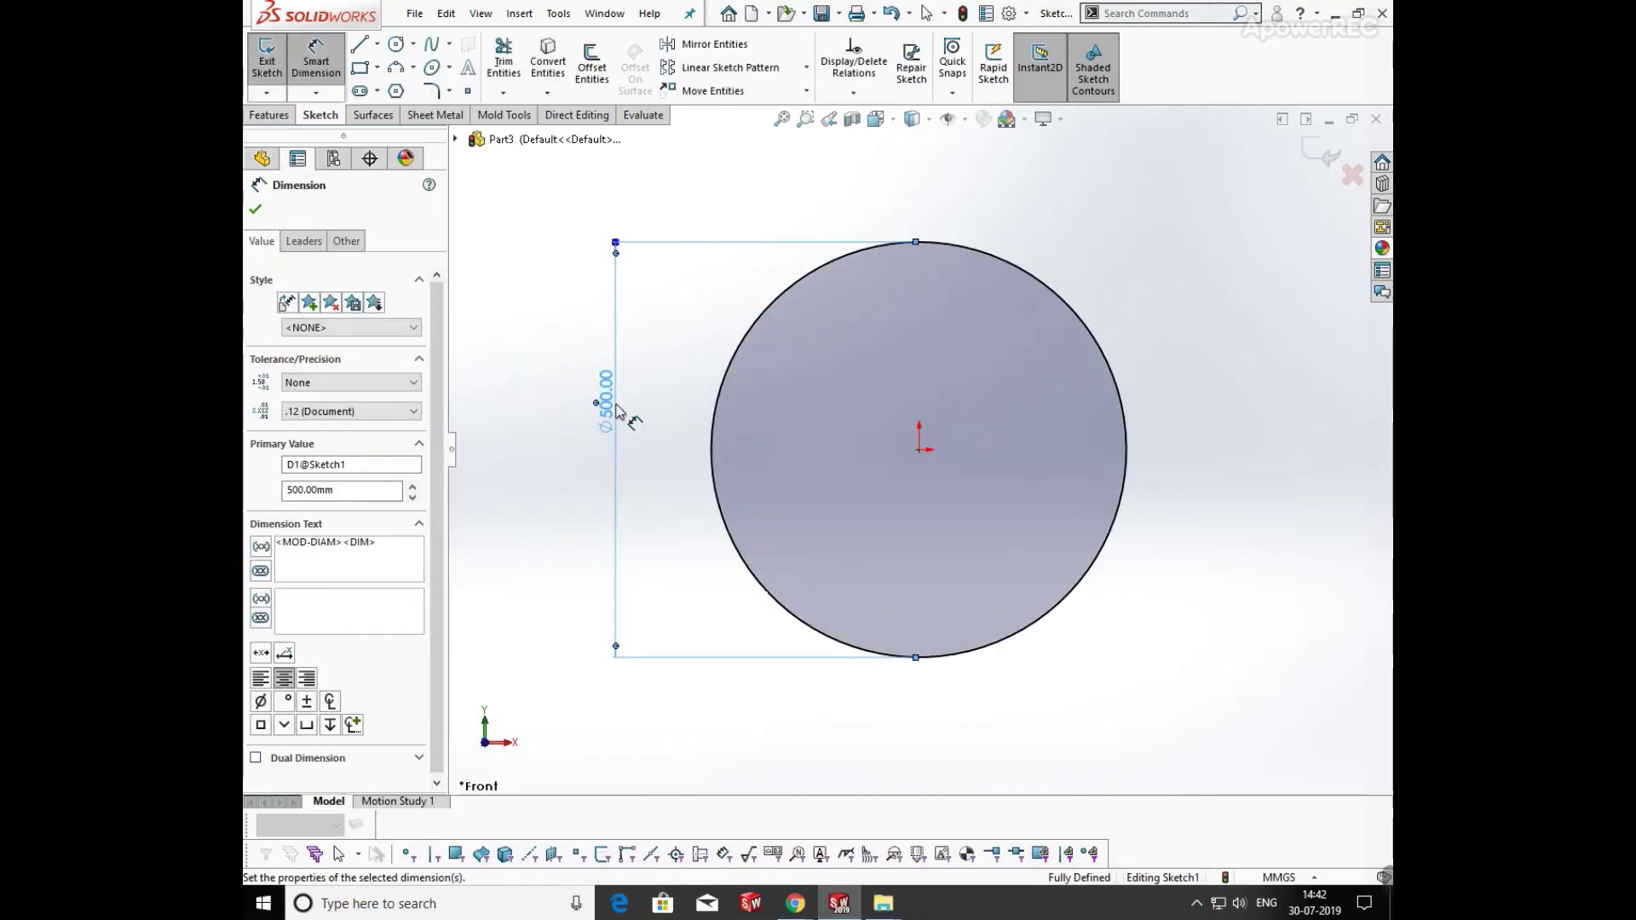
pyautogui.click(1177, 274)
pyautogui.click(1112, 368)
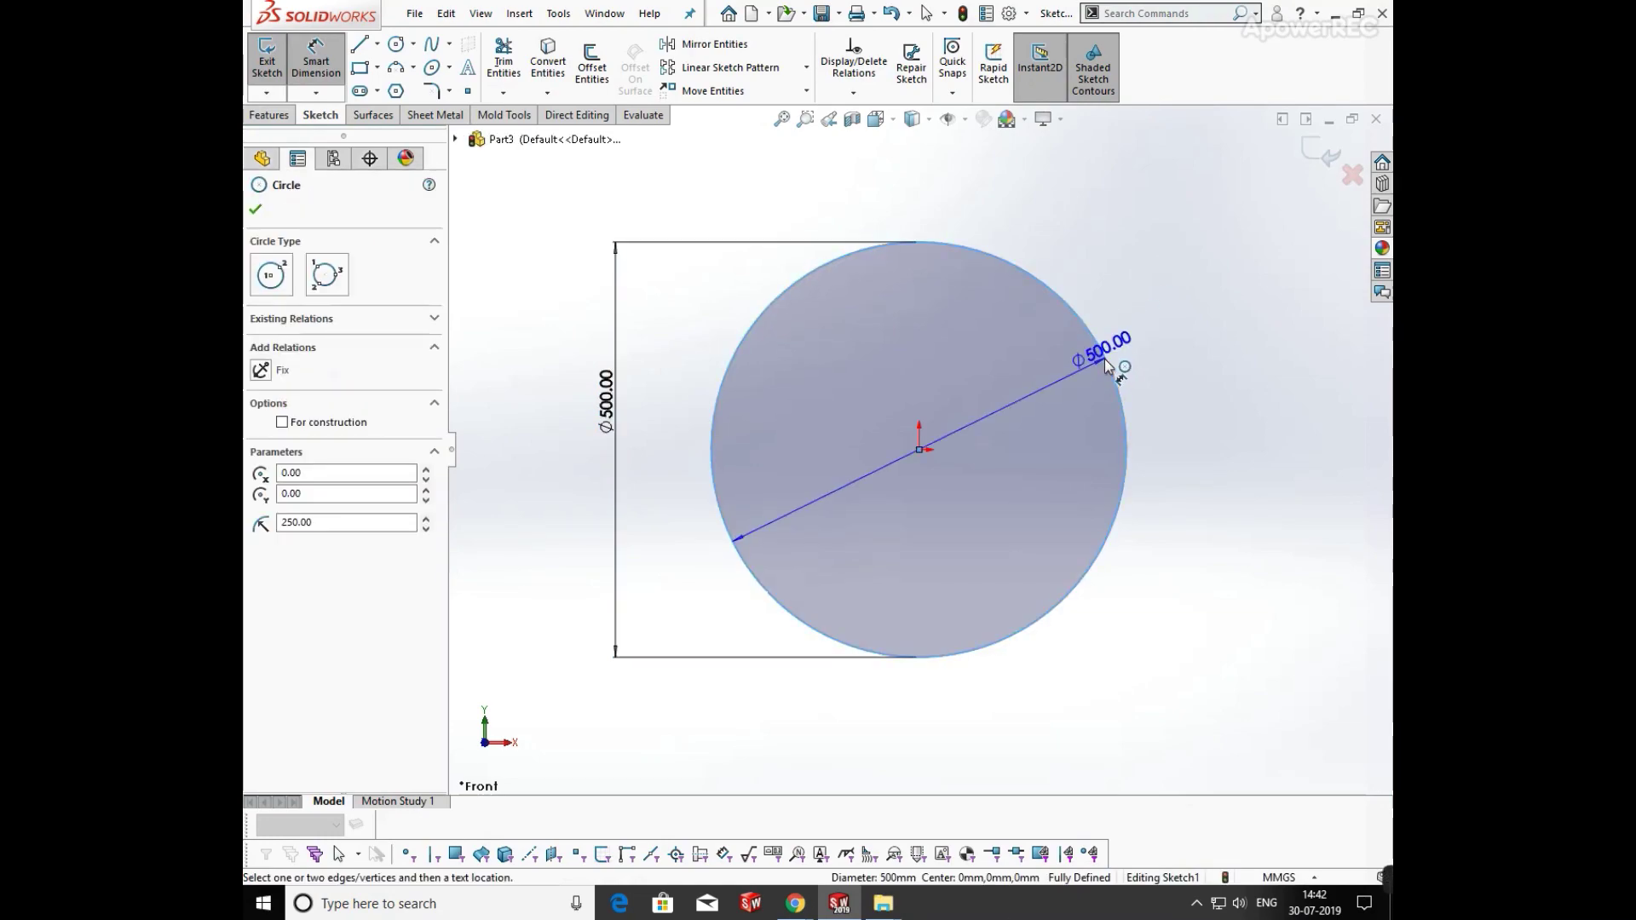
pyautogui.press('Escape')
pyautogui.press('Escape')
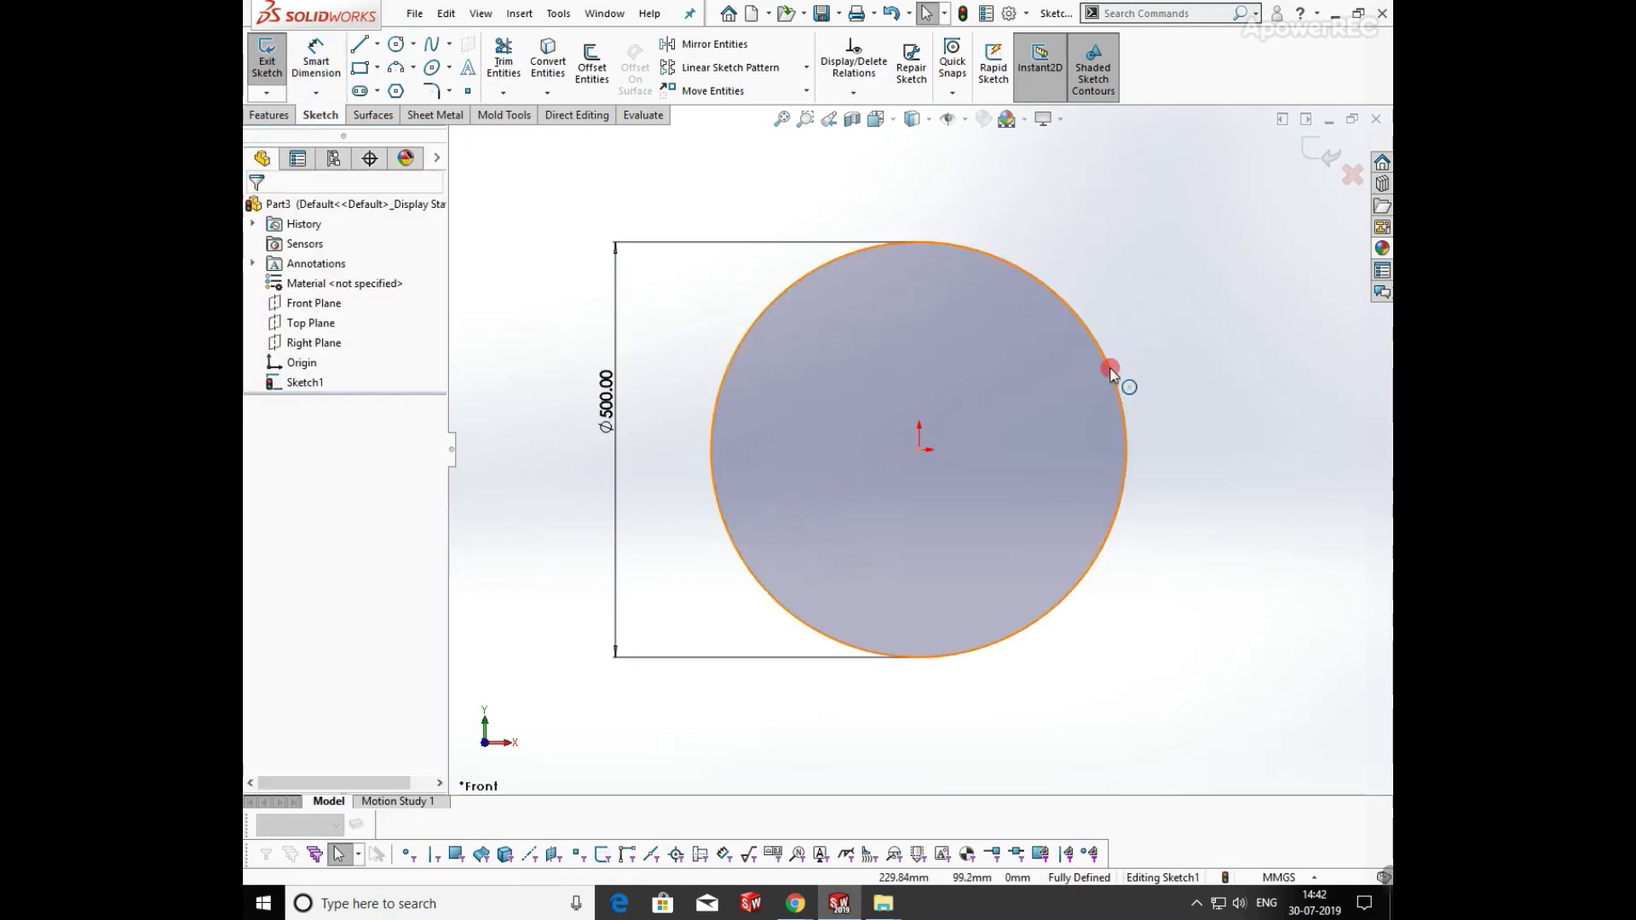
# Convert the 500 mm circle to construction geometry
pyautogui.click(1110, 372)
pyautogui.click(1183, 315)
pyautogui.press('Escape')
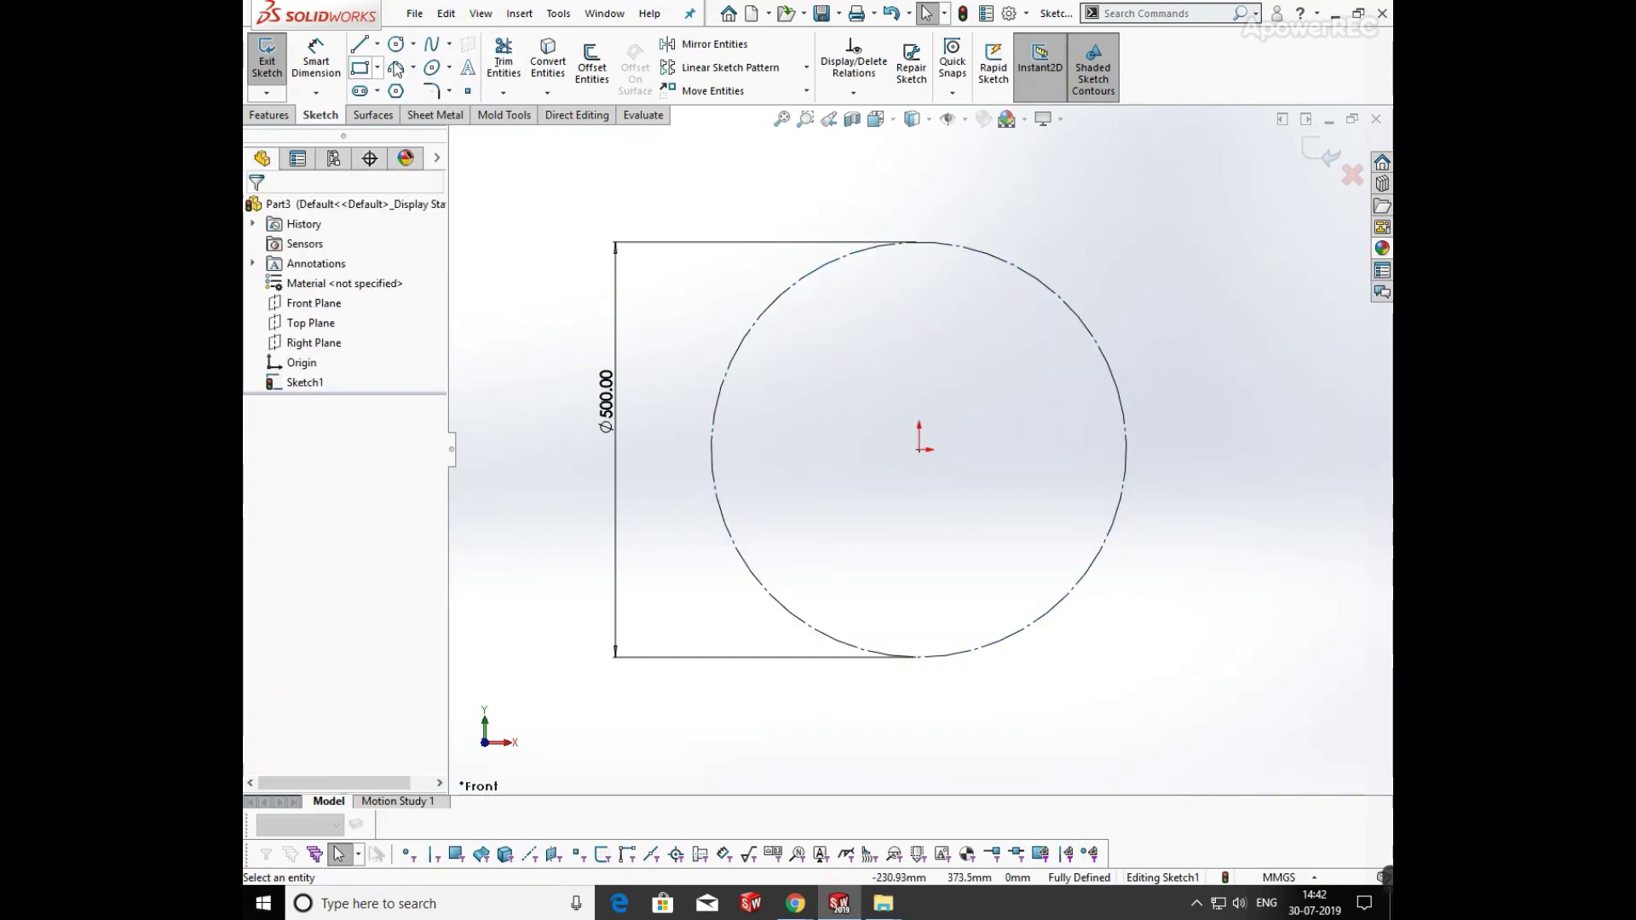
# Draw an upward-bulging 3 Point Arc of about 330 mm radius between the construction circle's left and right quadrant points
pyautogui.click(414, 68)
pyautogui.click(460, 135)
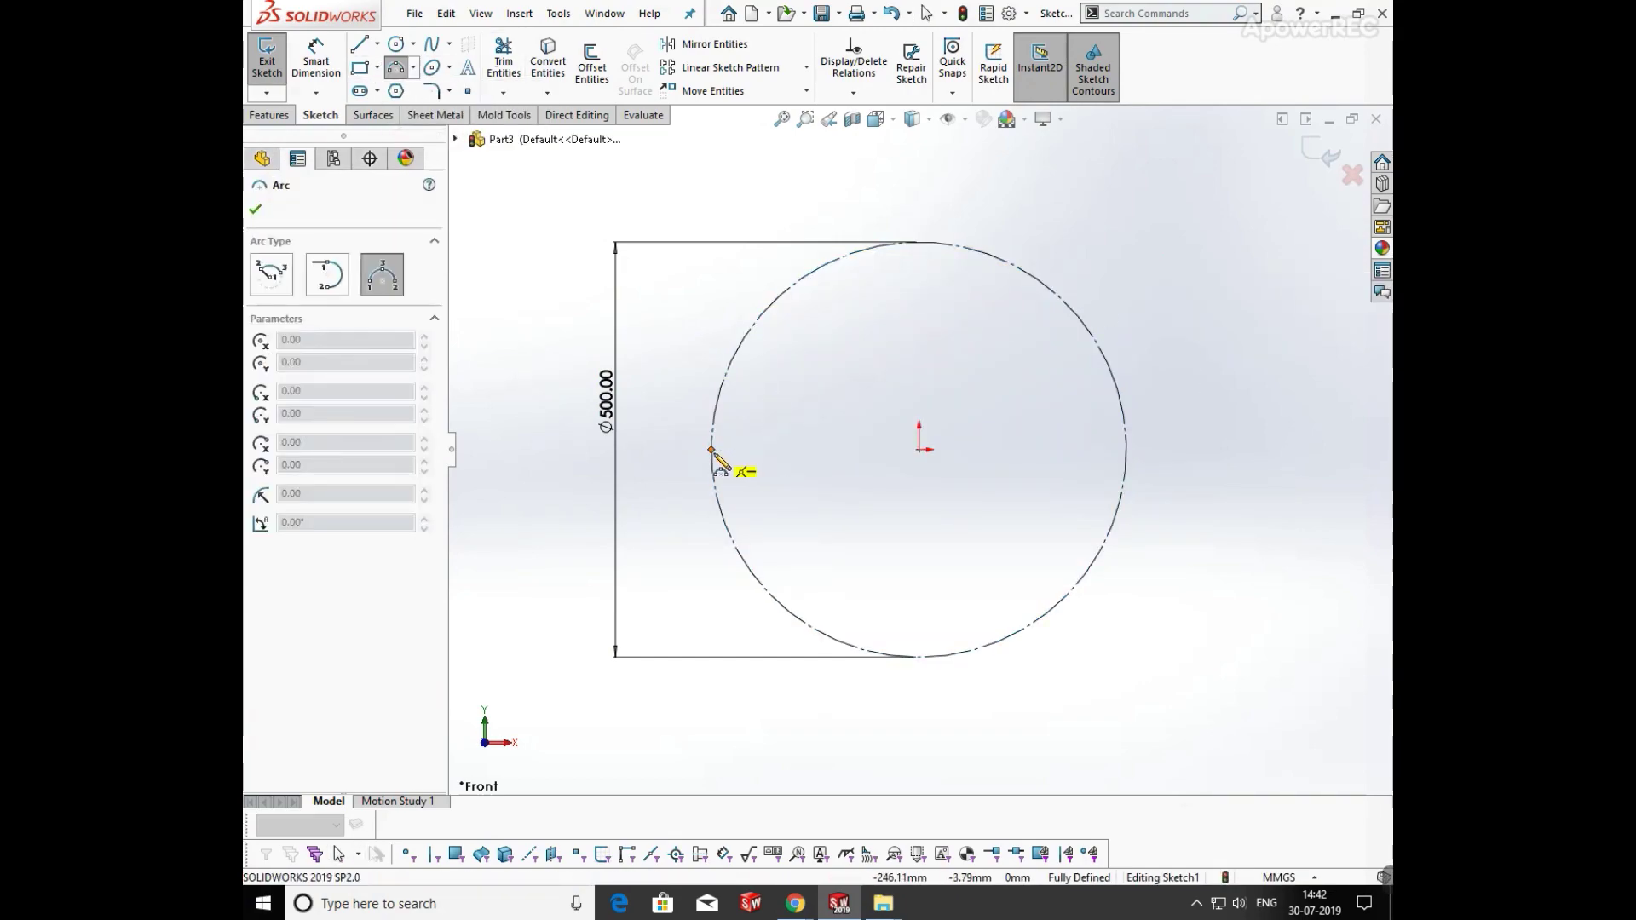
pyautogui.click(712, 450)
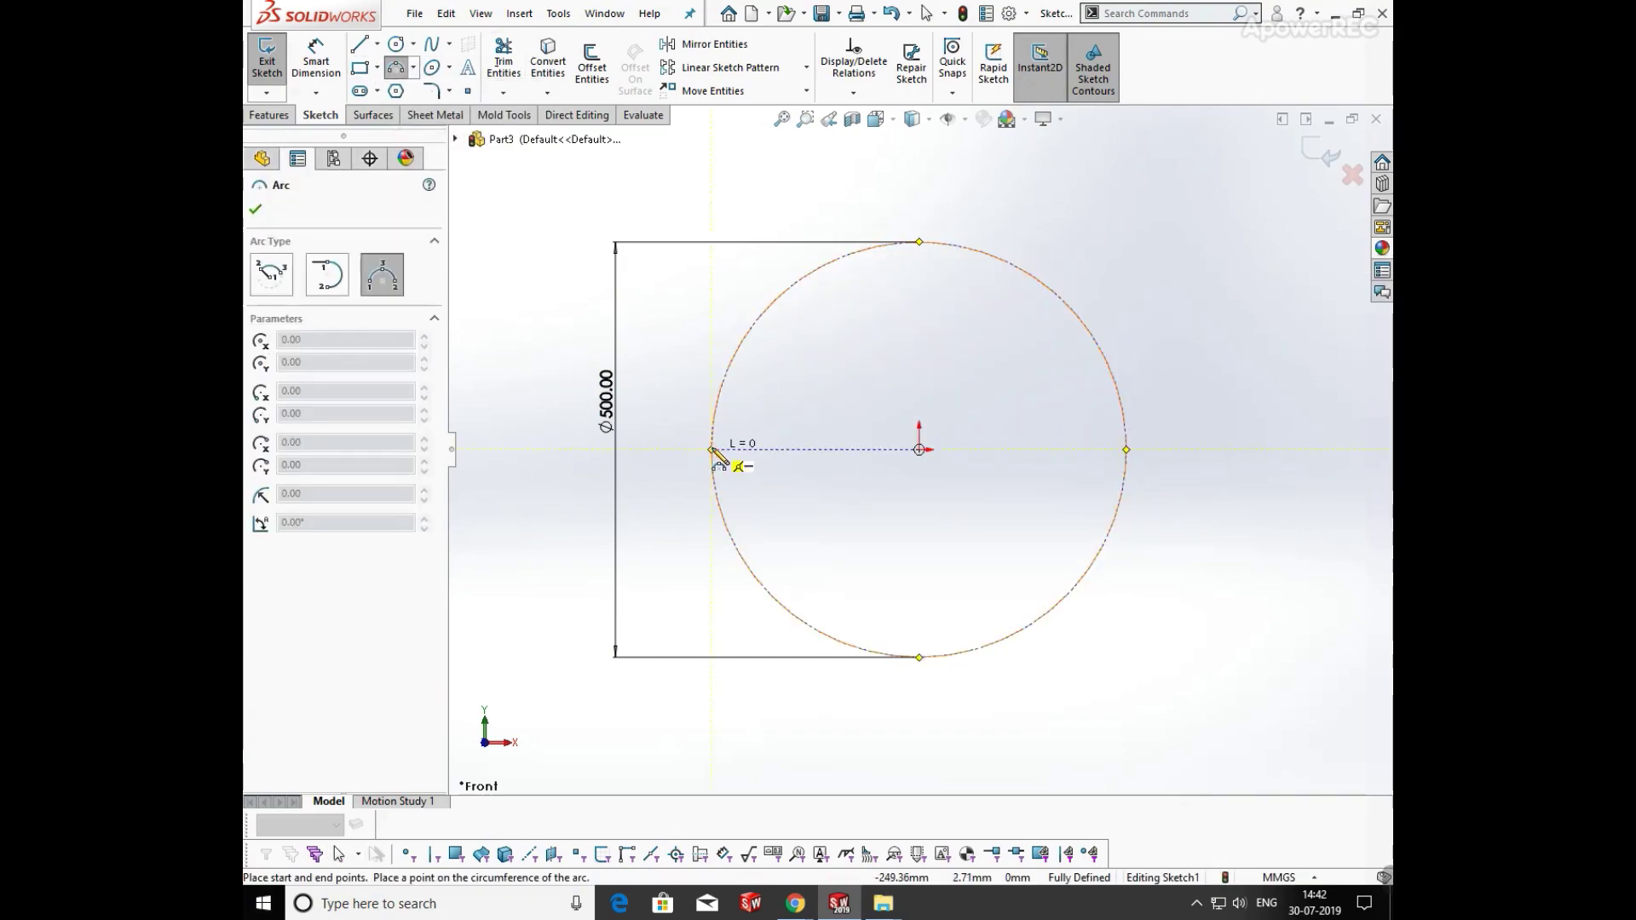
pyautogui.click(1127, 450)
pyautogui.click(972, 366)
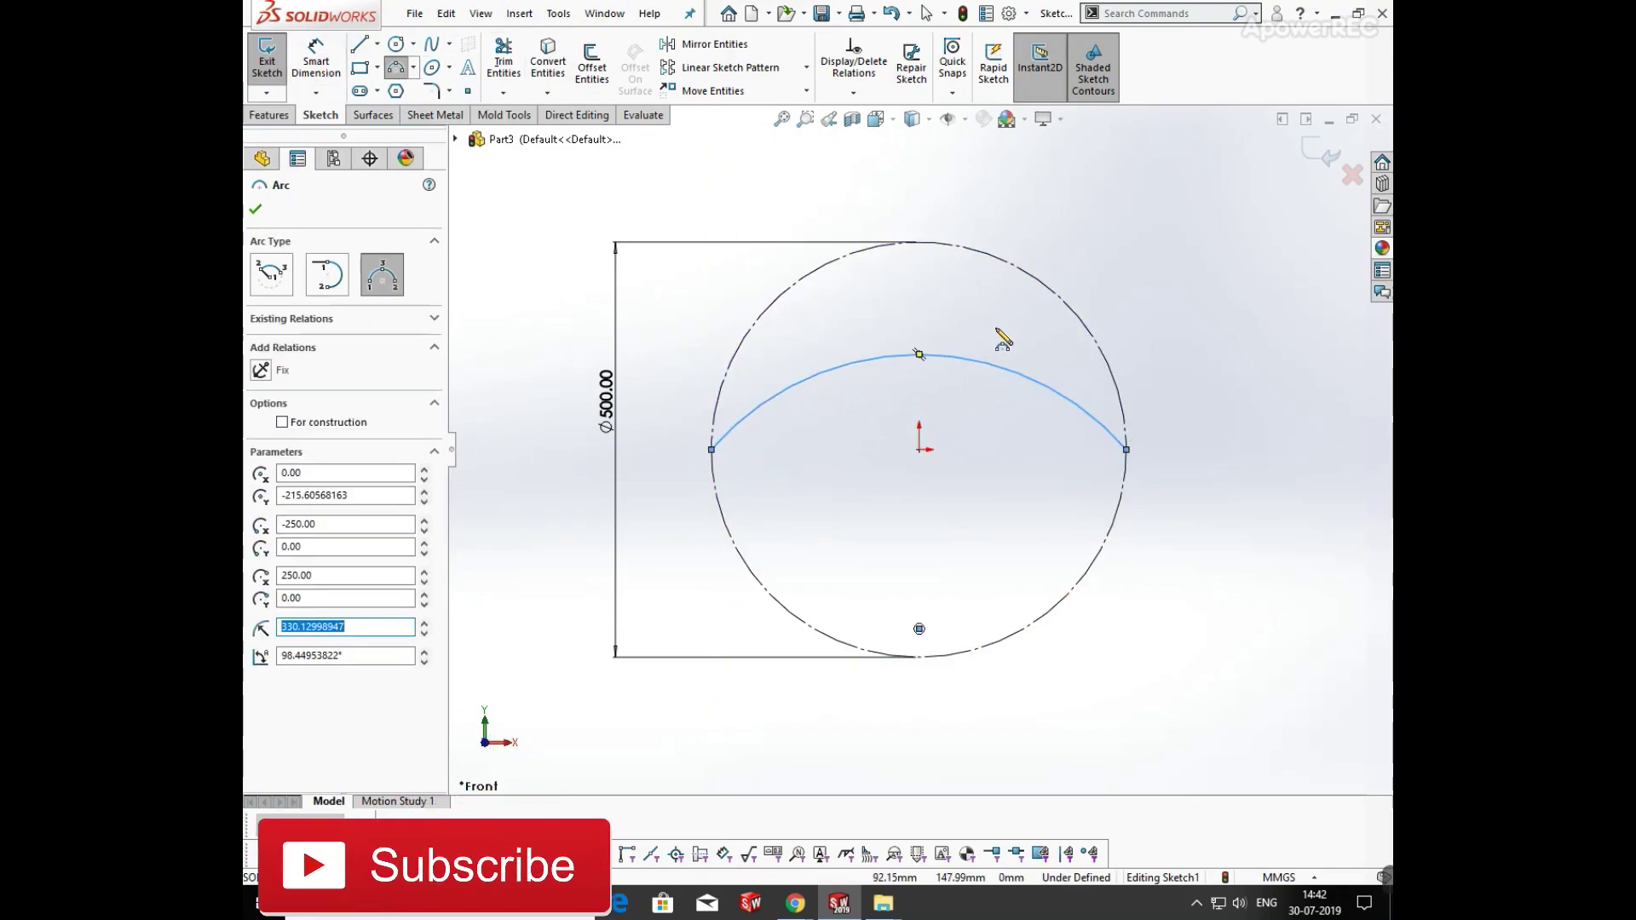
pyautogui.press('Escape')
# Dimension the arc's radius at 600 mm
pyautogui.click(317, 61)
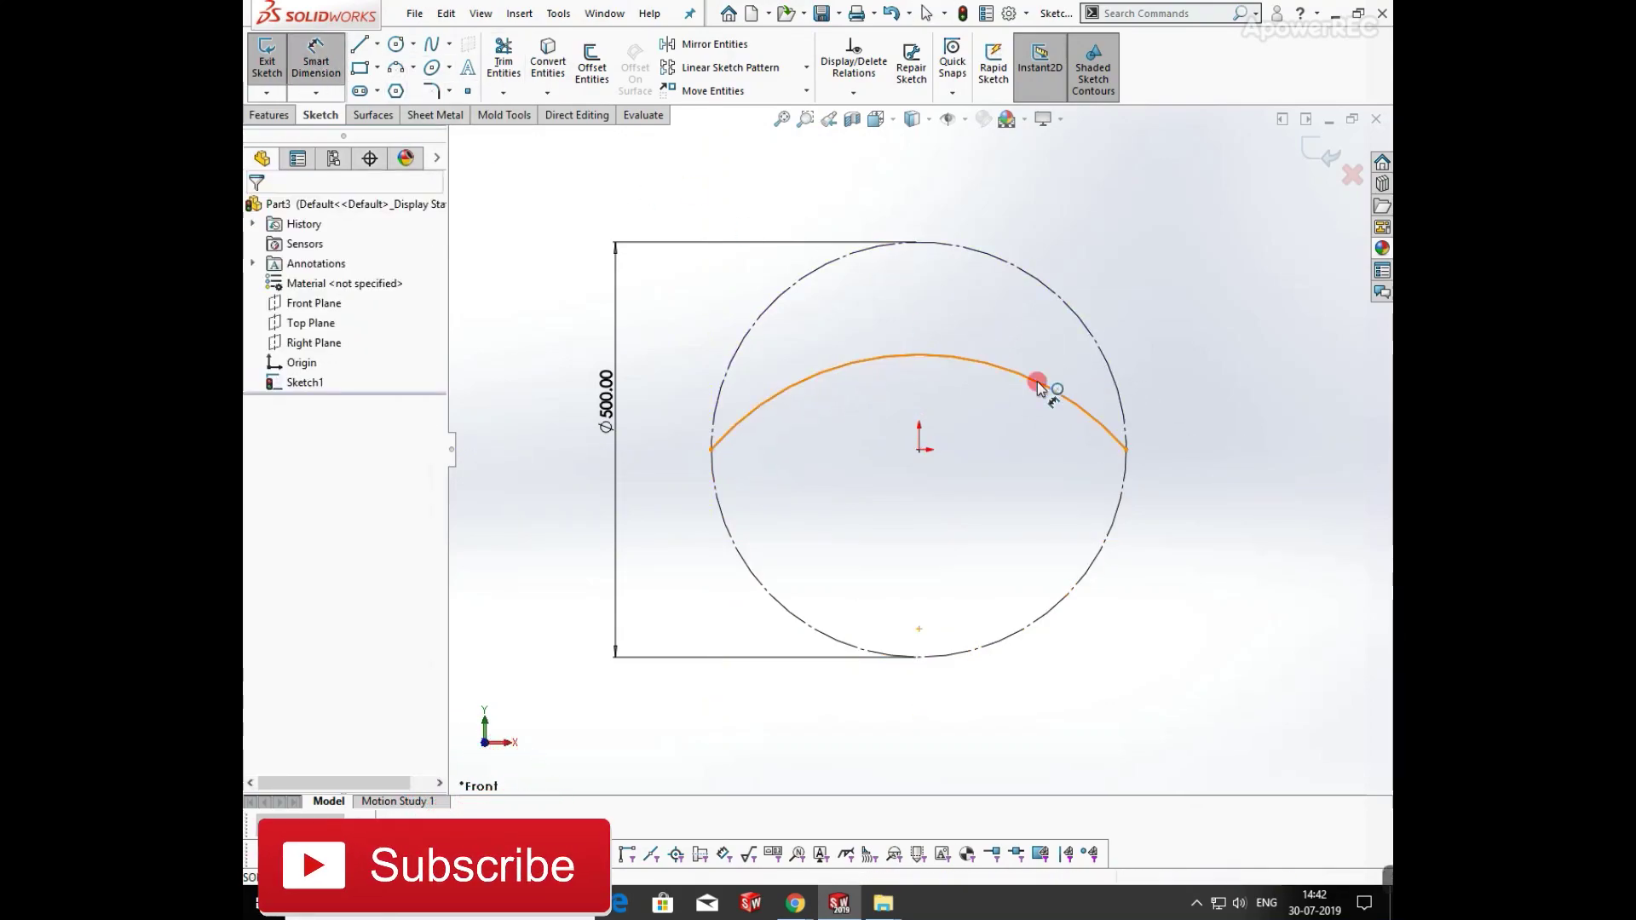
pyautogui.click(1036, 381)
pyautogui.click(1004, 430)
pyautogui.write('600')
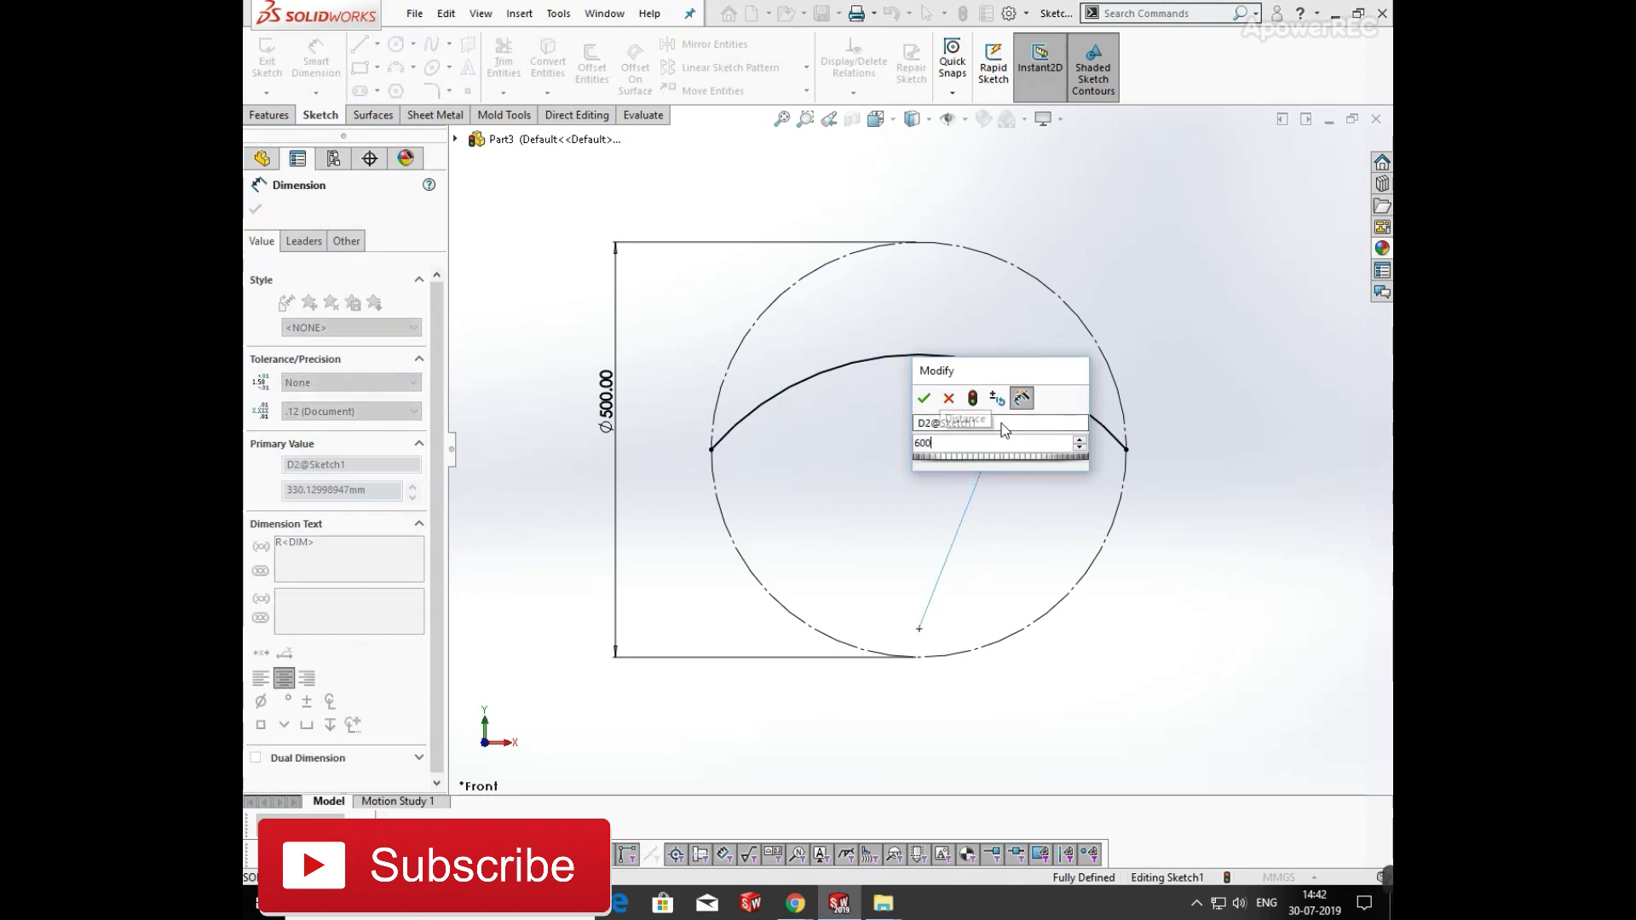
pyautogui.press('Return')
pyautogui.press('Escape')
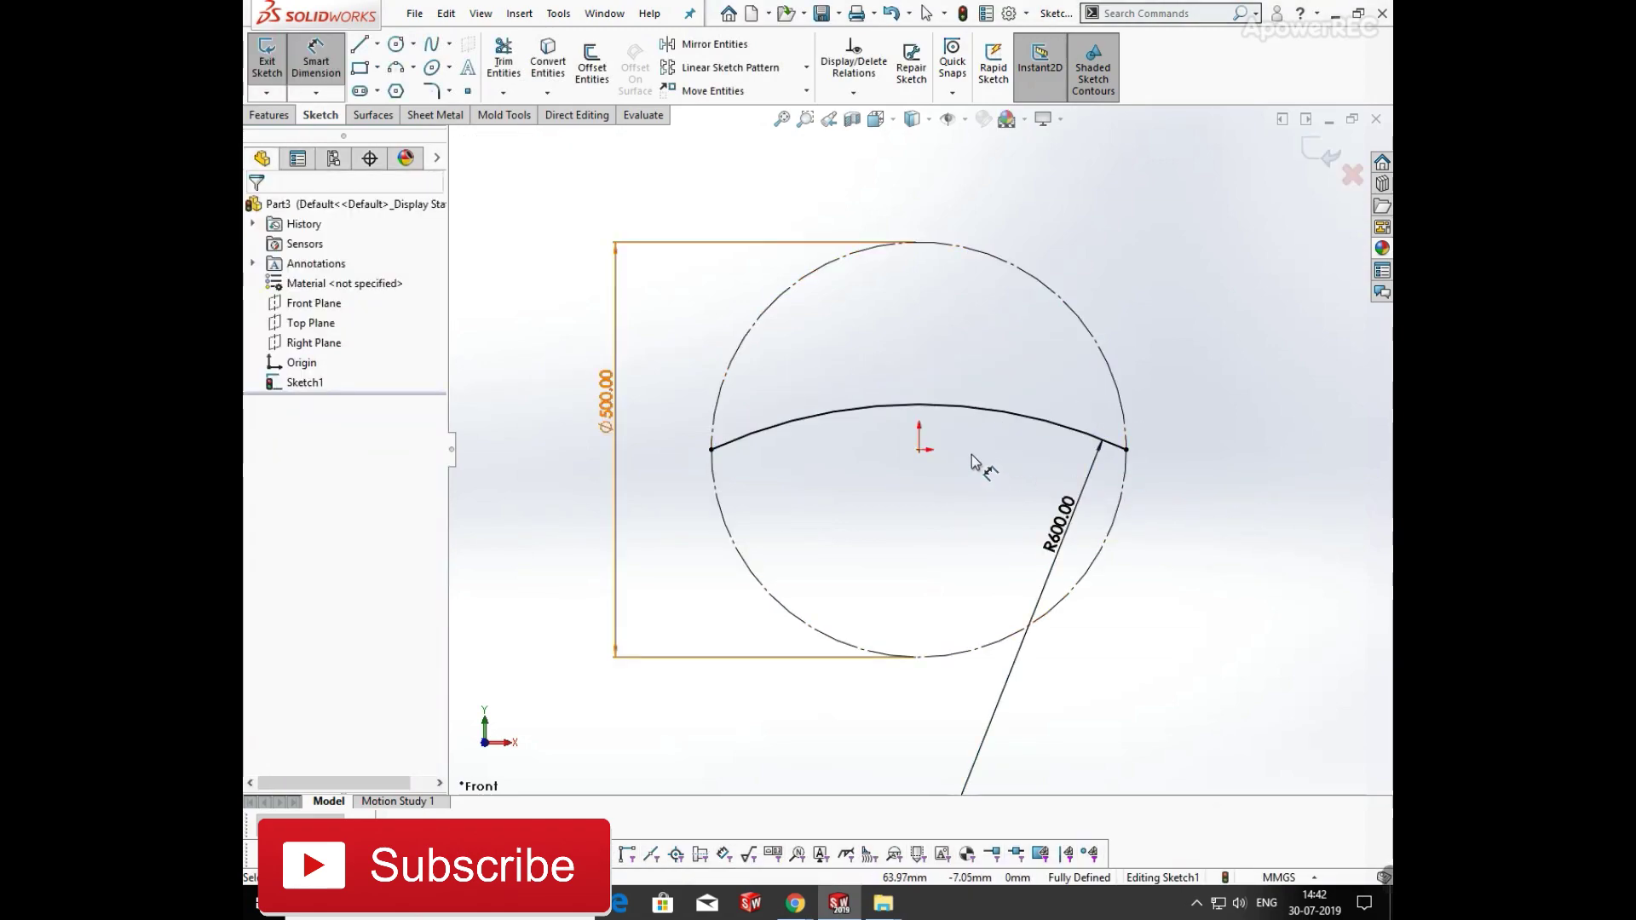
pyautogui.press('Escape')
pyautogui.click(920, 449)
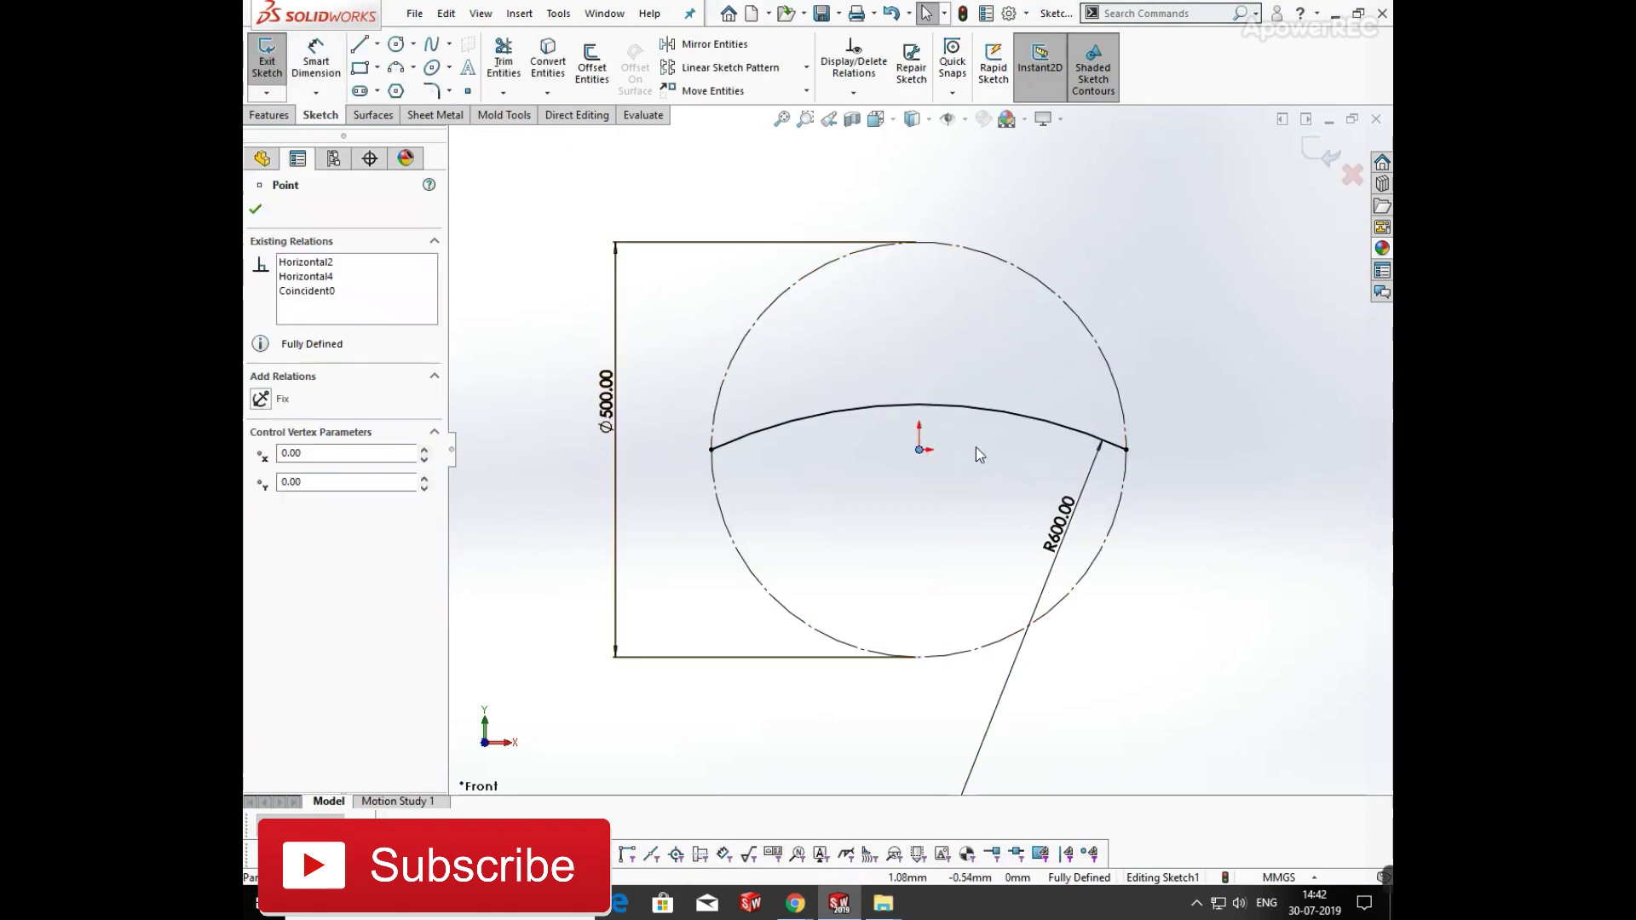
pyautogui.click(1189, 538)
# Draw a vertical line from the origin up to the arc and a horizontal line from the origin to the arc's right end
pyautogui.click(359, 50)
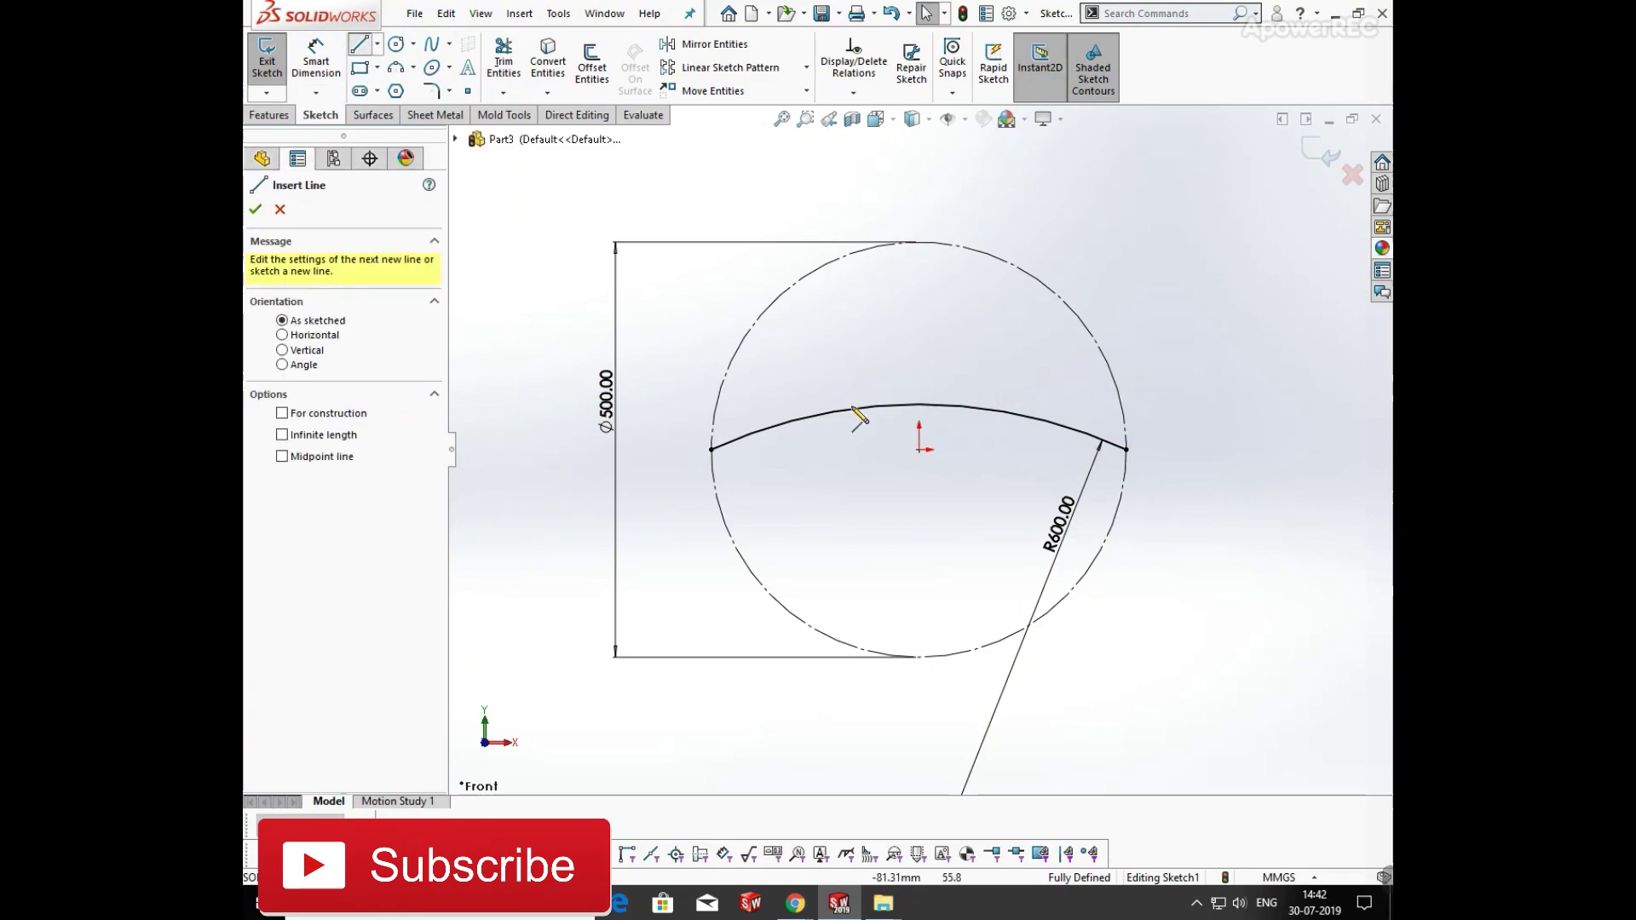
pyautogui.click(919, 450)
pyautogui.click(919, 404)
pyautogui.rightClick(918, 404)
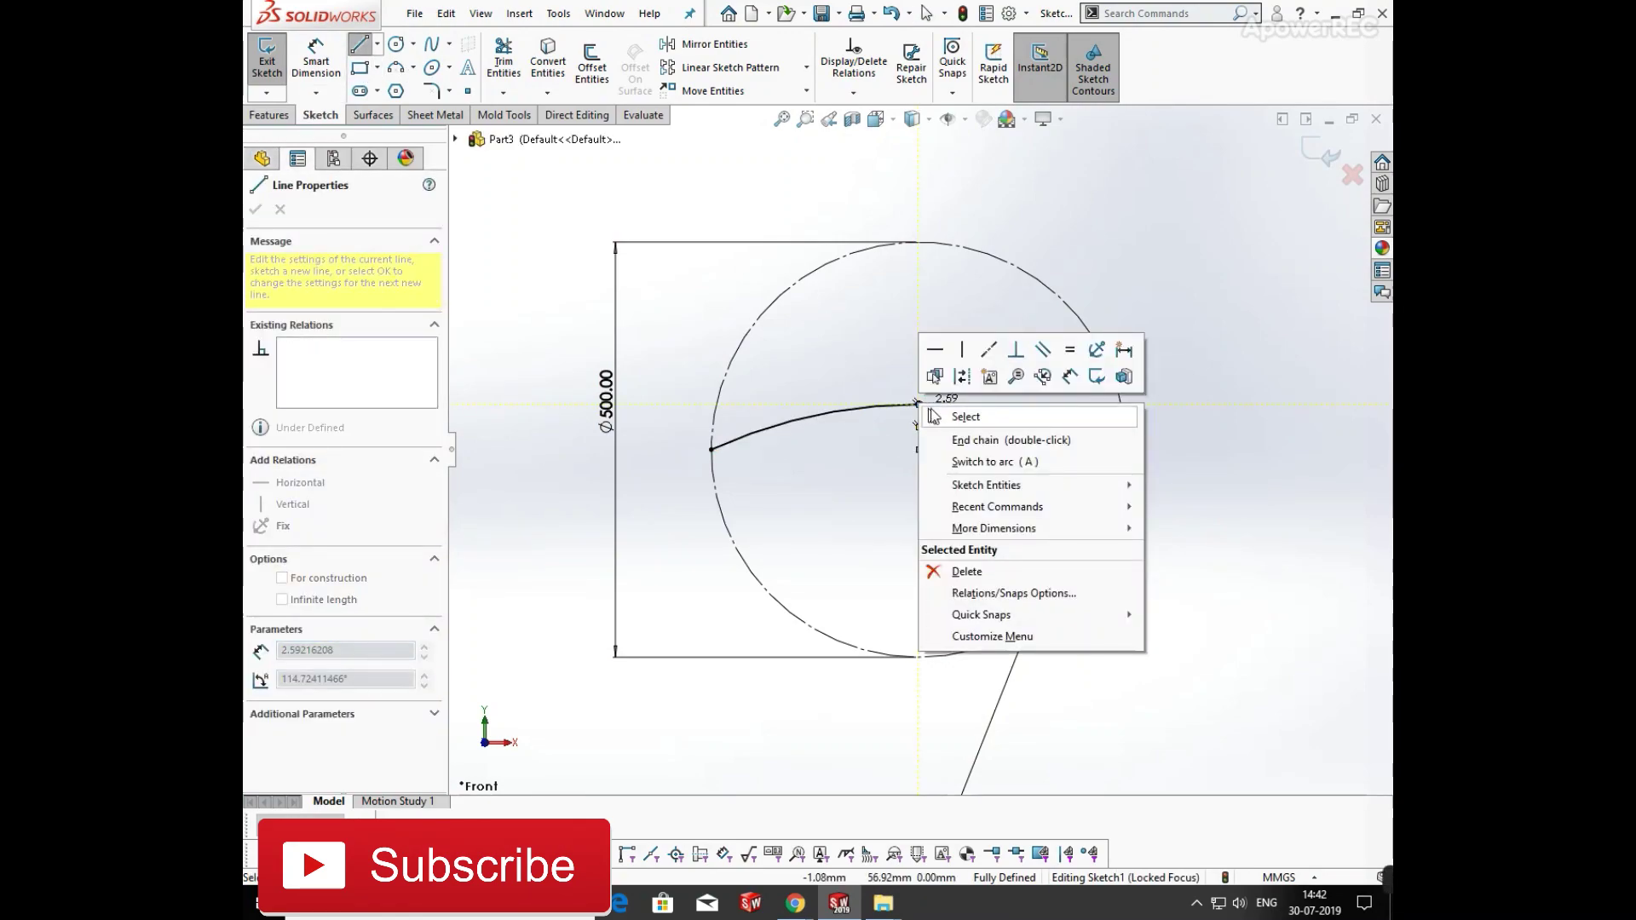
pyautogui.click(946, 410)
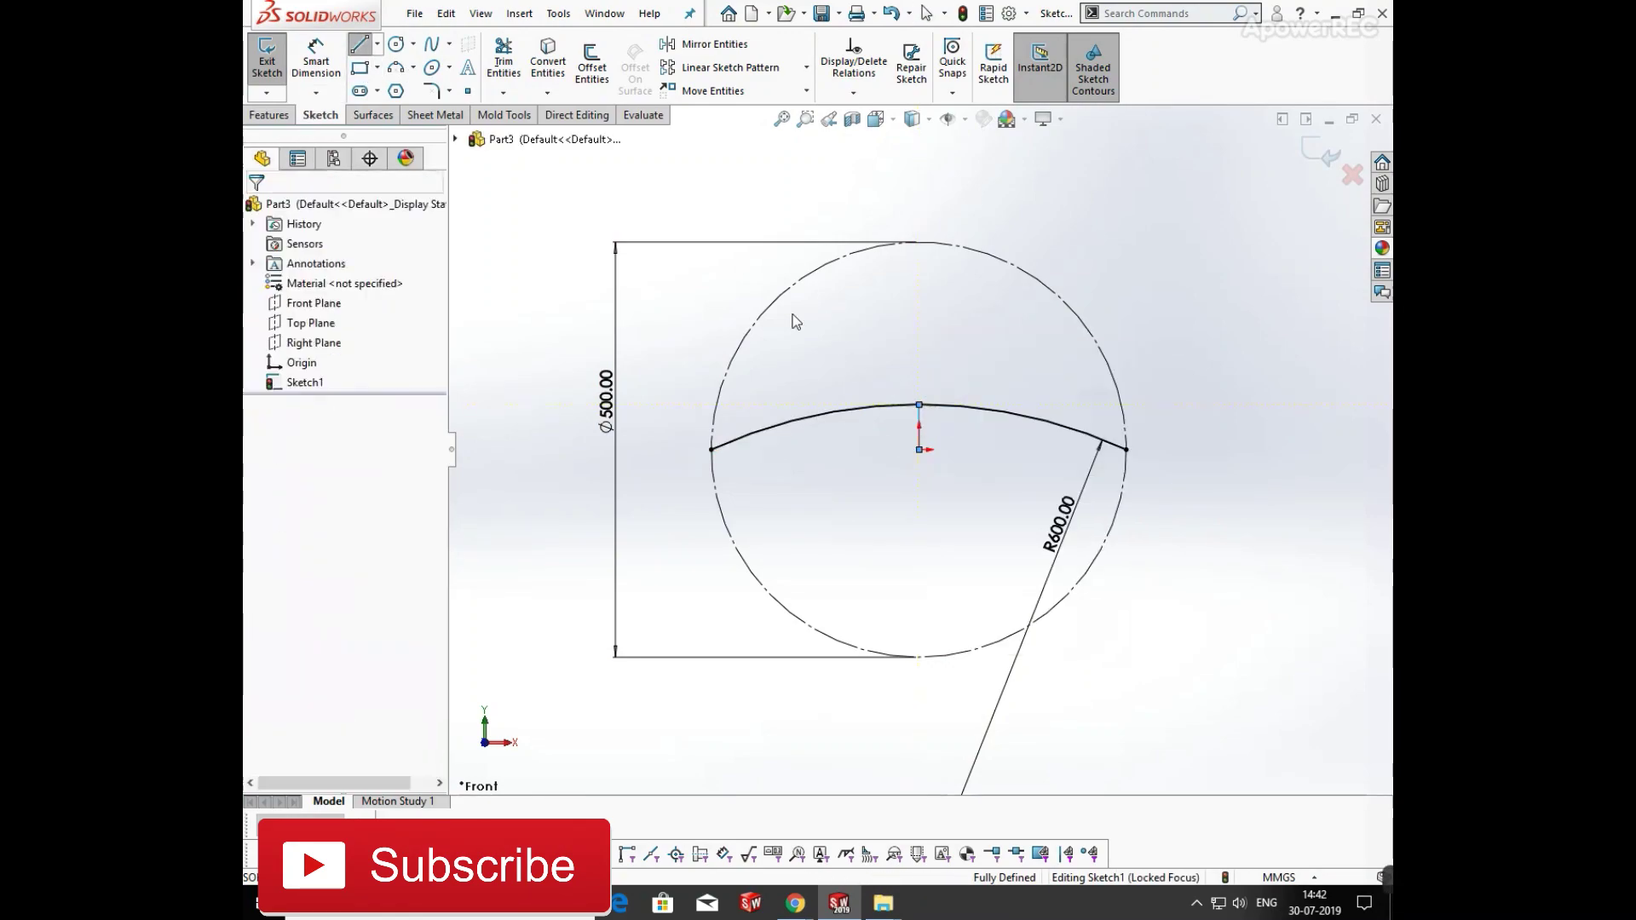
pyautogui.click(920, 450)
pyautogui.click(1126, 449)
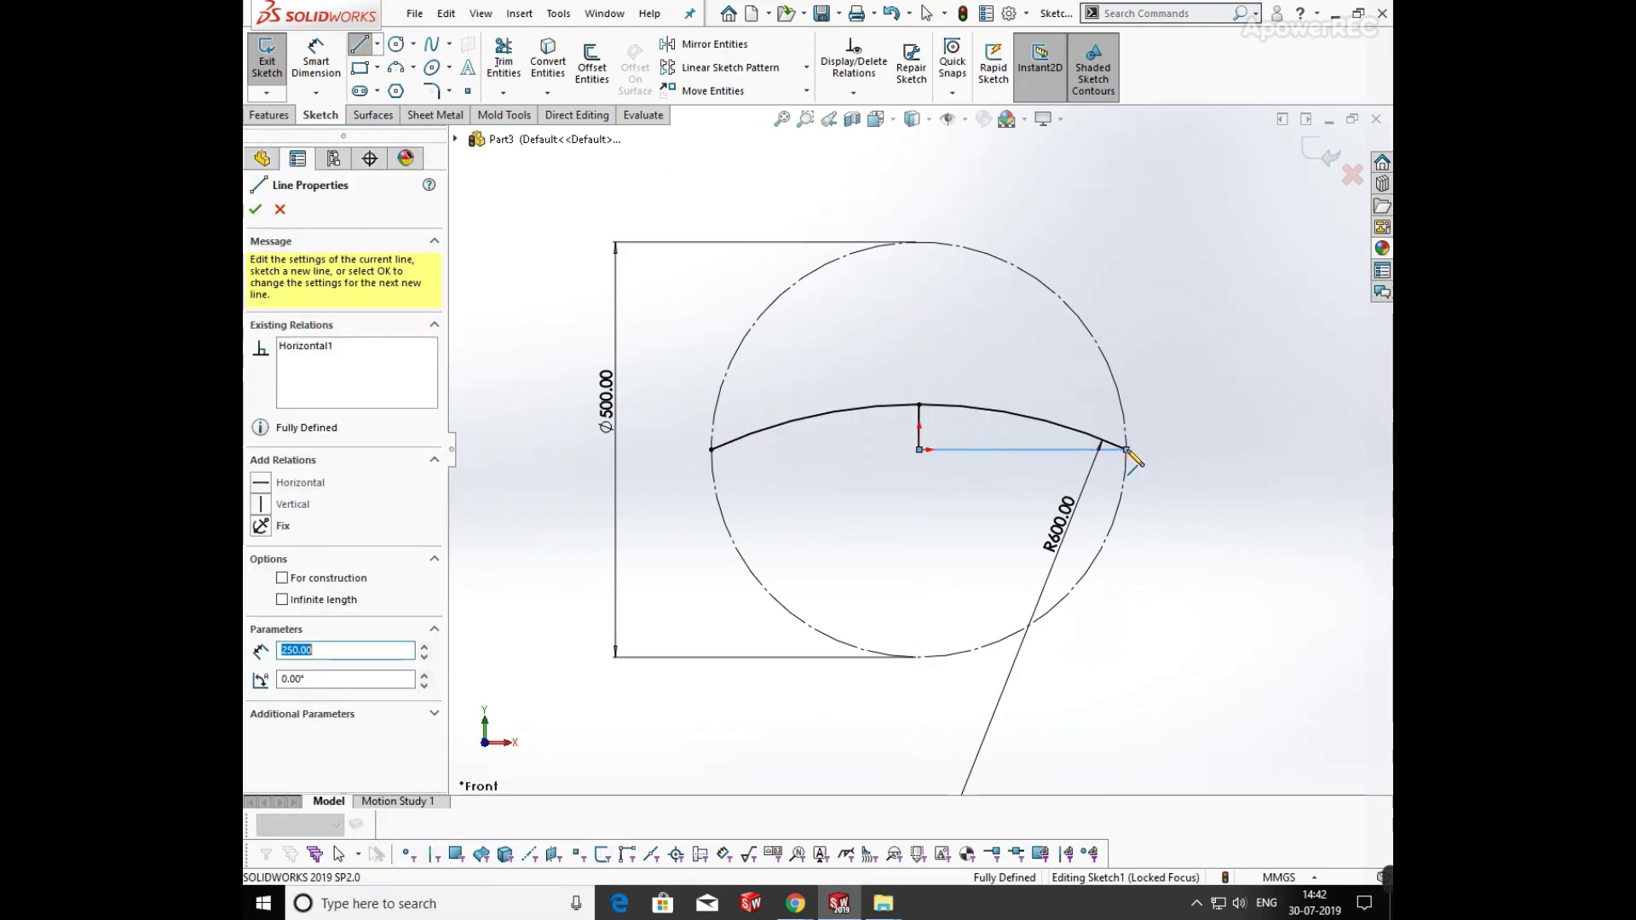
pyautogui.rightClick(1128, 450)
pyautogui.click(1173, 464)
# Trim away the half of the arc left of the vertical line with Power trim
pyautogui.click(503, 60)
pyautogui.moveTo(810, 396); pyautogui.dragTo(845, 445)
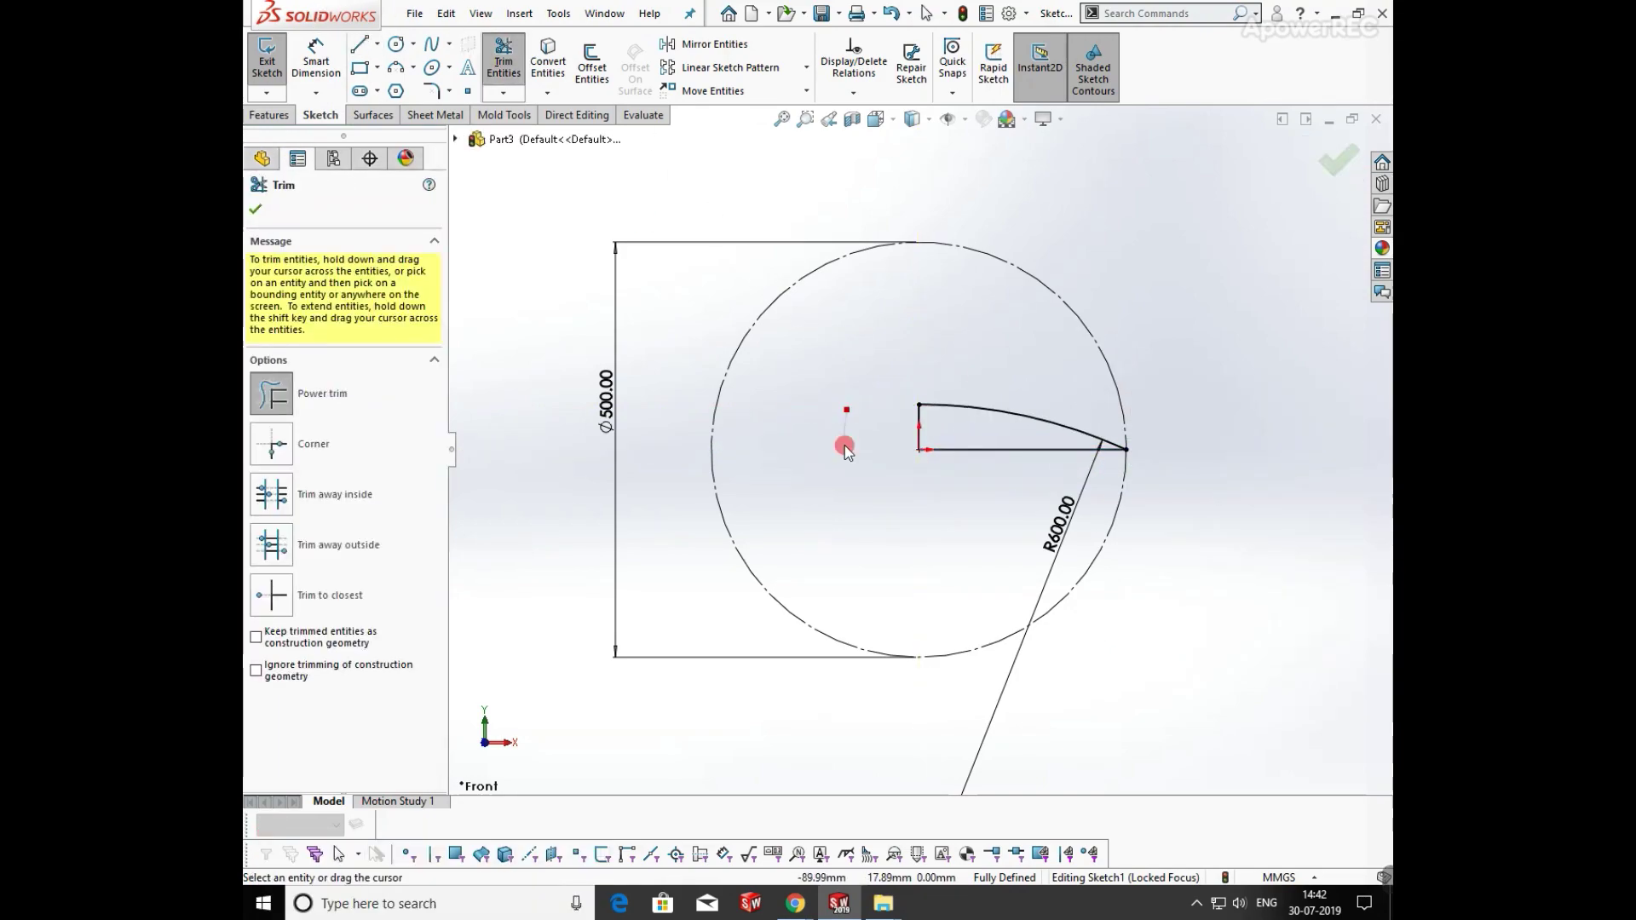
pyautogui.click(256, 208)
# Revolve the closed half profile 360 degrees about the short vertical line to form a solid dome
pyautogui.click(269, 114)
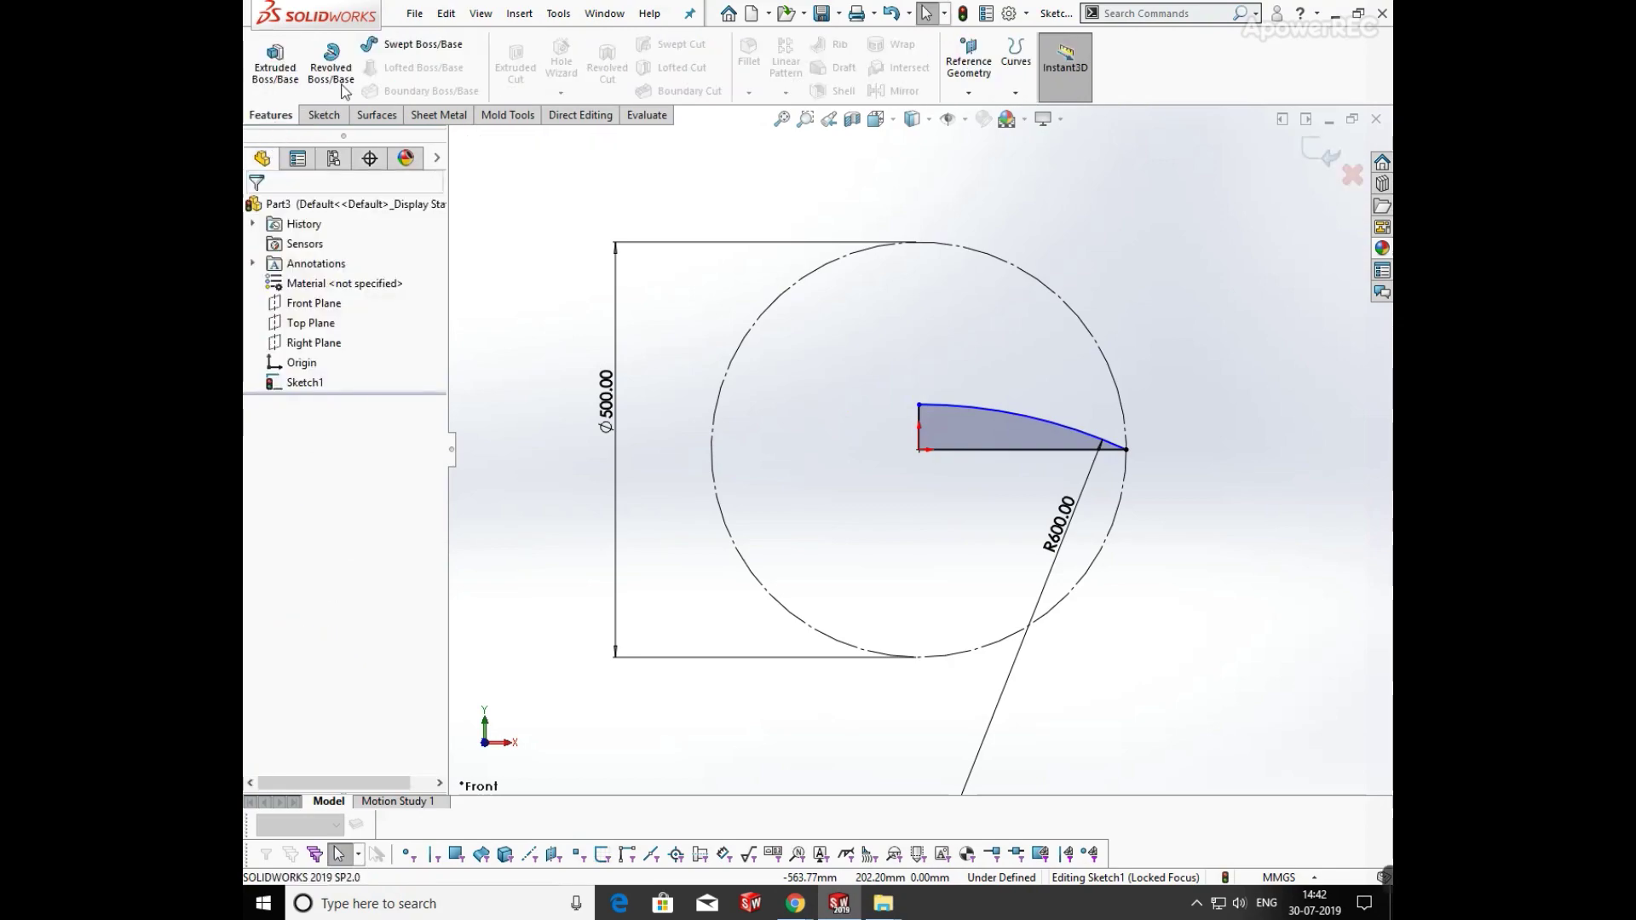
pyautogui.click(331, 60)
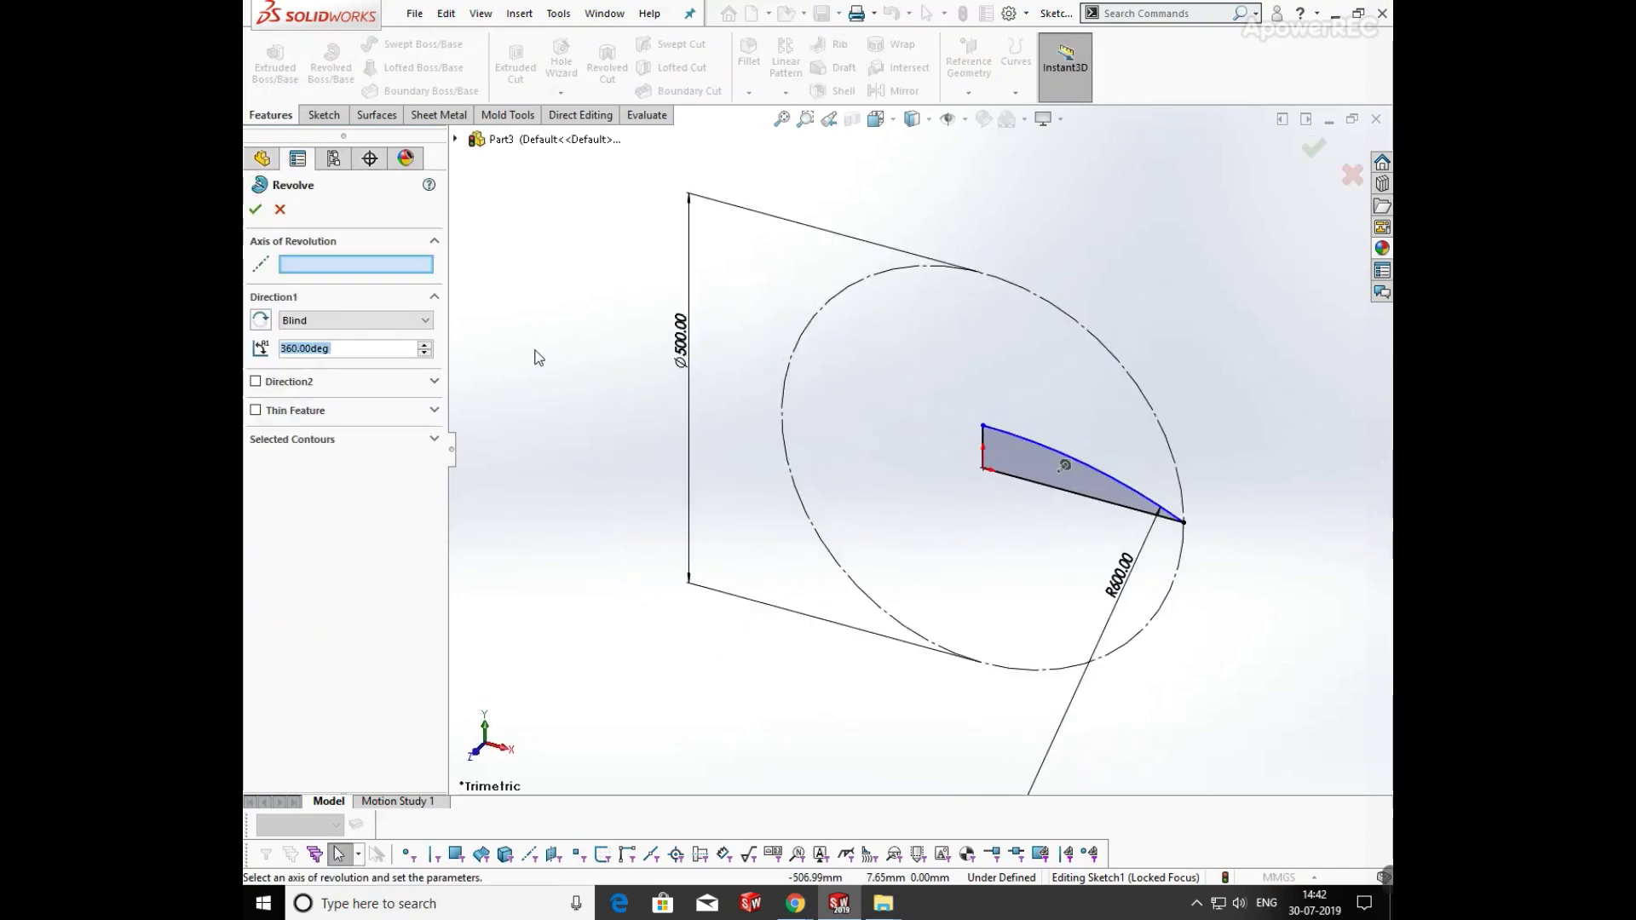
pyautogui.click(984, 444)
pyautogui.click(260, 209)
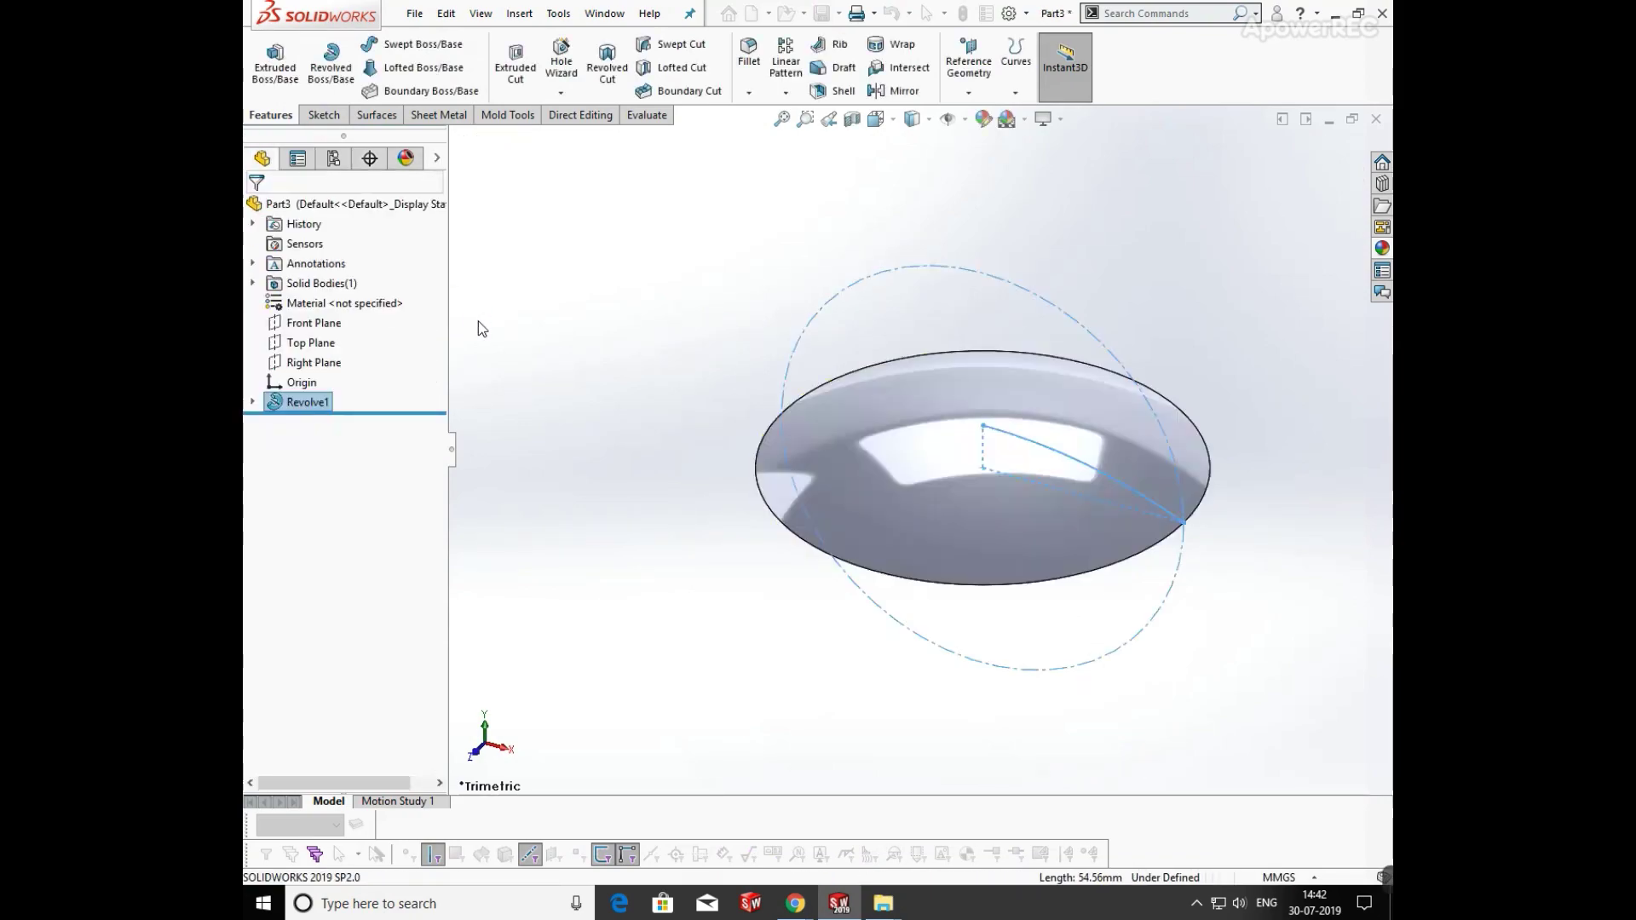
# Shell the dome to a thin wall, removing its flat underside face
pyautogui.hotkey('ctrl', '5')
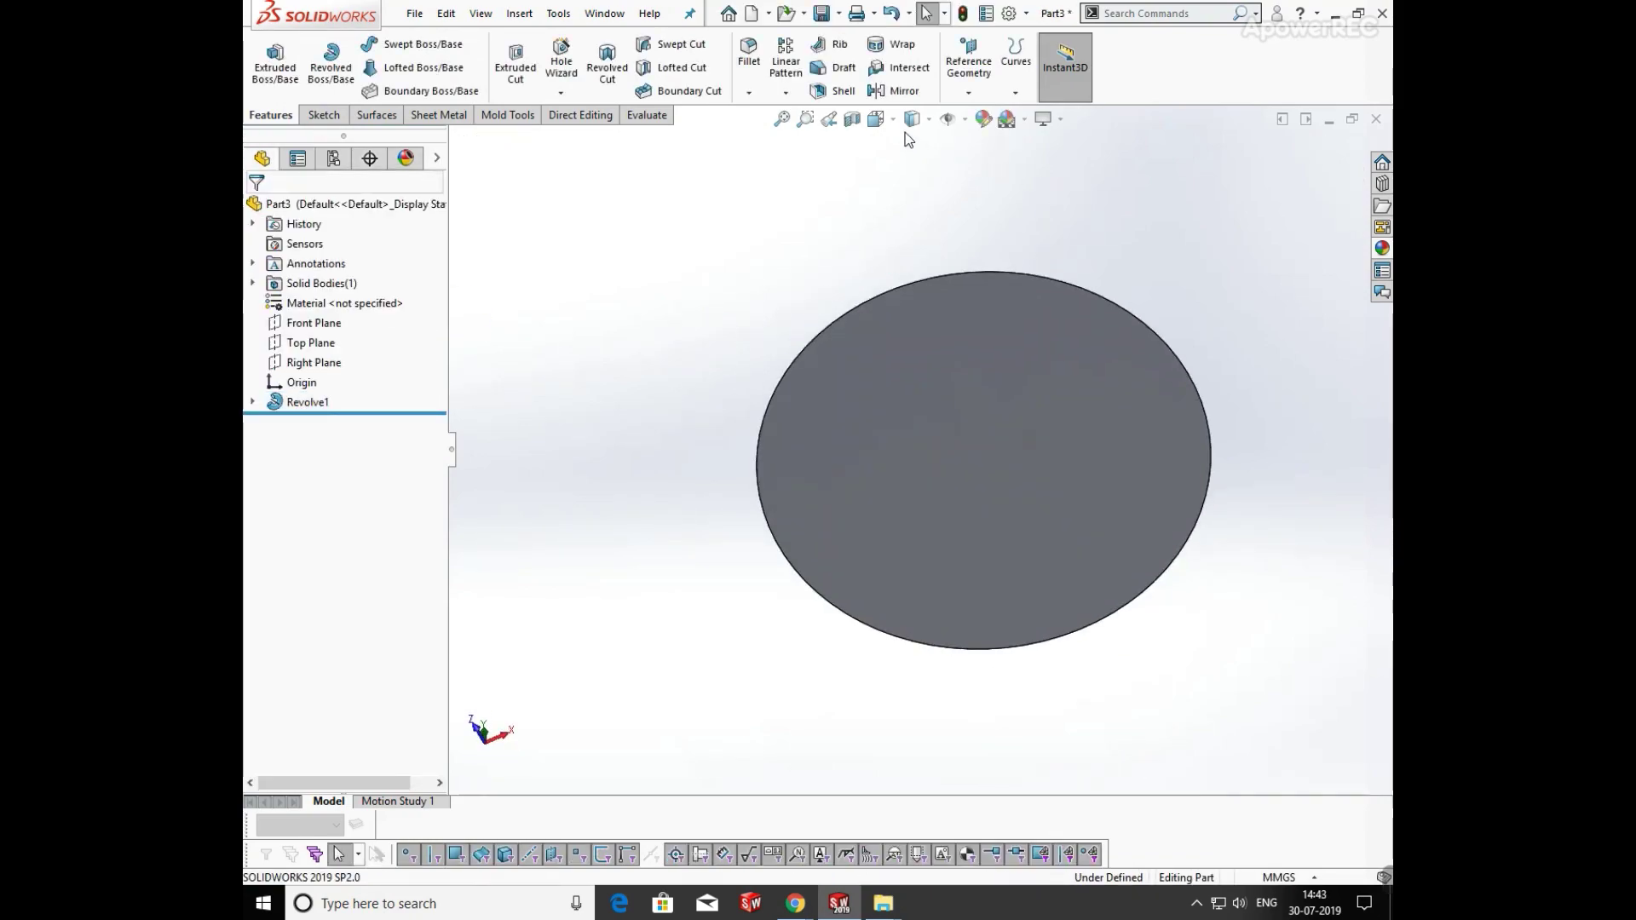
pyautogui.click(836, 92)
pyautogui.click(941, 371)
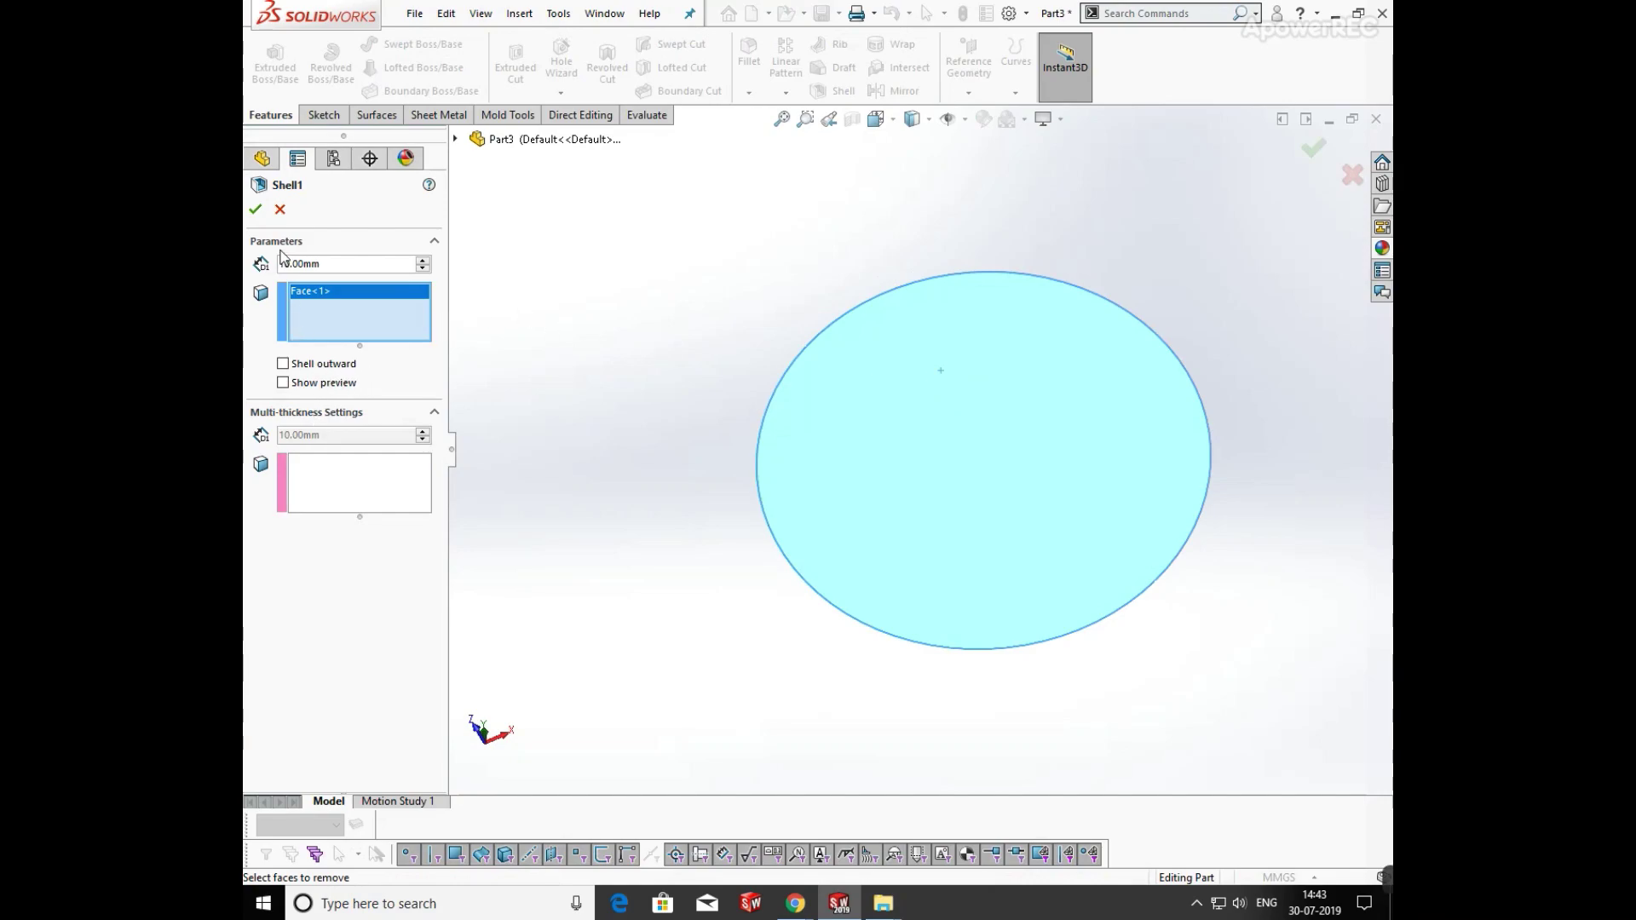
pyautogui.write('1')
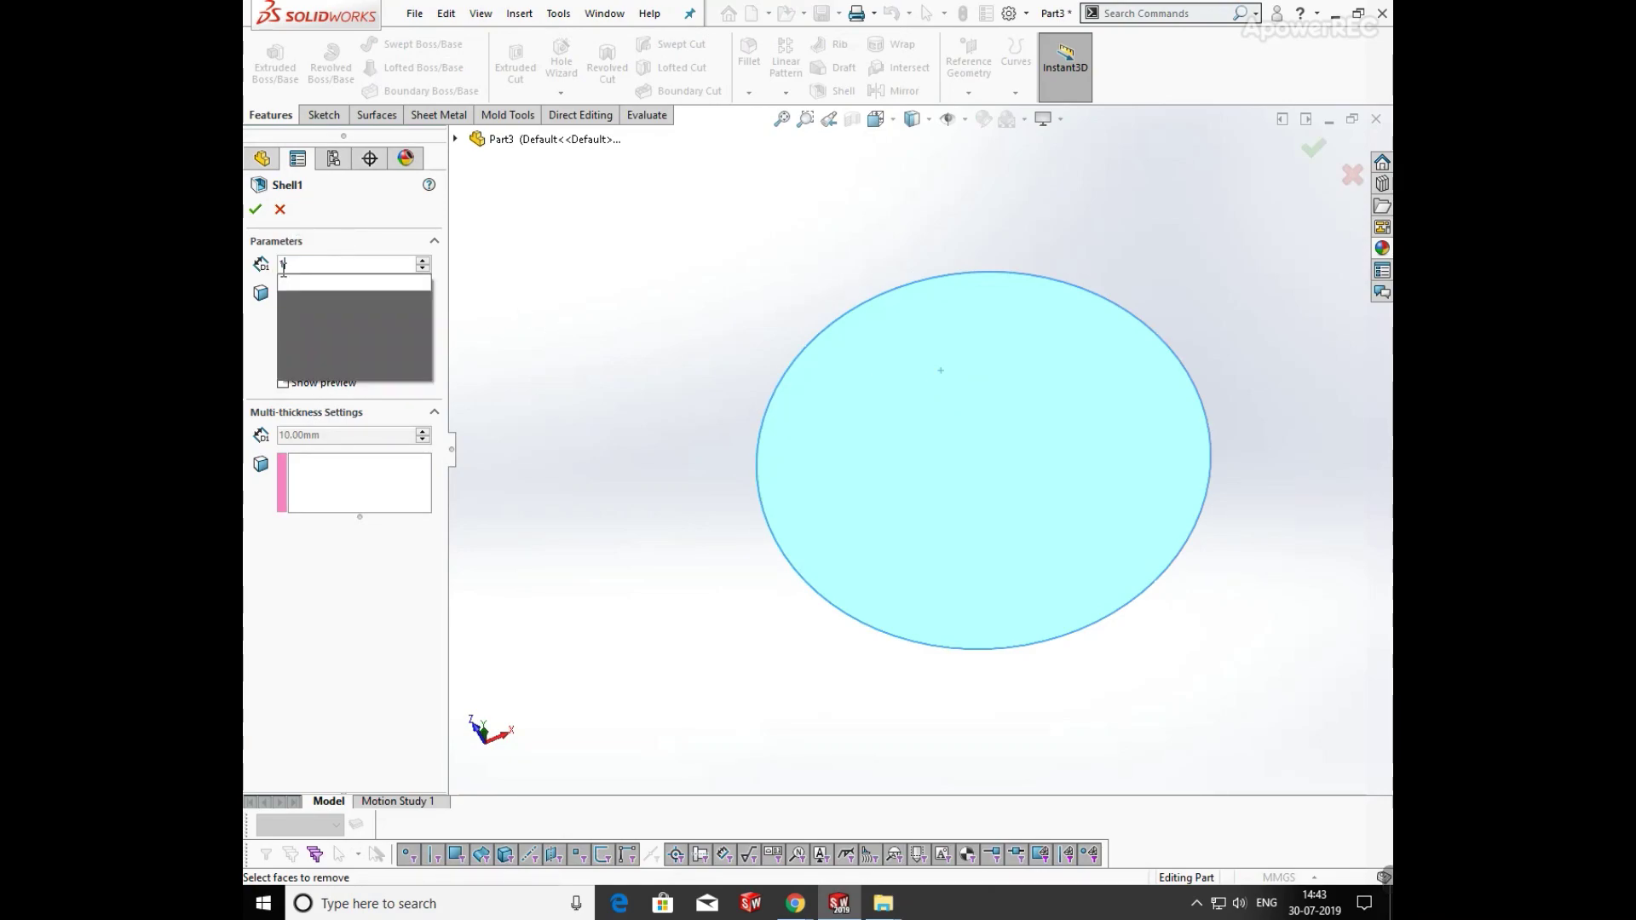
pyautogui.press('Return')
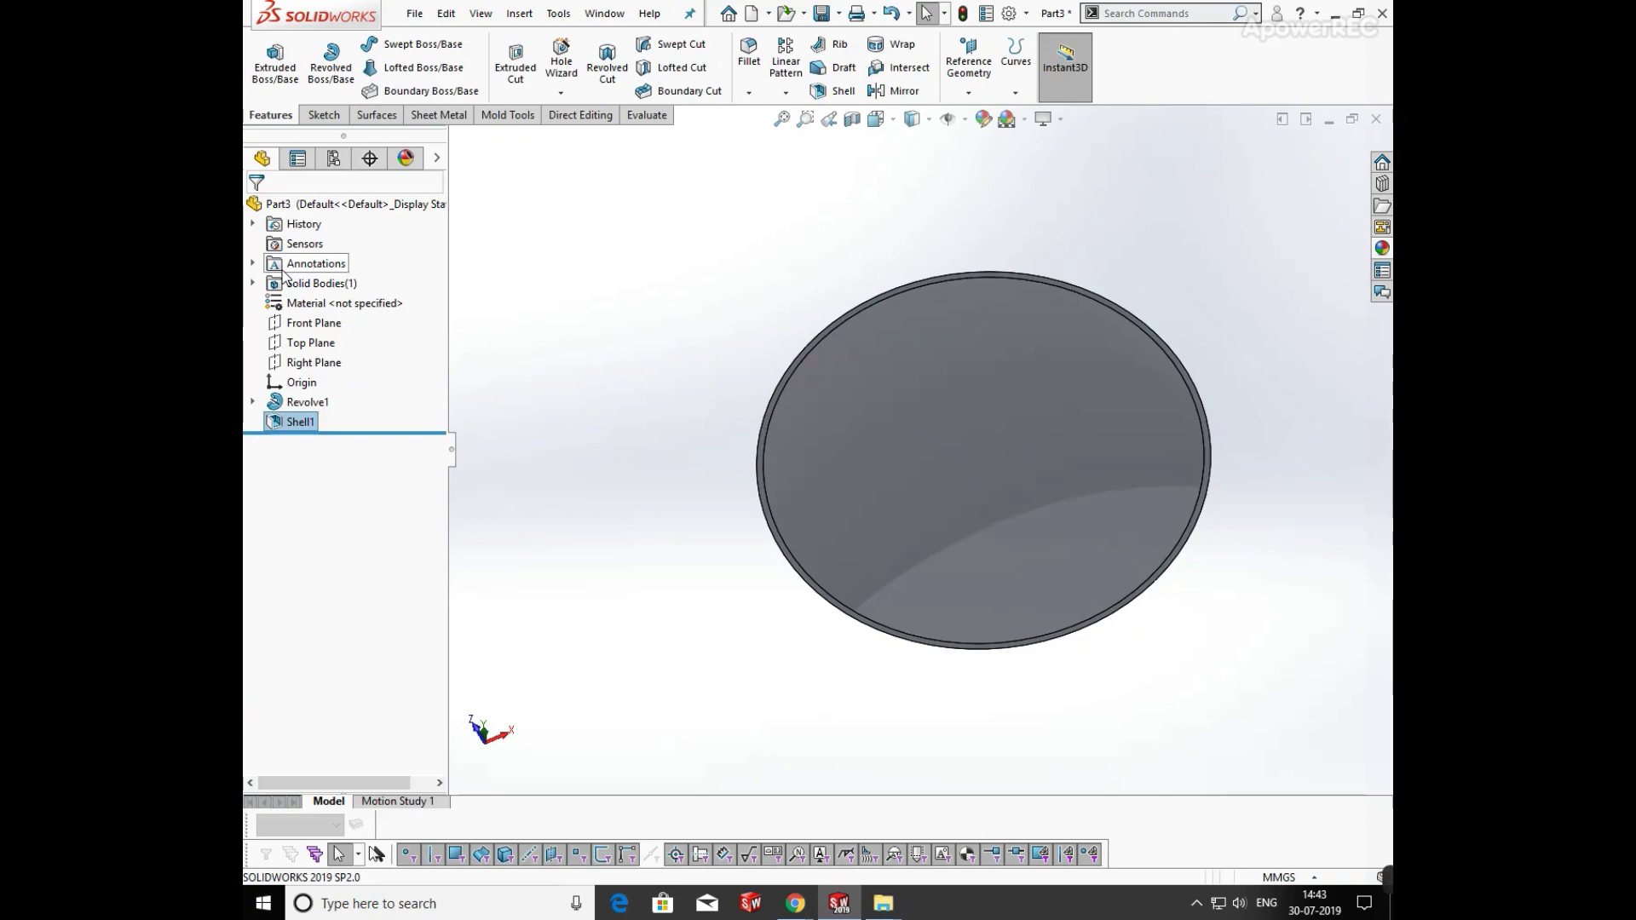
# Create a reference plane offset 170 mm from the shell's flat rim face, with the offset flipped to the domed side
pyautogui.scroll(-3, 811, 329)
pyautogui.click(800, 408)
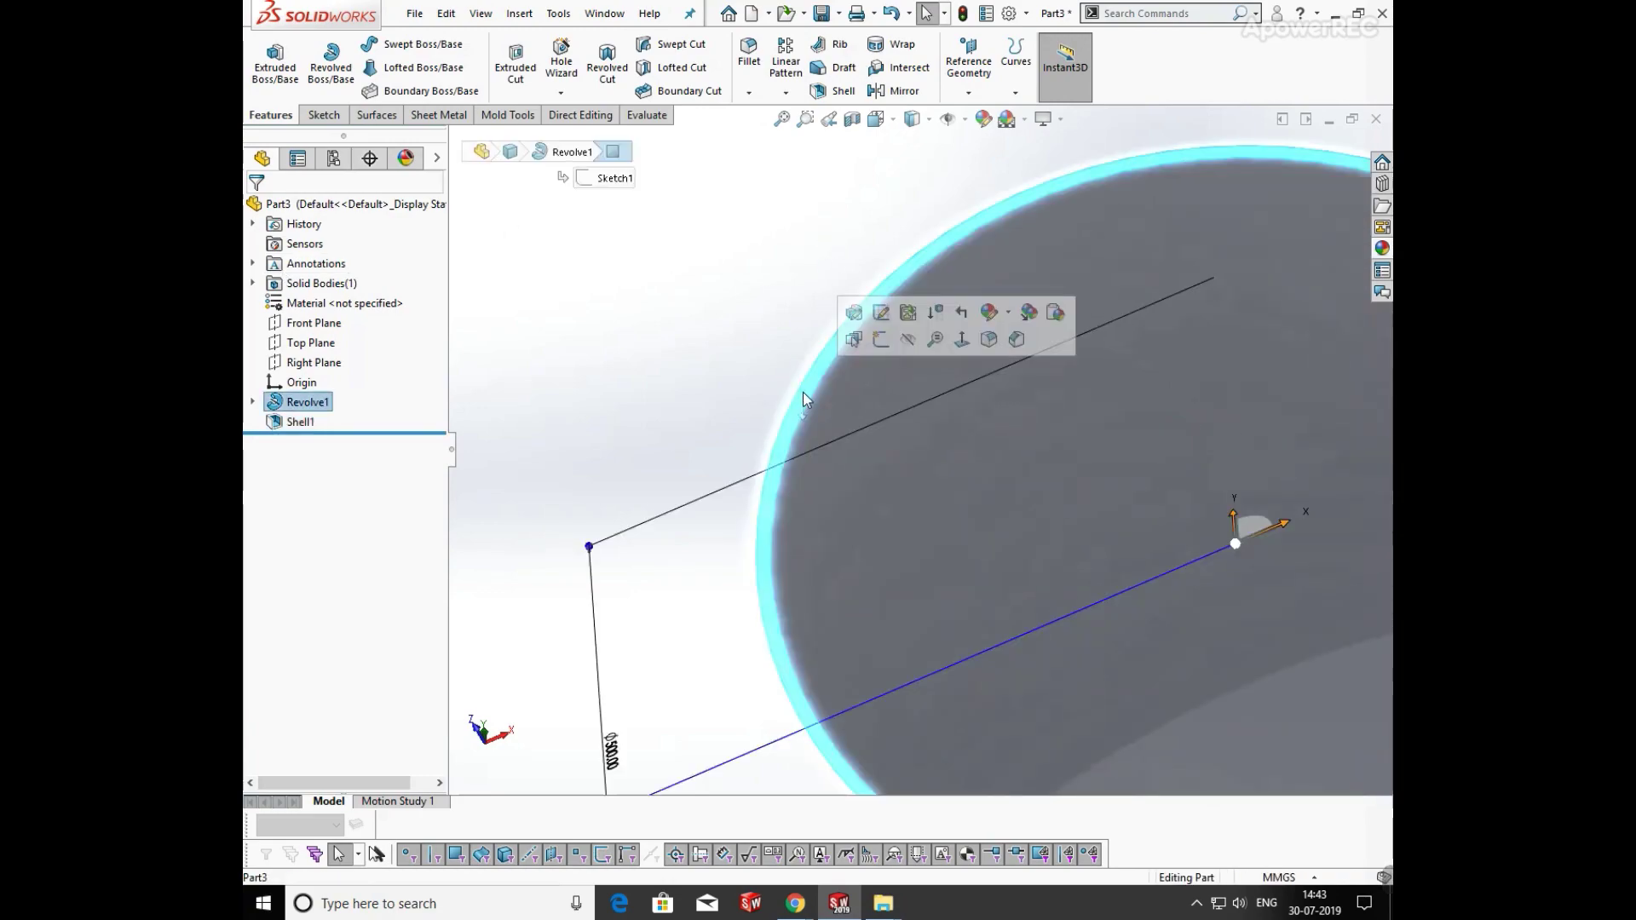
pyautogui.click(961, 338)
pyautogui.click(969, 64)
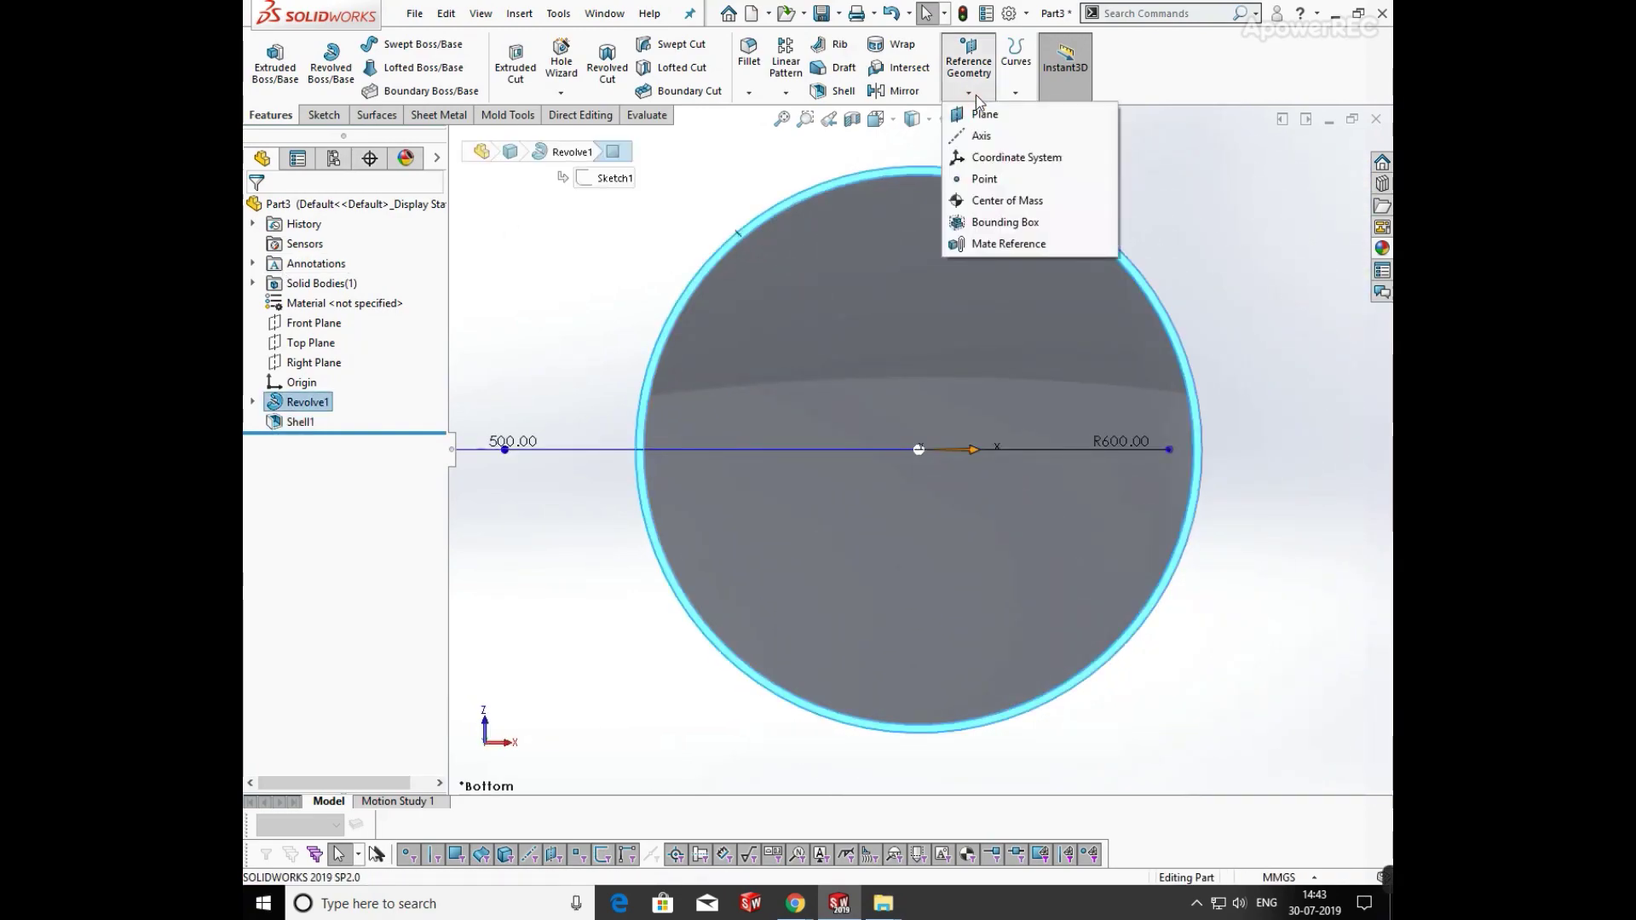
pyautogui.click(980, 114)
pyautogui.moveTo(1163, 268); pyautogui.dragTo(1256, 529, button='middle')
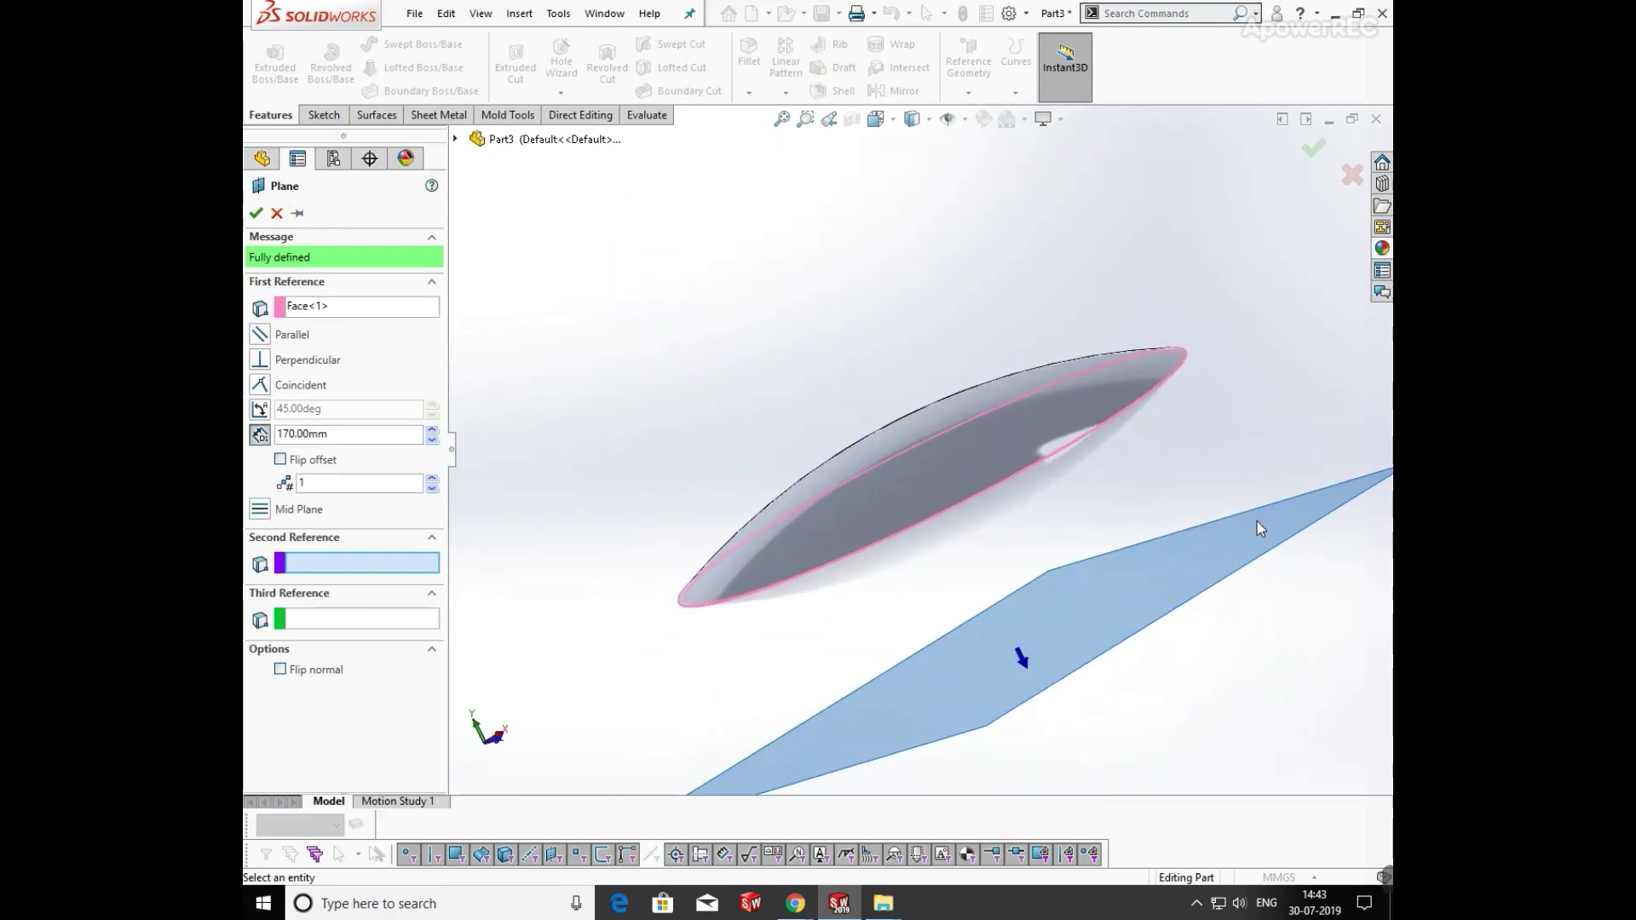
pyautogui.click(281, 460)
pyautogui.click(255, 213)
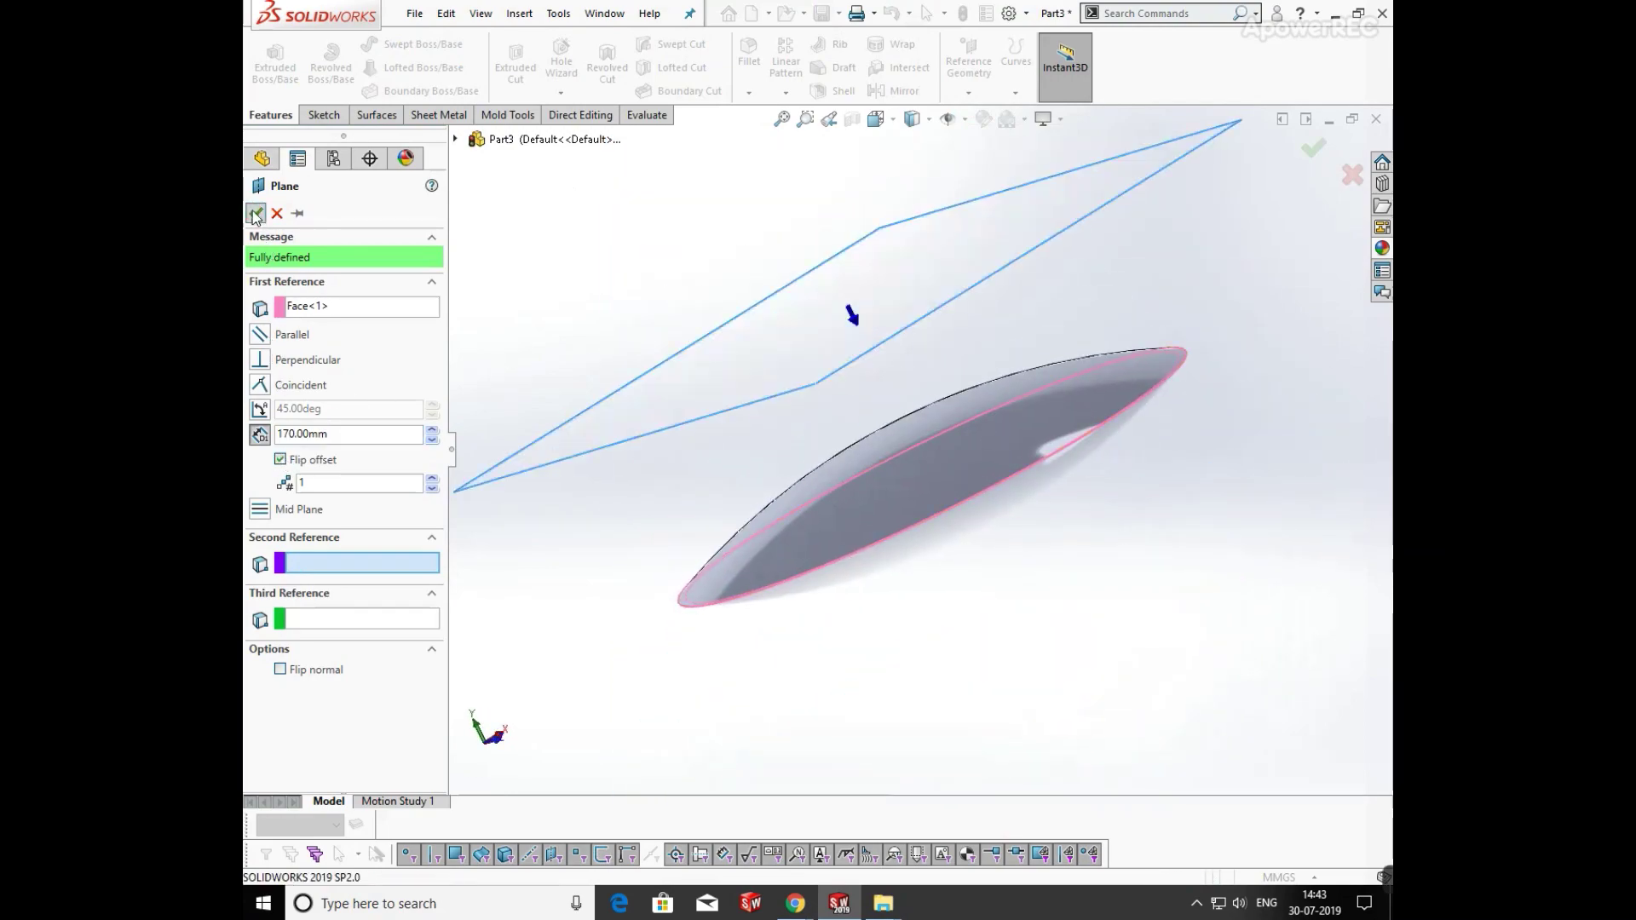
# Start a sketch on the new offset plane and view it face-on
pyautogui.moveTo(1214, 386); pyautogui.dragTo(1200, 320, button='middle')
pyautogui.click(1145, 195)
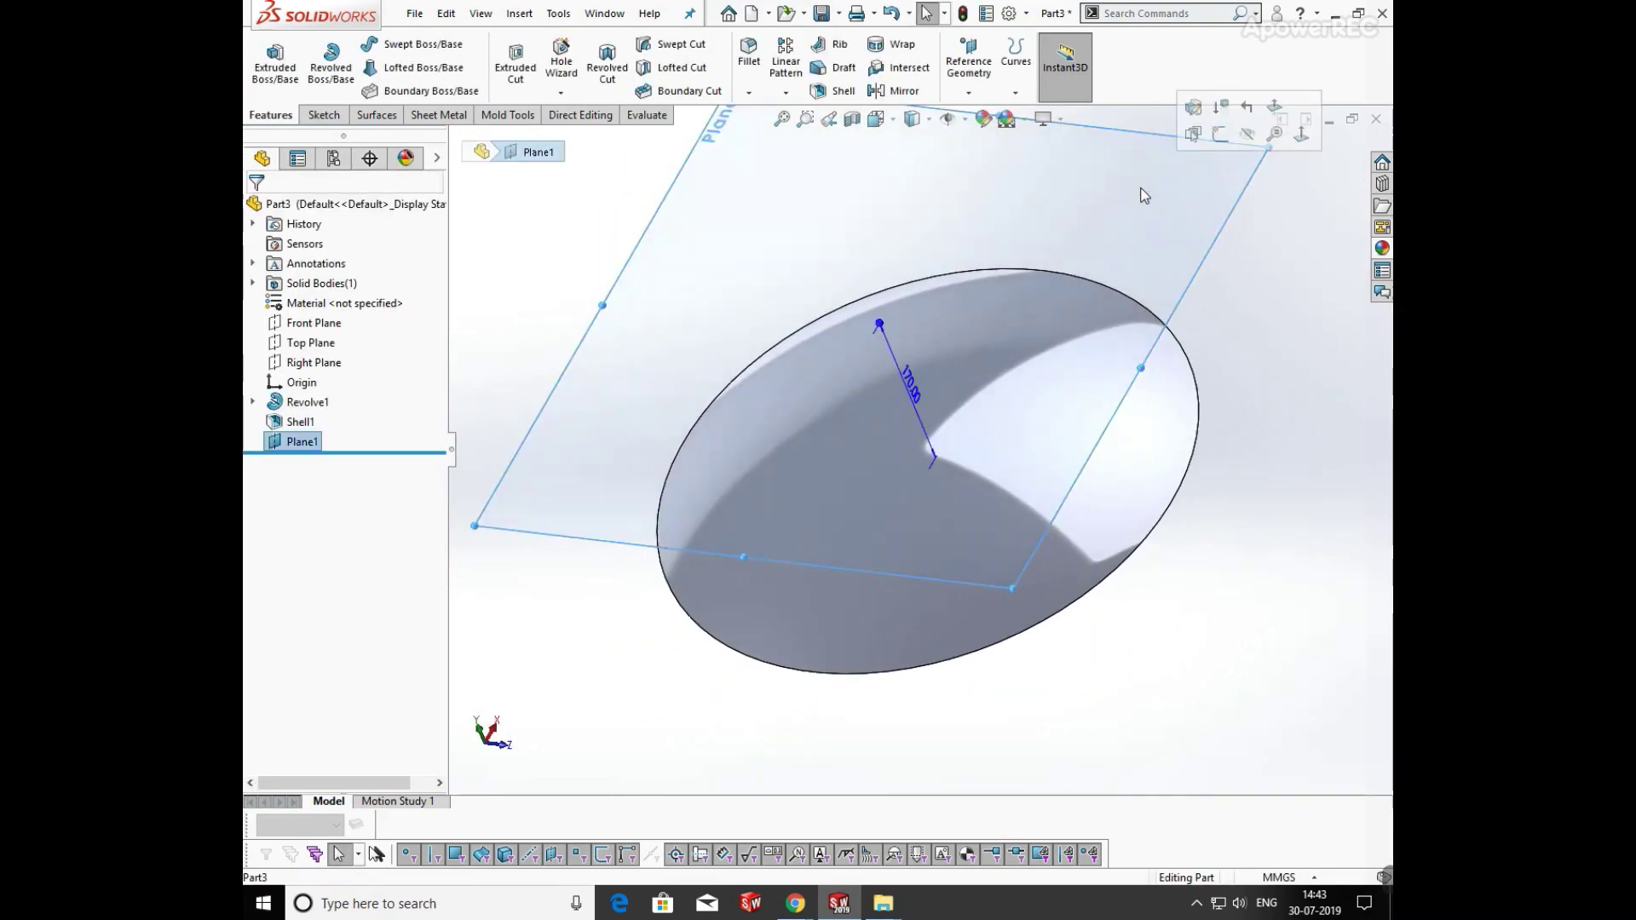
pyautogui.click(1220, 134)
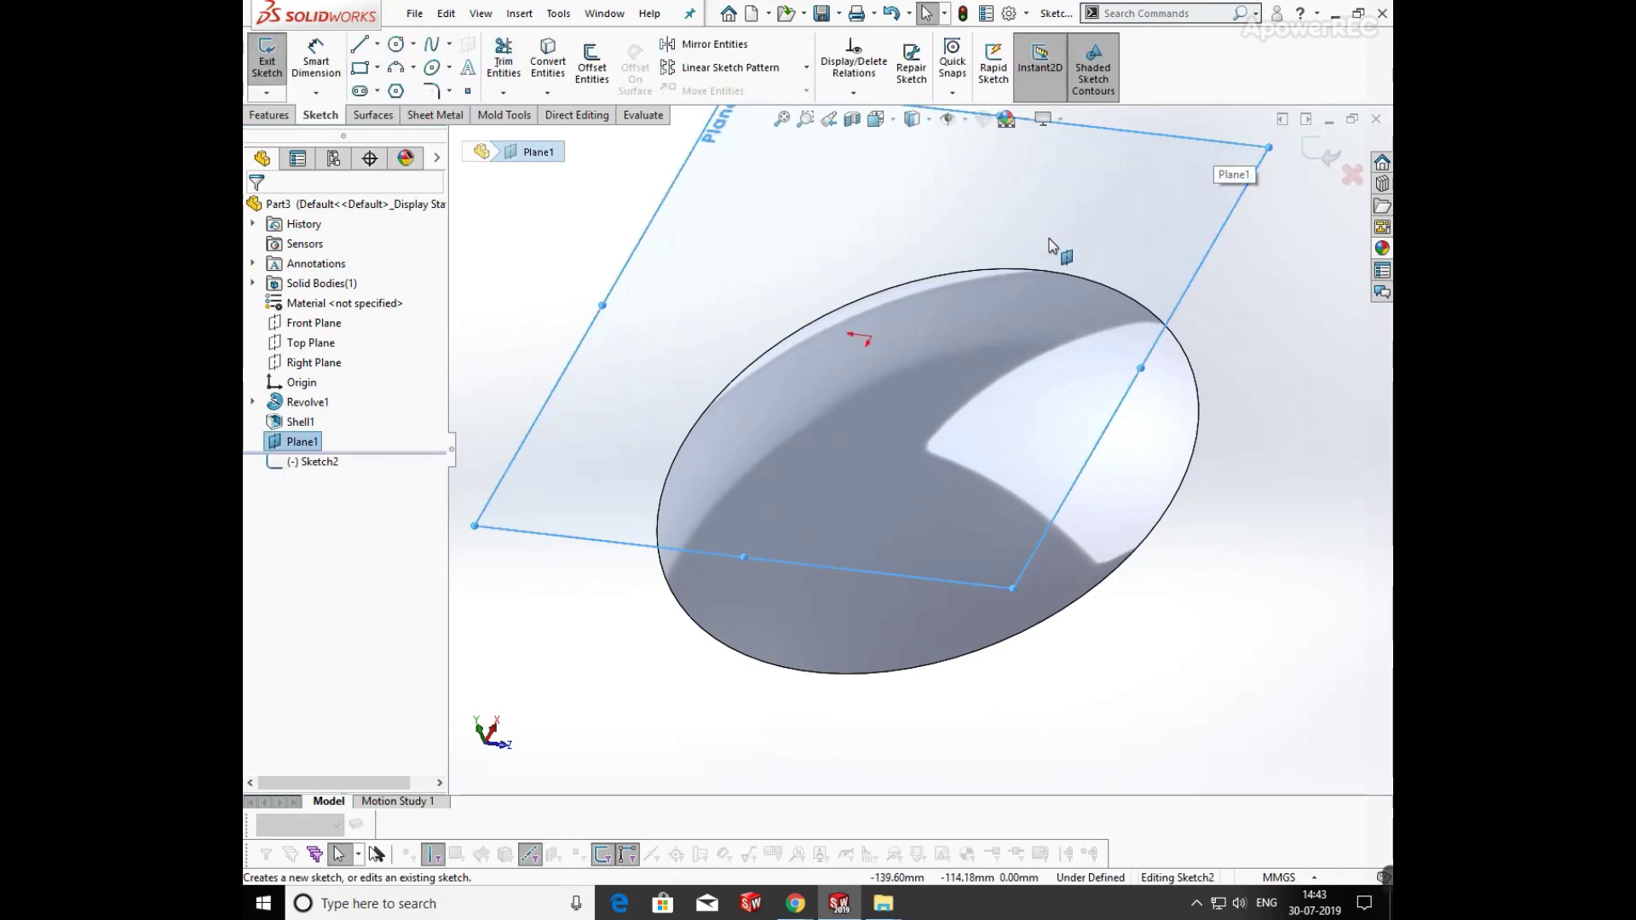
pyautogui.press('space')
pyautogui.click(717, 426)
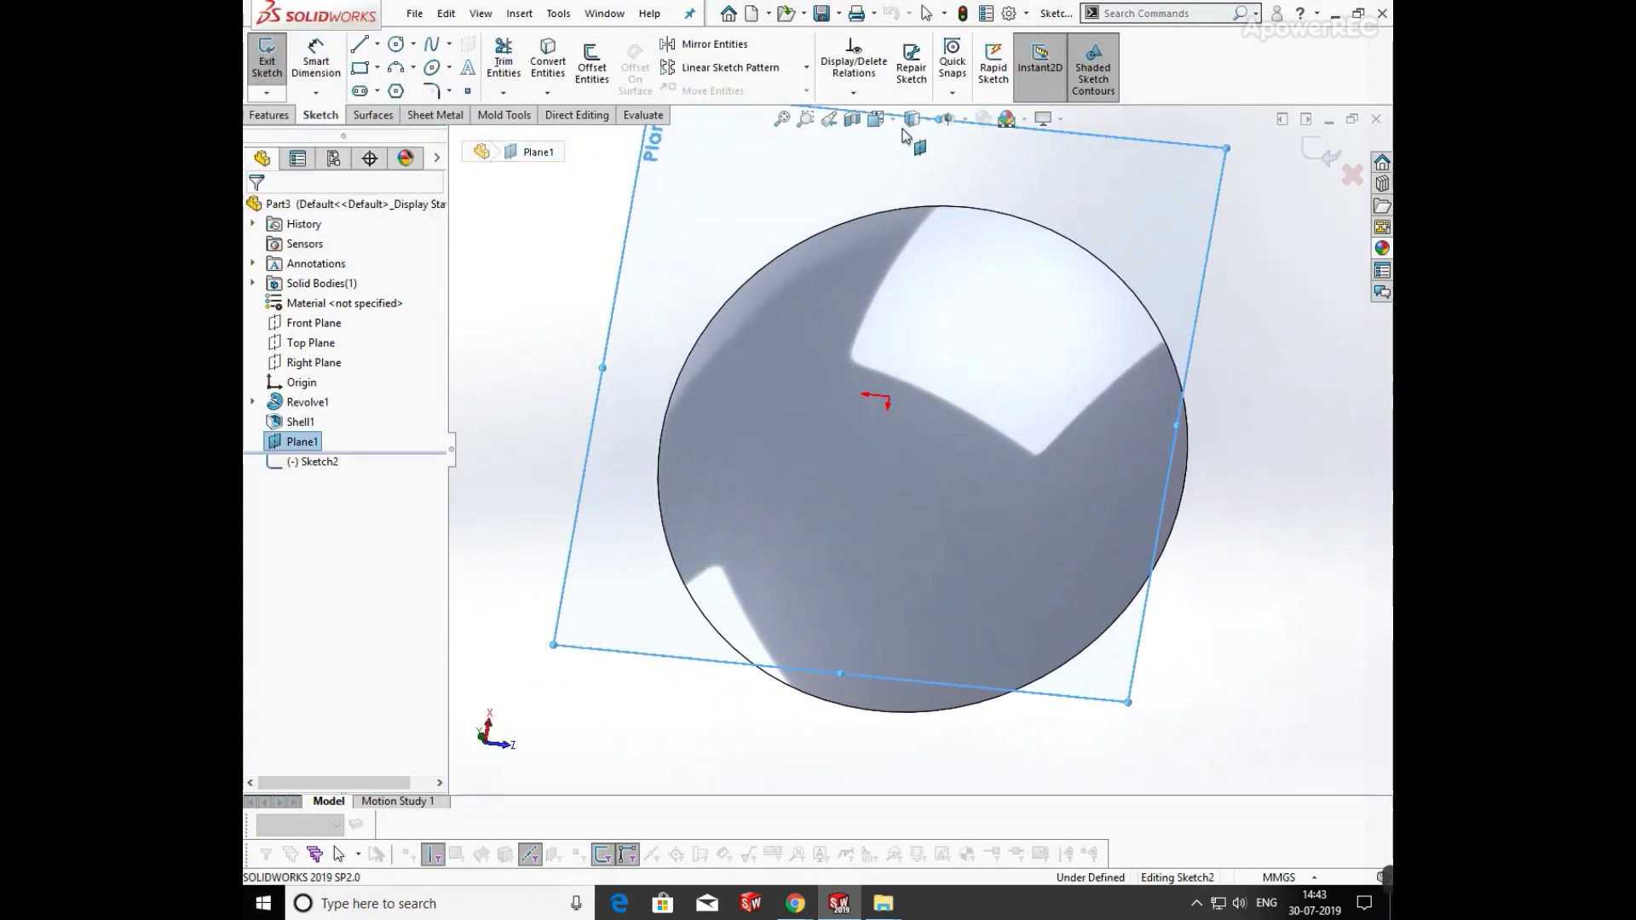
# Convert the shield's outer circular edge into a sketch circle on the offset plane
pyautogui.click(547, 92)
pyautogui.click(579, 122)
pyautogui.click(713, 305)
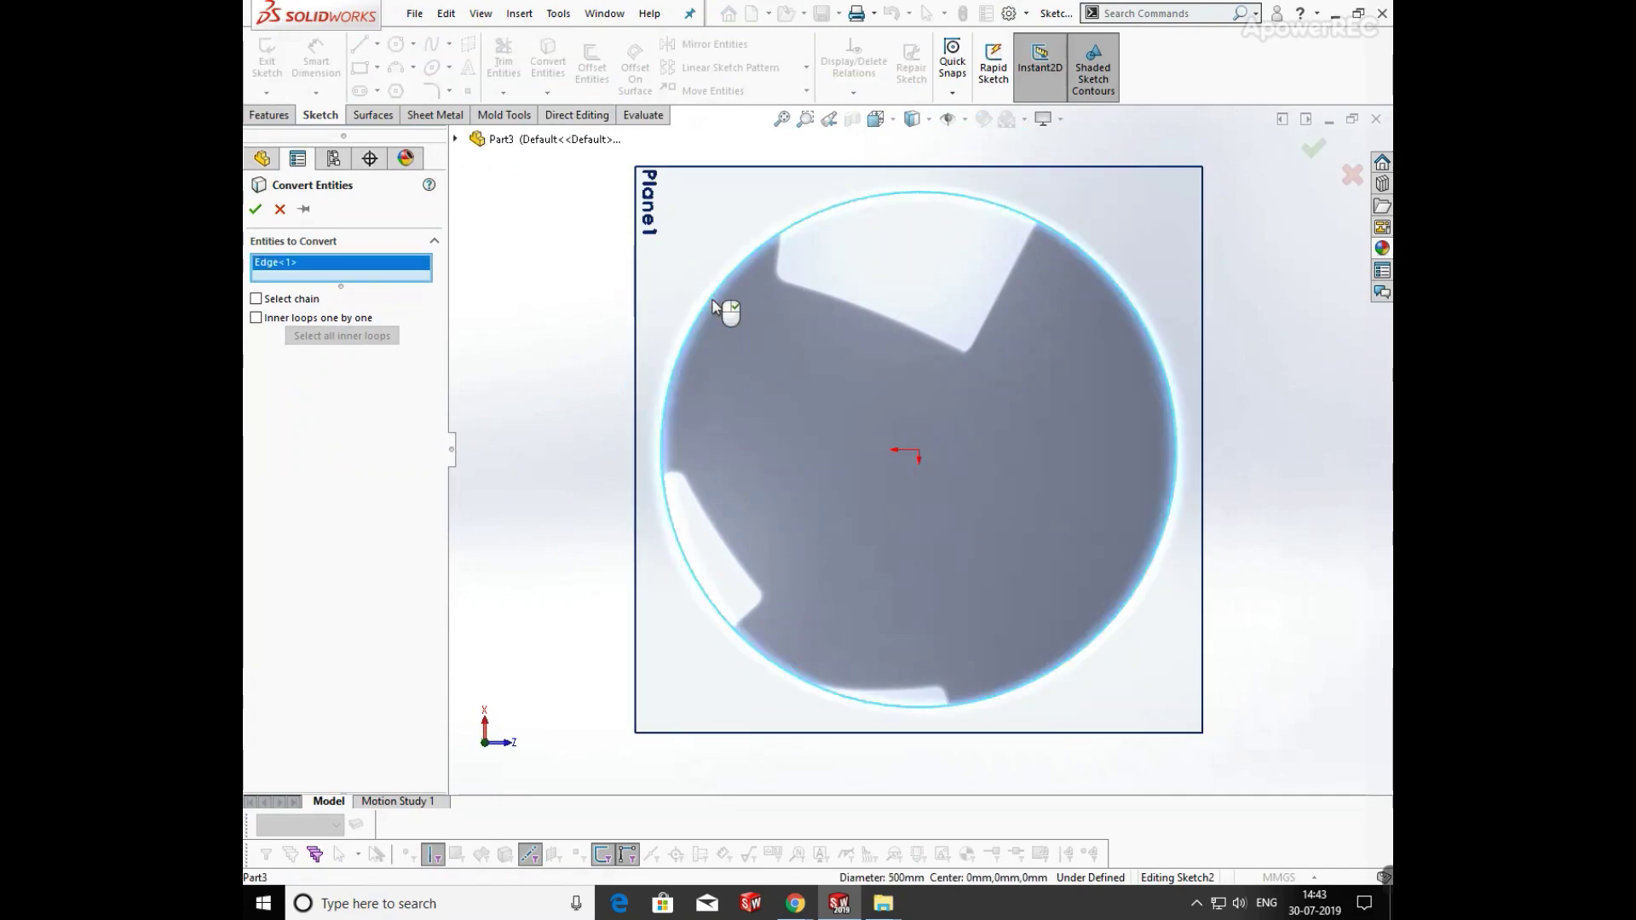
pyautogui.click(256, 209)
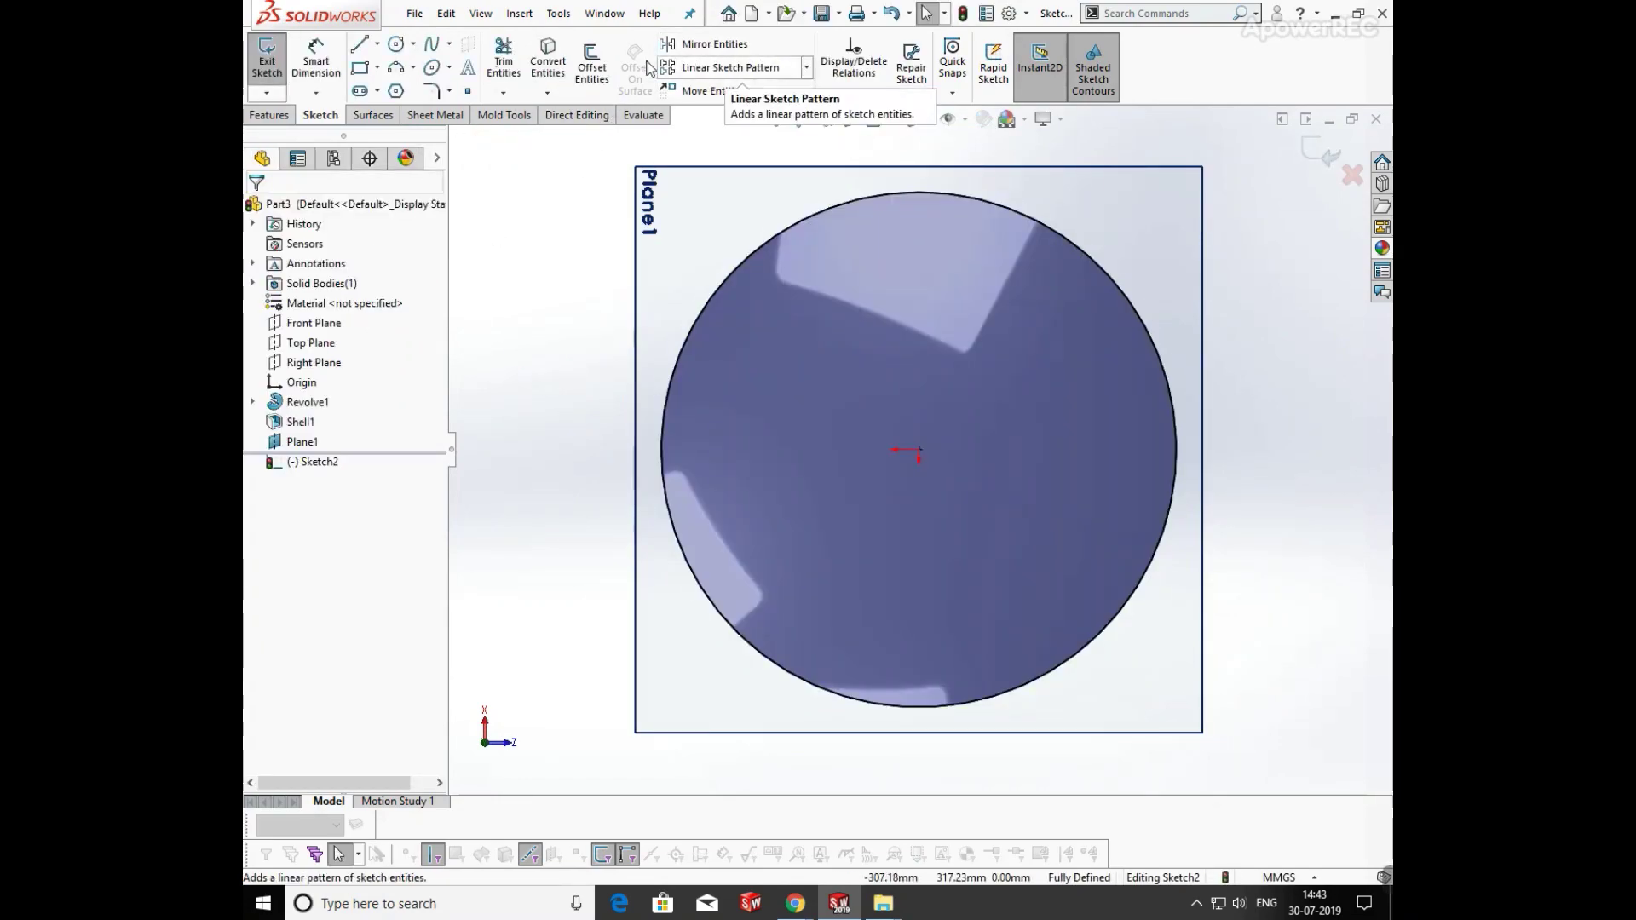
# Offset the converted outer circle 40 mm inward, with dimensions added
pyautogui.click(591, 66)
pyautogui.click(736, 268)
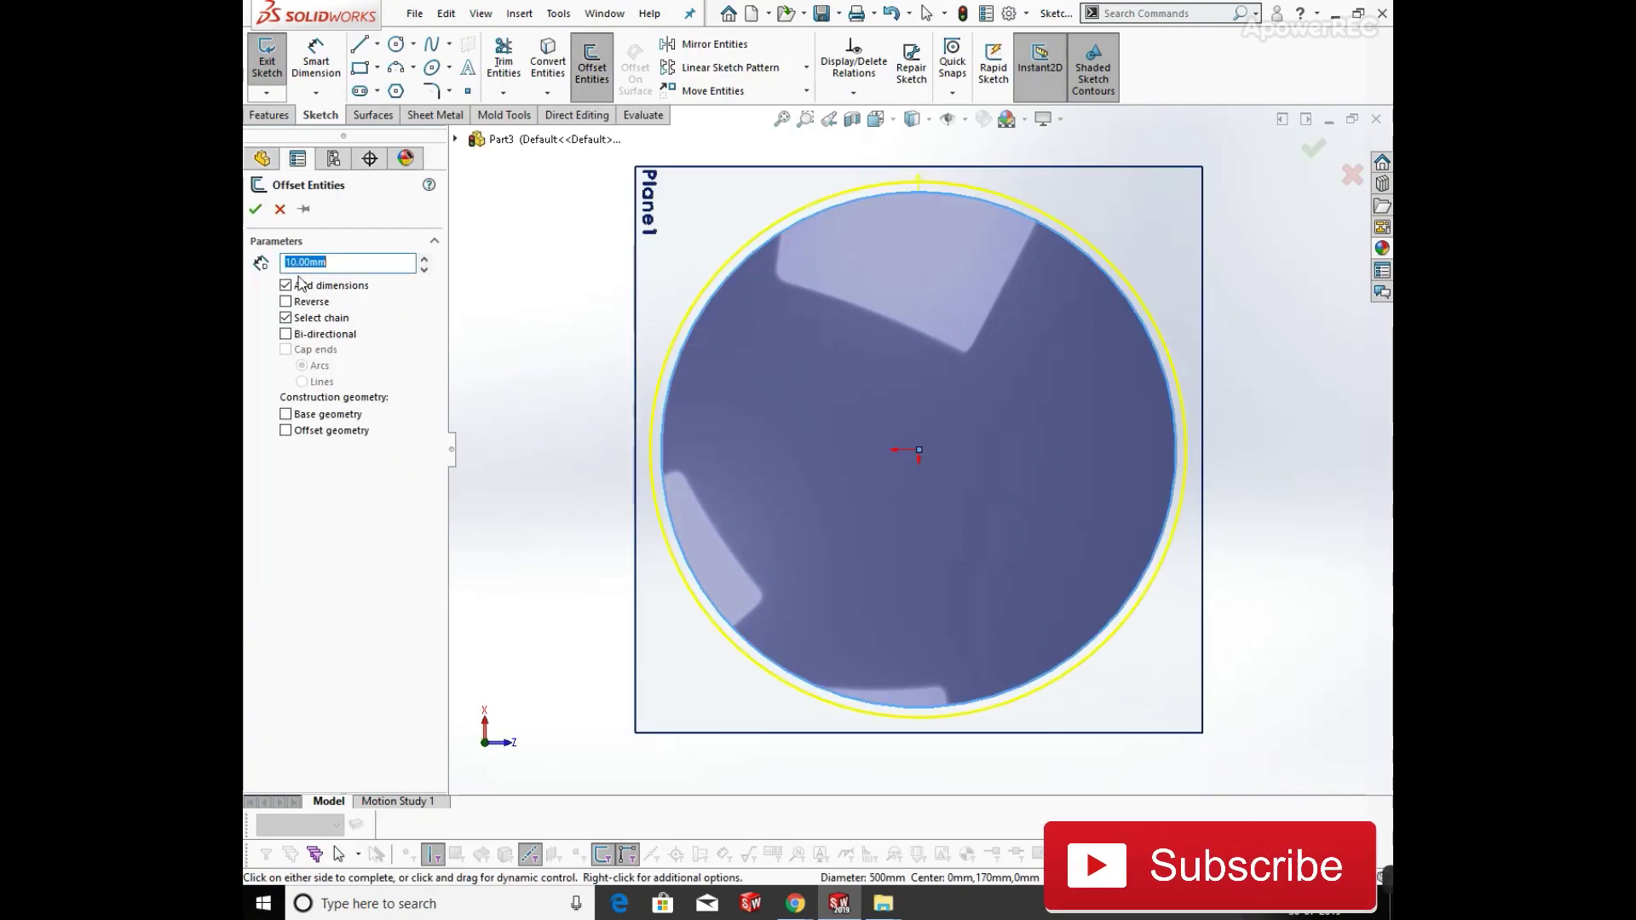
pyautogui.write('40')
pyautogui.press('Return')
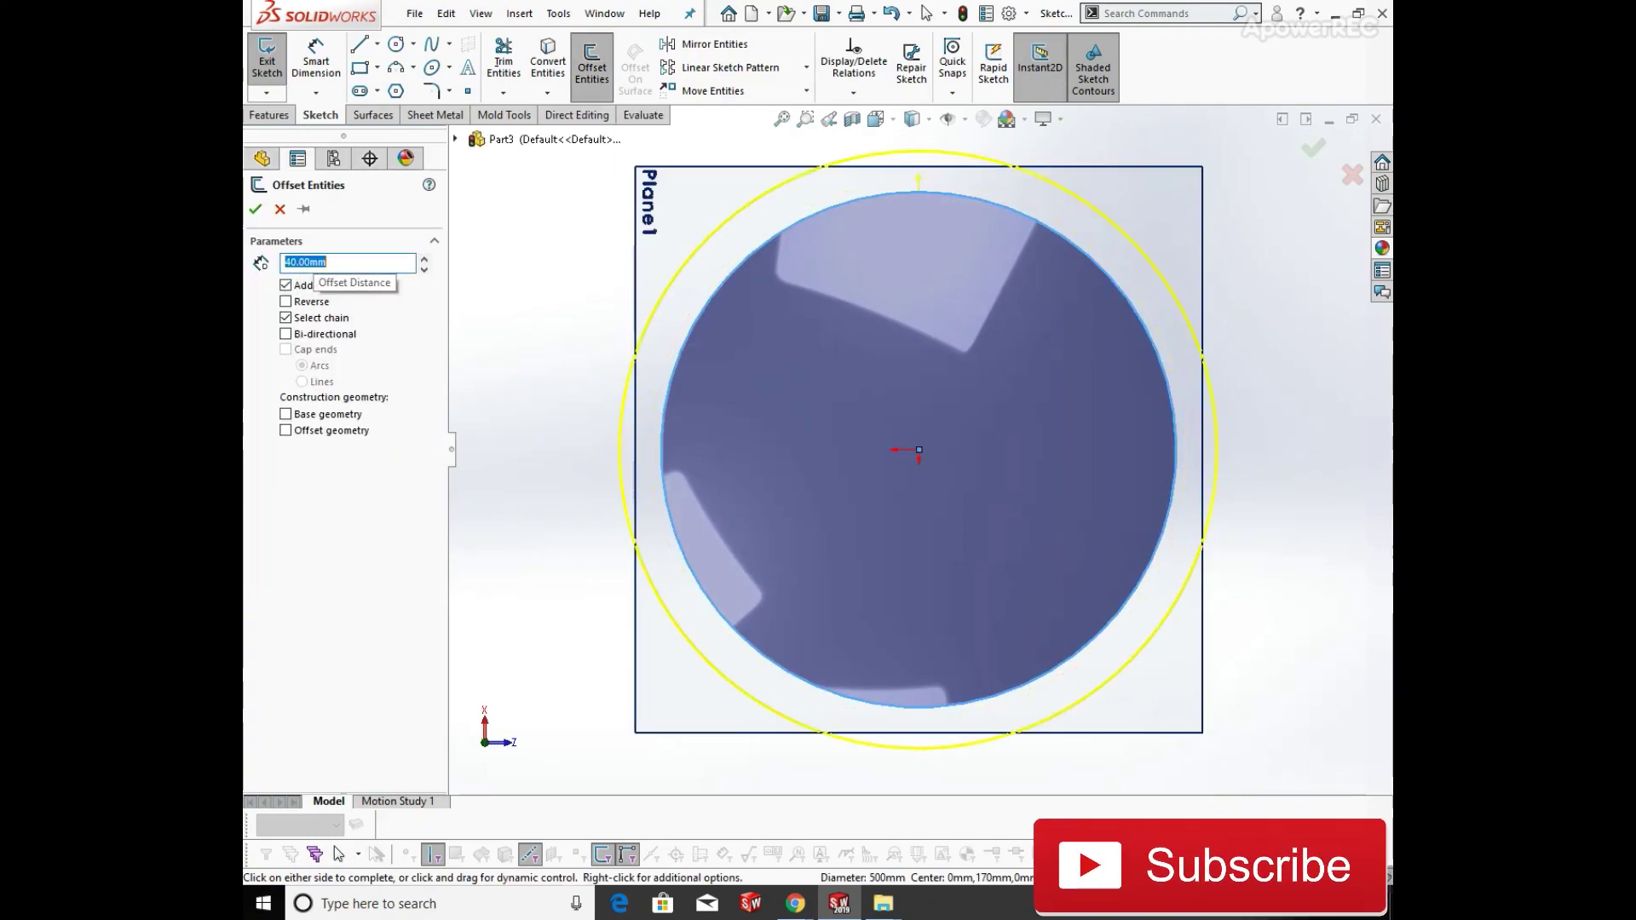
pyautogui.click(285, 303)
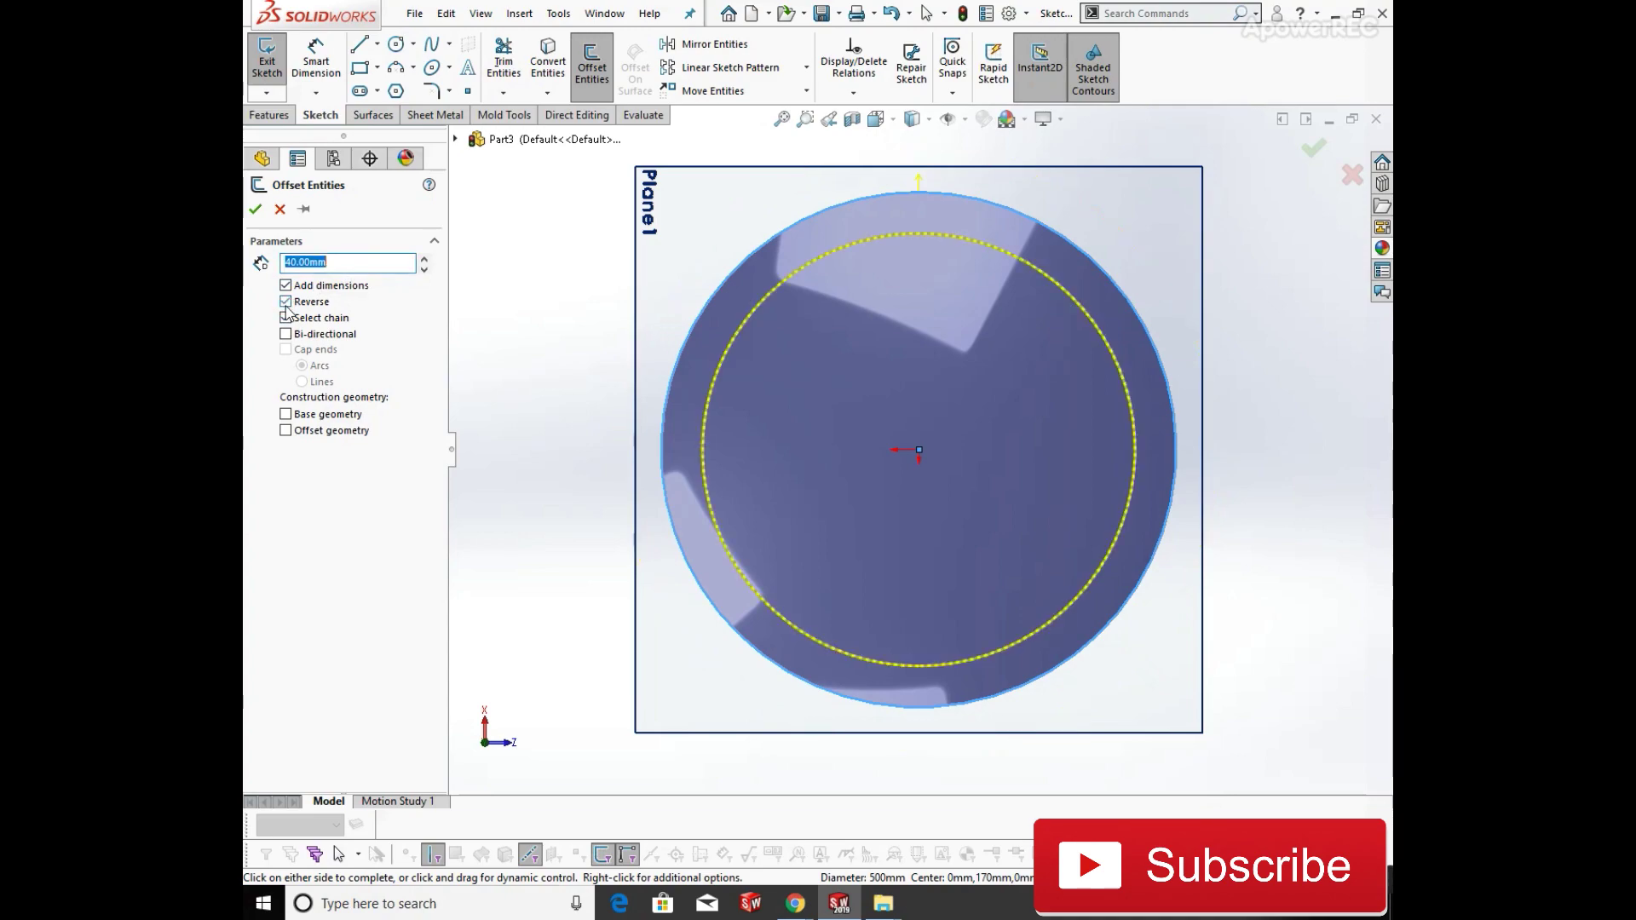
pyautogui.click(256, 210)
# Add two more concentric circles, each offset 40 mm inward from the previous one
pyautogui.click(591, 64)
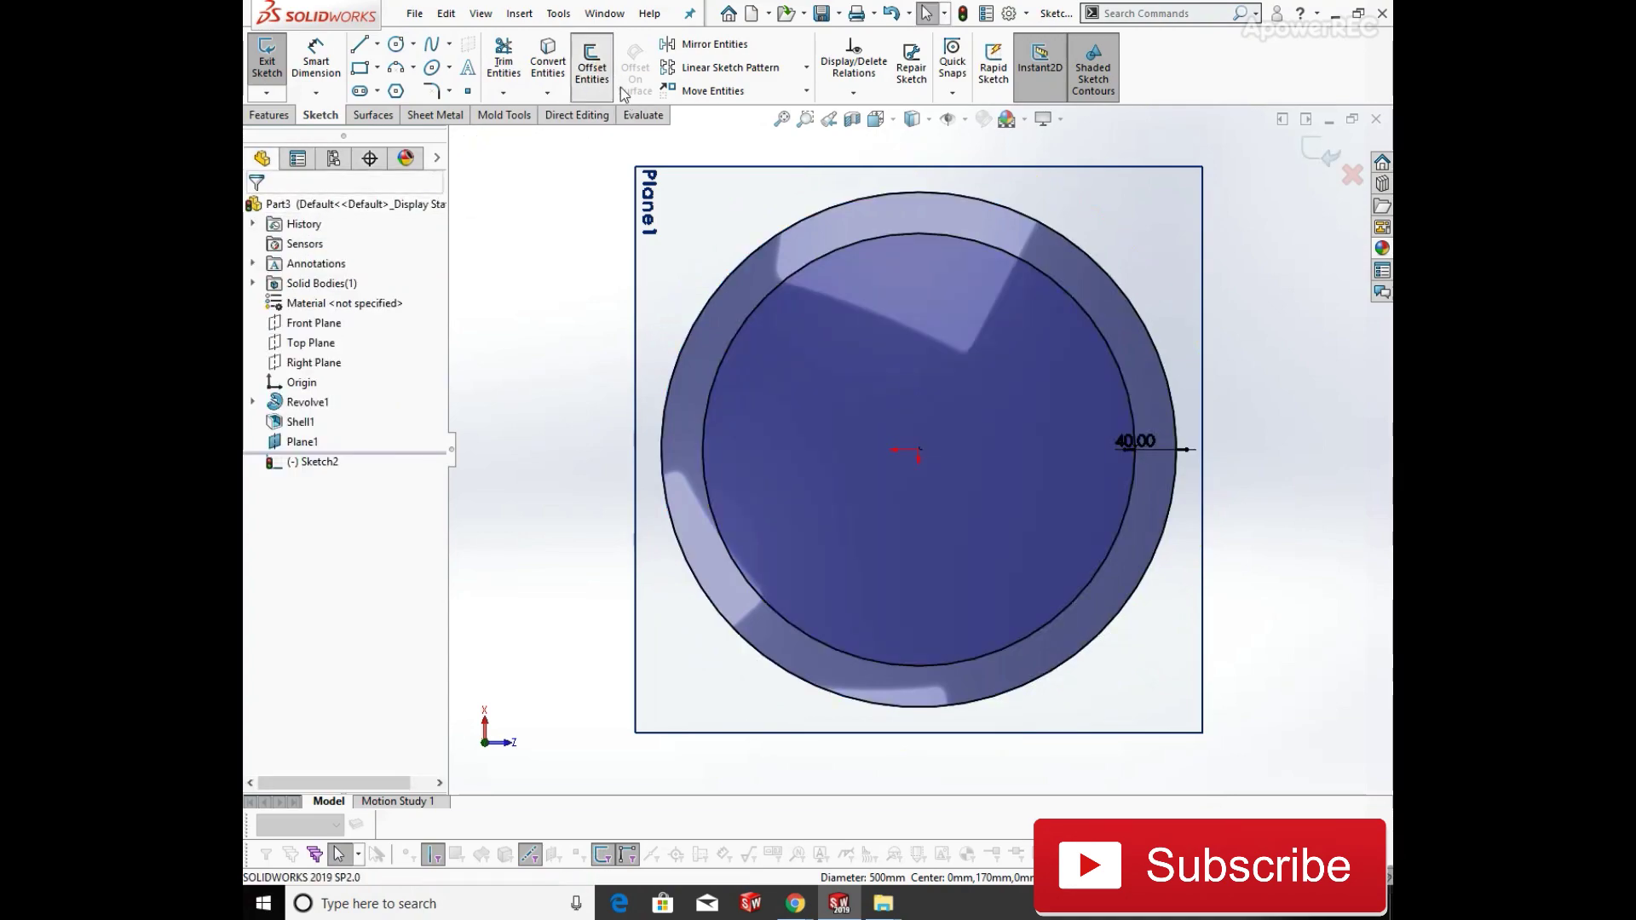
pyautogui.click(826, 384)
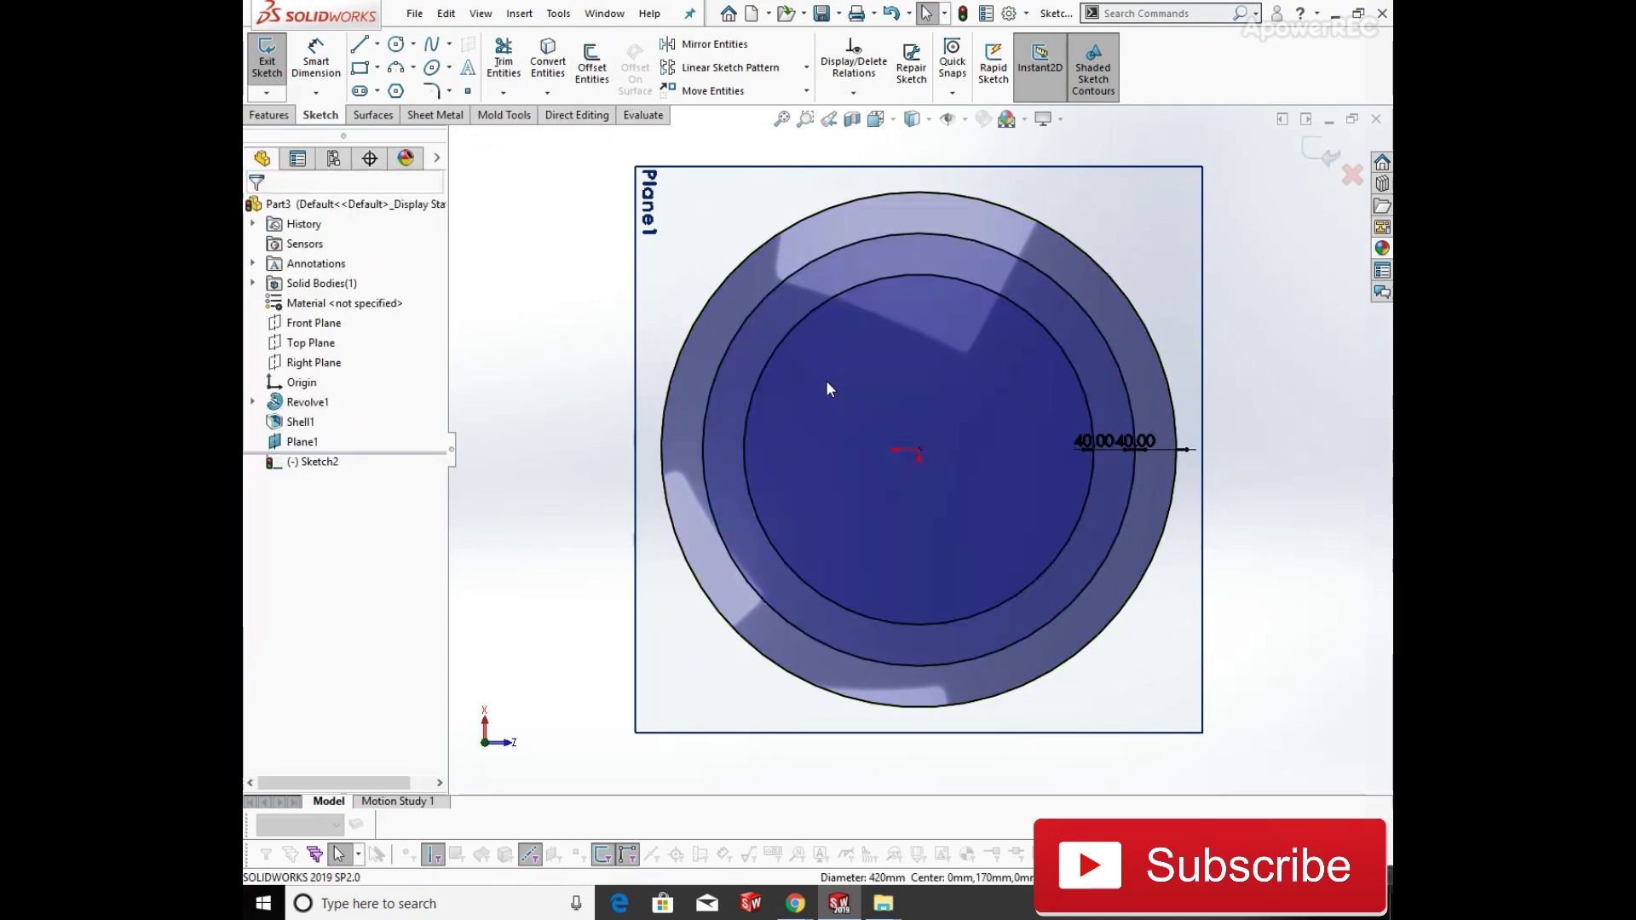
pyautogui.click(548, 64)
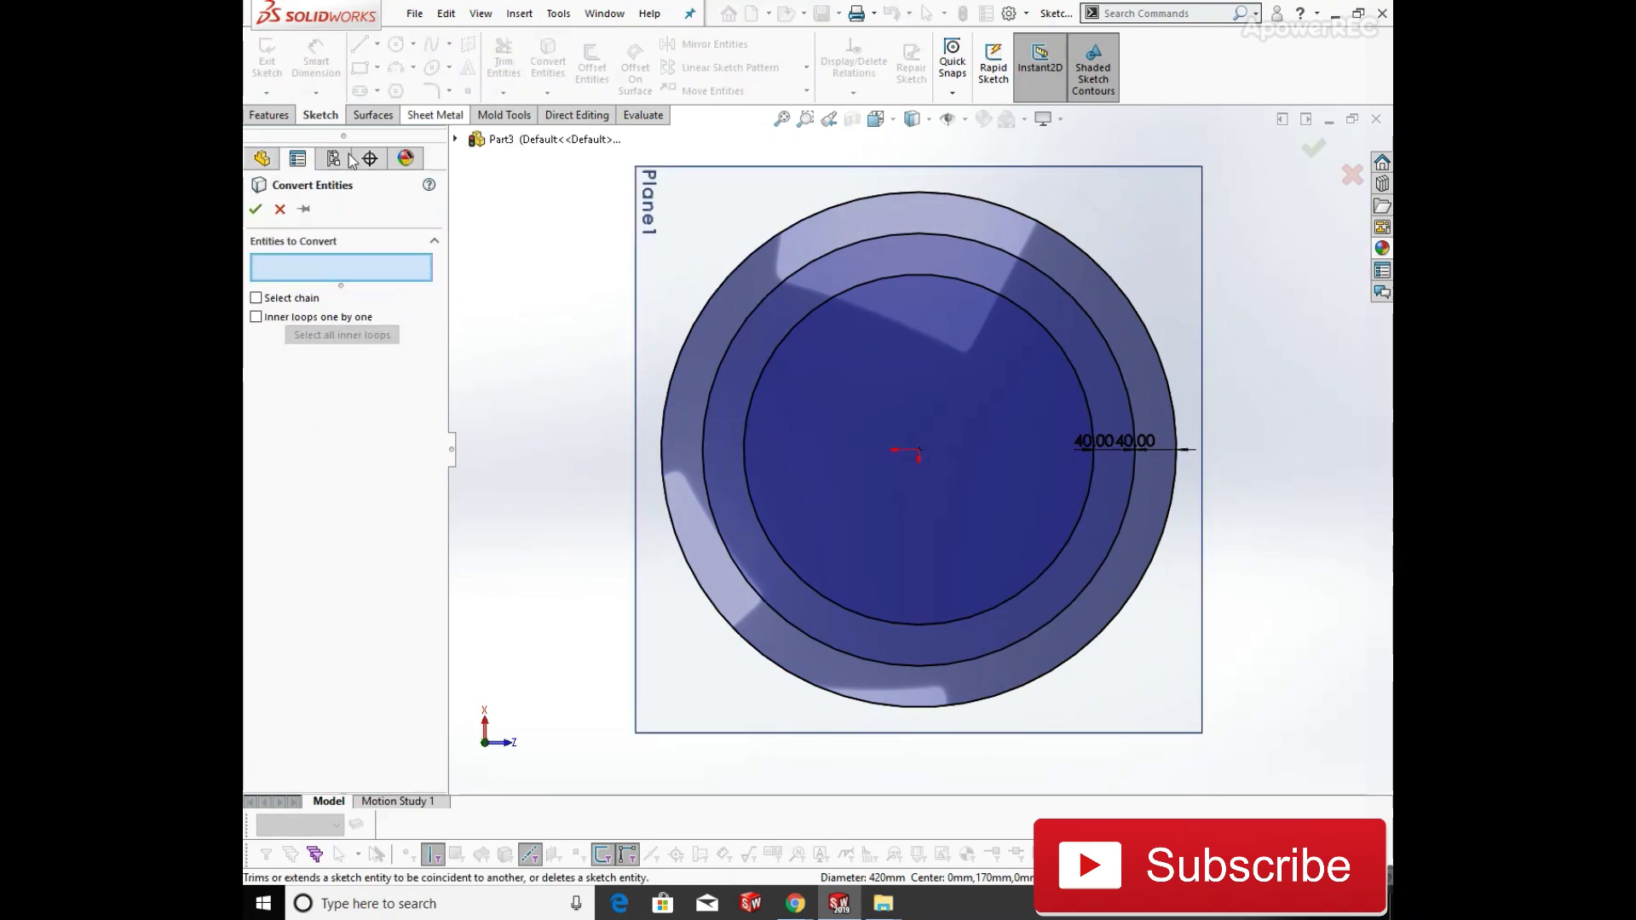
pyautogui.click(281, 208)
pyautogui.click(612, 66)
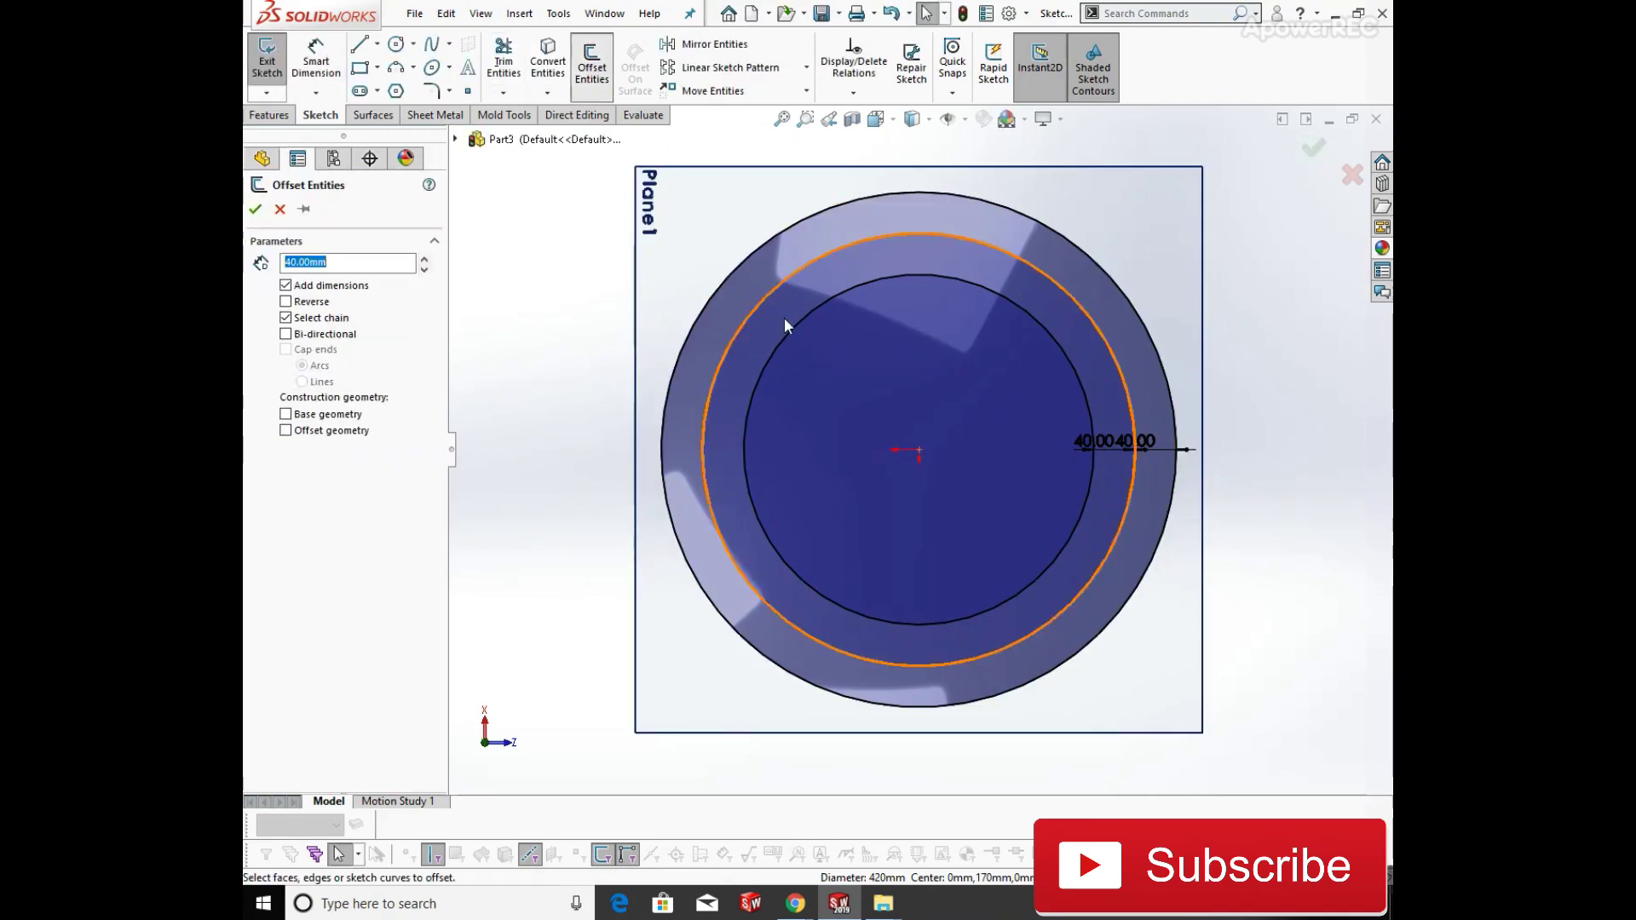
pyautogui.click(790, 327)
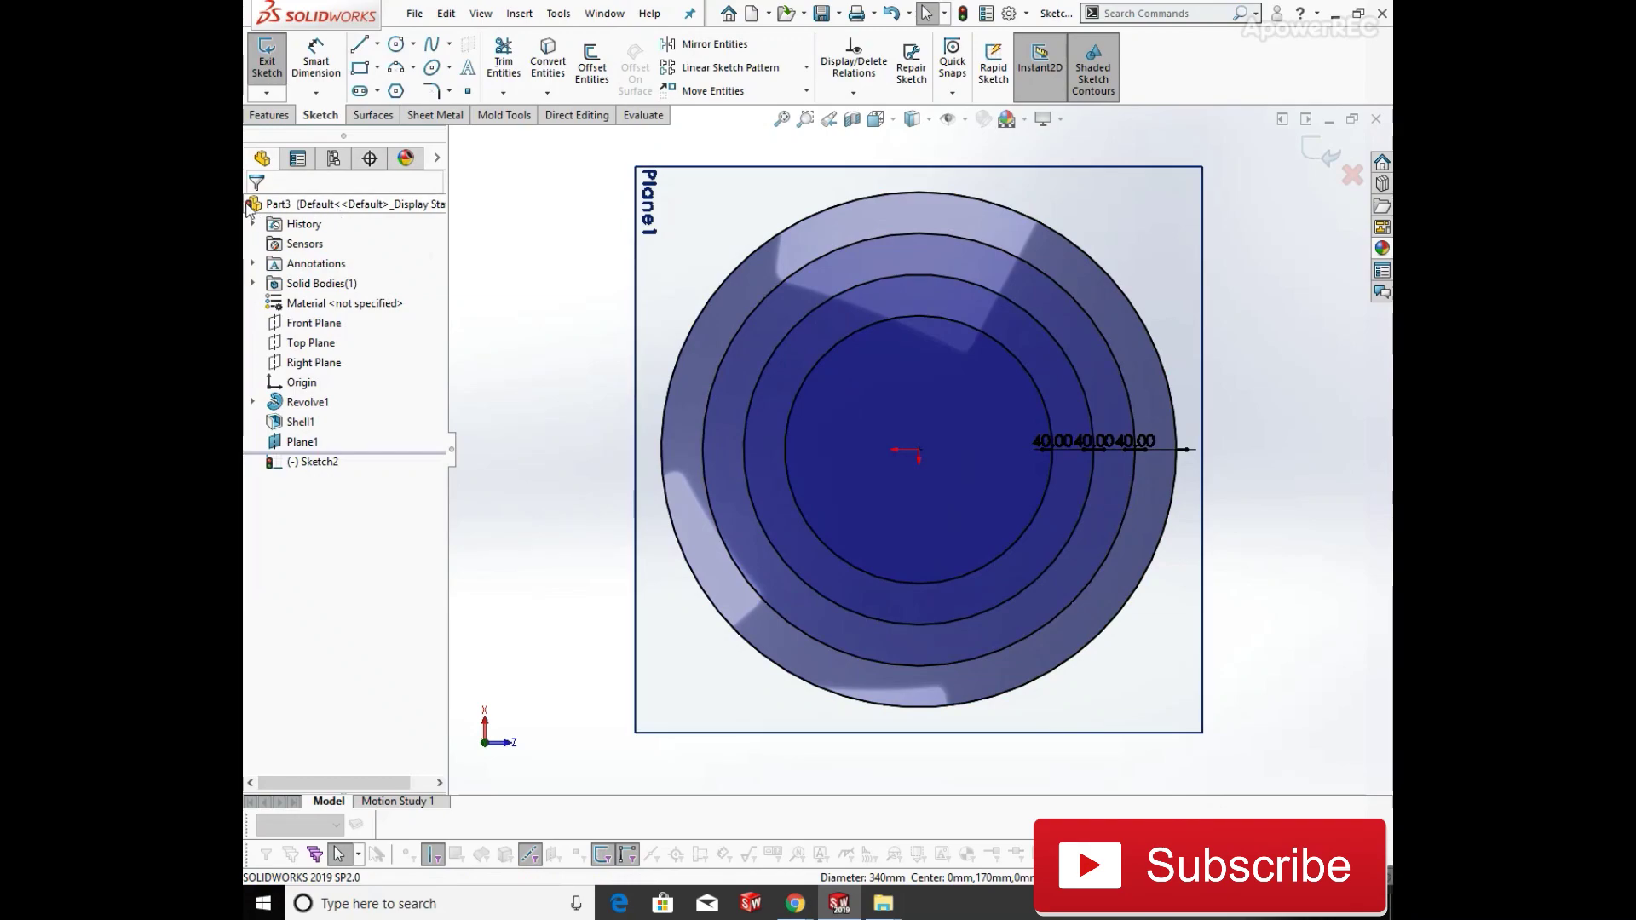
# Sketch a 5-sided polygon with the inscribed circle option, centred on the origin with a vertex on the innermost circle
pyautogui.click(396, 90)
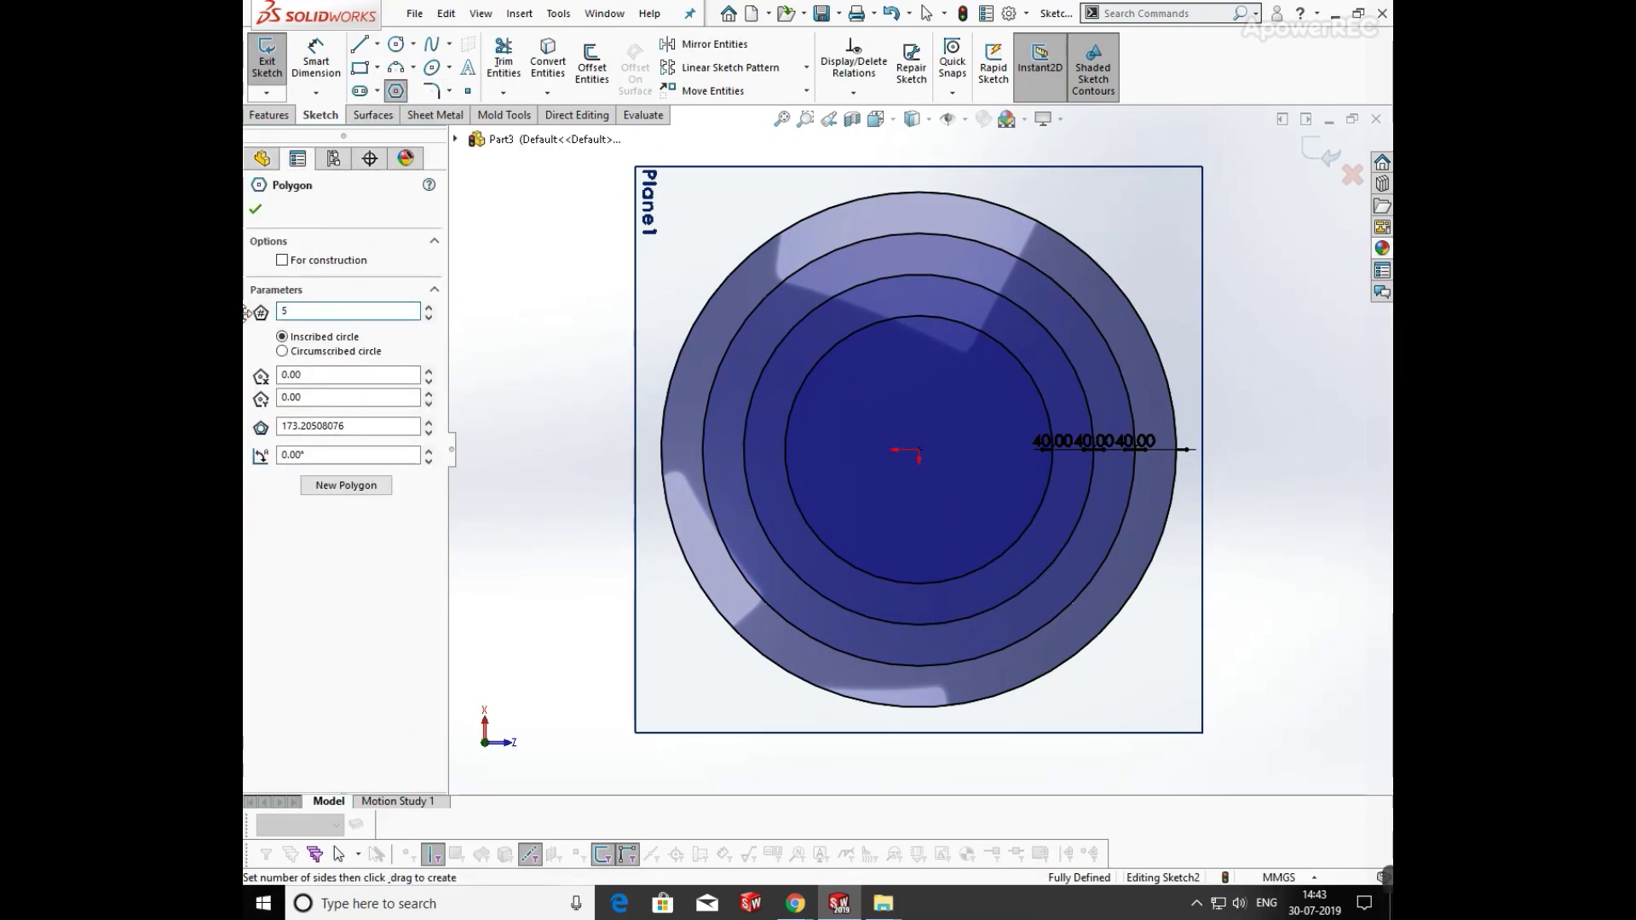
pyautogui.click(918, 449)
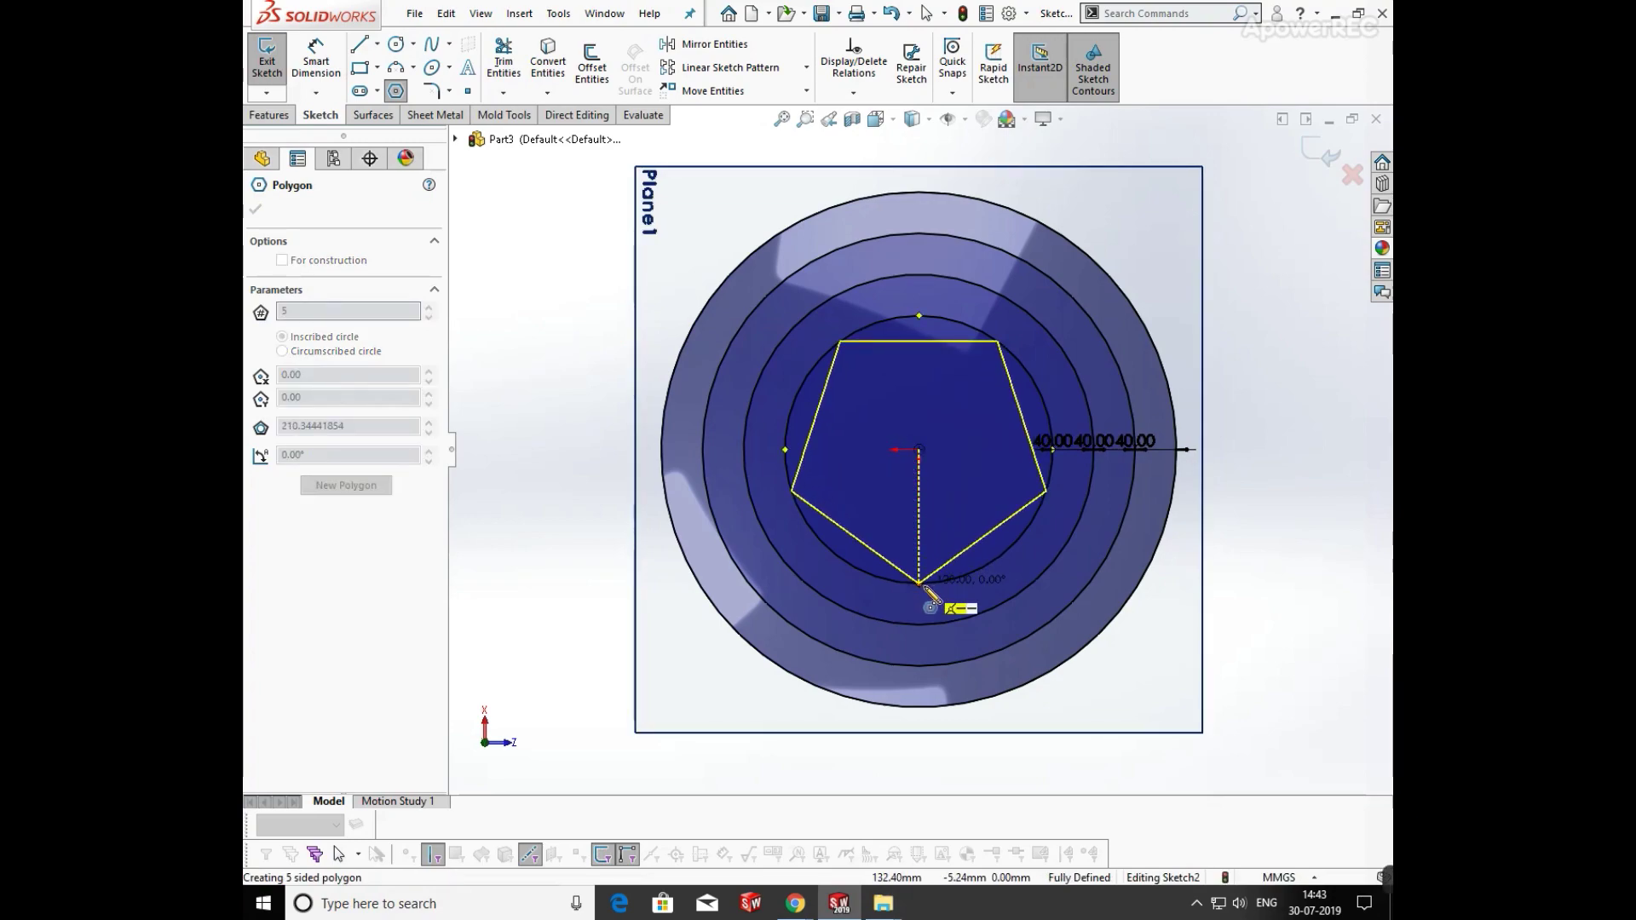
pyautogui.click(919, 583)
pyautogui.rightClick(923, 585)
pyautogui.click(955, 591)
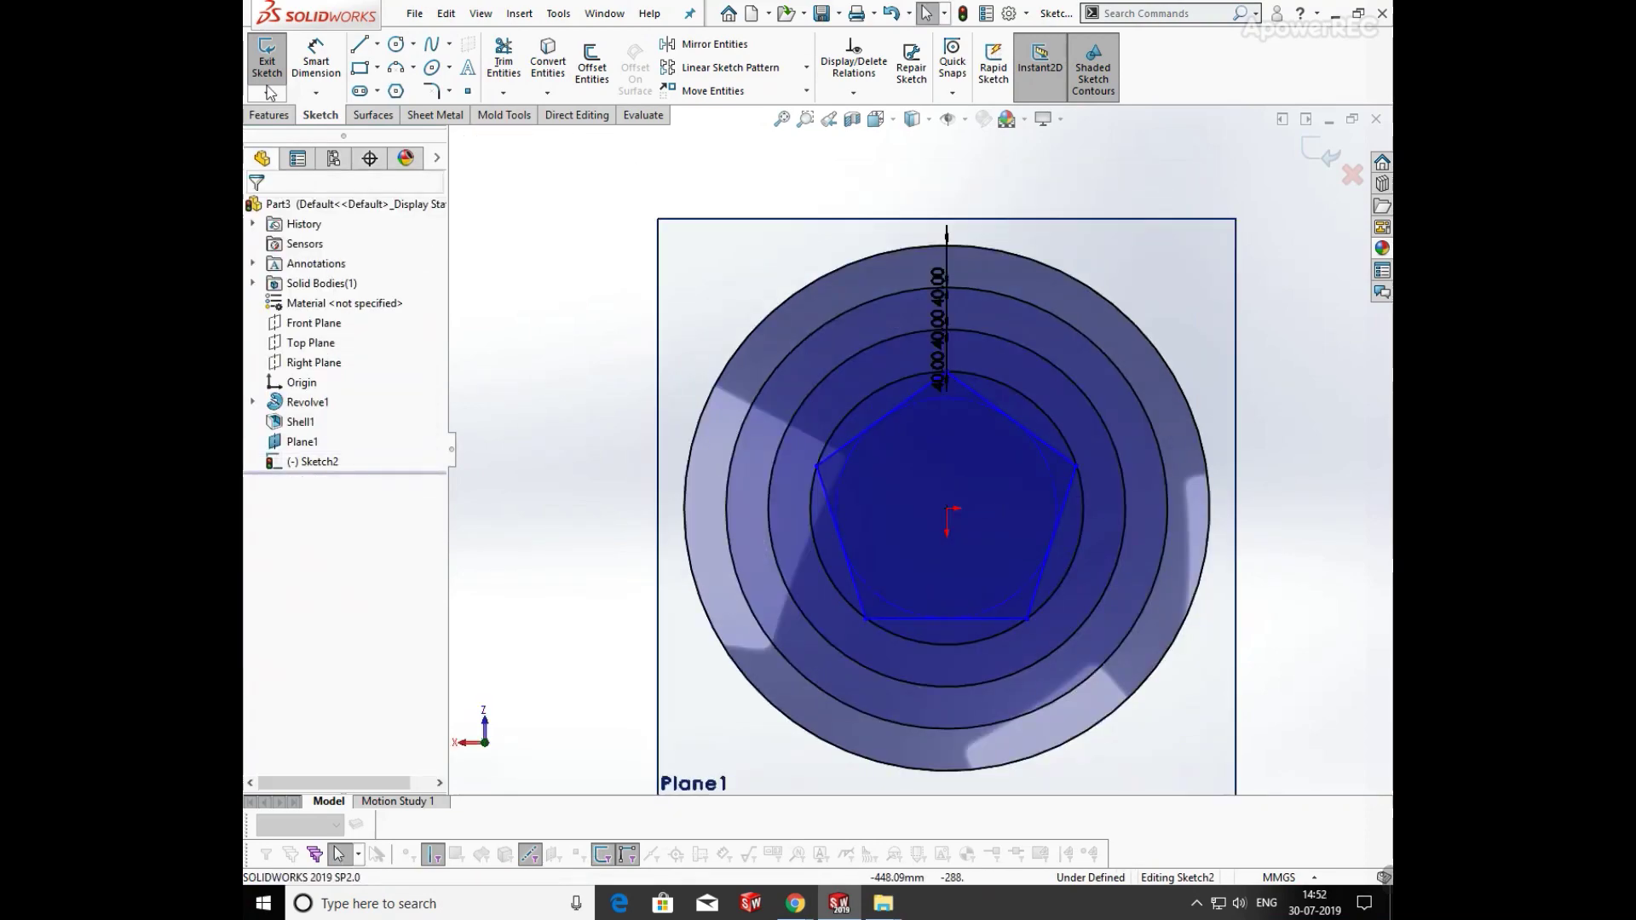
# Draw five connected lines joining the pentagon's non-adjacent vertices to form a closed five-pointed star
pyautogui.click(359, 44)
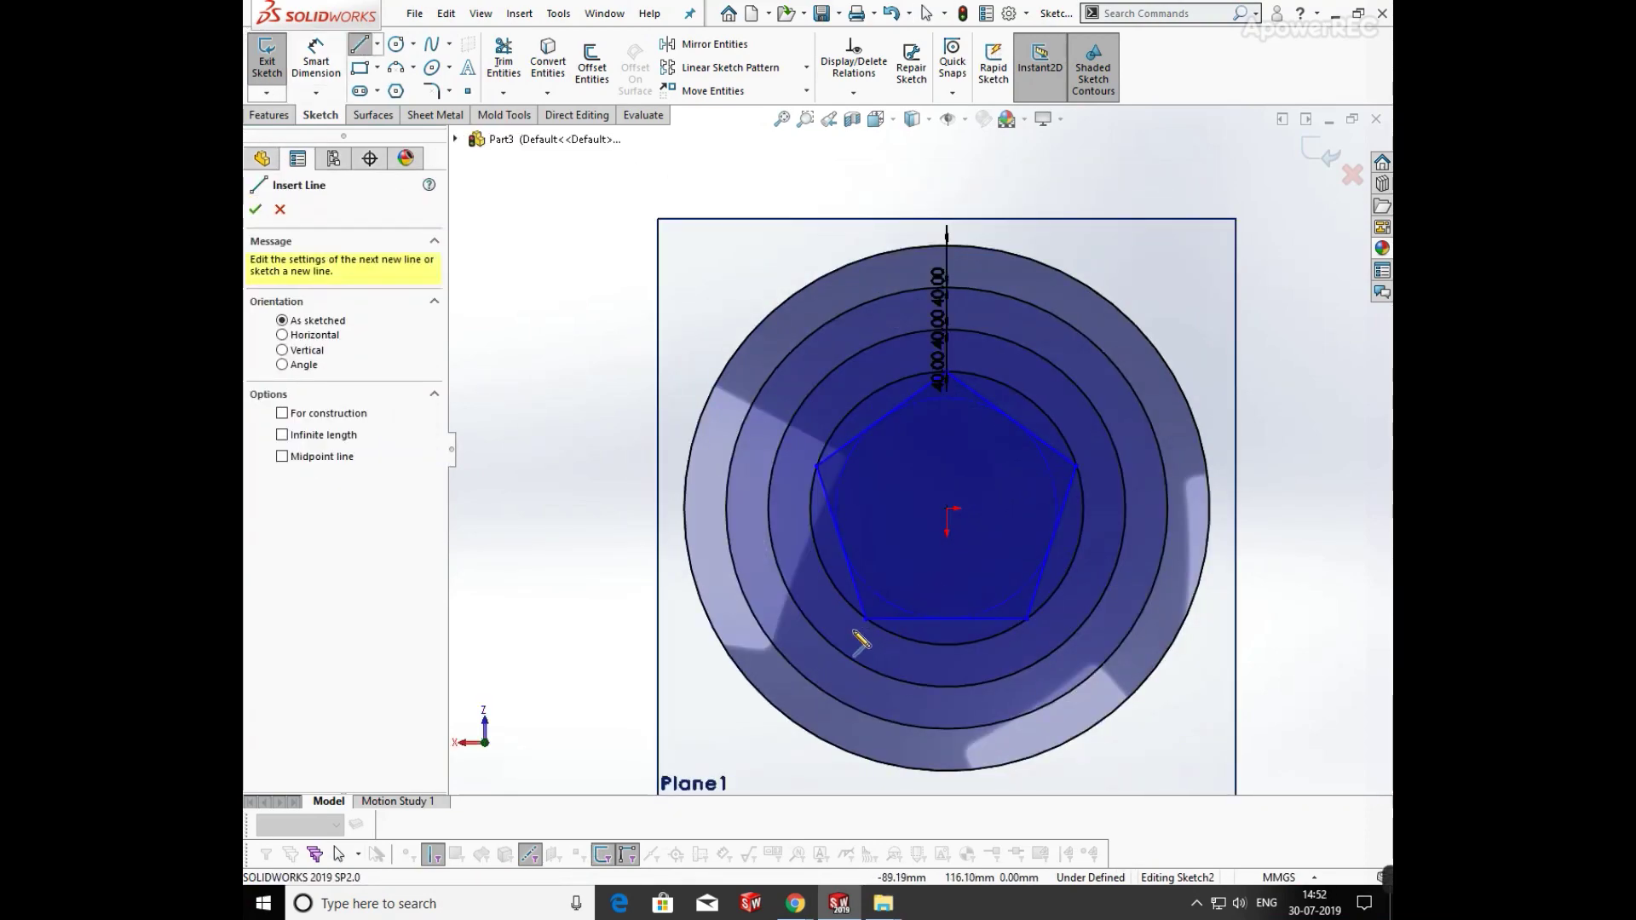
pyautogui.moveTo(867, 620)
pyautogui.mouseDown()
pyautogui.moveTo(1087, 477)
pyautogui.moveTo(1076, 466)
pyautogui.mouseUp()
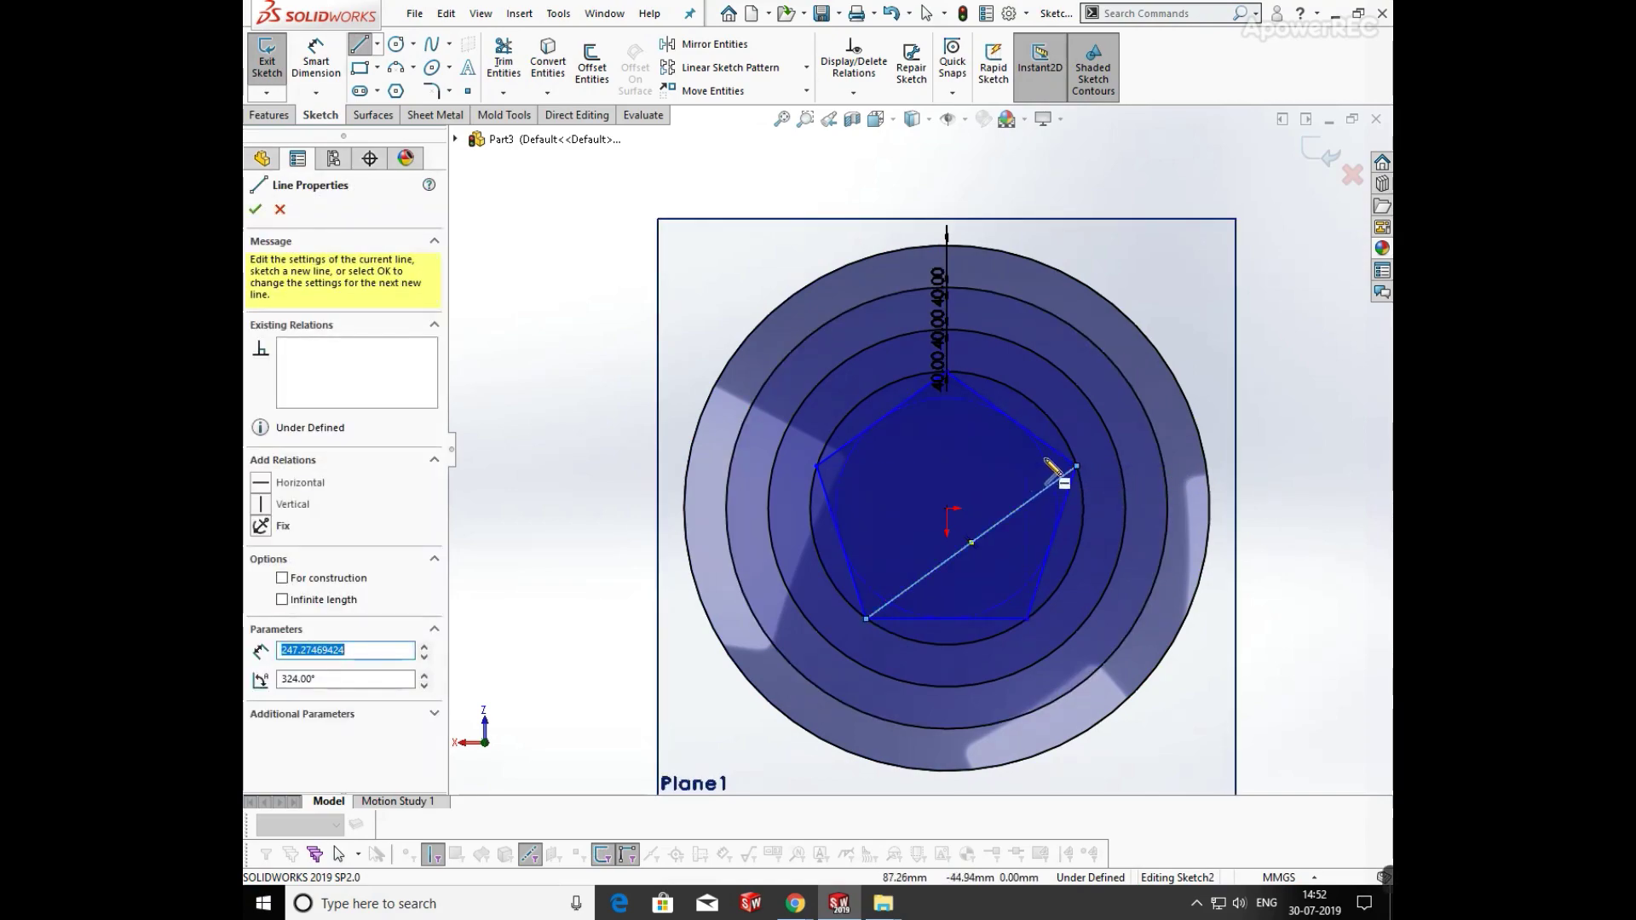
pyautogui.click(1077, 467)
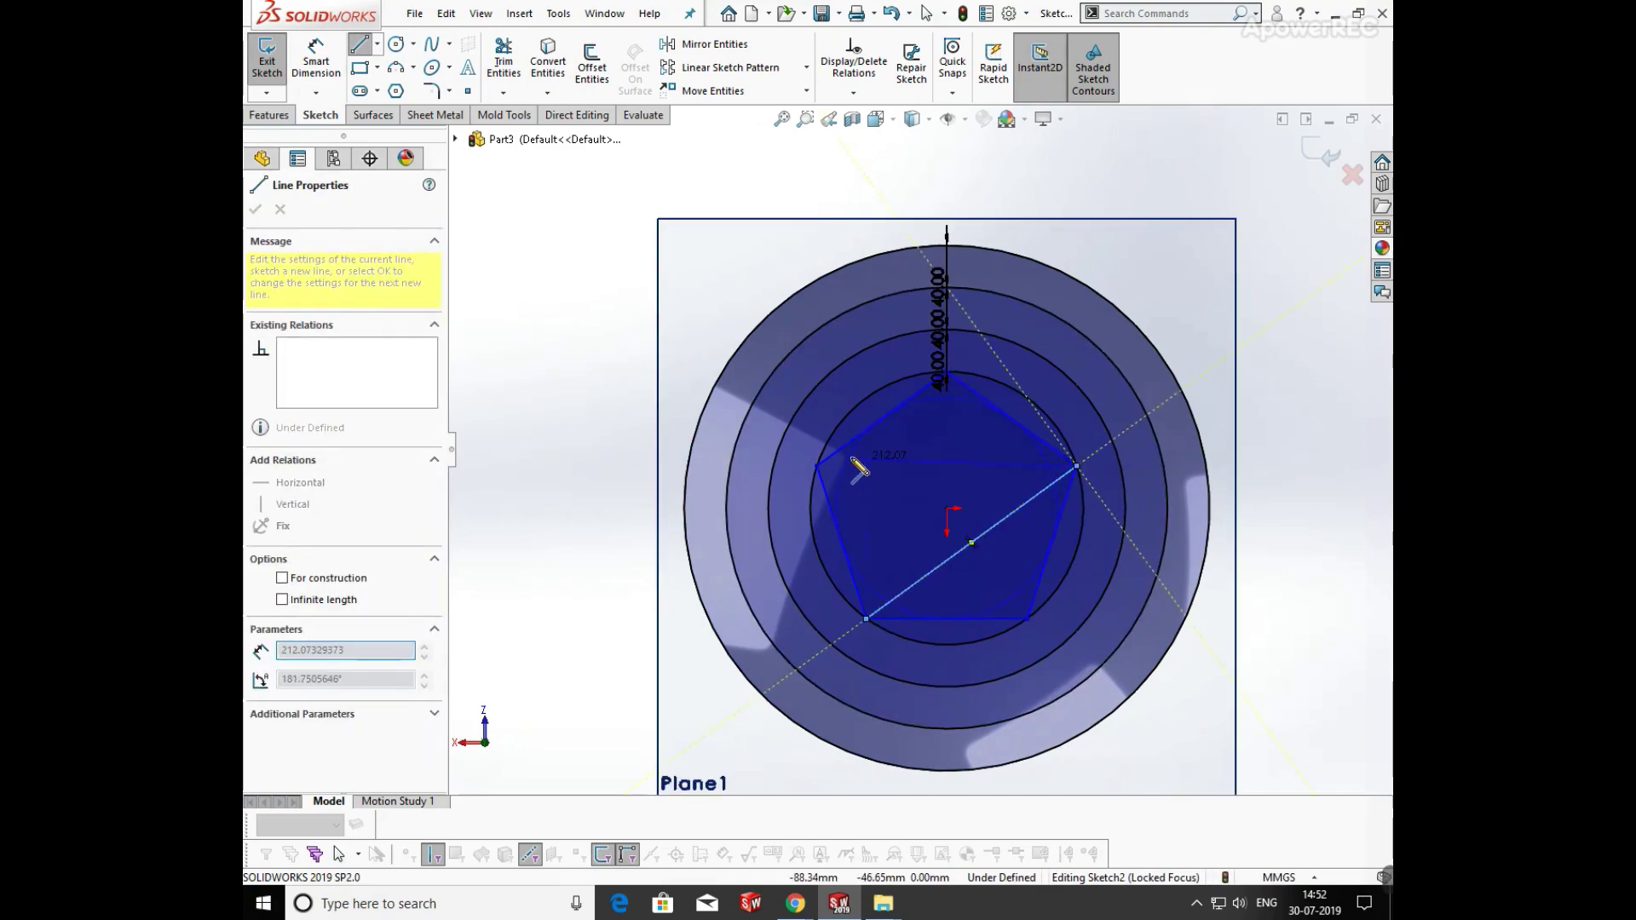
pyautogui.click(816, 466)
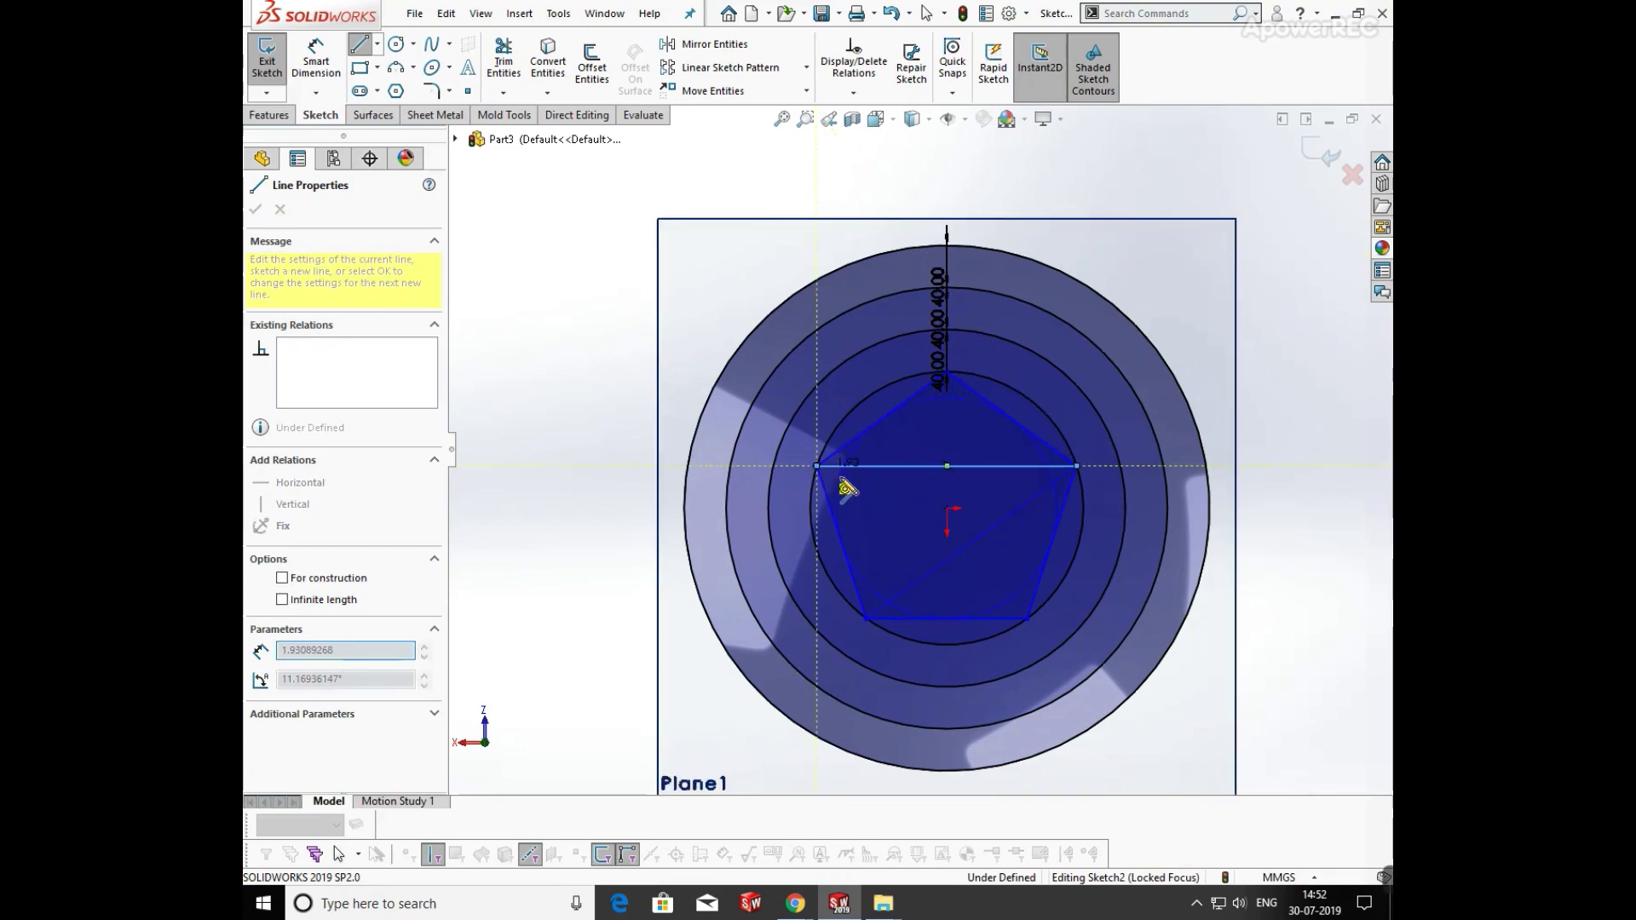
pyautogui.click(1028, 619)
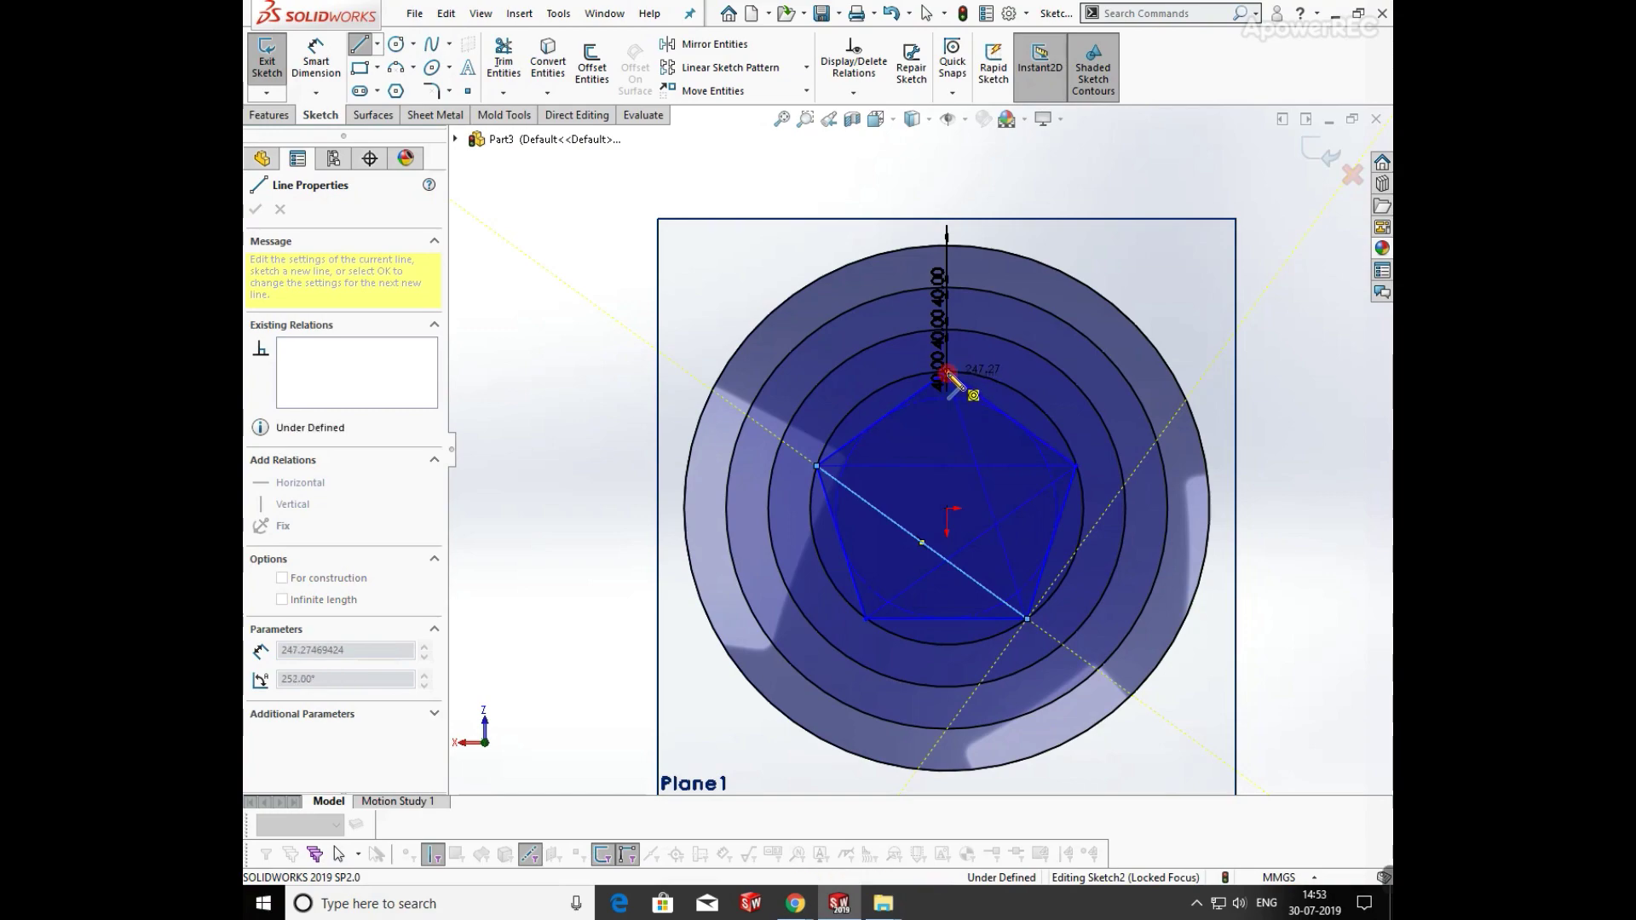
pyautogui.click(947, 373)
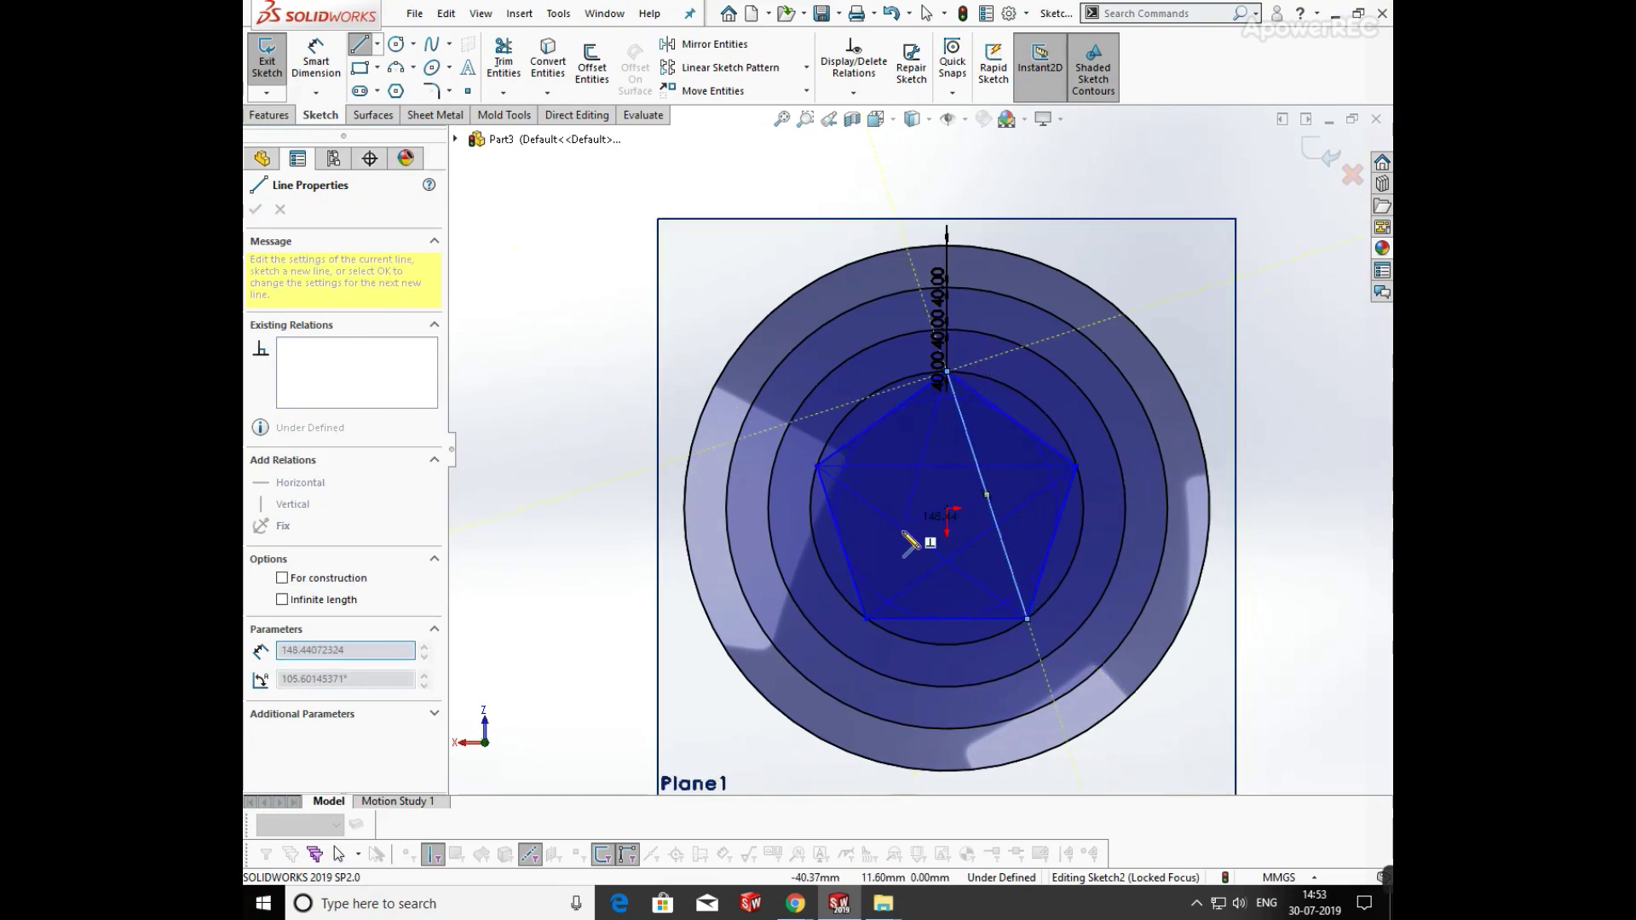
pyautogui.click(866, 620)
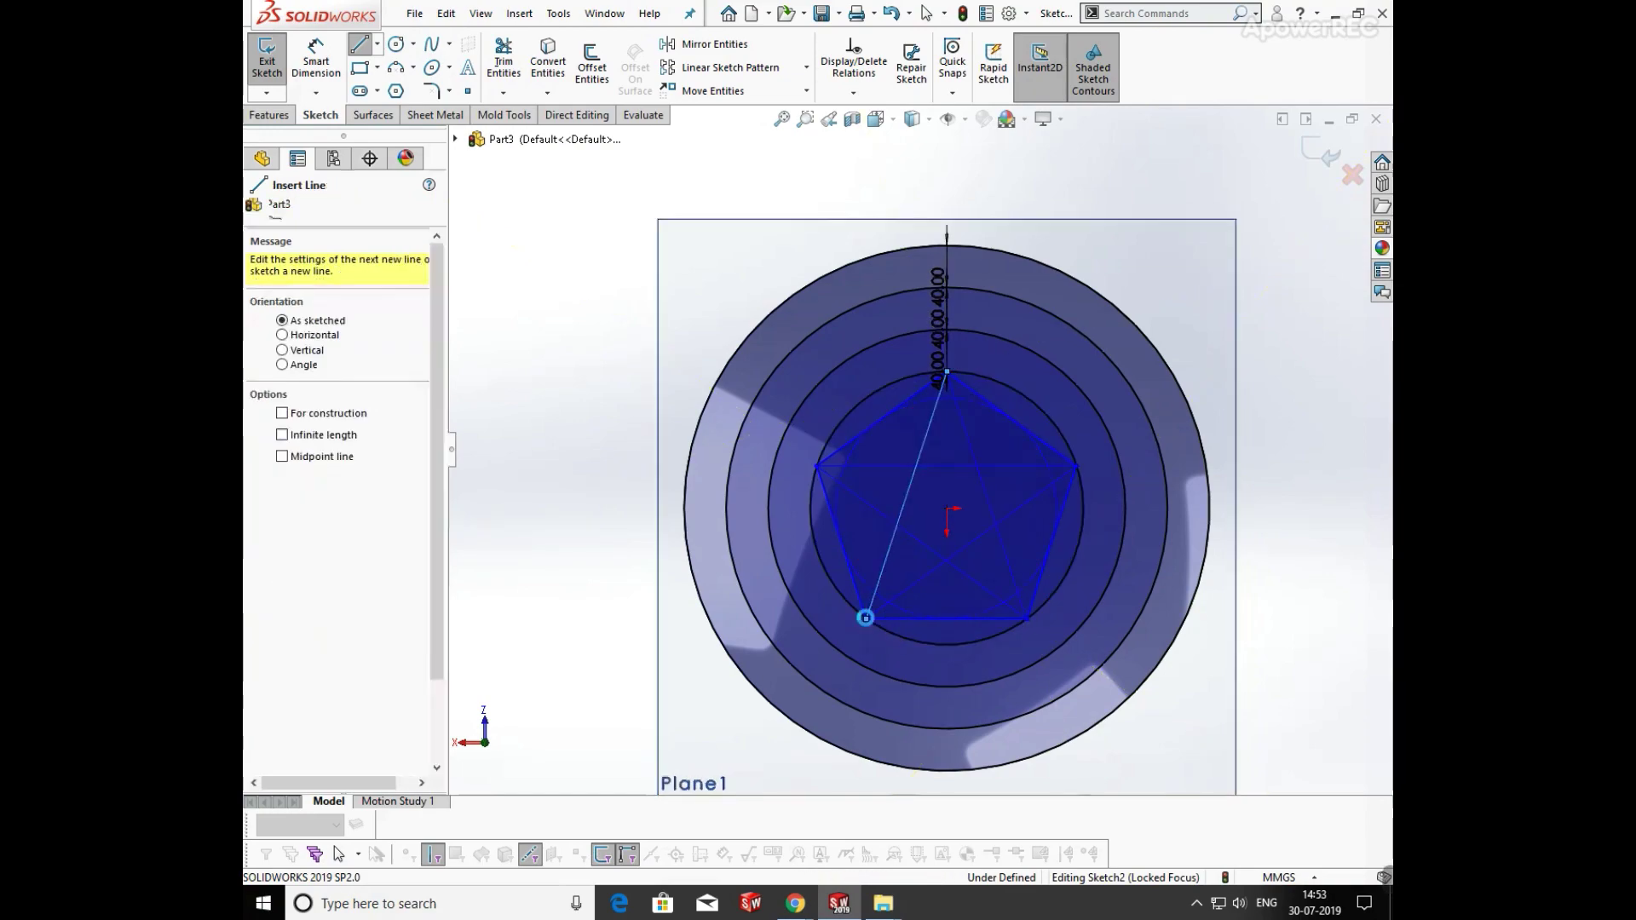
pyautogui.press('Escape')
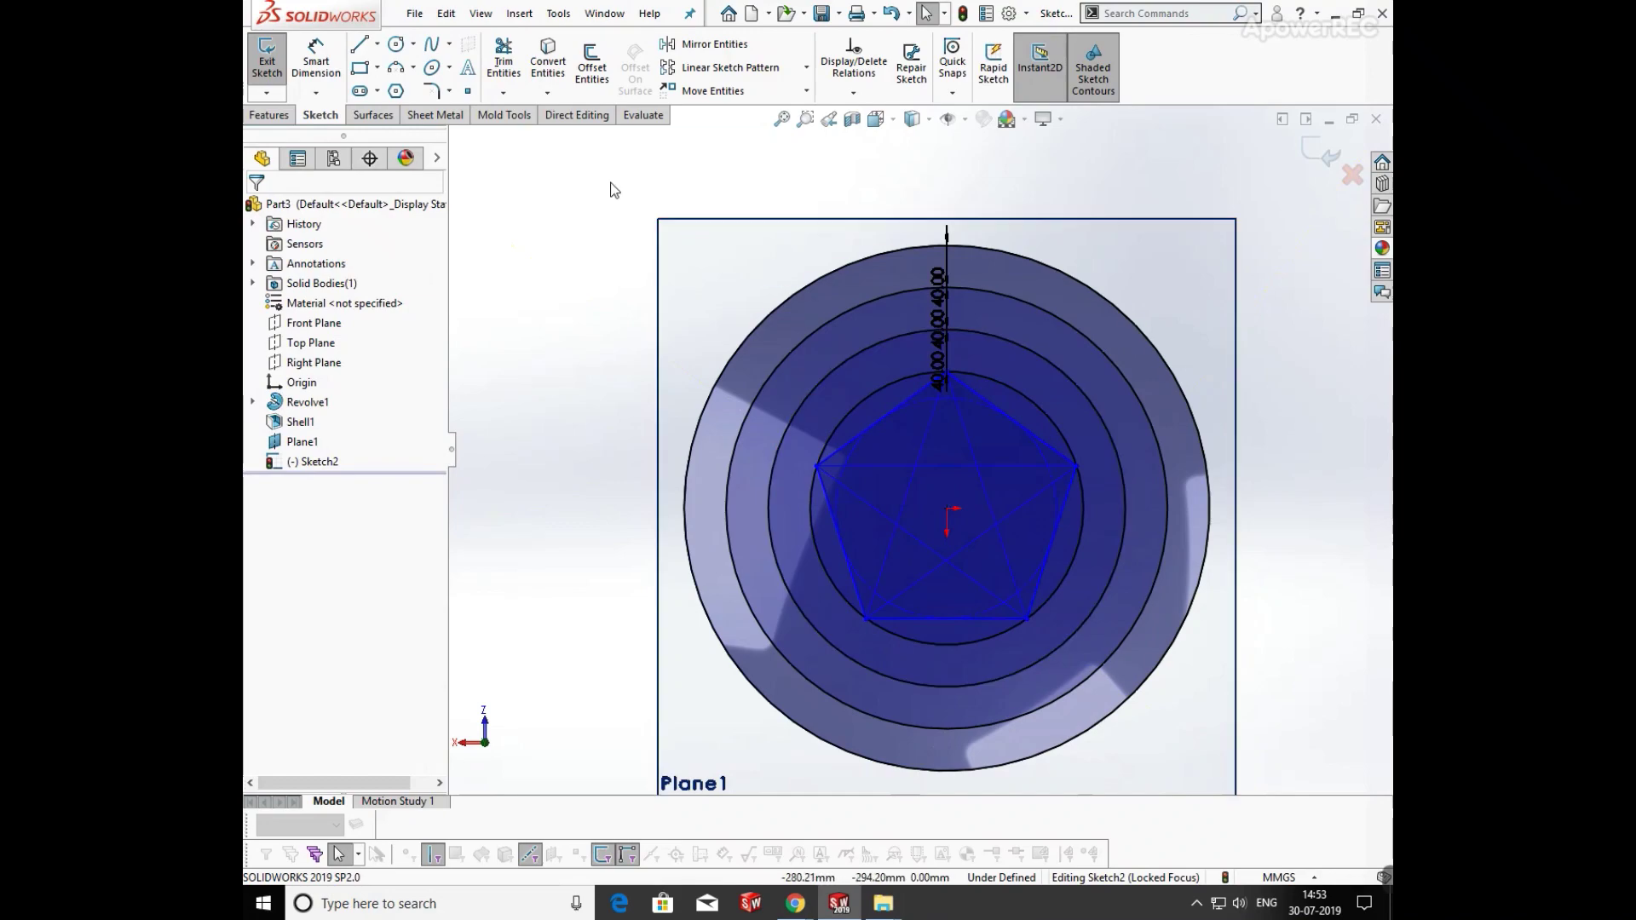
# Power trim the crossing line segments inside the star's centre
pyautogui.click(502, 57)
pyautogui.scroll(-3, 953, 499)
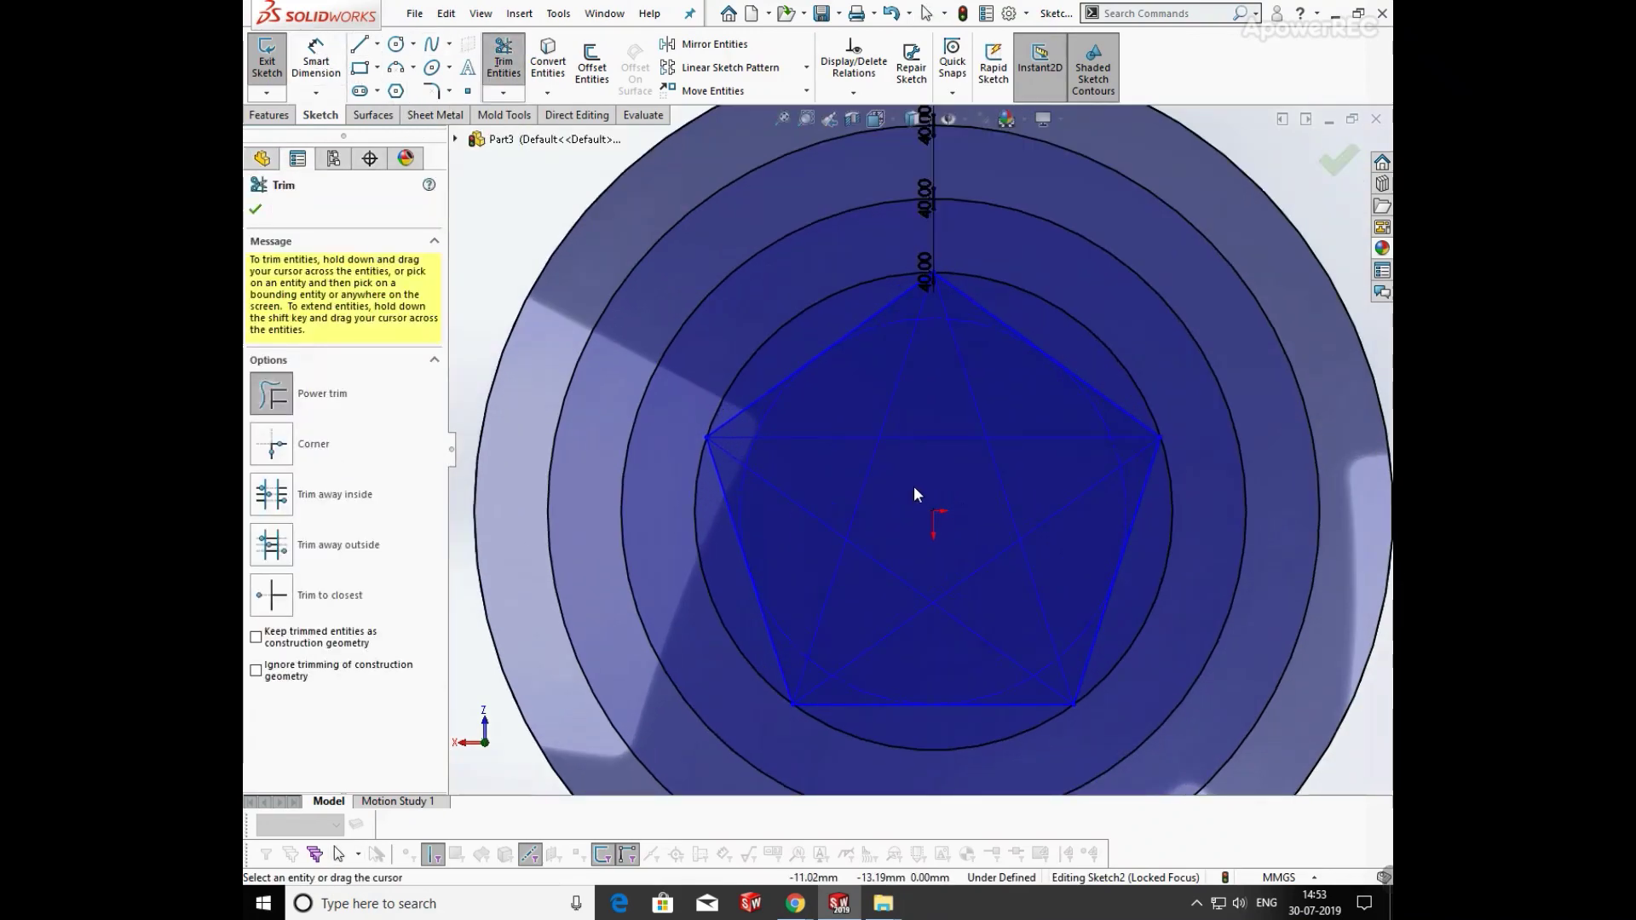
pyautogui.moveTo(861, 482)
pyautogui.mouseDown()
pyautogui.moveTo(847, 478)
pyautogui.moveTo(945, 406)
pyautogui.mouseUp()
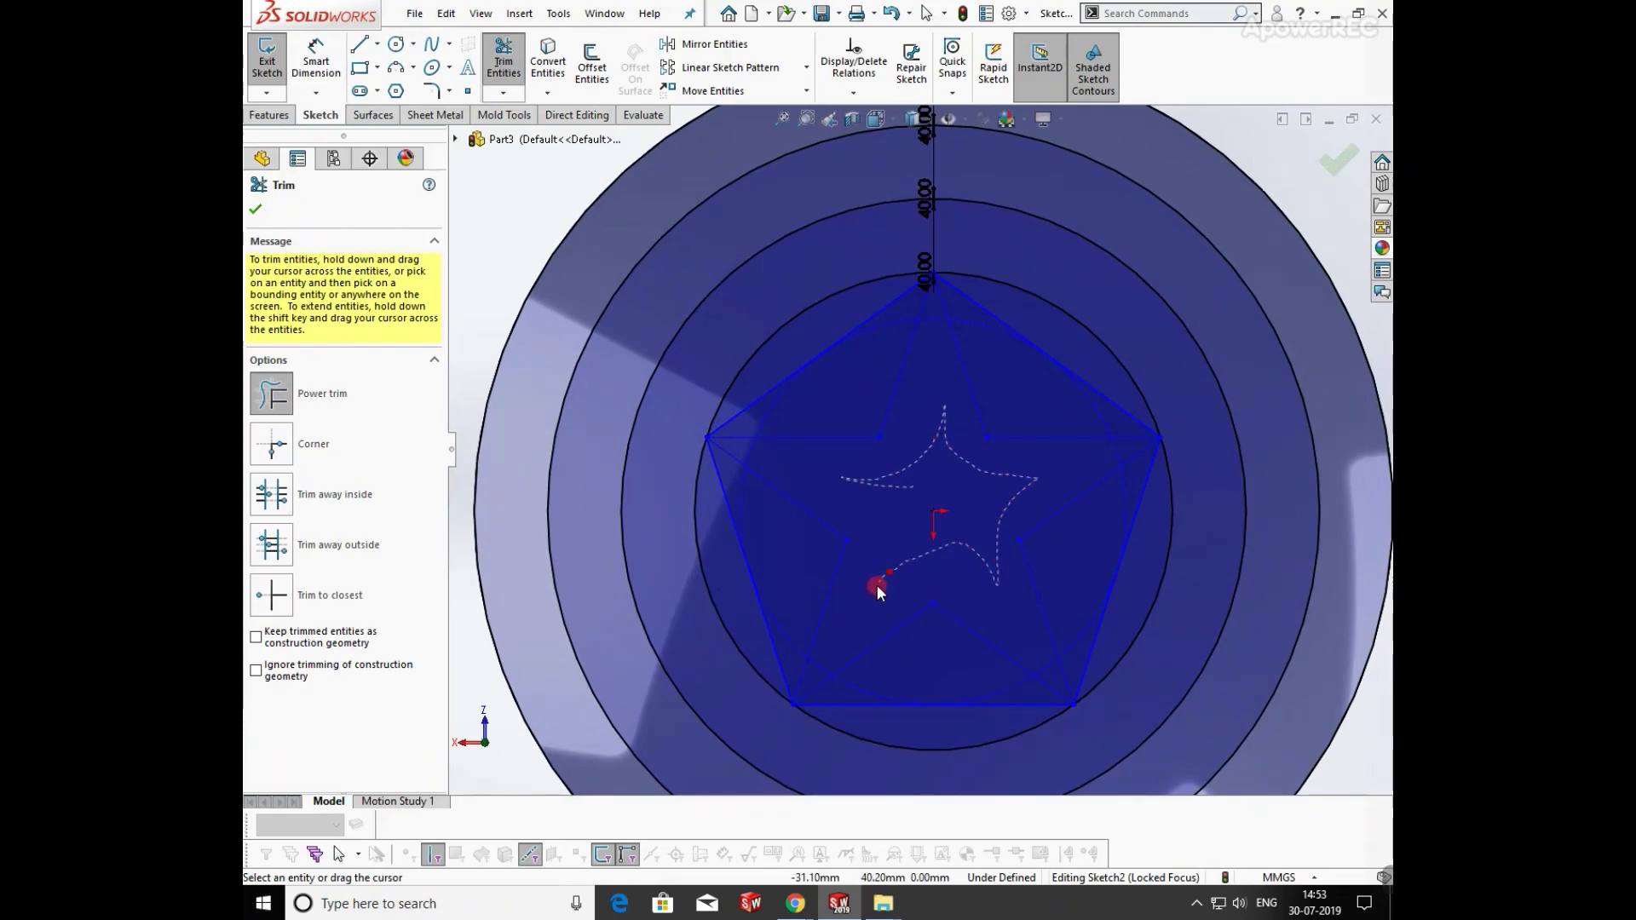
# Power trim the pentagon's five sides and the leftover arcs of its construction circle, leaving only the star outline
pyautogui.moveTo(877, 585)
pyautogui.mouseDown()
pyautogui.moveTo(944, 653)
pyautogui.moveTo(853, 676)
pyautogui.mouseUp()
pyautogui.scroll(-3, 947, 656)
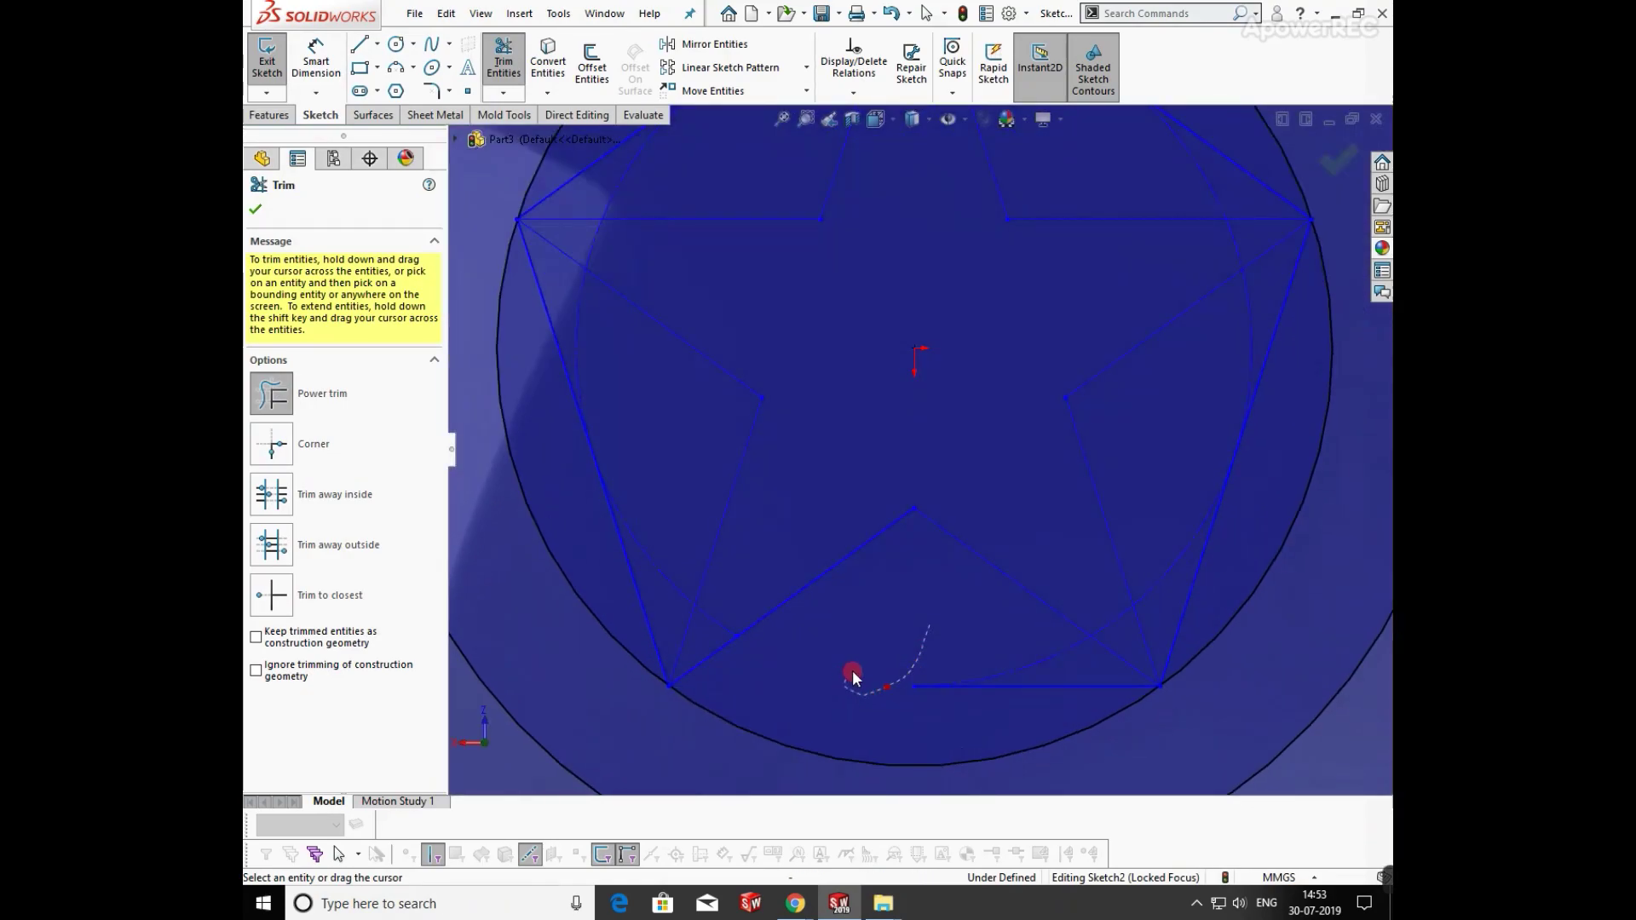
pyautogui.scroll(3, 1174, 578)
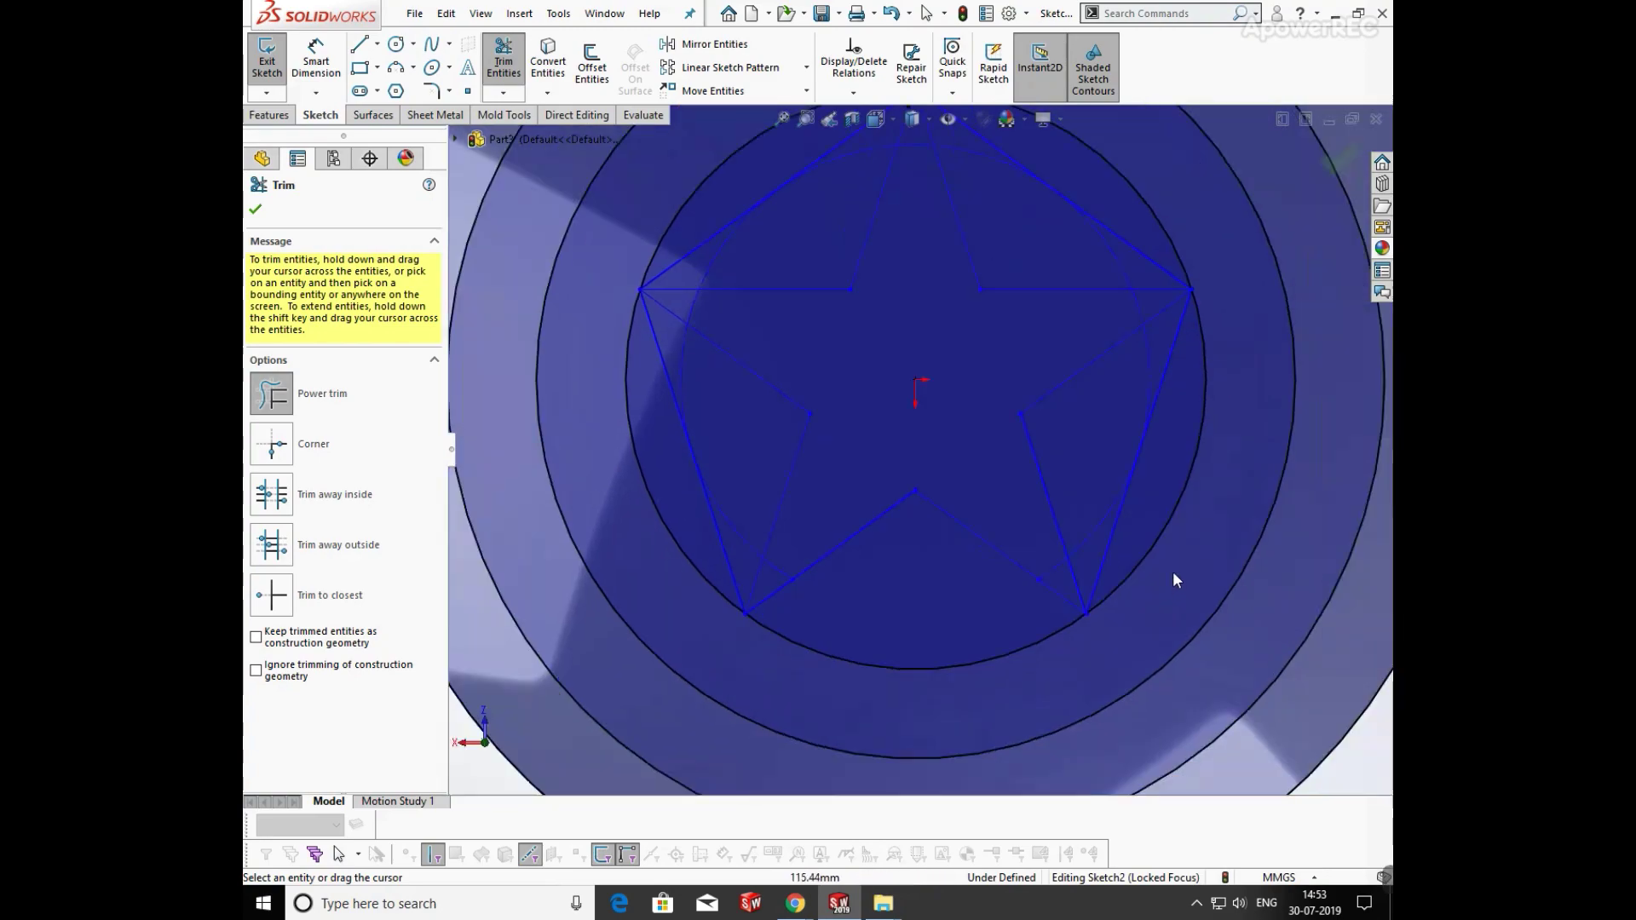
pyautogui.scroll(-3, 1127, 505)
pyautogui.scroll(3, 1065, 482)
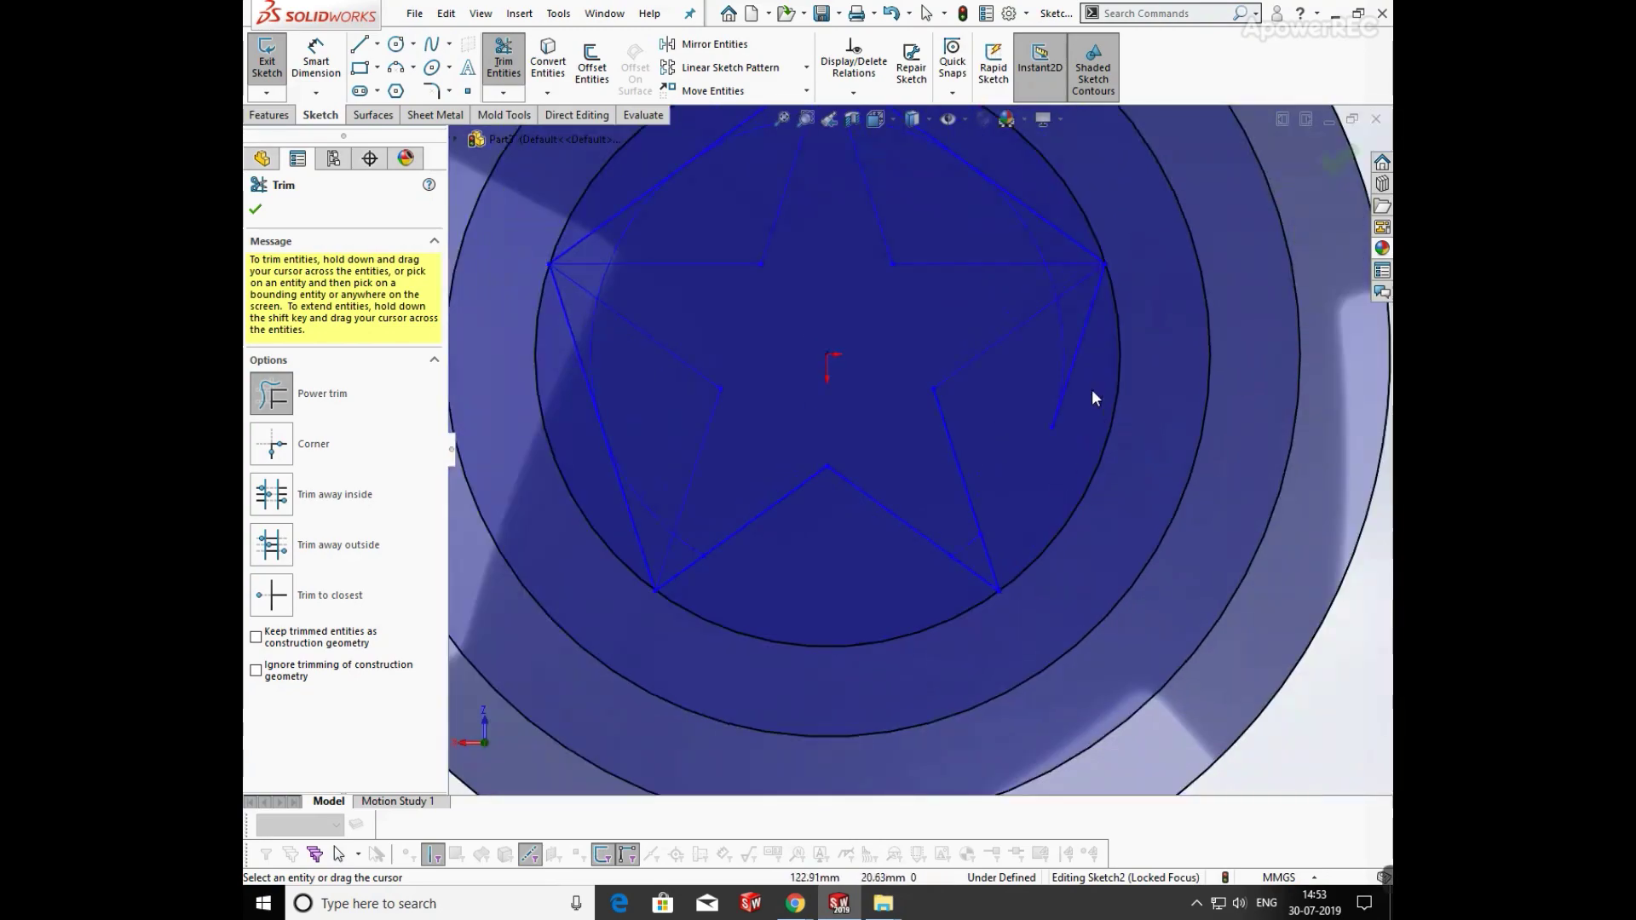
pyautogui.scroll(-4, 1086, 388)
pyautogui.scroll(3, 1009, 355)
pyautogui.scroll(-3, 953, 252)
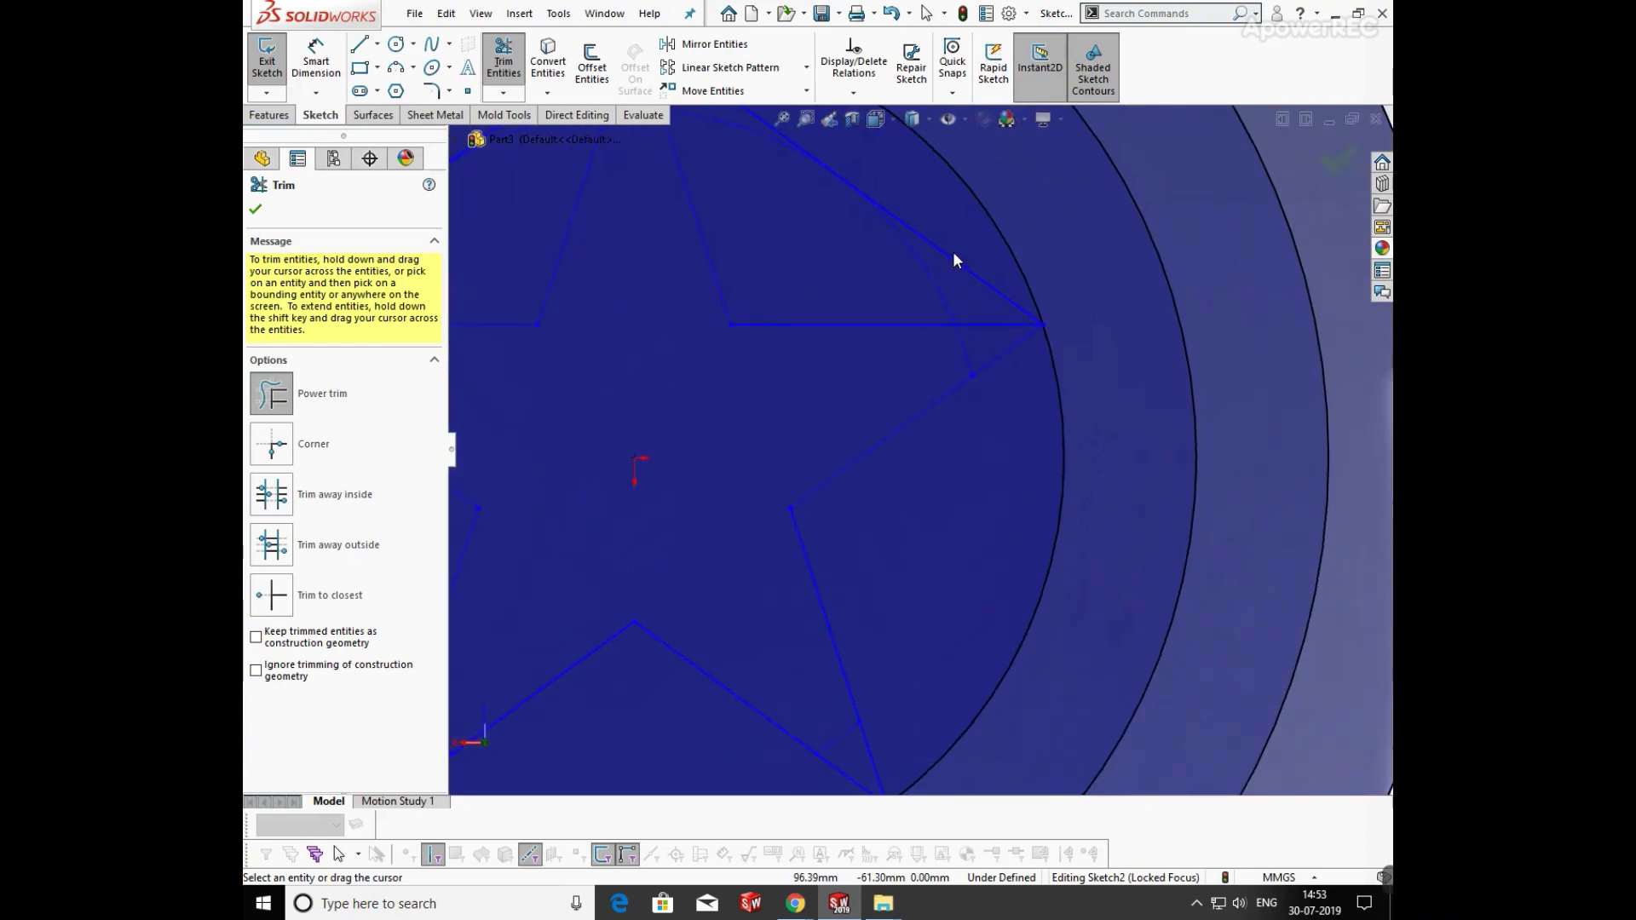
pyautogui.scroll(3, 925, 288)
pyautogui.scroll(-3, 859, 307)
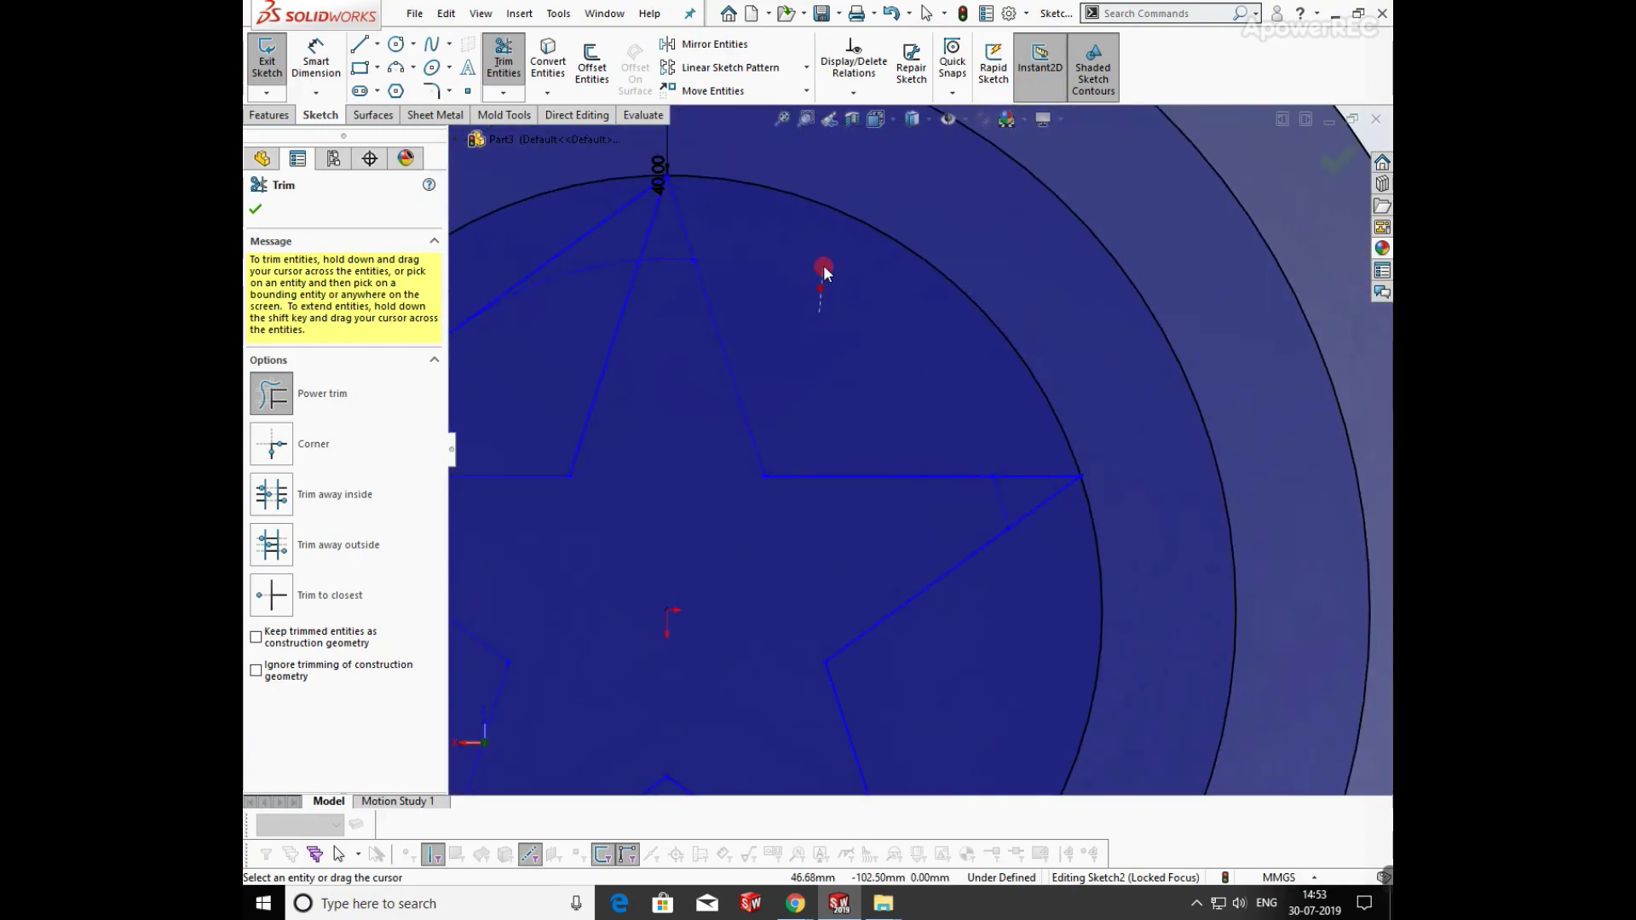
pyautogui.scroll(3, 823, 268)
pyautogui.scroll(-5, 871, 398)
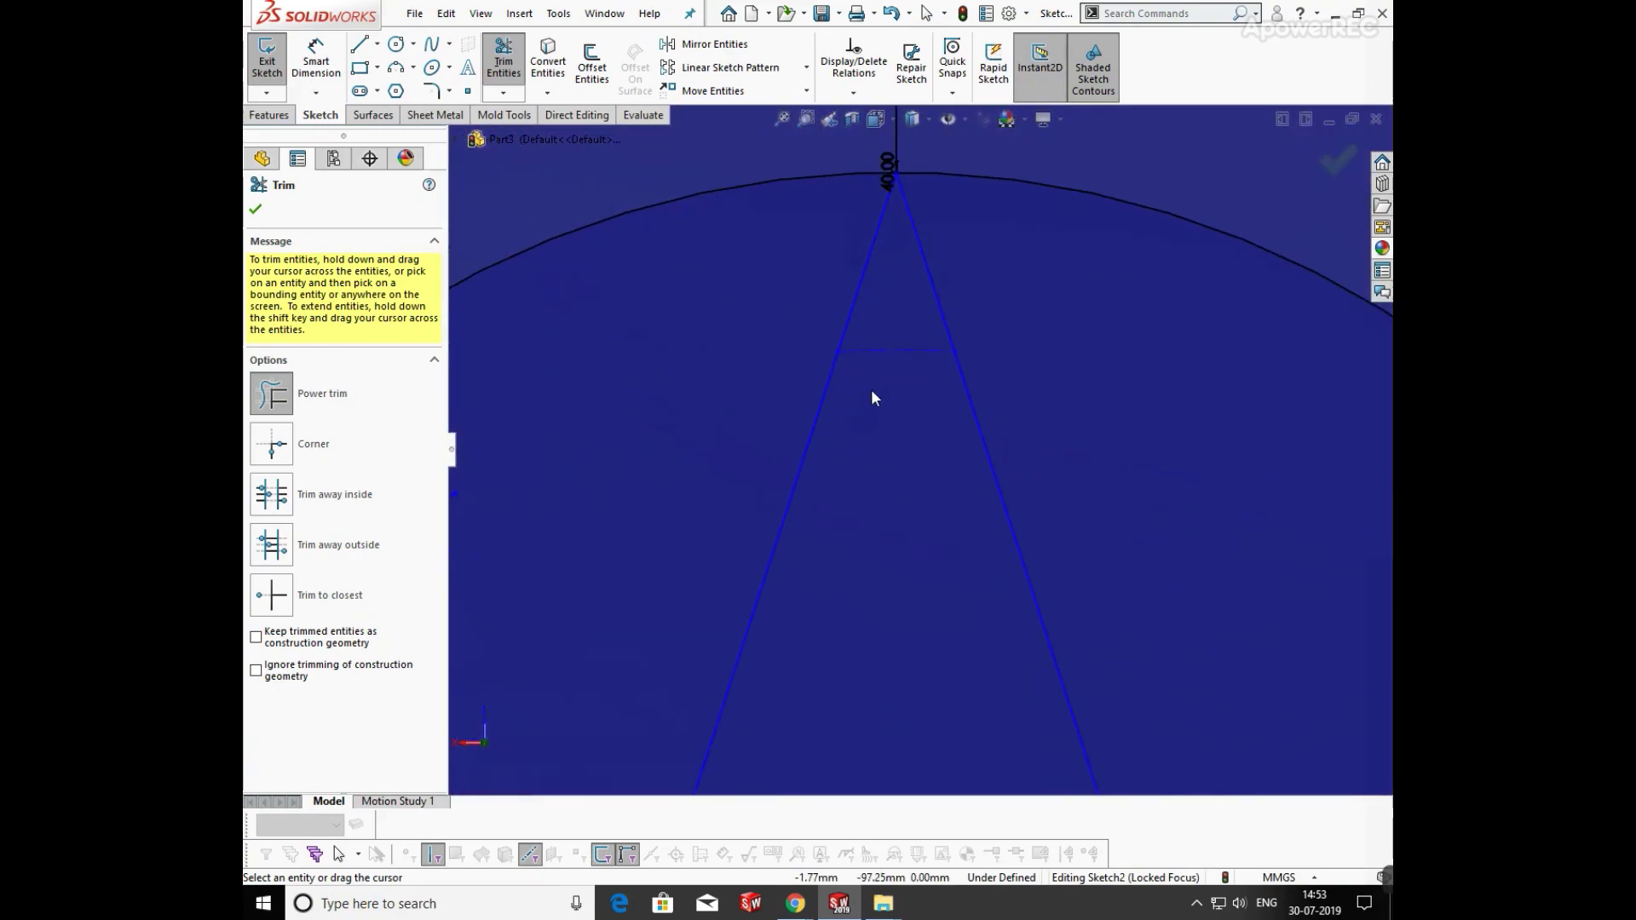
pyautogui.scroll(4, 795, 470)
pyautogui.scroll(-4, 793, 505)
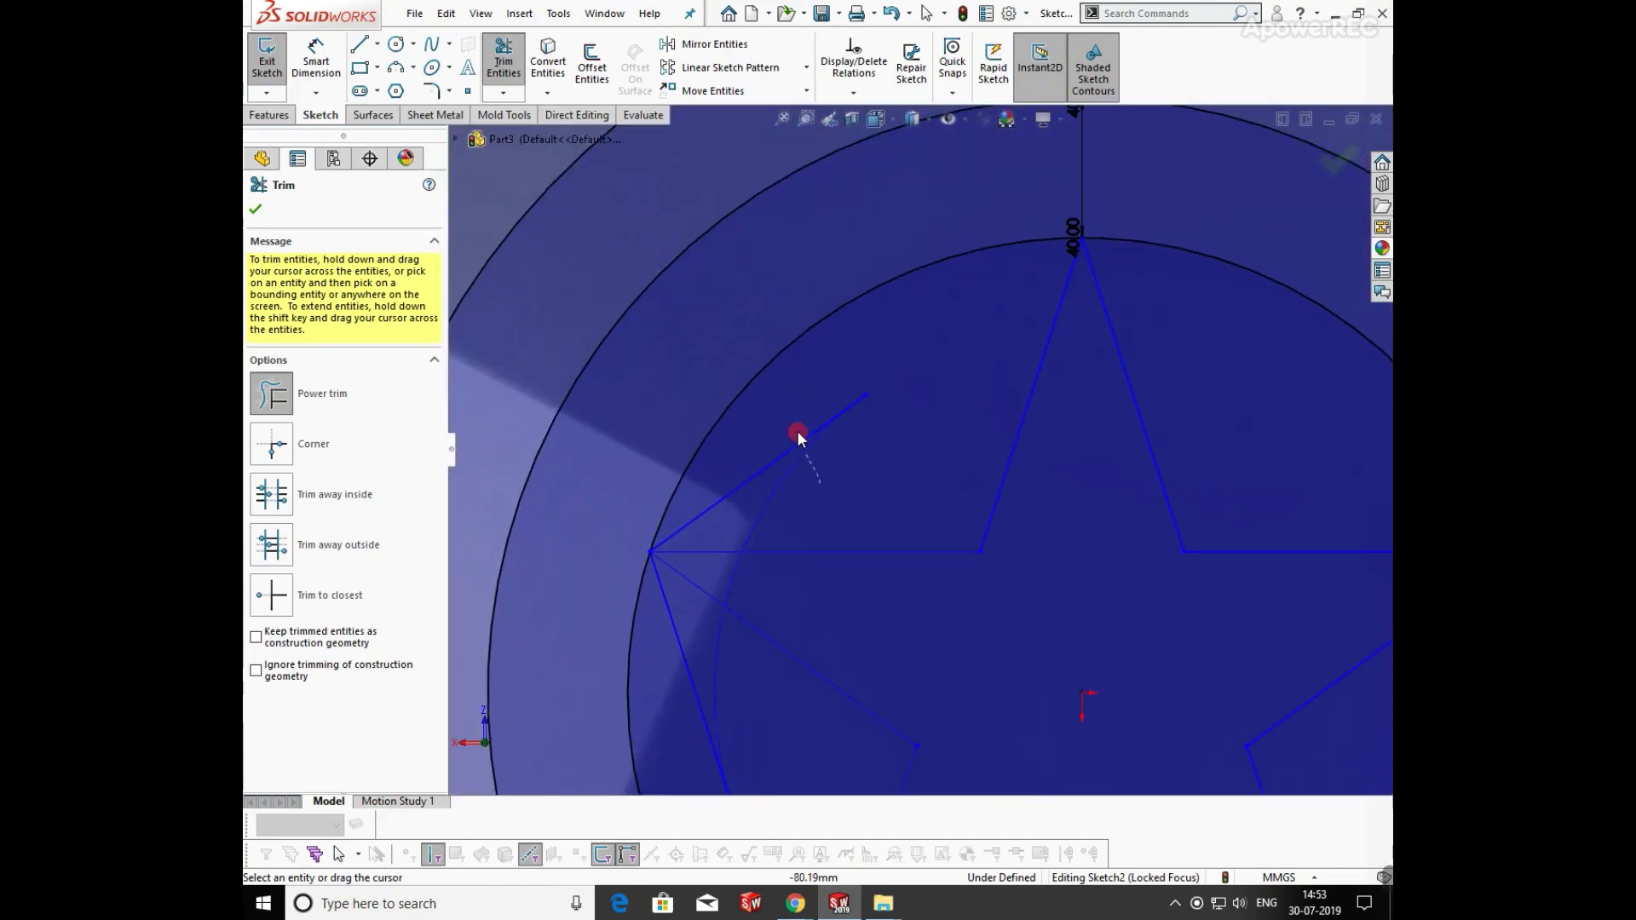
pyautogui.scroll(4, 784, 532)
pyautogui.scroll(-3, 843, 559)
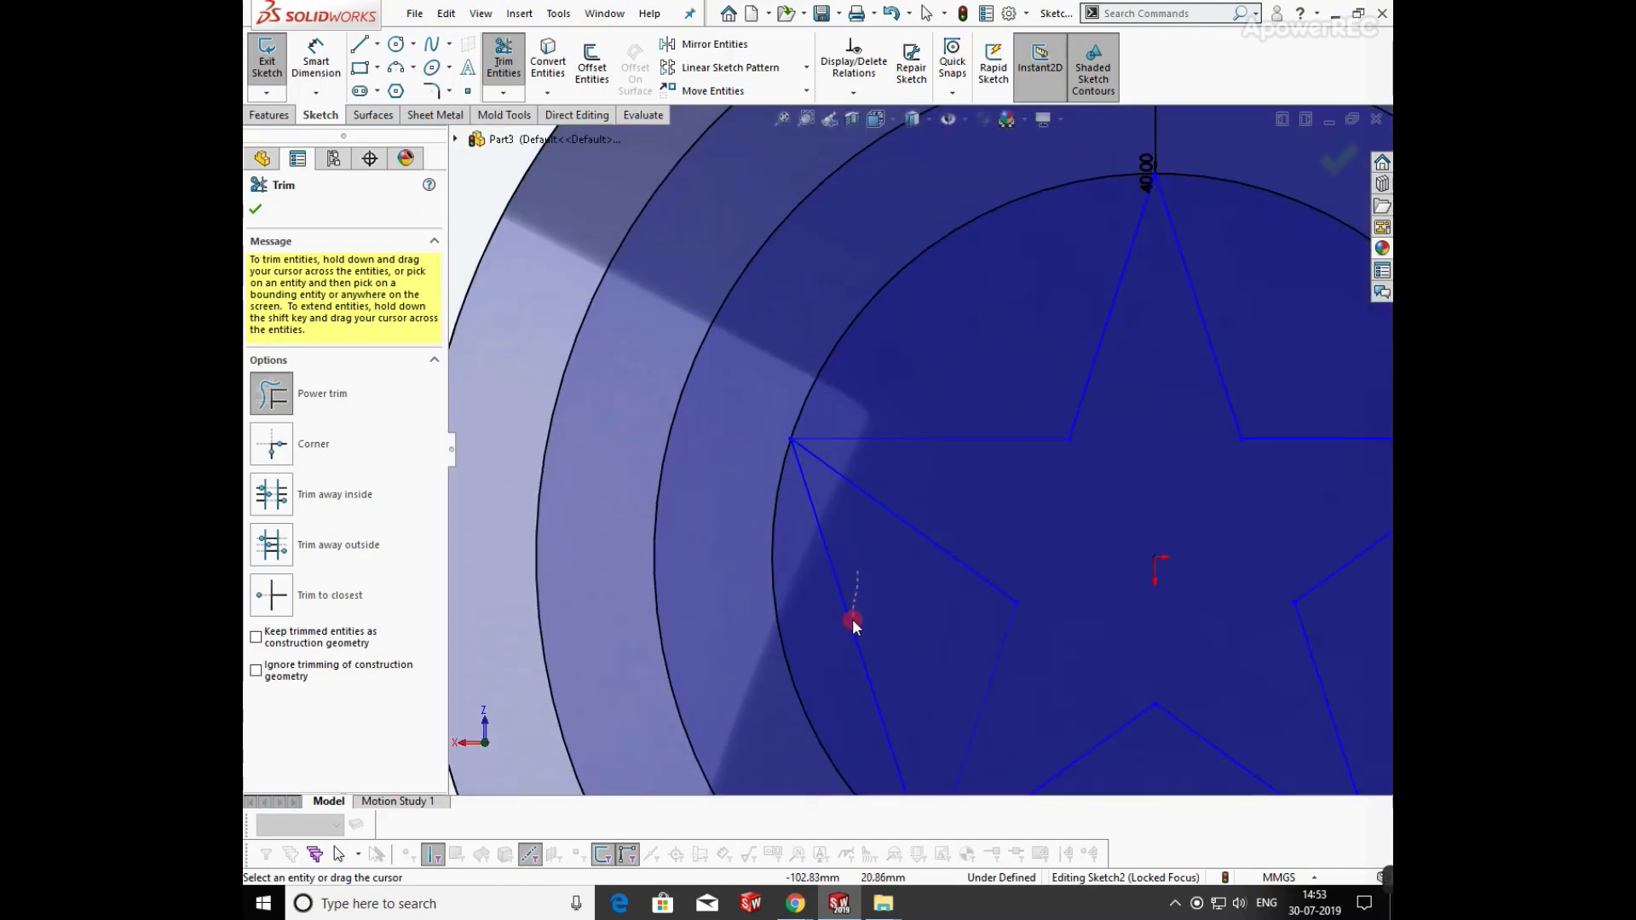
pyautogui.moveTo(854, 627); pyautogui.dragTo(881, 635)
pyautogui.scroll(3, 963, 639)
pyautogui.scroll(-2, 1137, 642)
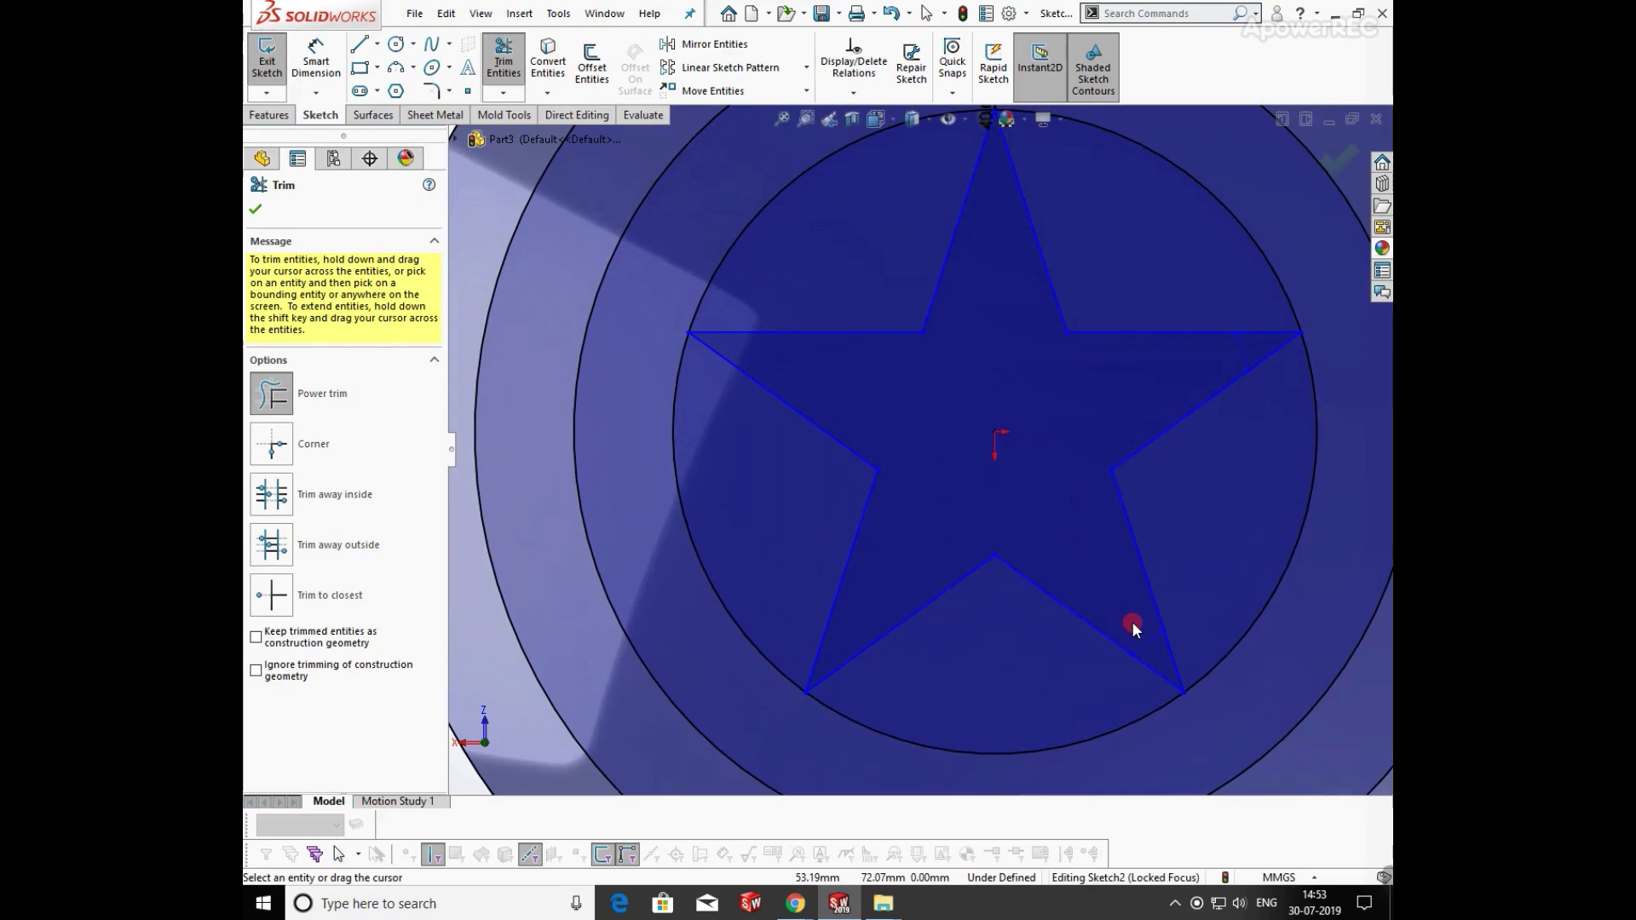
# Trim any leftover segments around the star's points and finish the power trim
pyautogui.moveTo(1130, 617); pyautogui.dragTo(1145, 644)
pyautogui.scroll(2, 1184, 527)
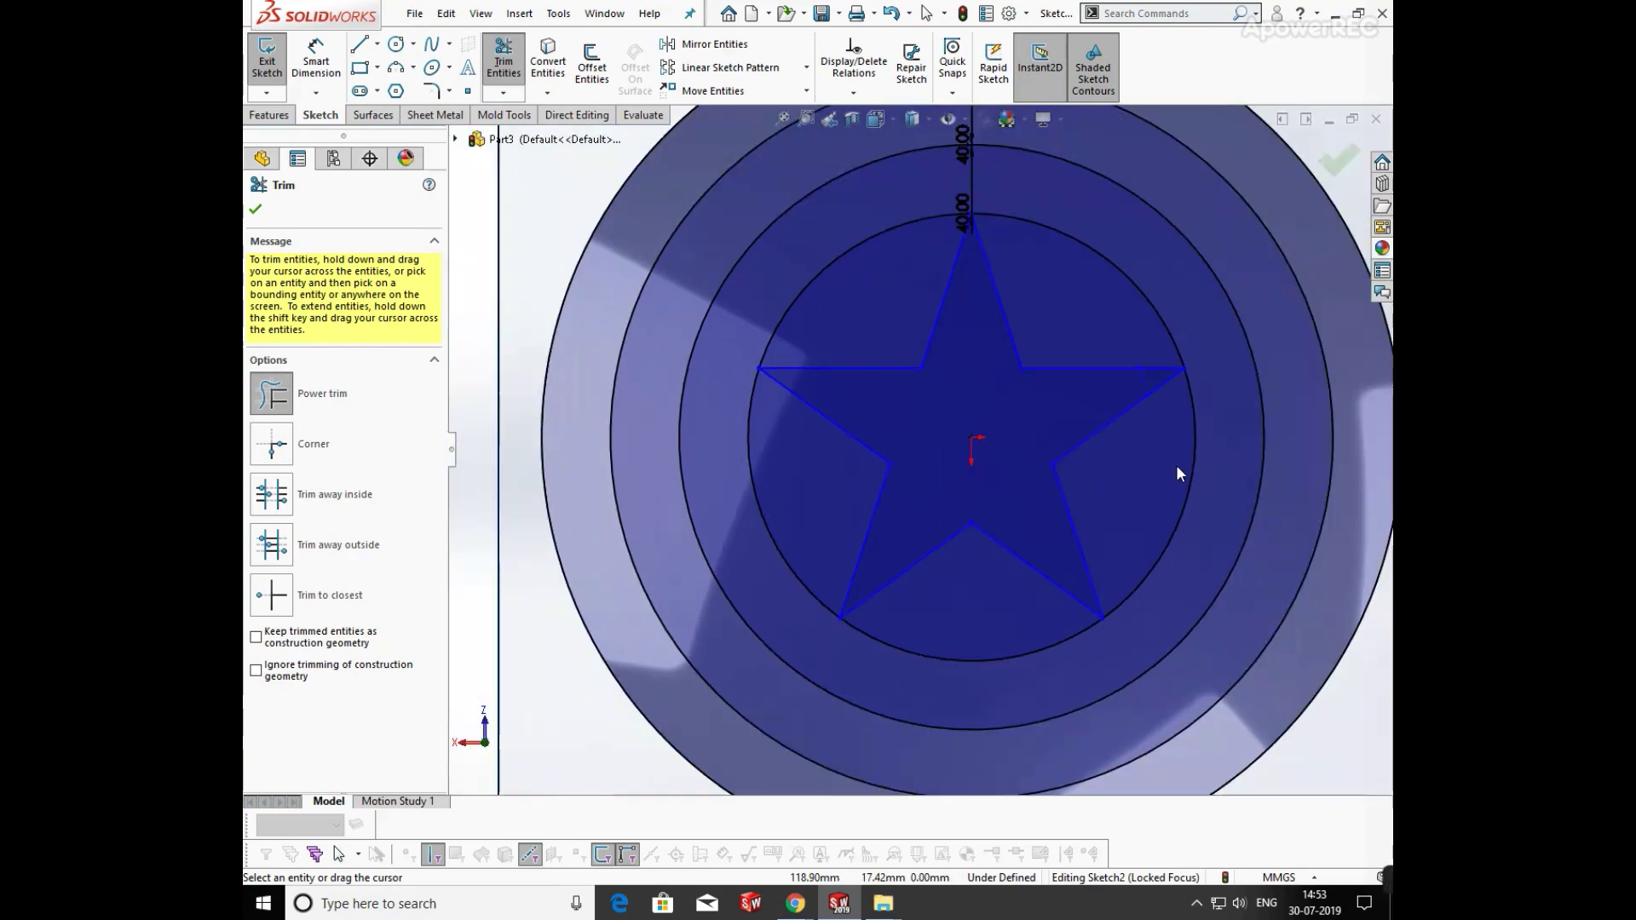
pyautogui.moveTo(1120, 394); pyautogui.dragTo(1134, 385)
pyautogui.scroll(4, 815, 332)
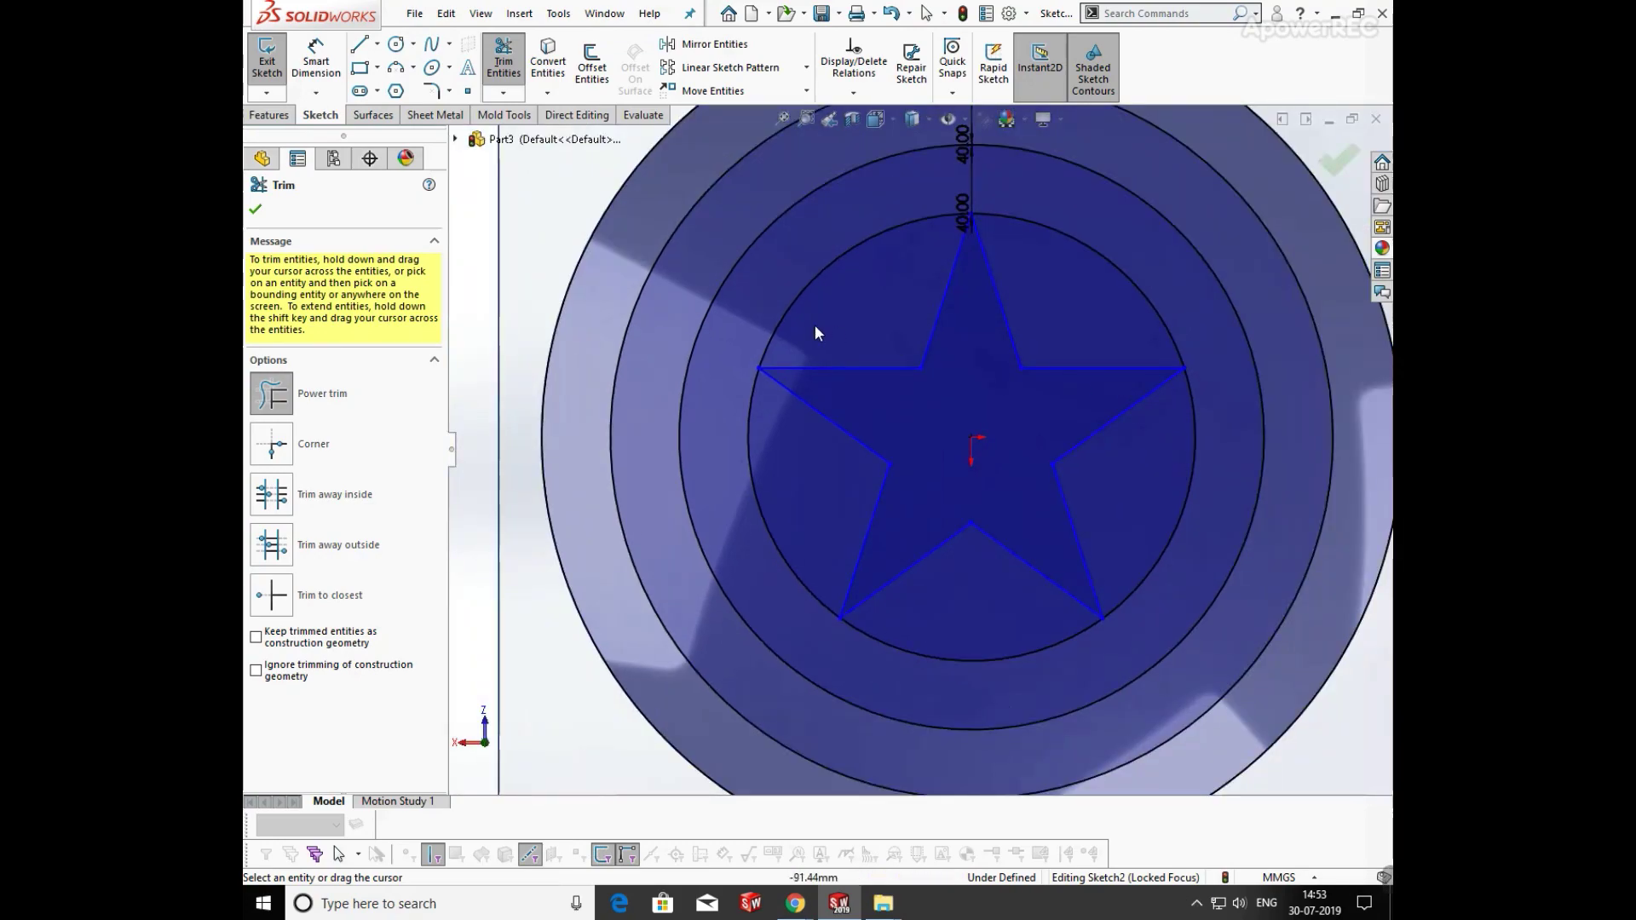
pyautogui.click(255, 208)
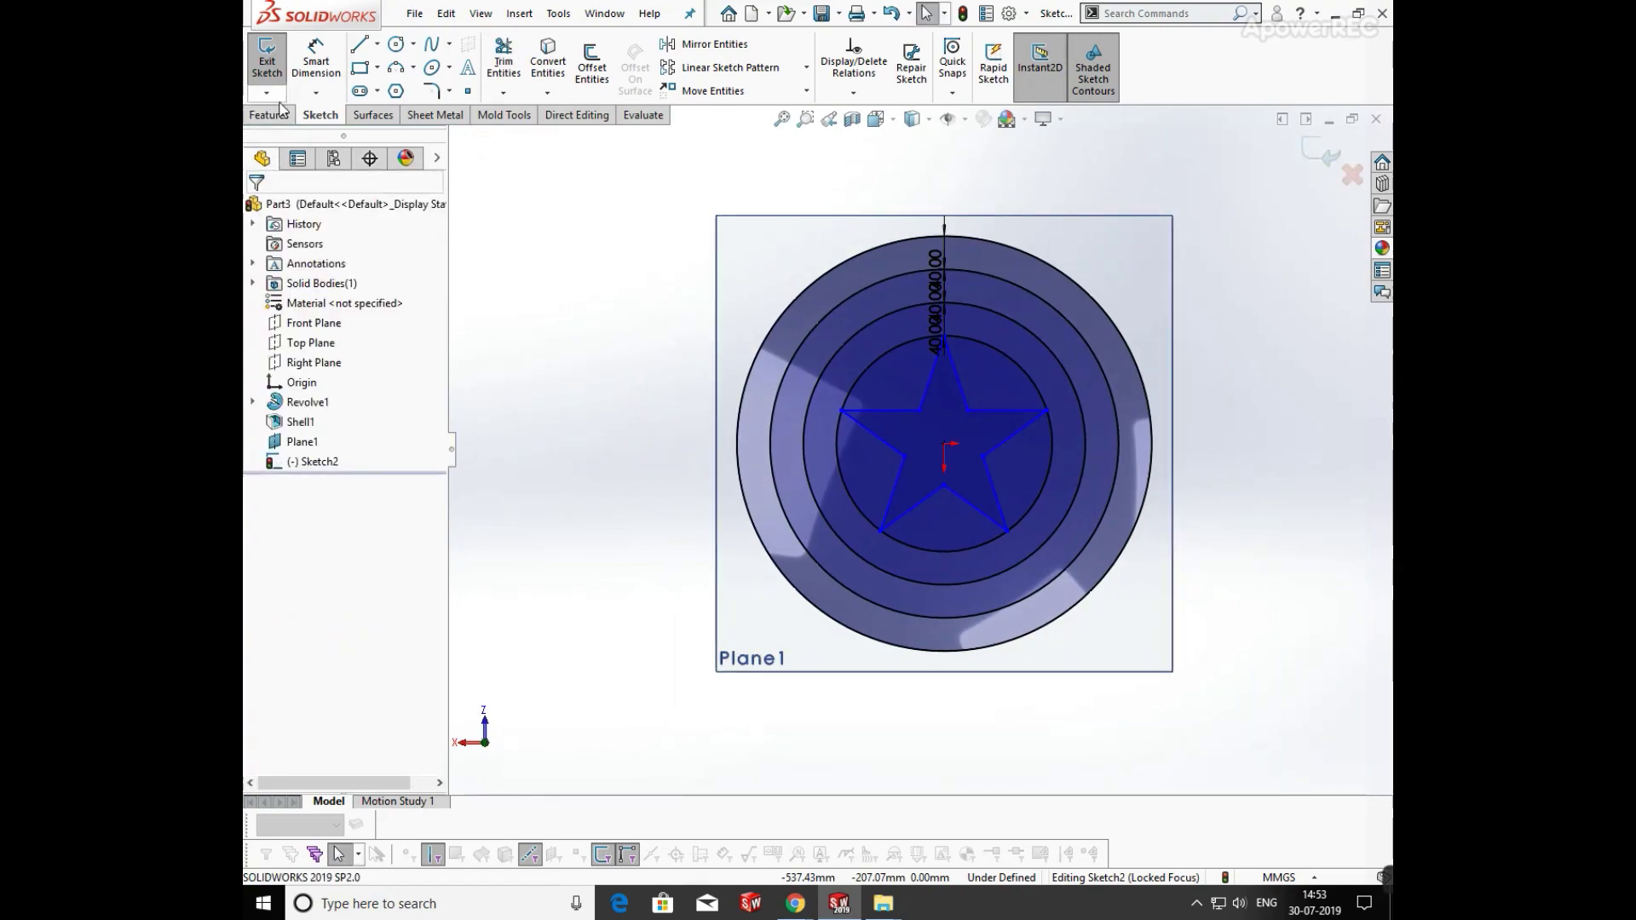
# Extrude the sketch's outermost ring Up To Surface onto the dome face, with Merge result off
pyautogui.click(270, 115)
pyautogui.click(274, 62)
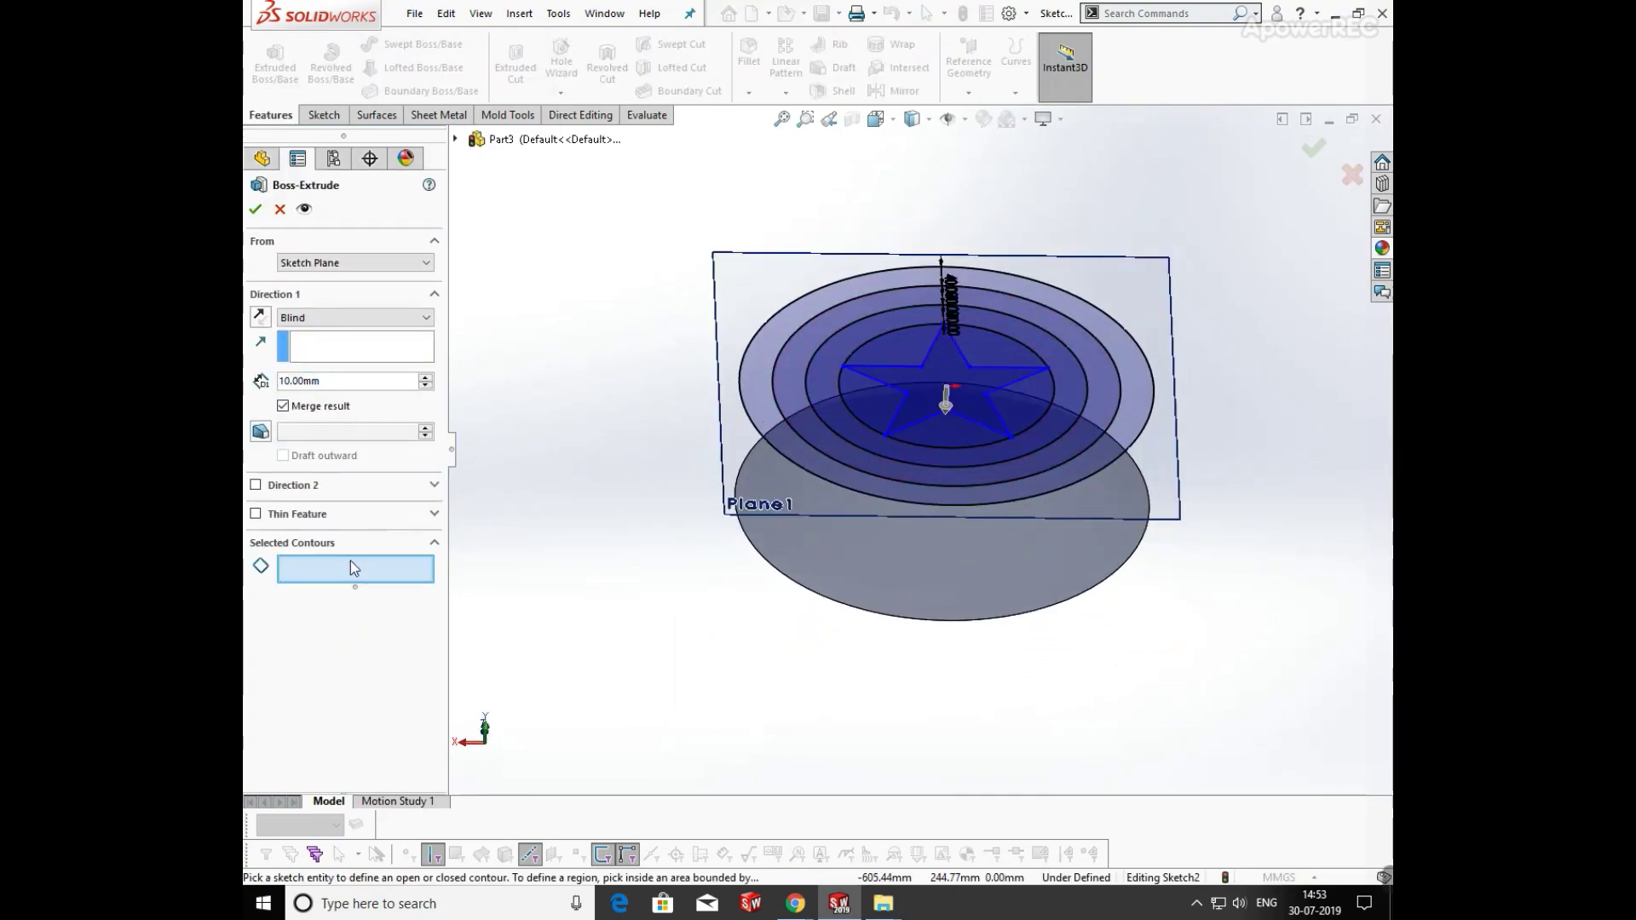
pyautogui.click(753, 401)
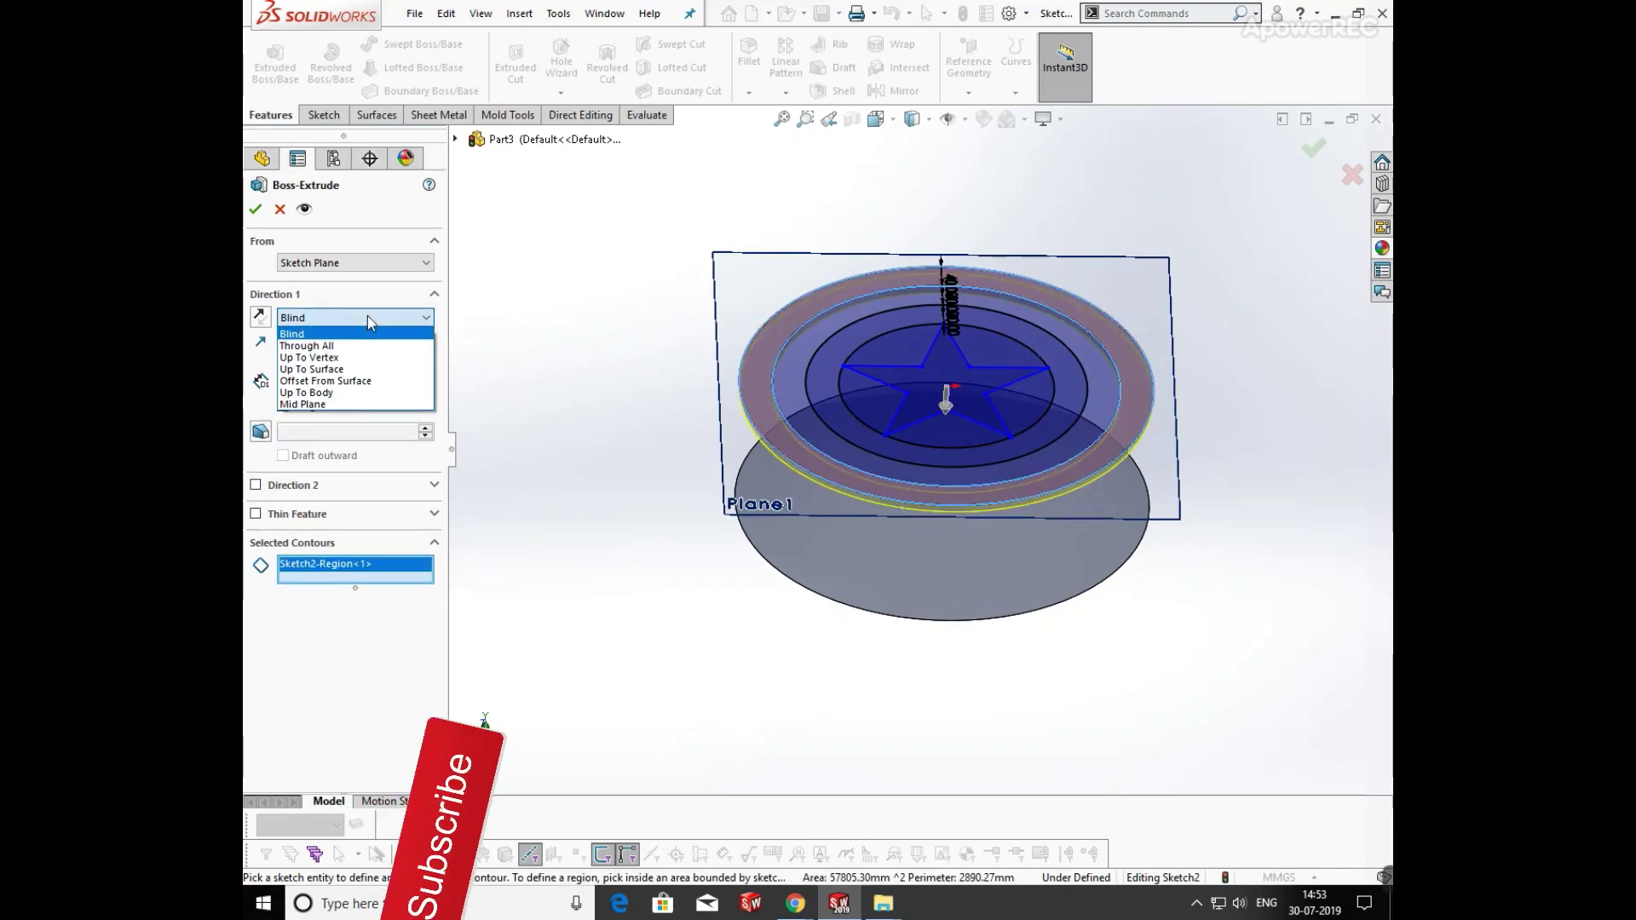
pyautogui.click(350, 369)
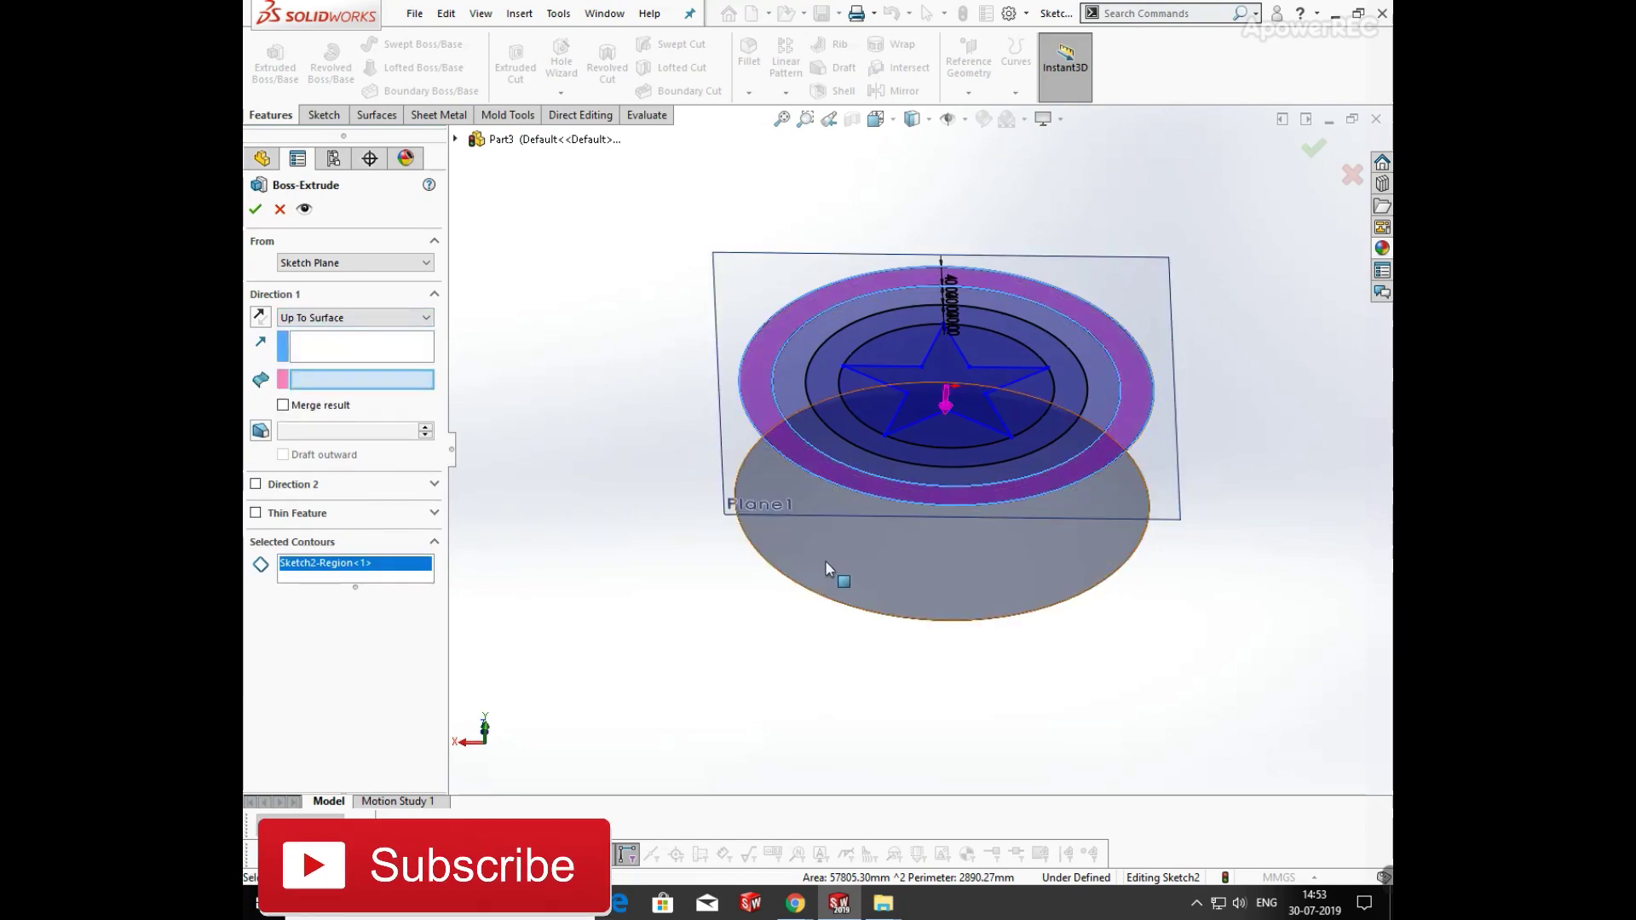
pyautogui.click(855, 567)
pyautogui.click(255, 211)
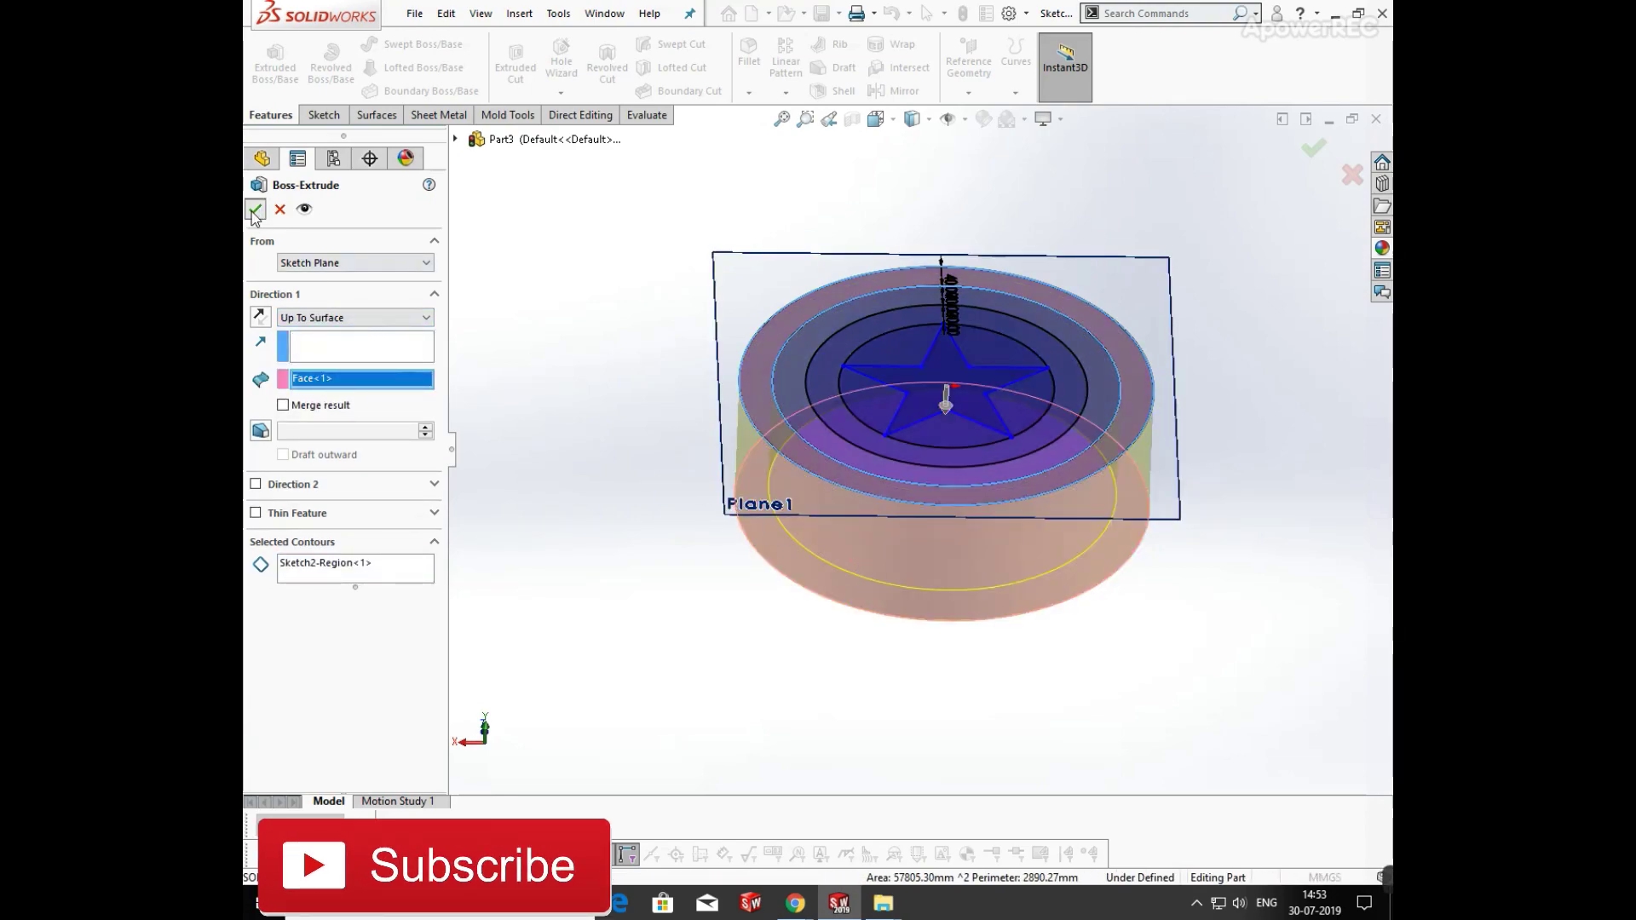
pyautogui.click(1096, 642)
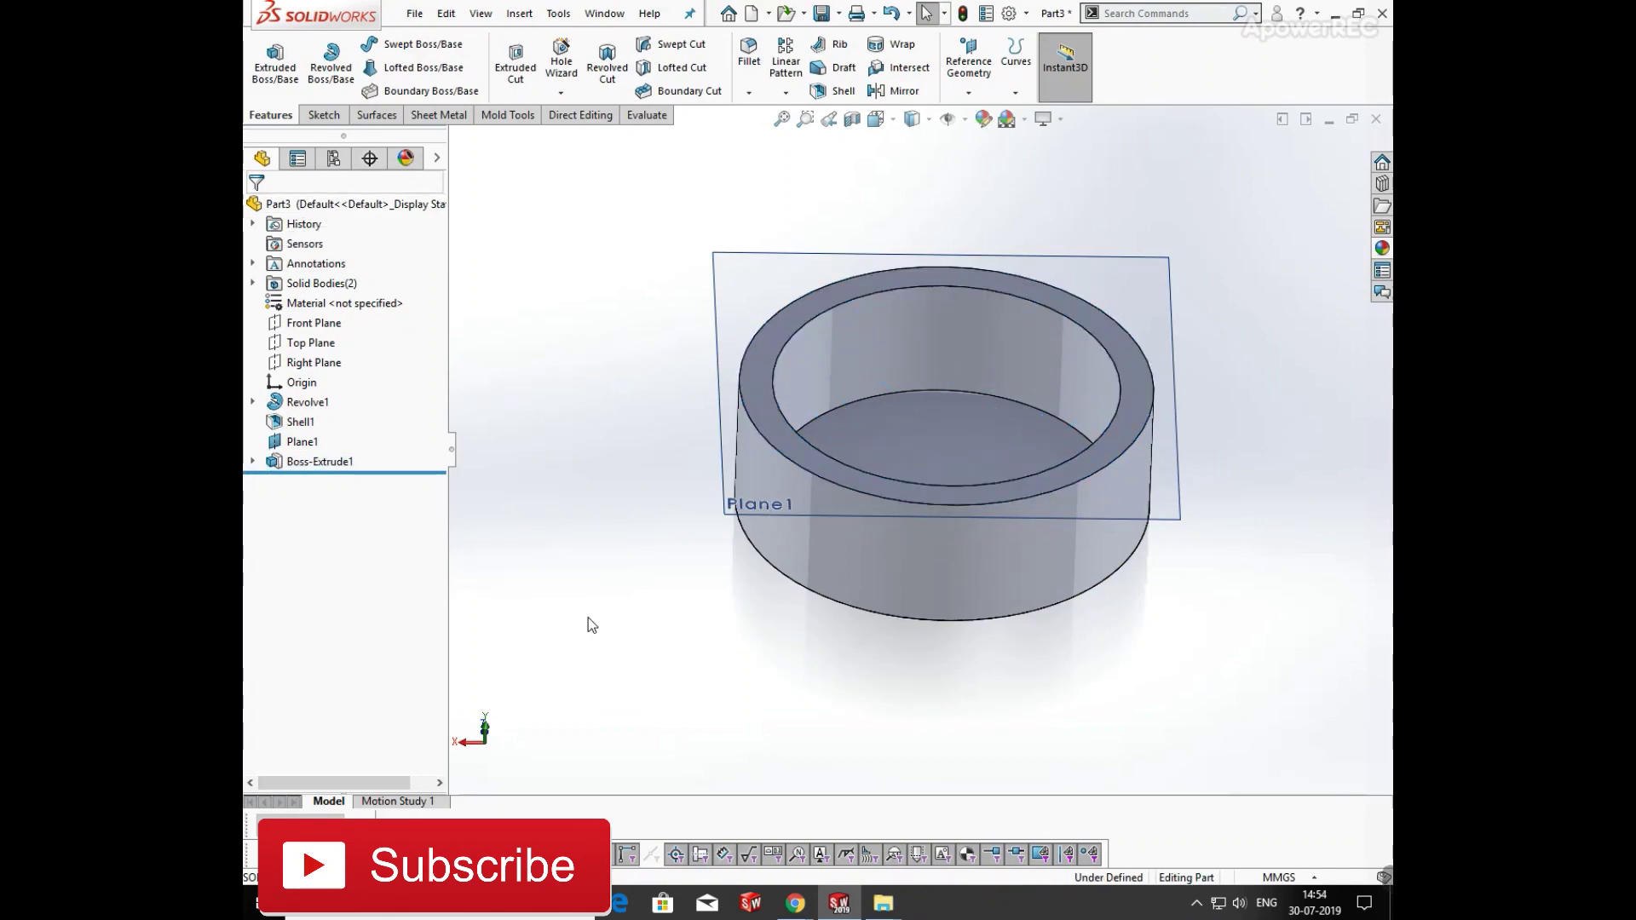
# Show the rings-and-star sketch used by the outer ring's extrusion and try to extrude the next ring inward
pyautogui.click(253, 462)
pyautogui.click(324, 482)
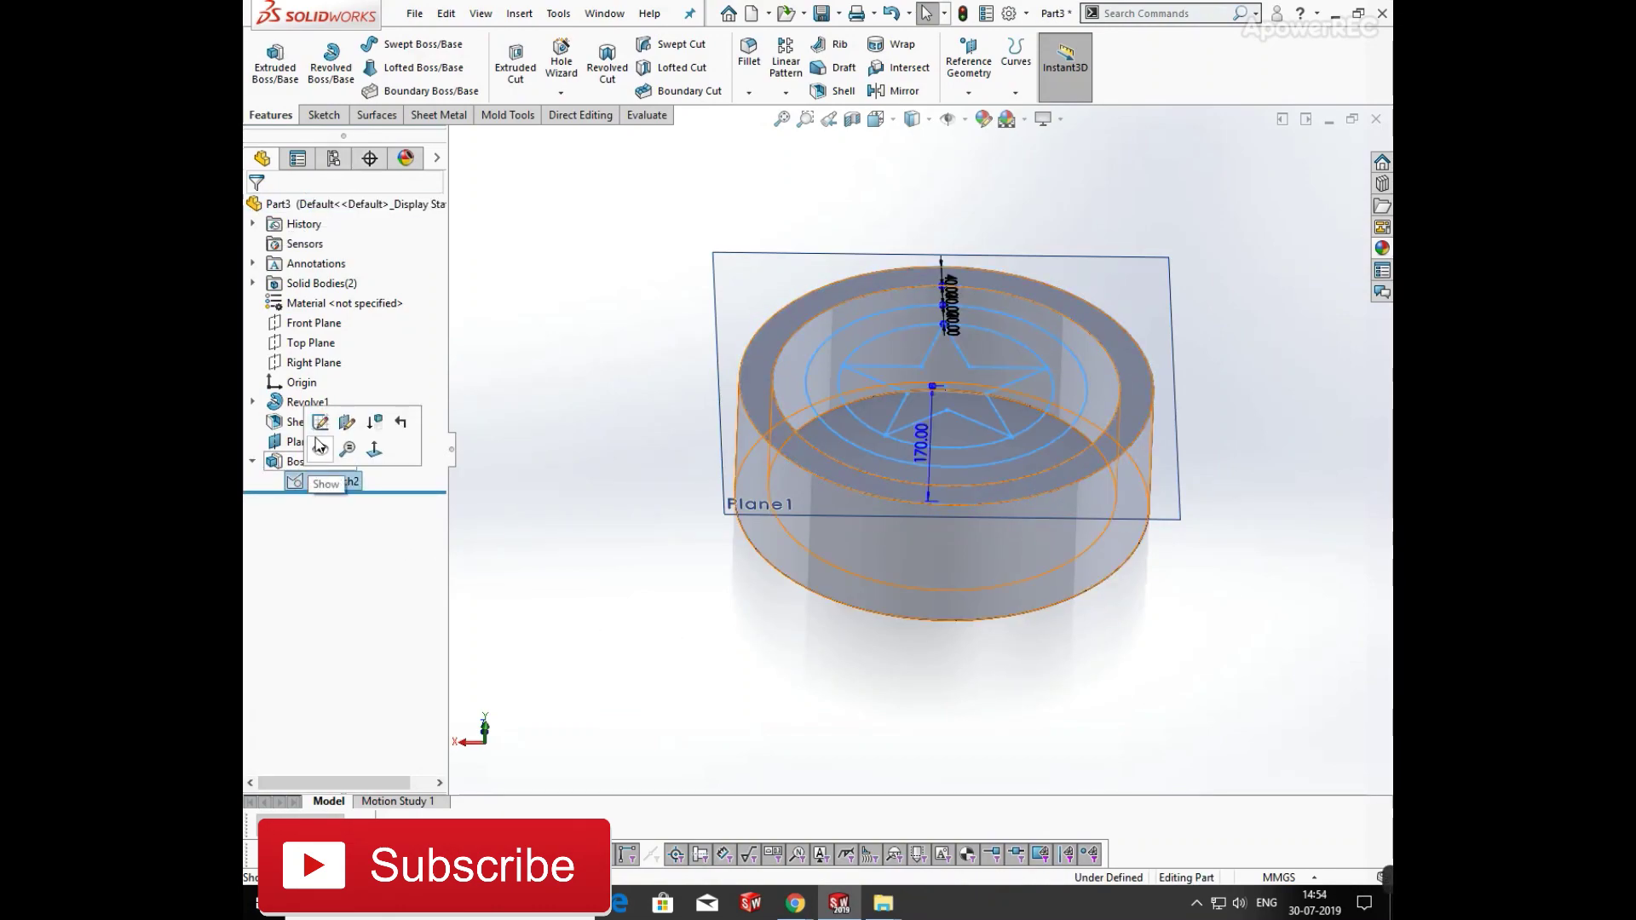
pyautogui.click(320, 450)
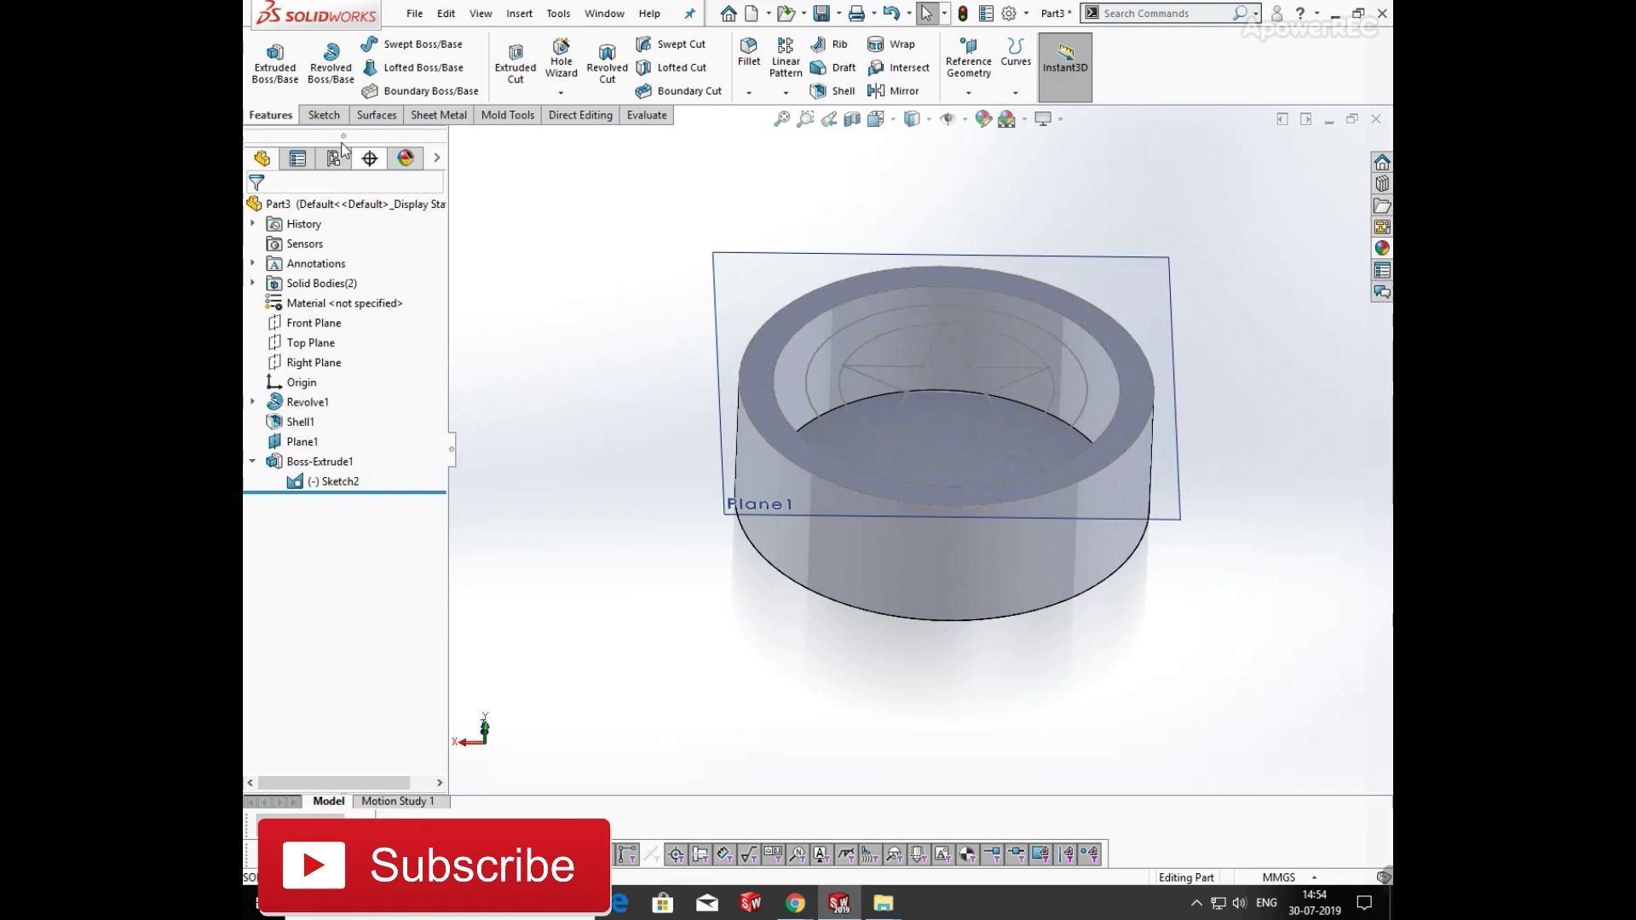
pyautogui.click(275, 64)
pyautogui.click(809, 400)
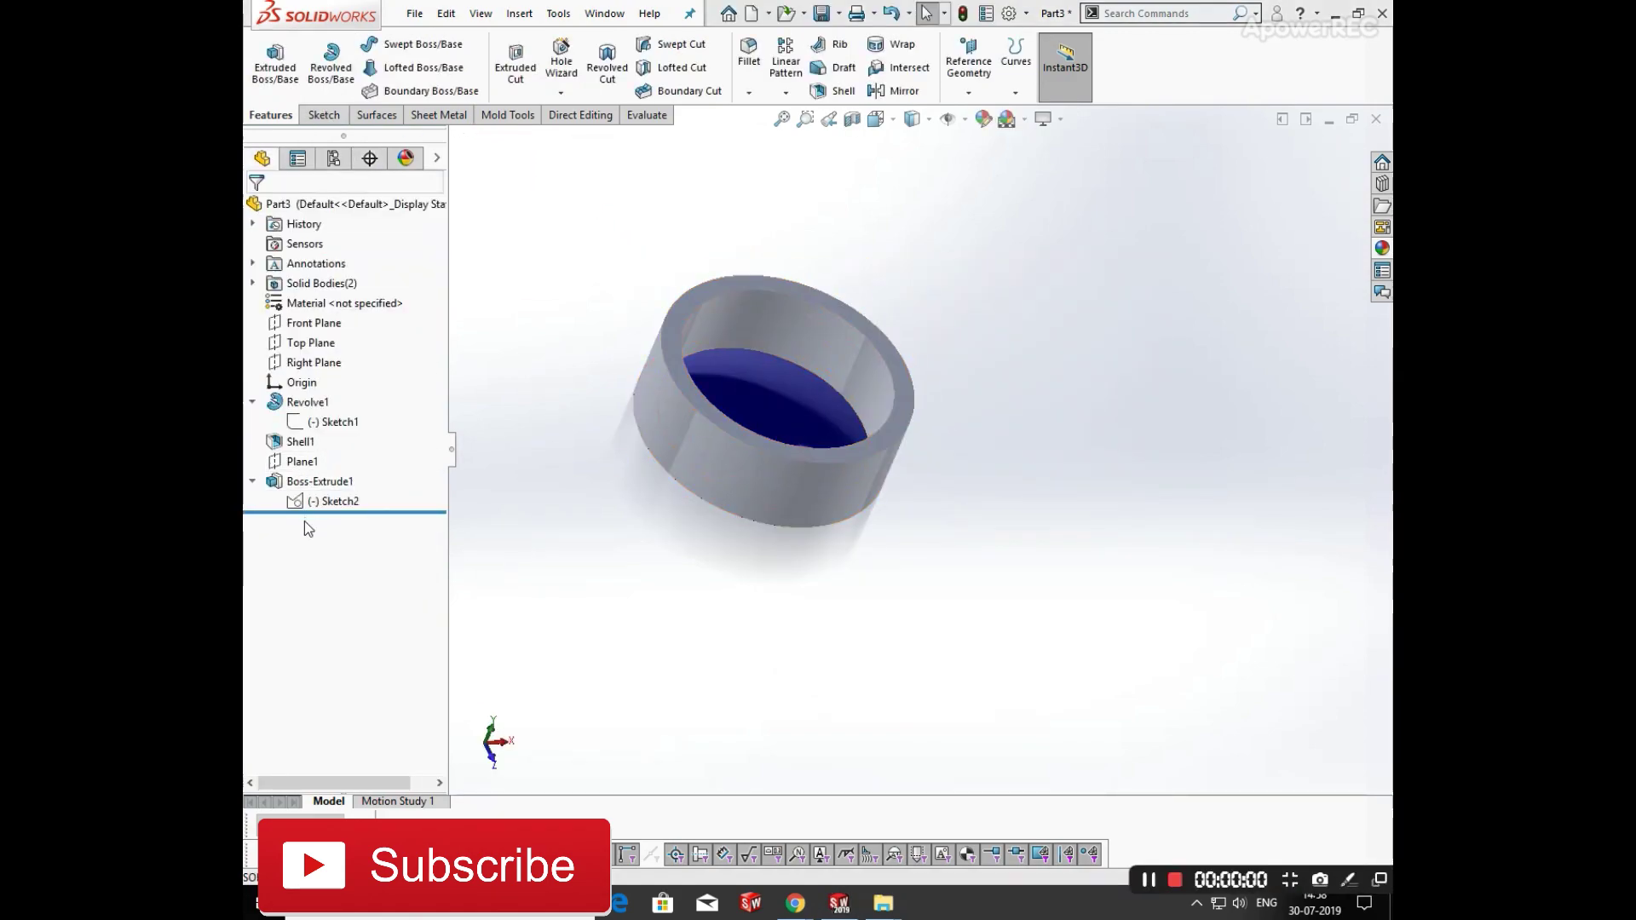
# Show the rings-and-star sketch and extrude its second ring from the outside Up To Next, with Merge result off
pyautogui.click(340, 501)
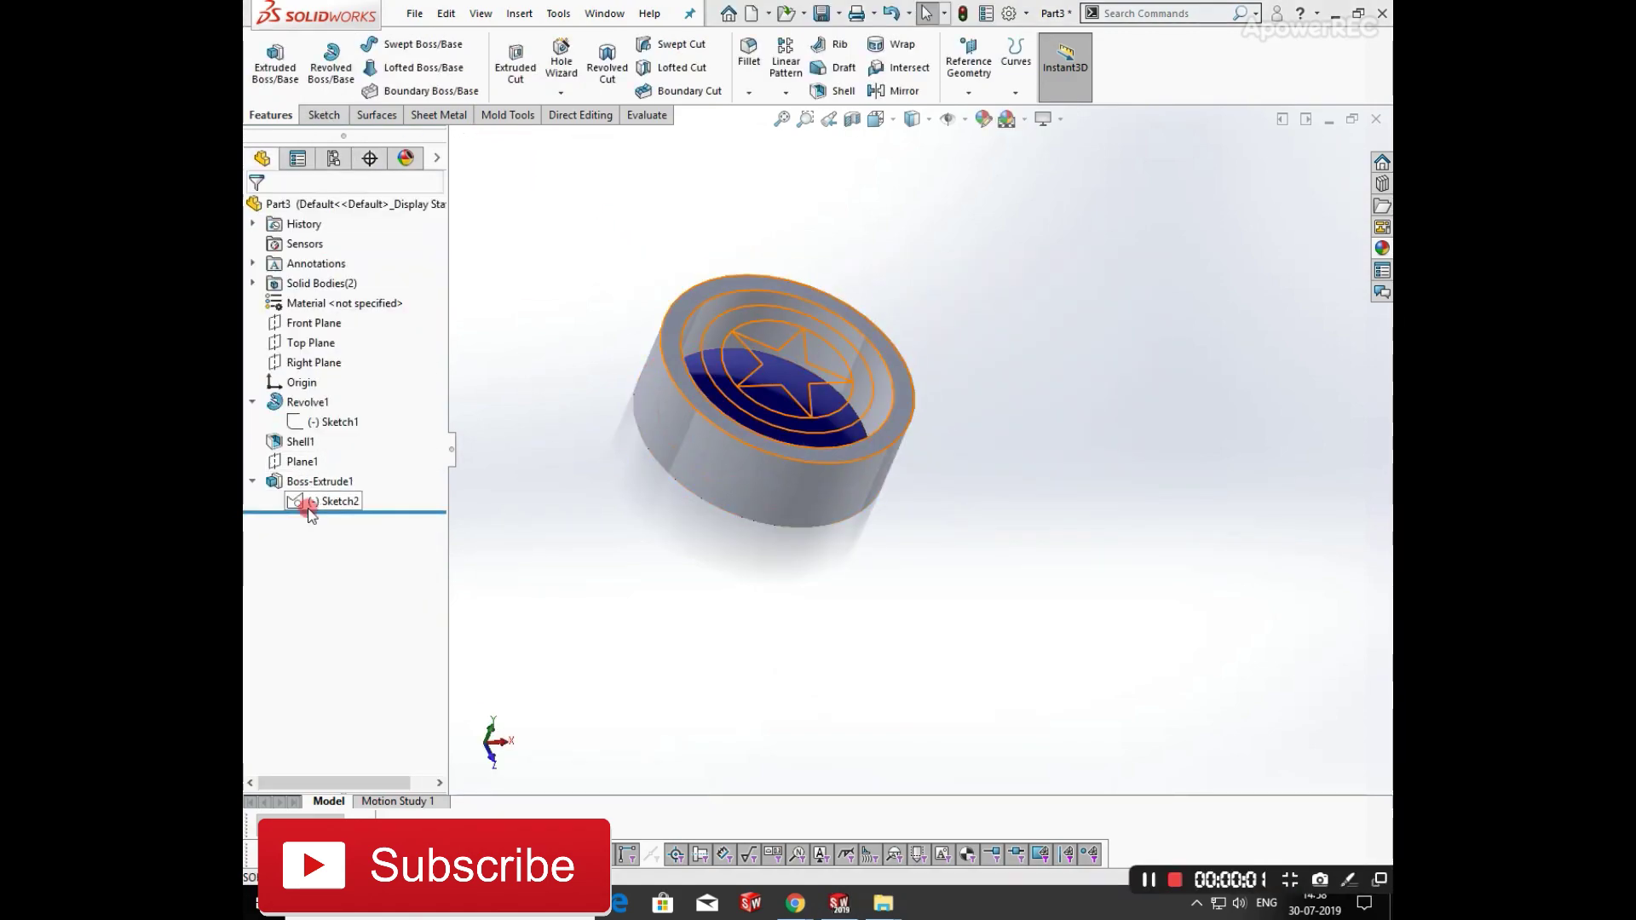
pyautogui.click(332, 485)
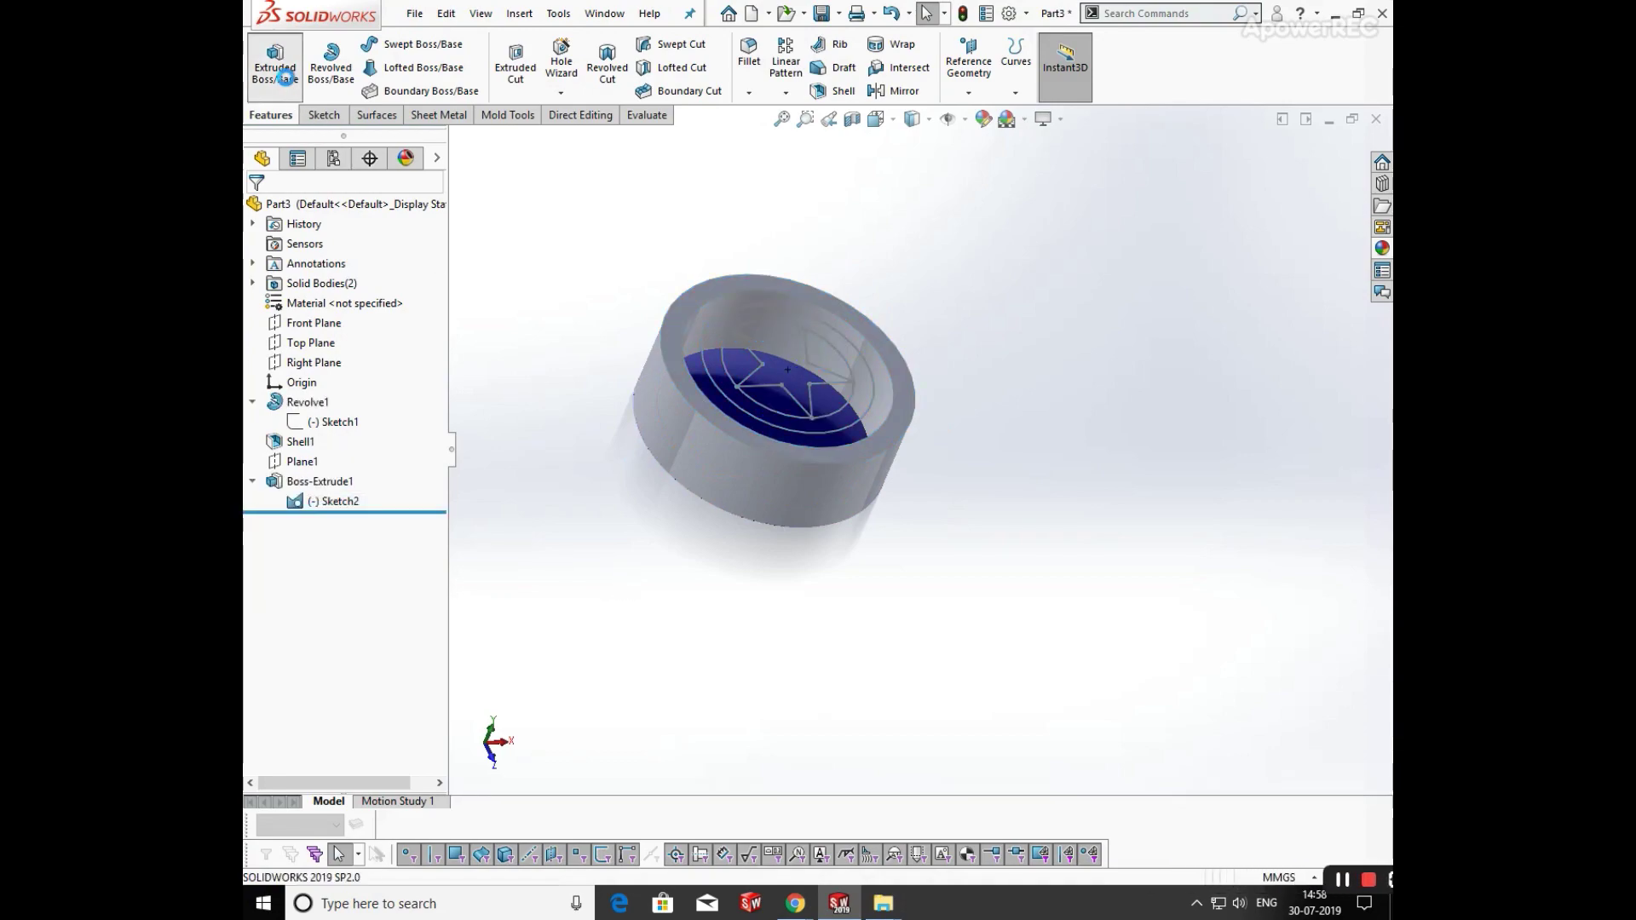
pyautogui.click(274, 64)
pyautogui.click(707, 373)
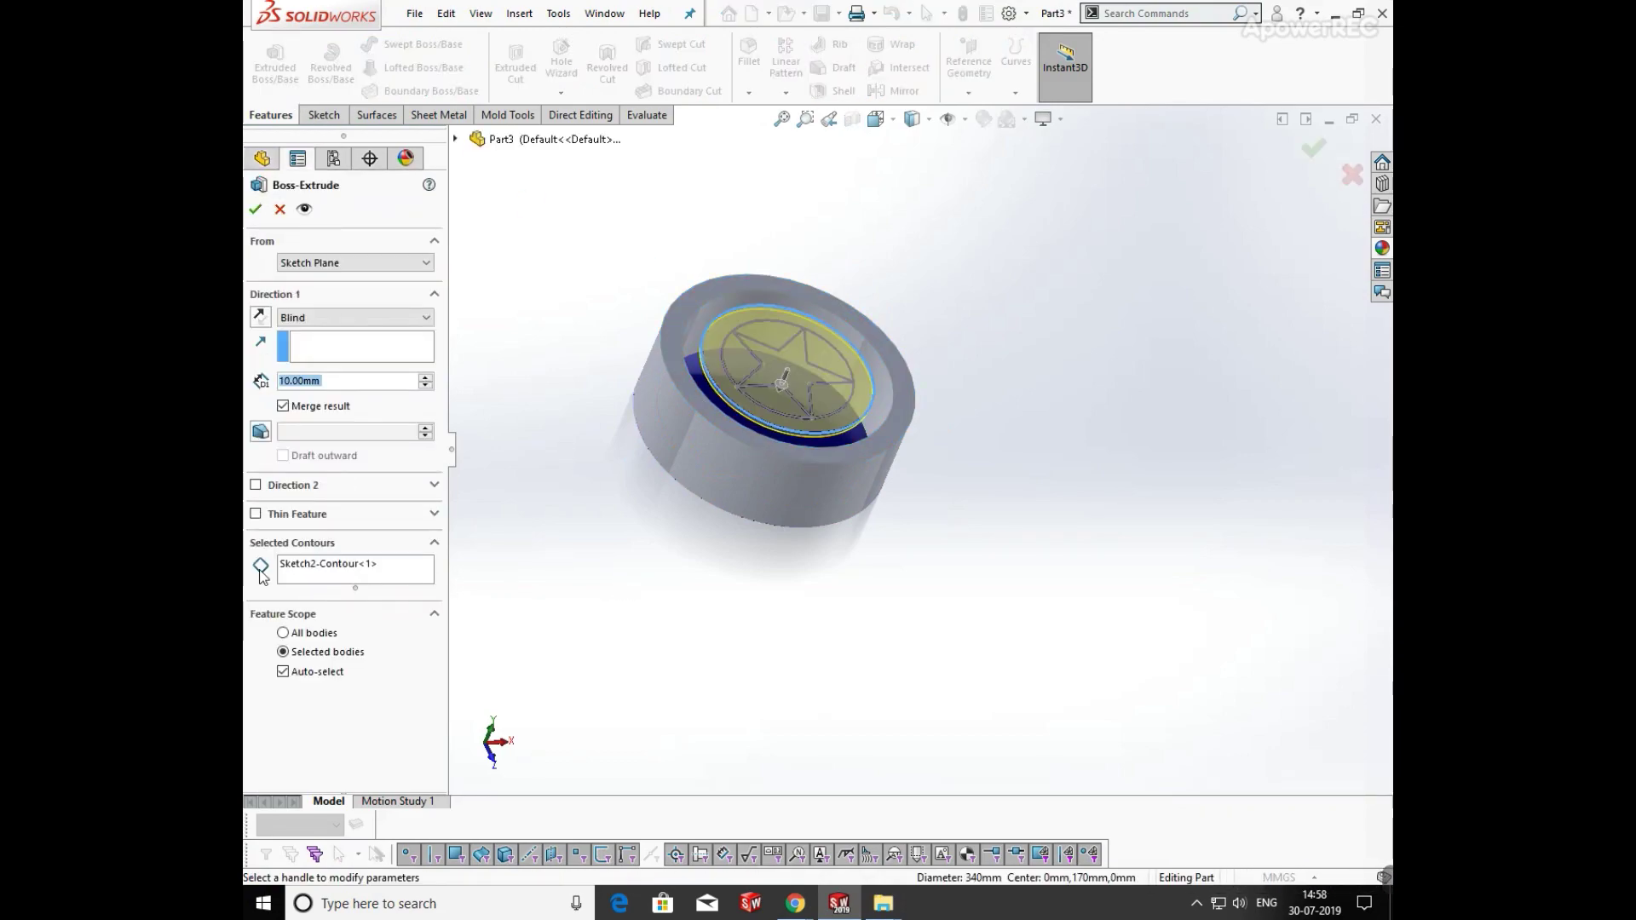
pyautogui.rightClick(320, 583)
pyautogui.click(379, 588)
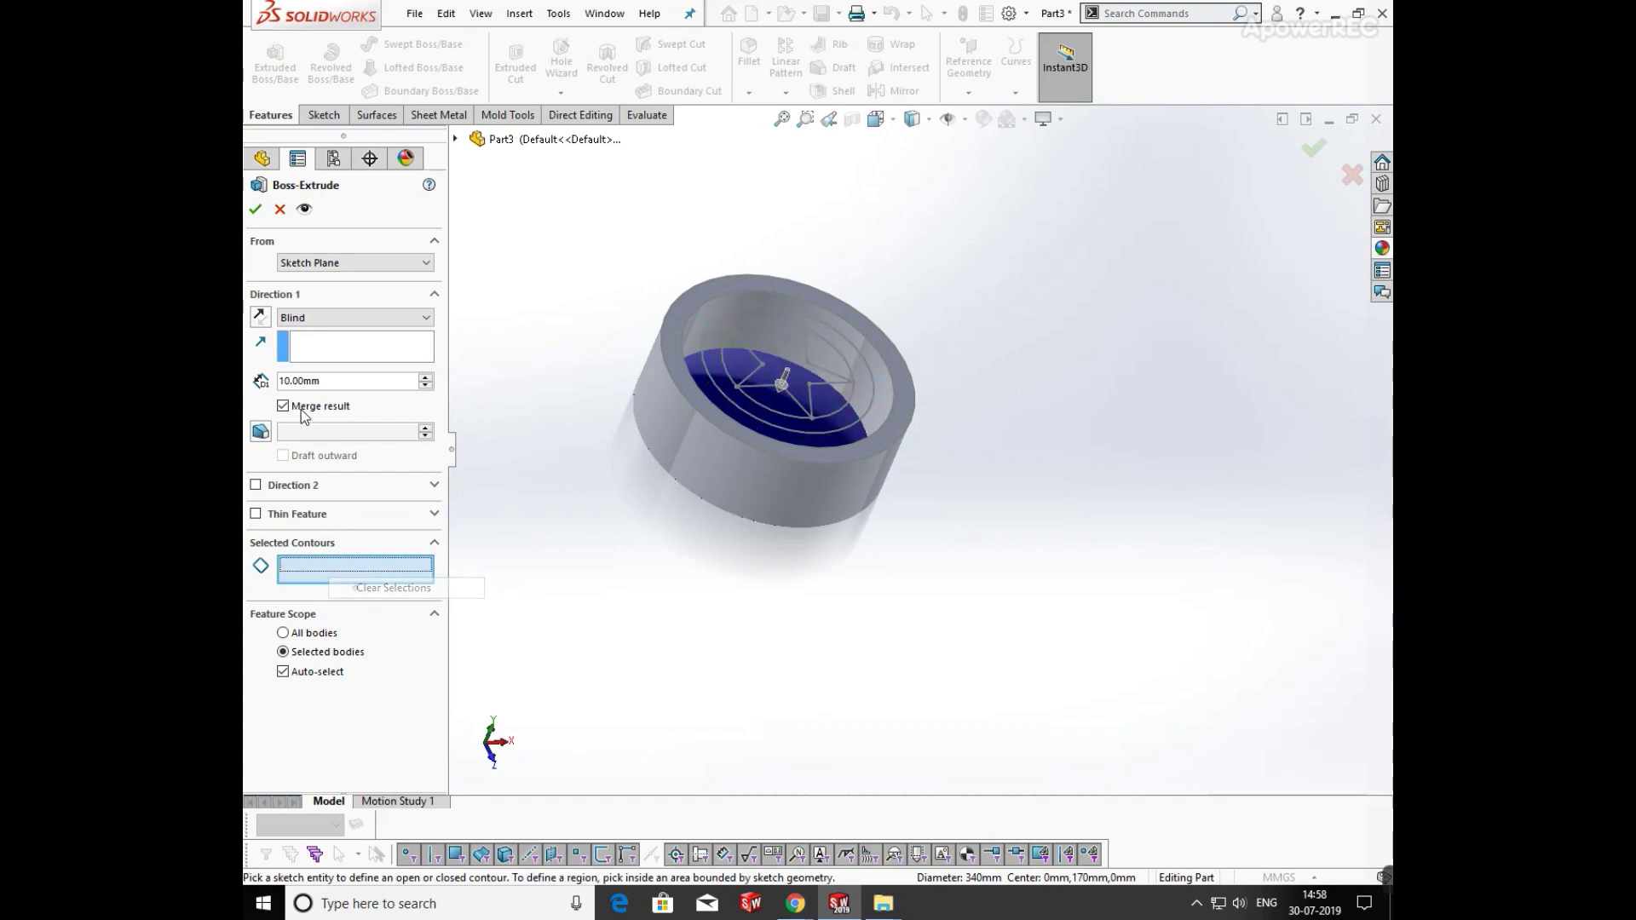
pyautogui.click(284, 407)
pyautogui.click(697, 370)
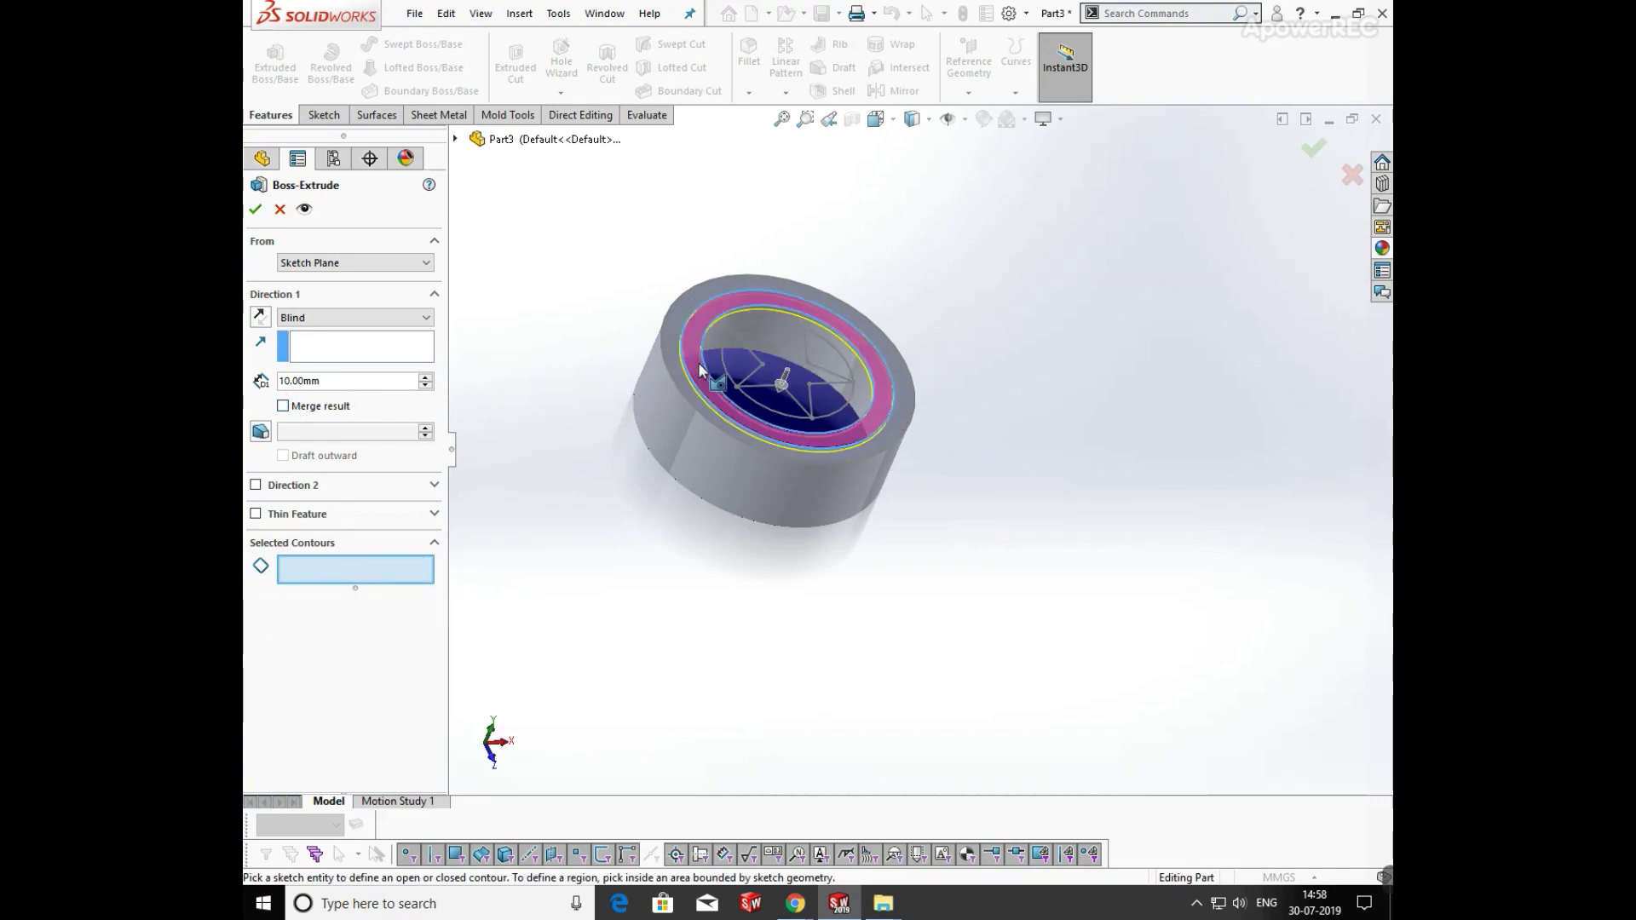
pyautogui.click(334, 319)
pyautogui.click(328, 346)
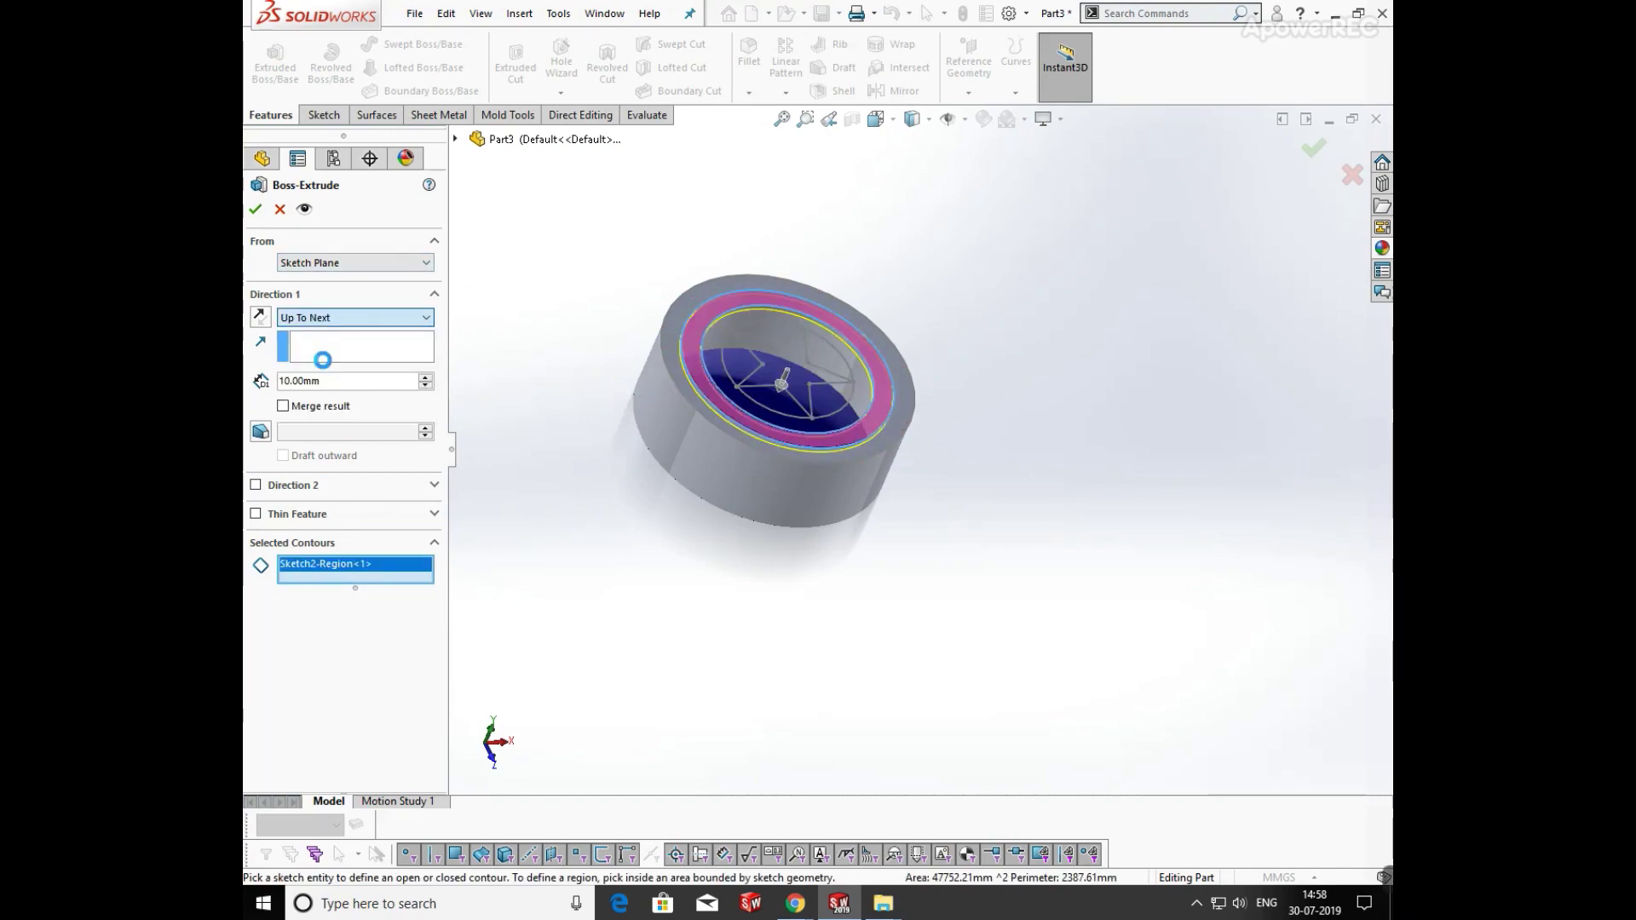
pyautogui.click(253, 206)
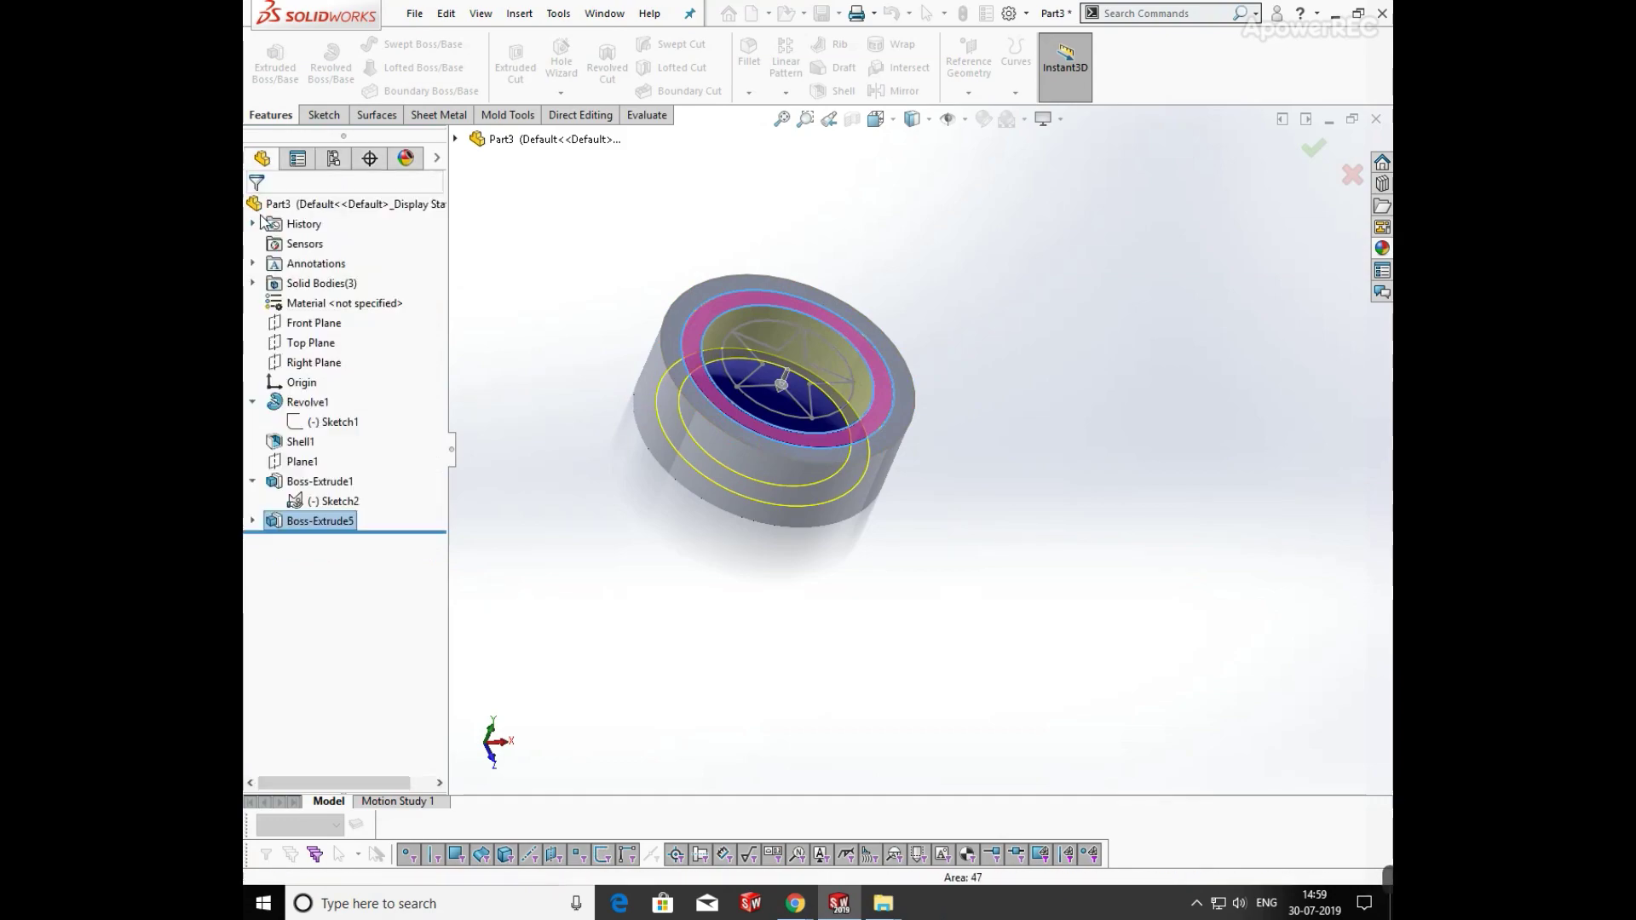
# Extrude the innermost ring around the star's circle Up To Next as a separate body, with Merge result off
pyautogui.click(276, 68)
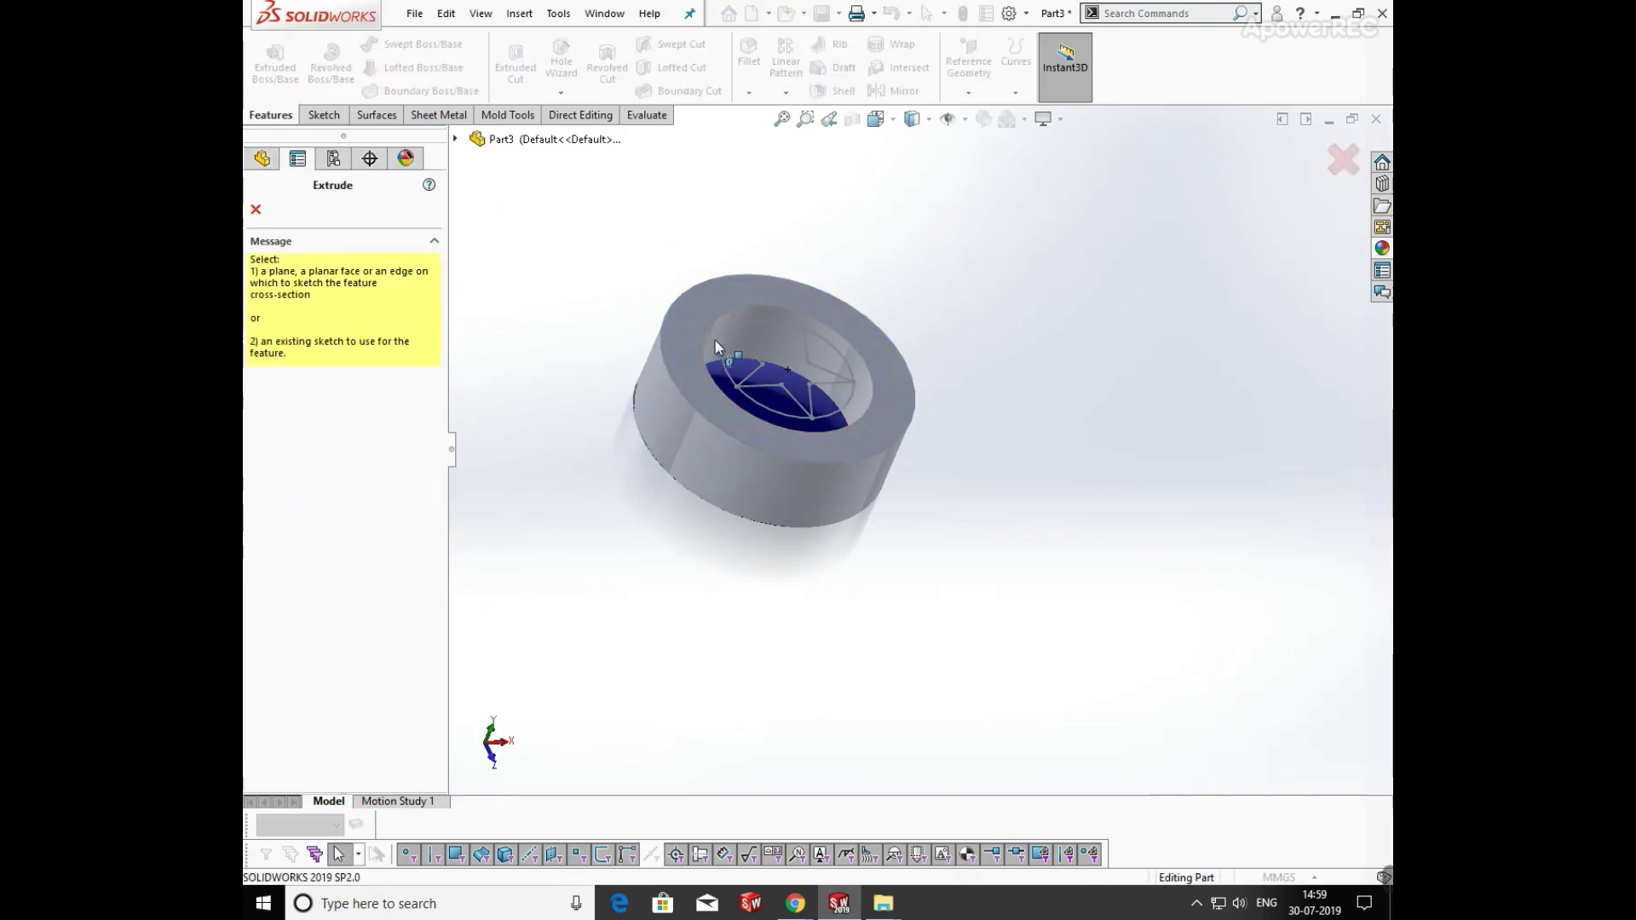
pyautogui.click(725, 368)
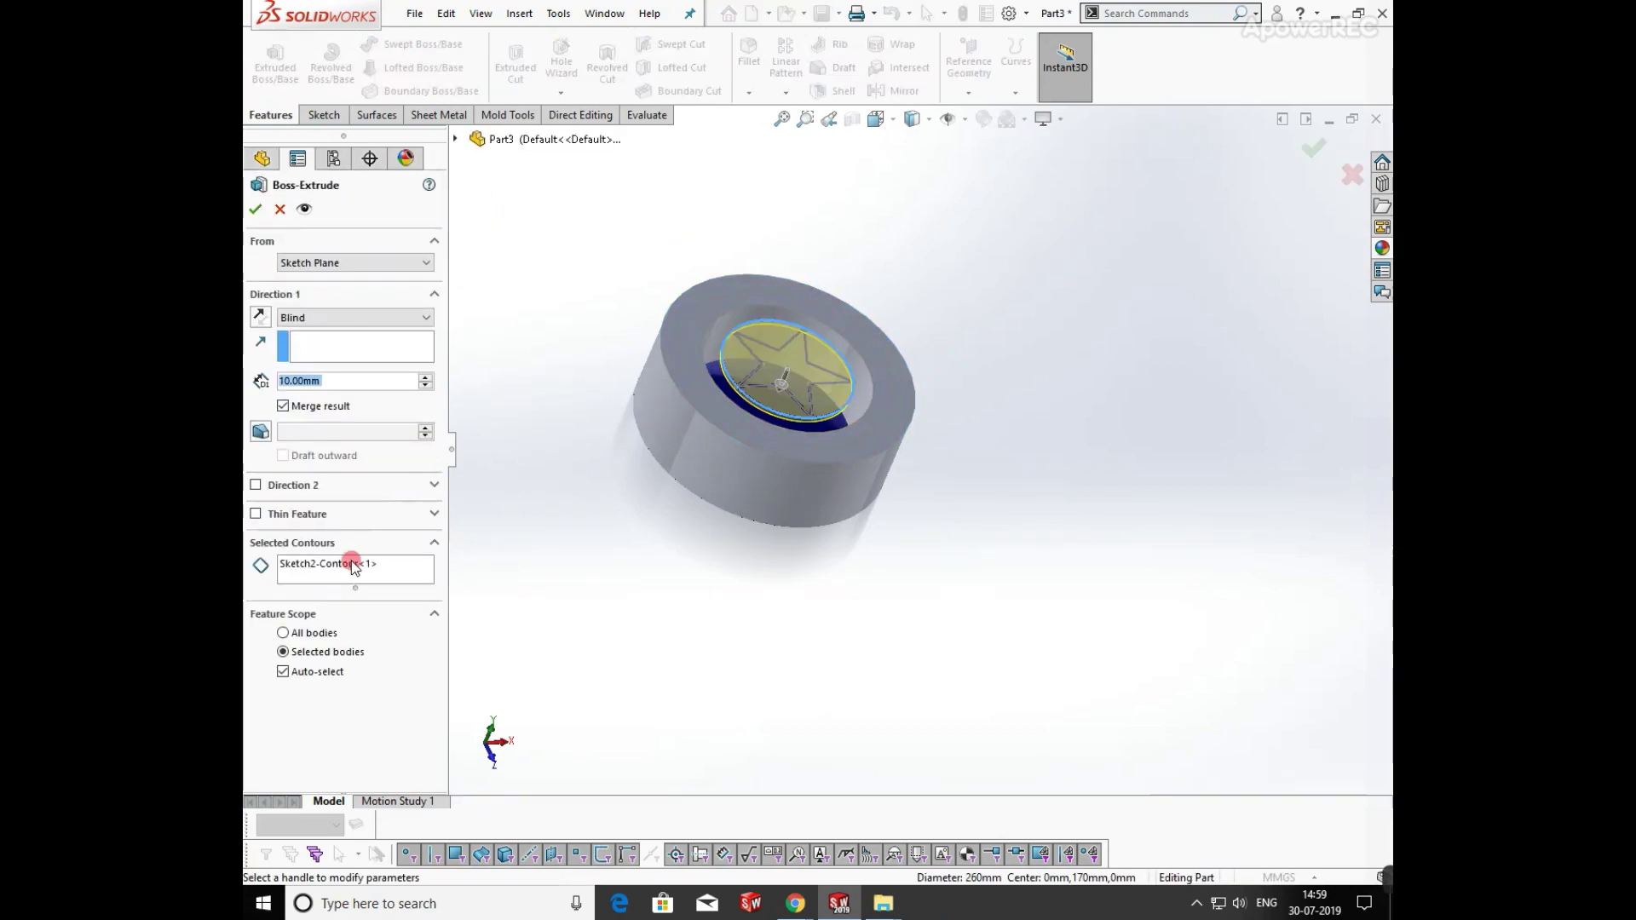
pyautogui.rightClick(354, 567)
pyautogui.click(385, 594)
pyautogui.scroll(-3, 728, 378)
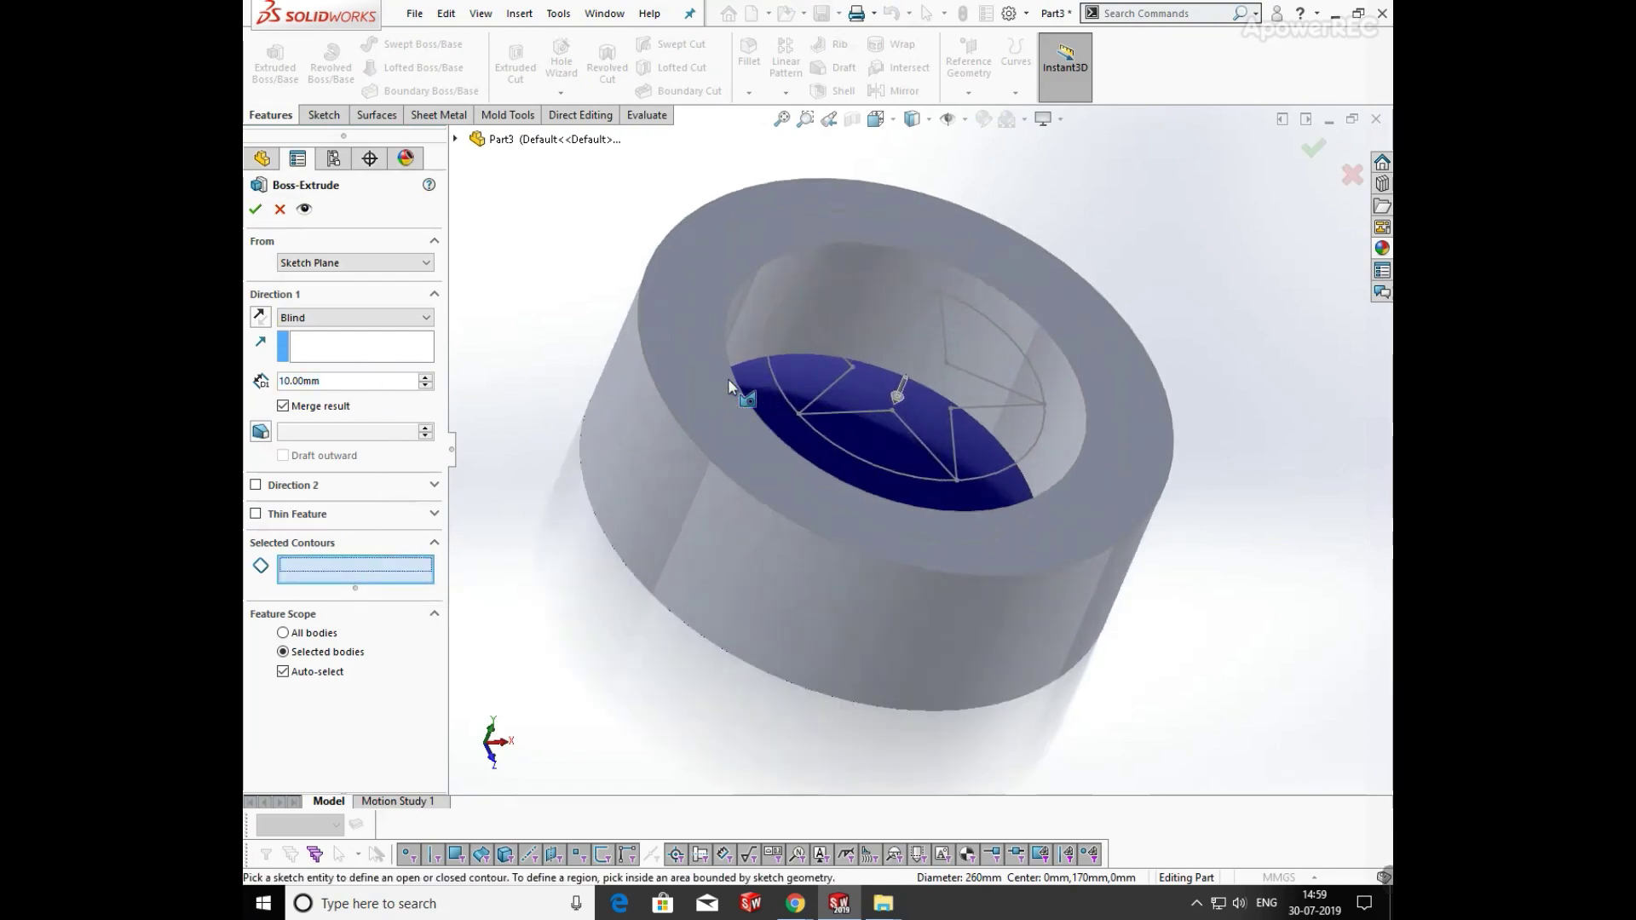
pyautogui.click(752, 372)
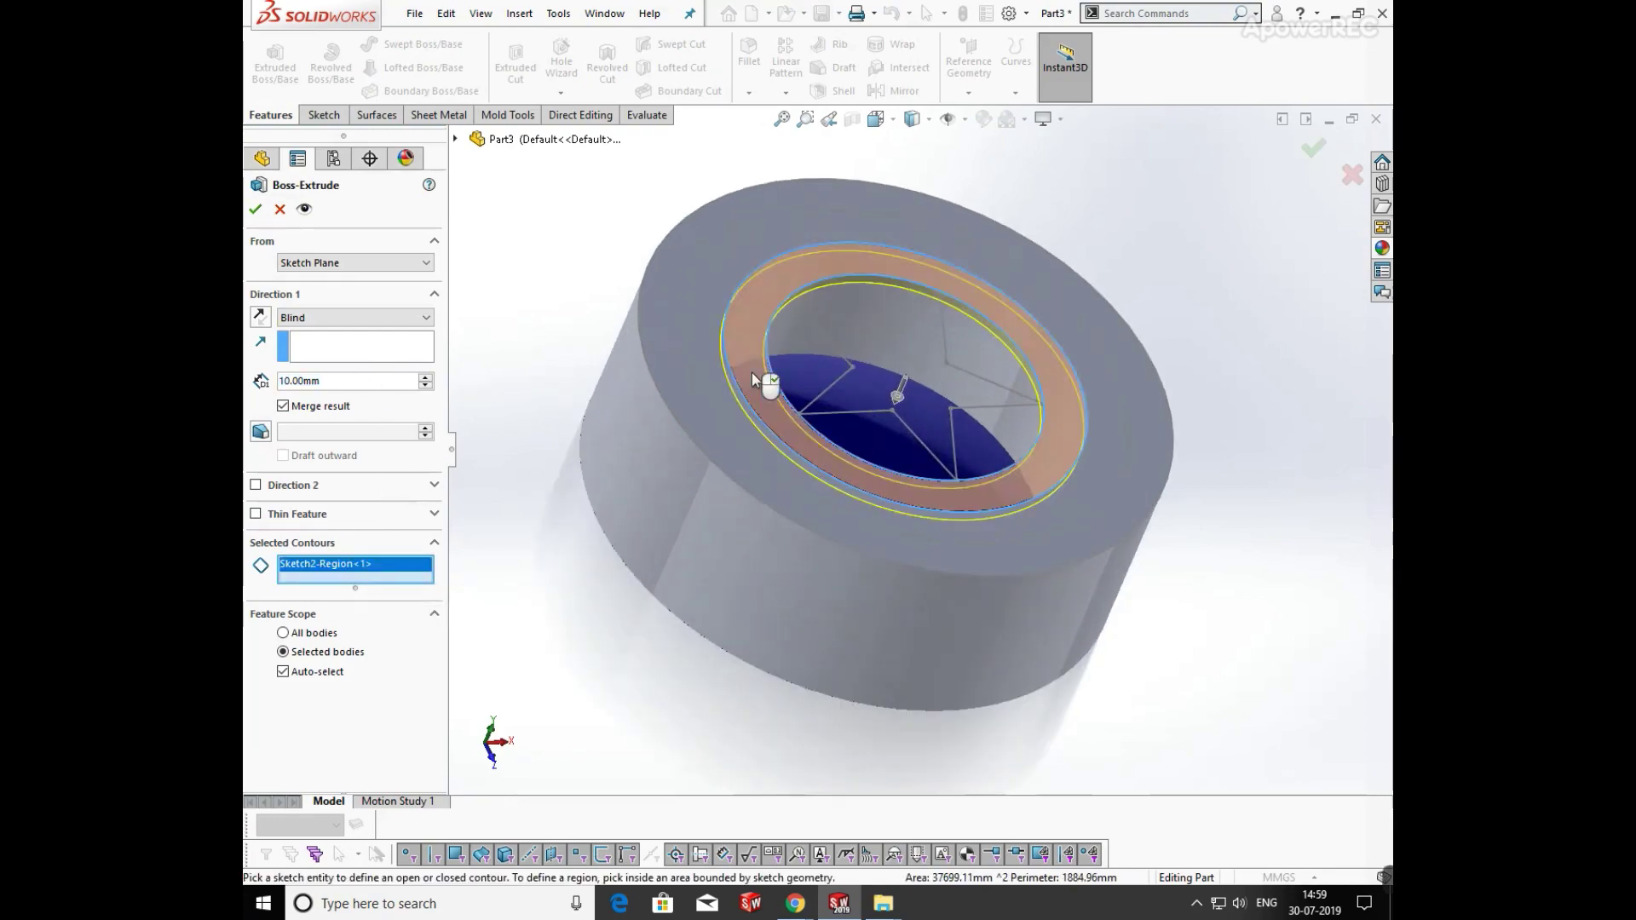
pyautogui.click(364, 322)
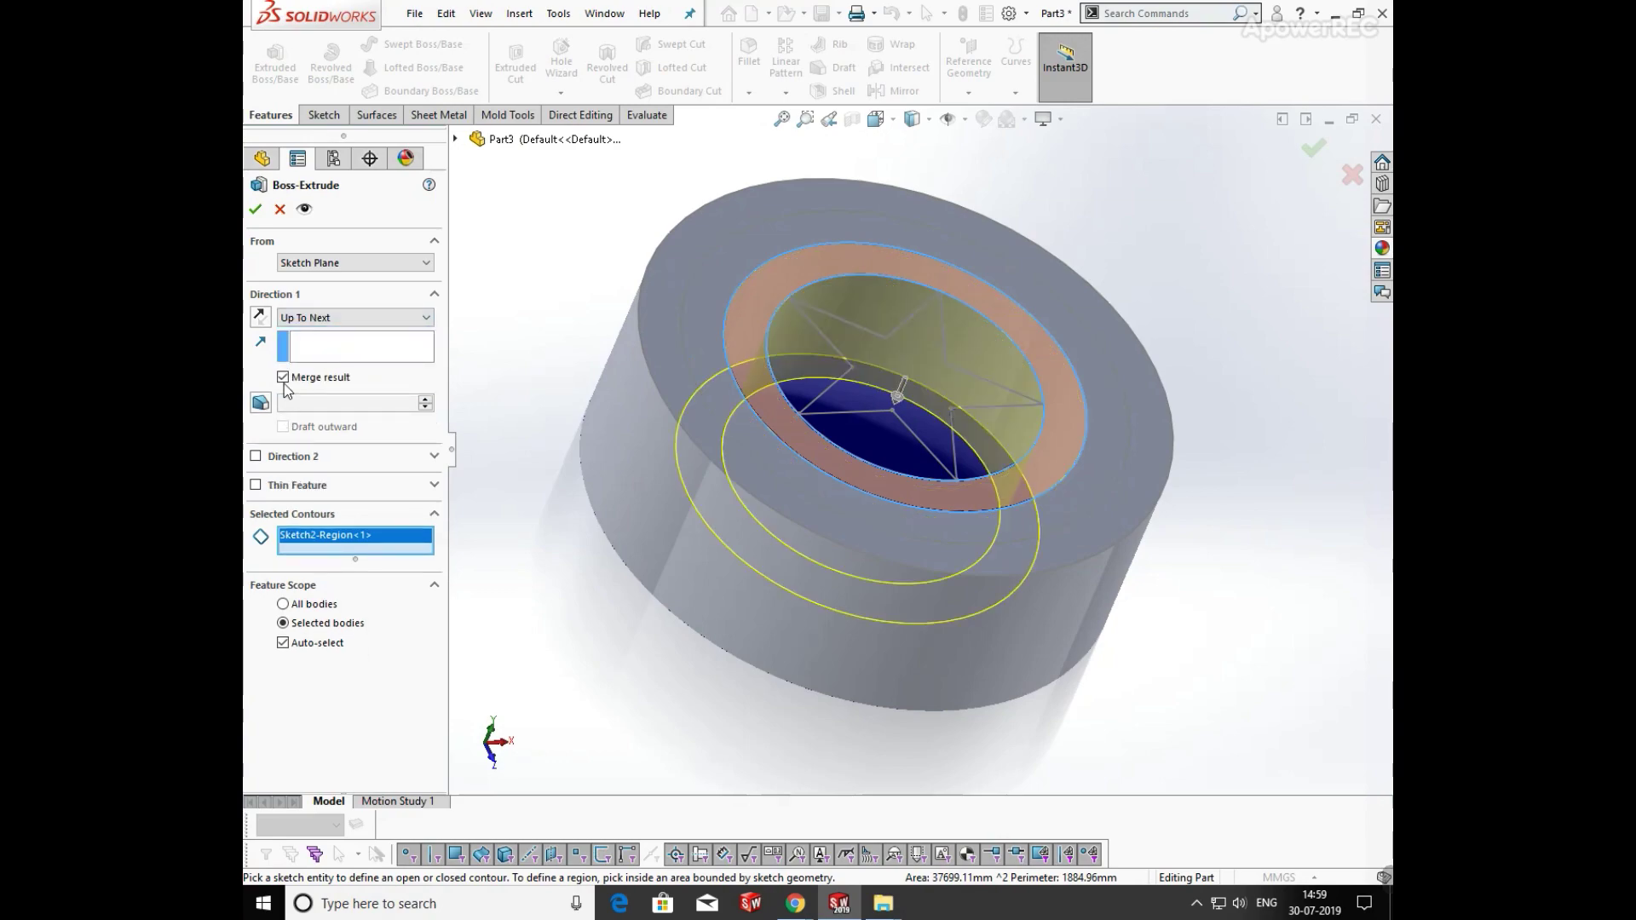
pyautogui.click(258, 208)
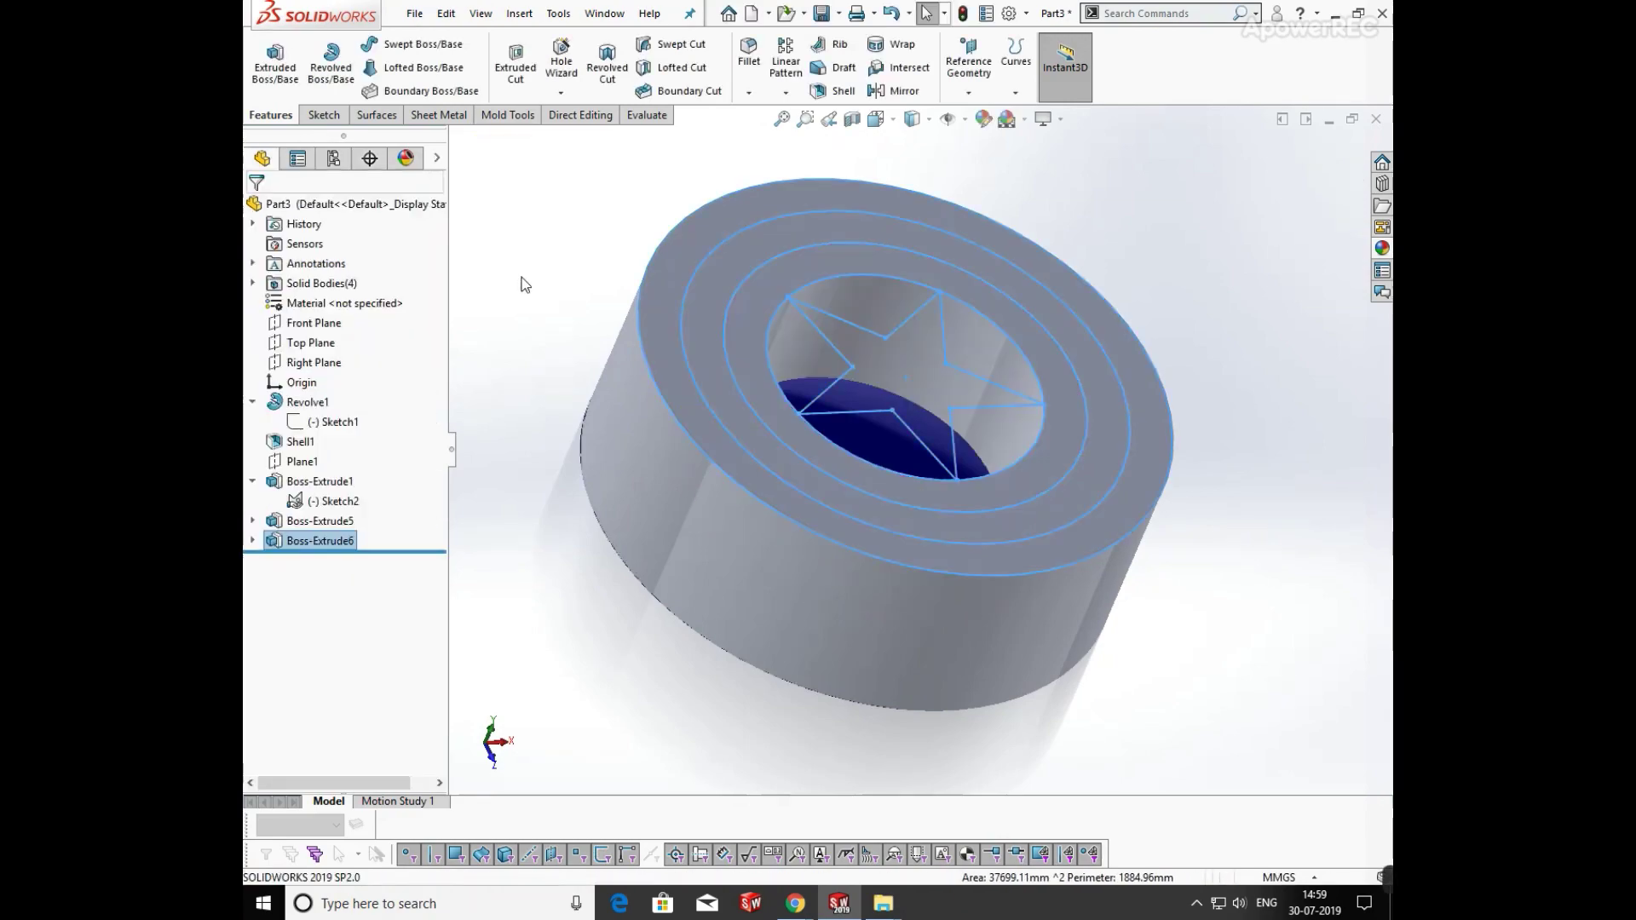
# Extrude the five-pointed star contour Up To Next onto the dome, with Merge result off
pyautogui.click(820, 394)
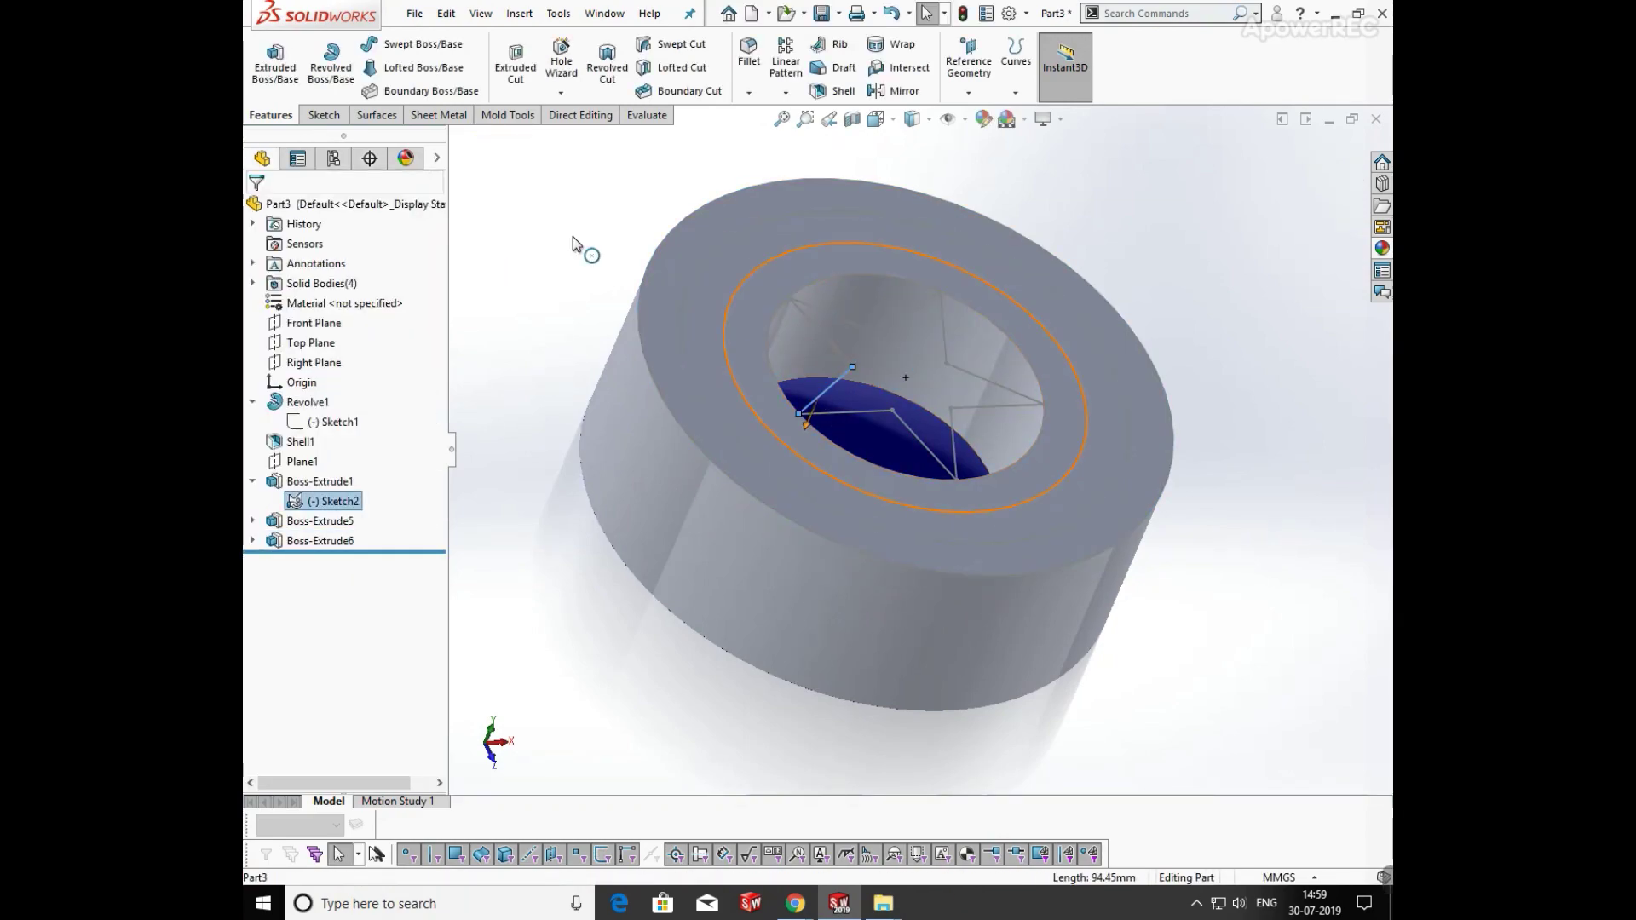
pyautogui.click(286, 75)
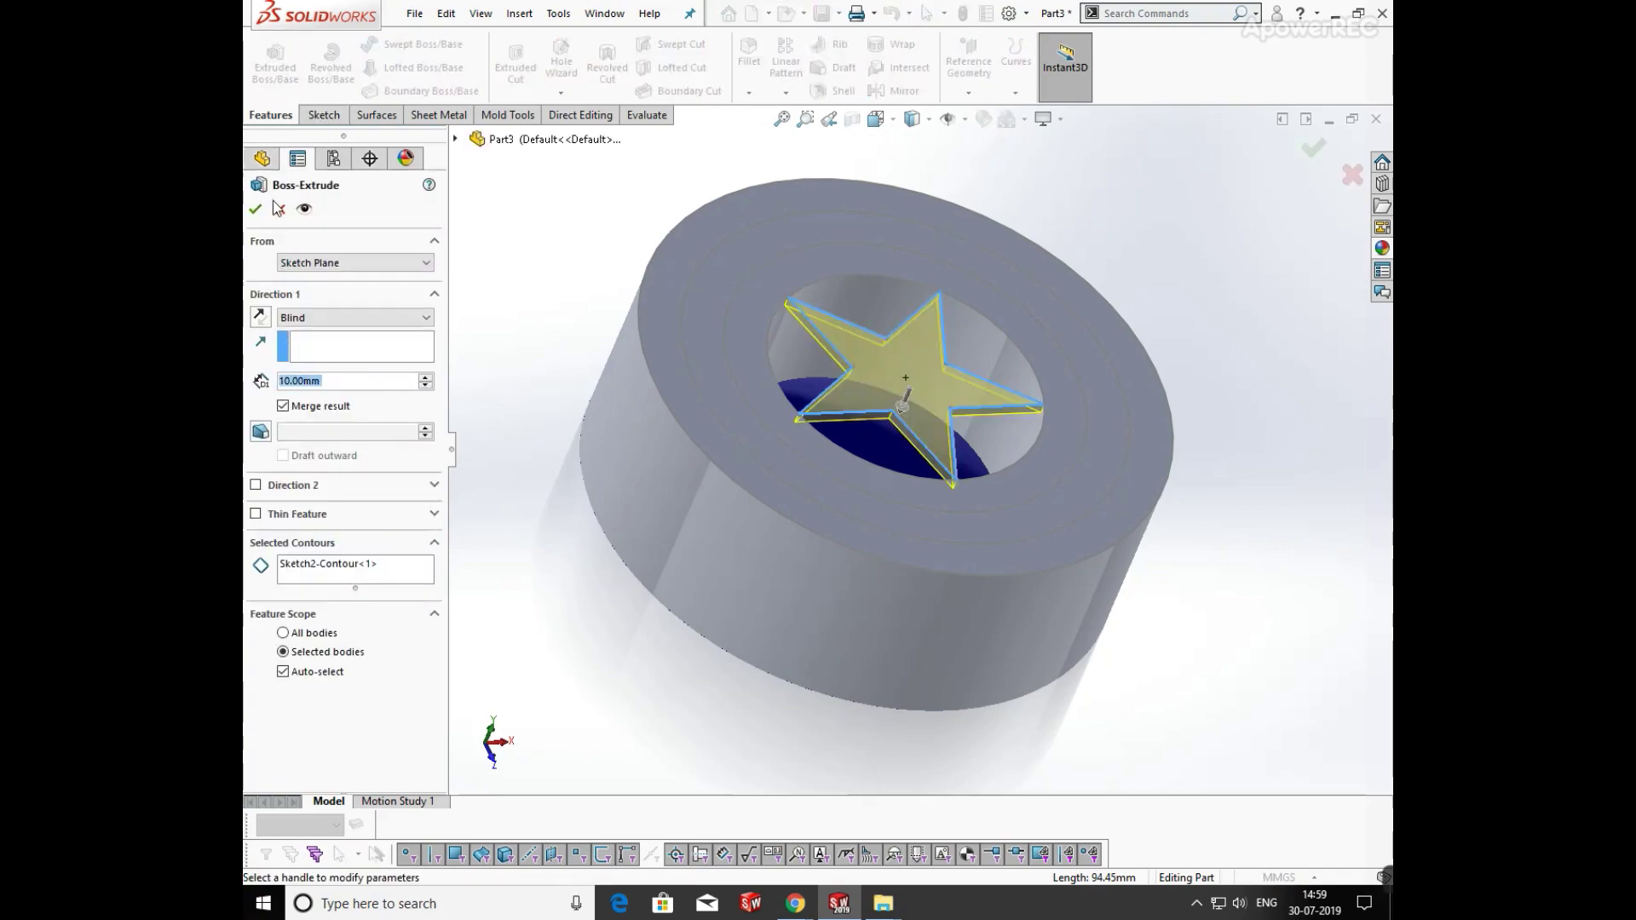
pyautogui.click(324, 319)
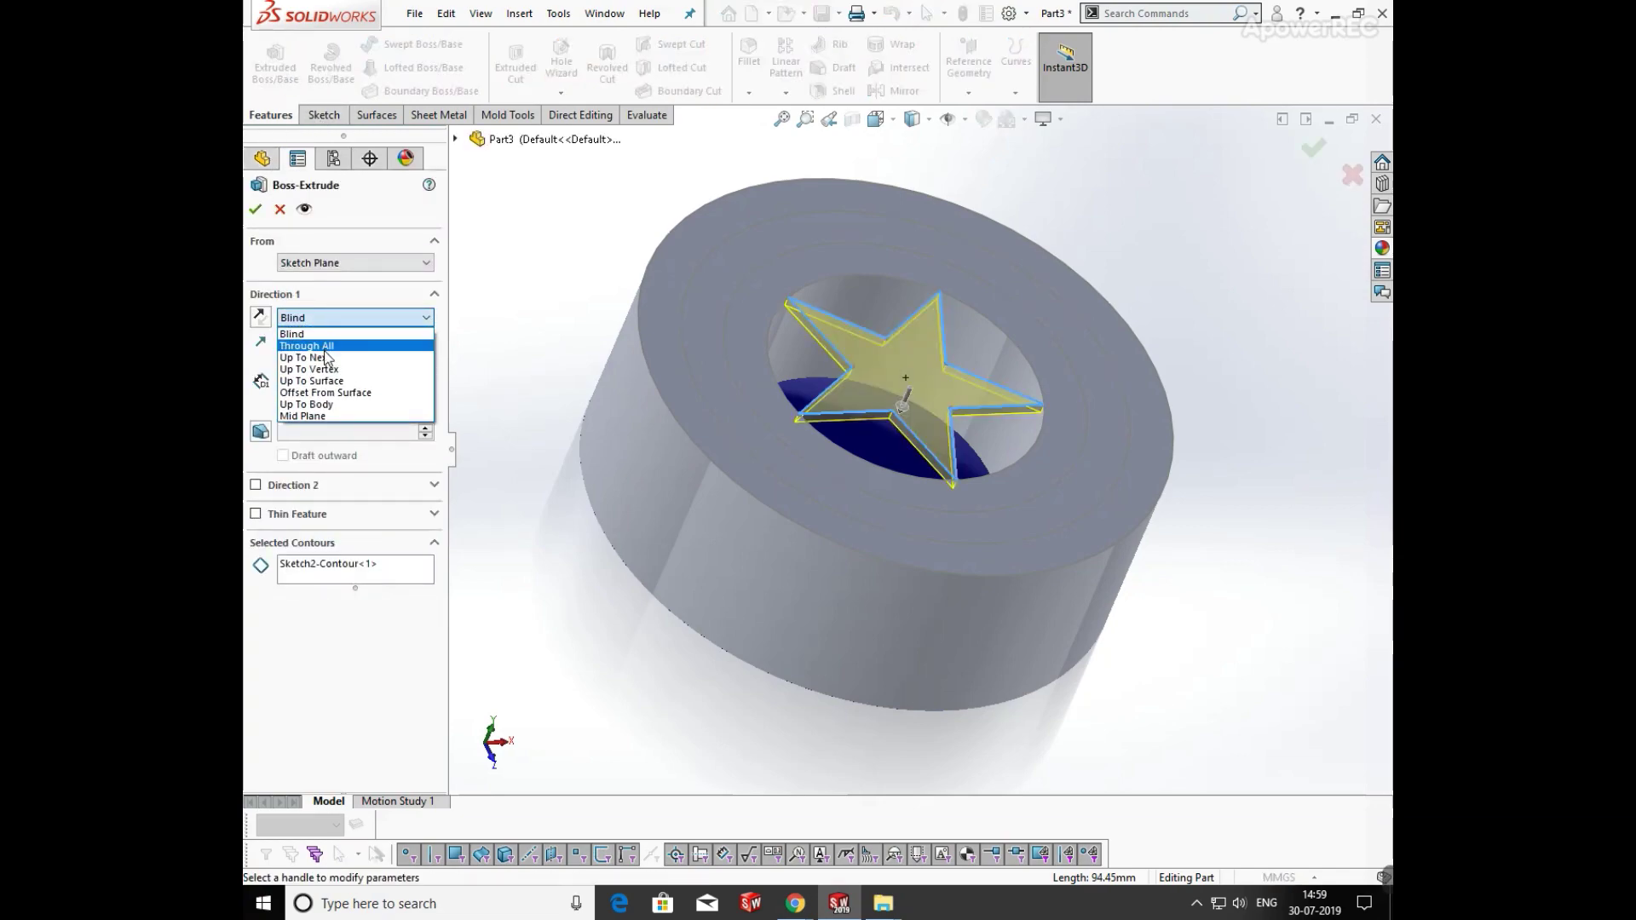
pyautogui.click(326, 364)
pyautogui.click(257, 210)
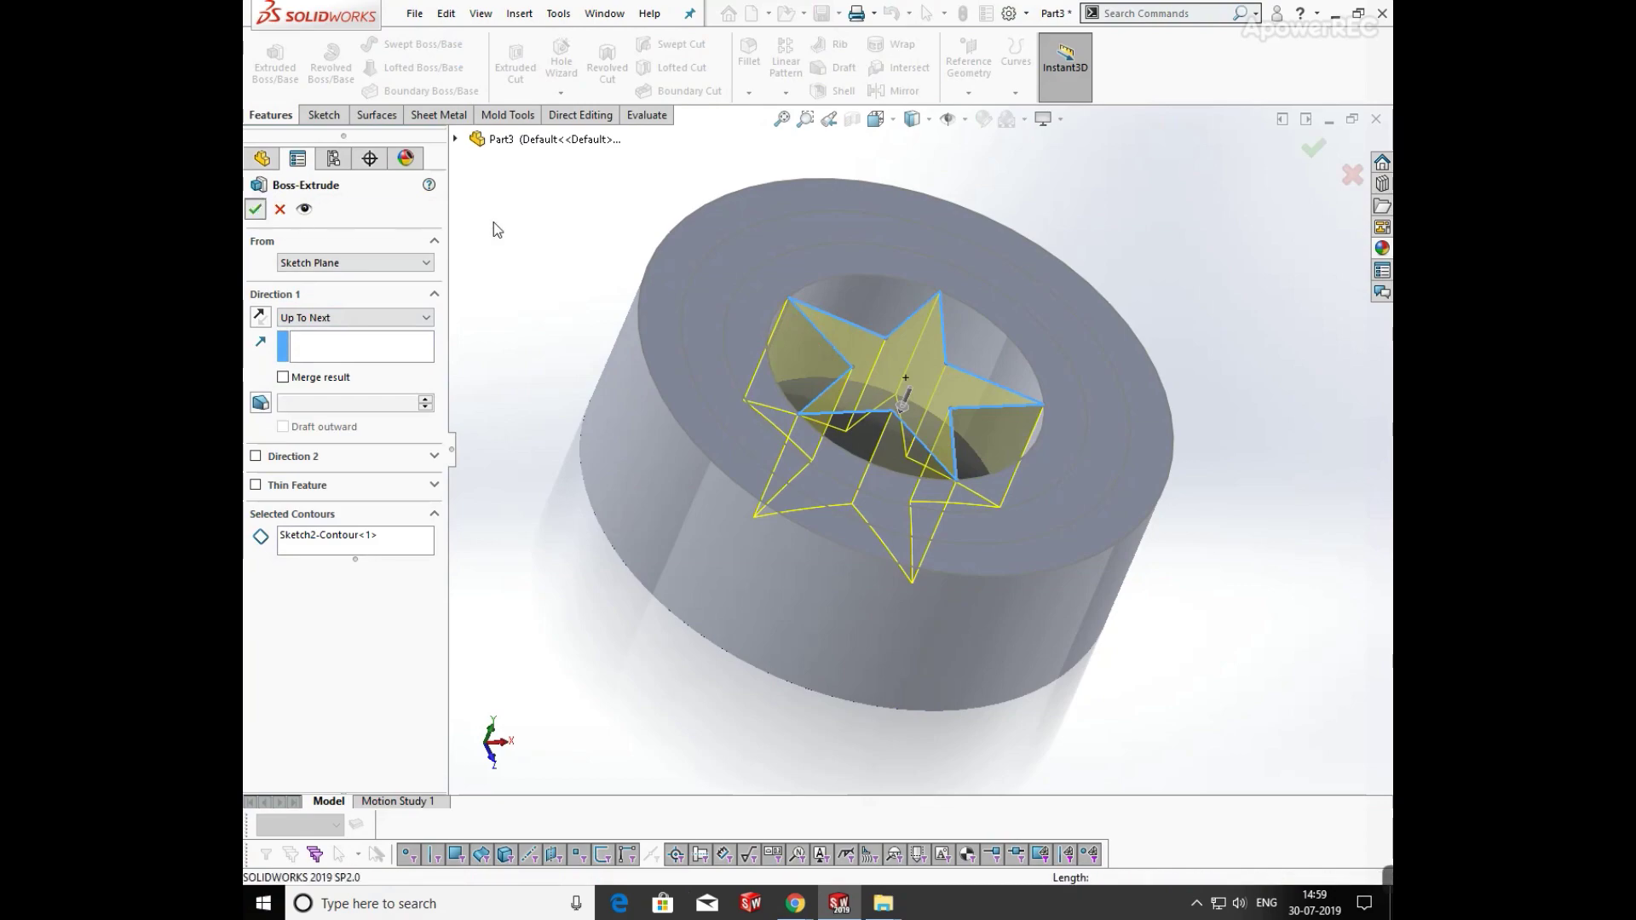
# Hide the rings-and-star sketch
pyautogui.moveTo(1216, 258); pyautogui.dragTo(947, 410, button='middle')
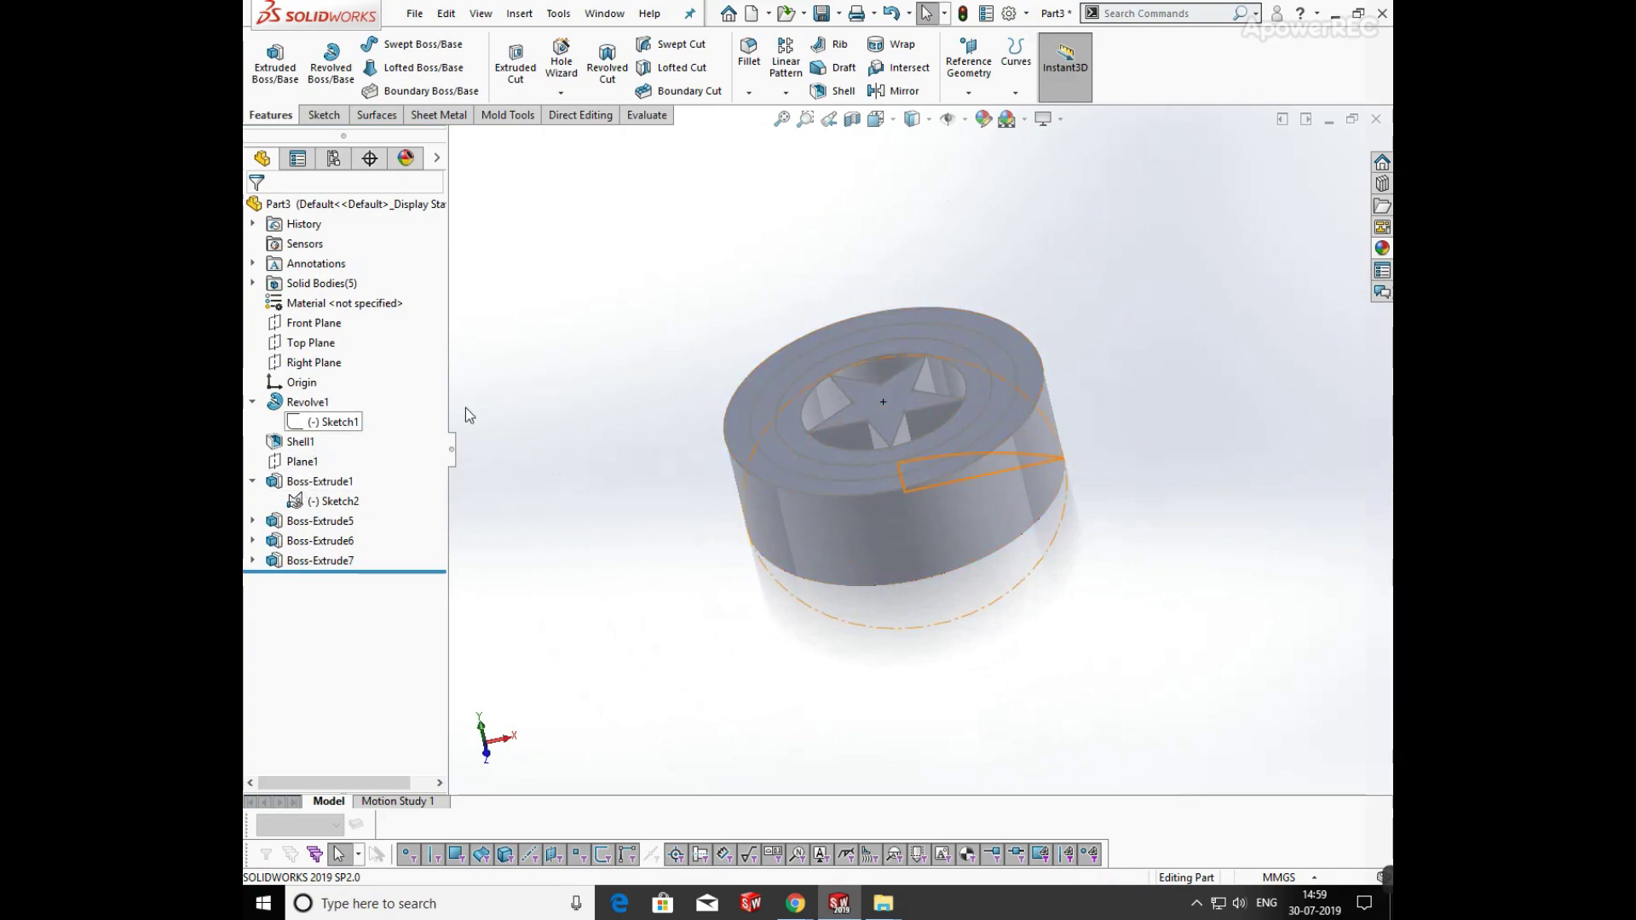
pyautogui.click(851, 408)
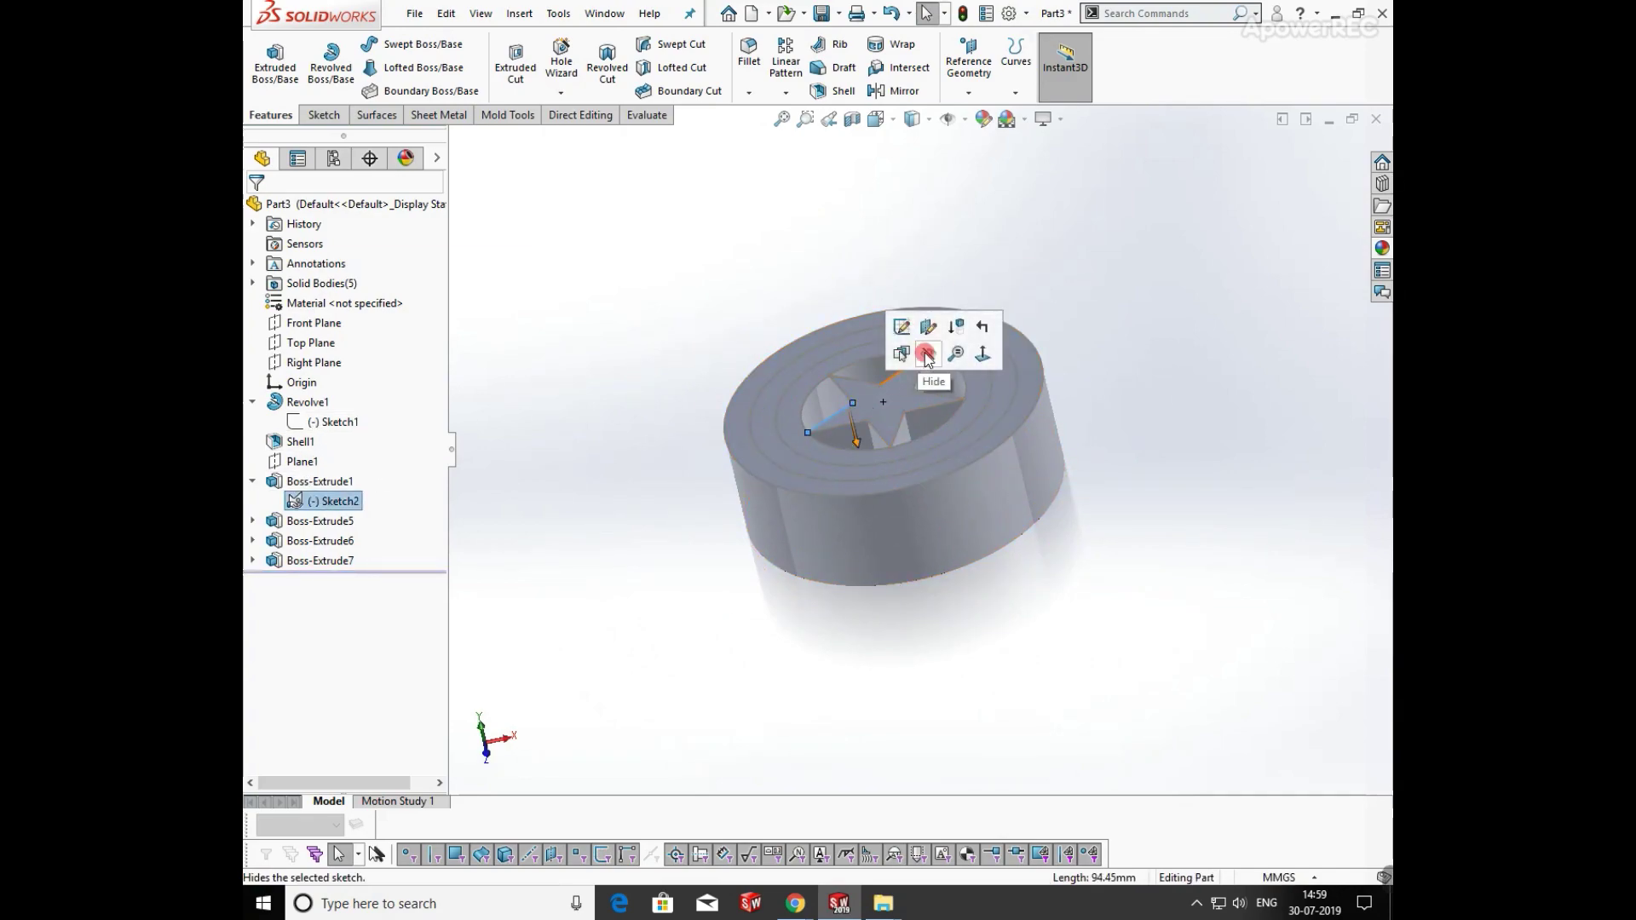
pyautogui.click(1115, 365)
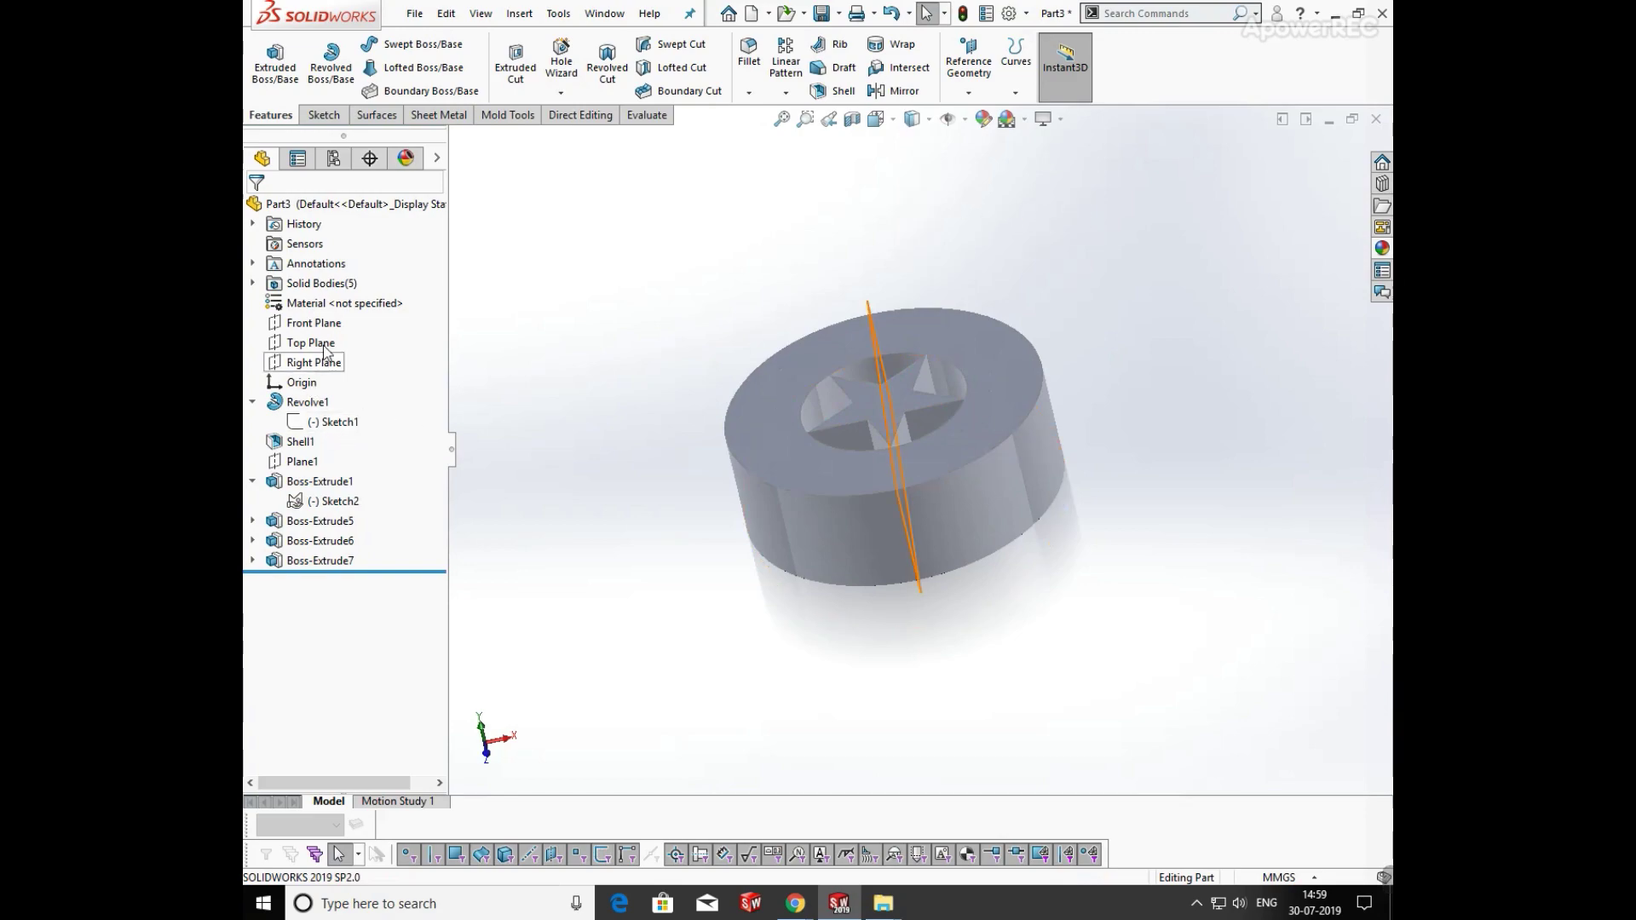
# Show the dome's revolve profile sketch and orient the view normal to the Front Plane
pyautogui.click(326, 342)
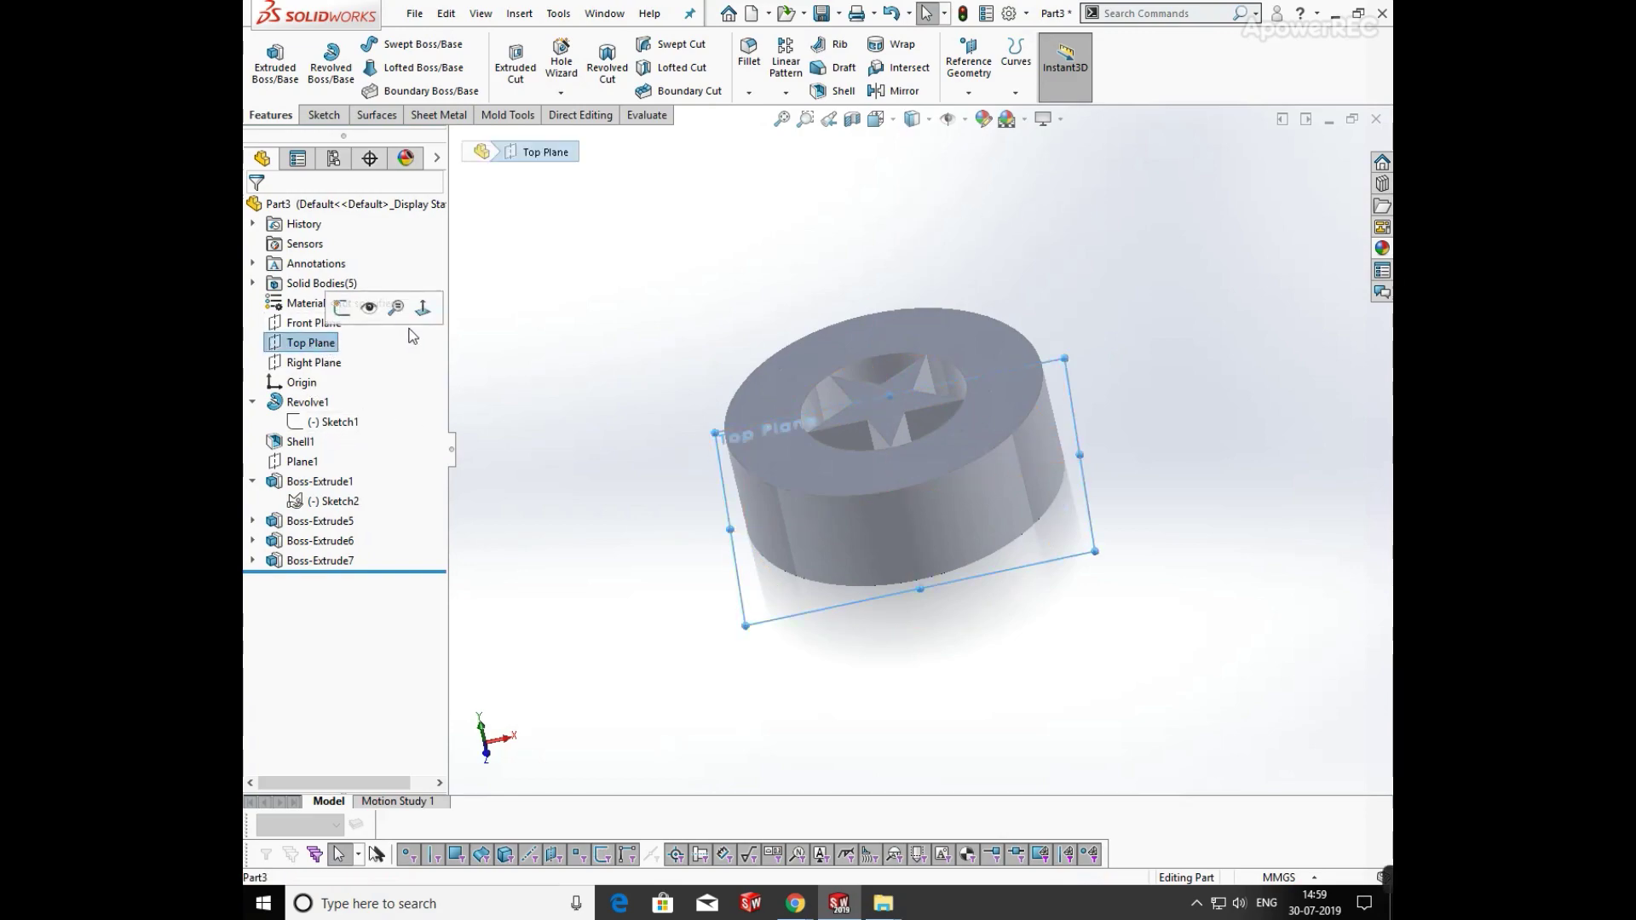
pyautogui.click(426, 317)
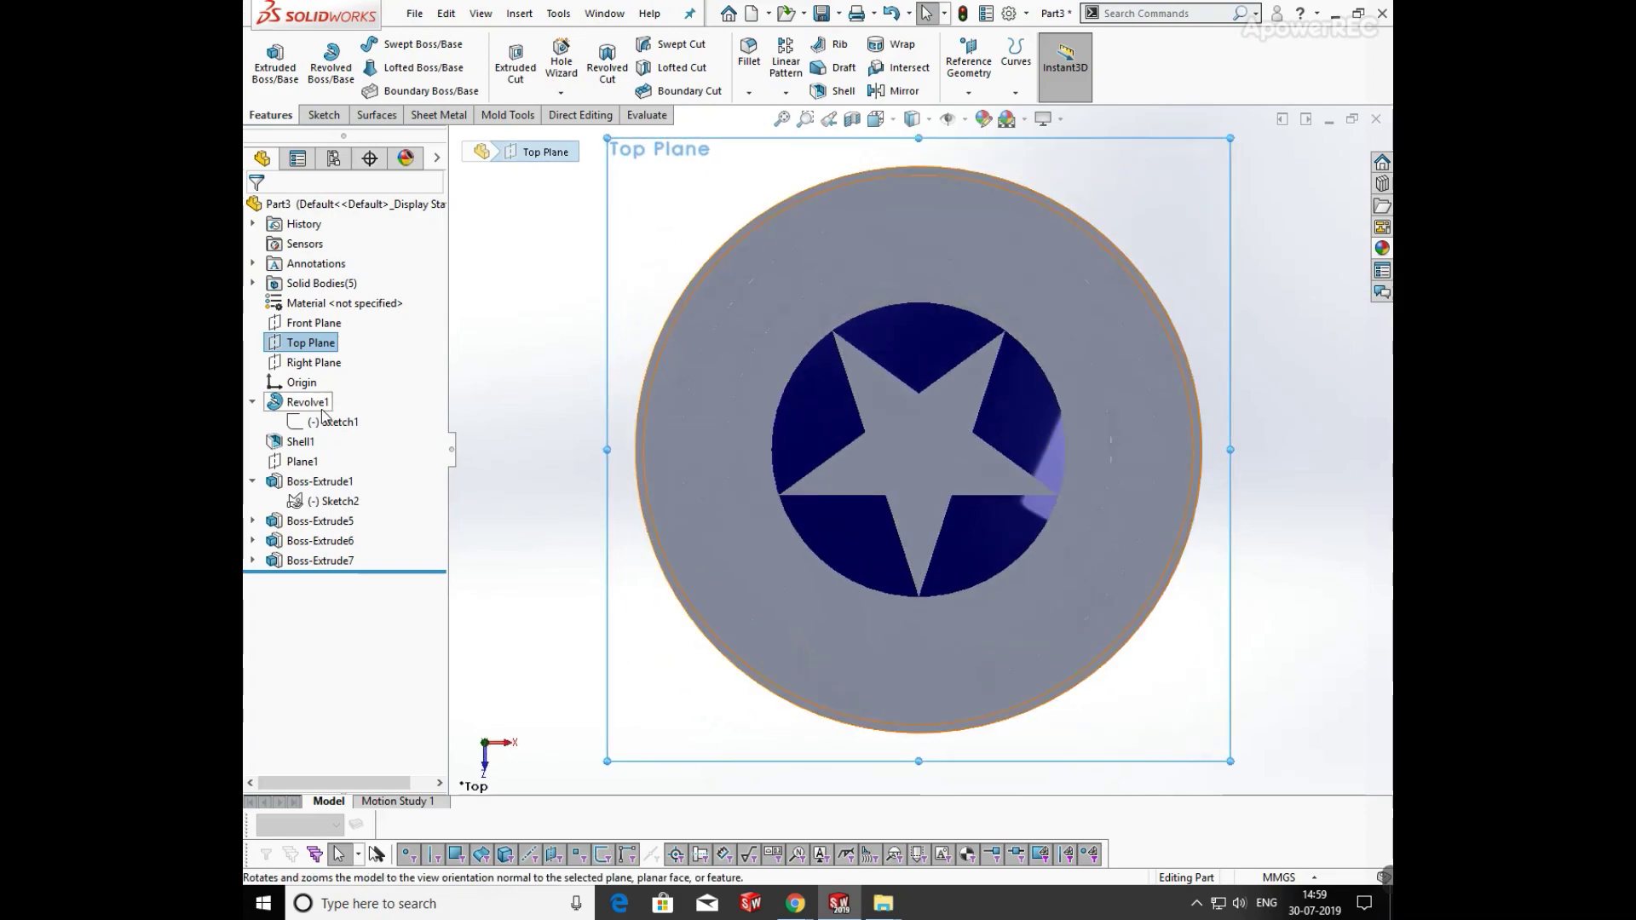
pyautogui.click(328, 421)
pyautogui.click(524, 534)
pyautogui.moveTo(534, 545); pyautogui.dragTo(528, 648, button='middle')
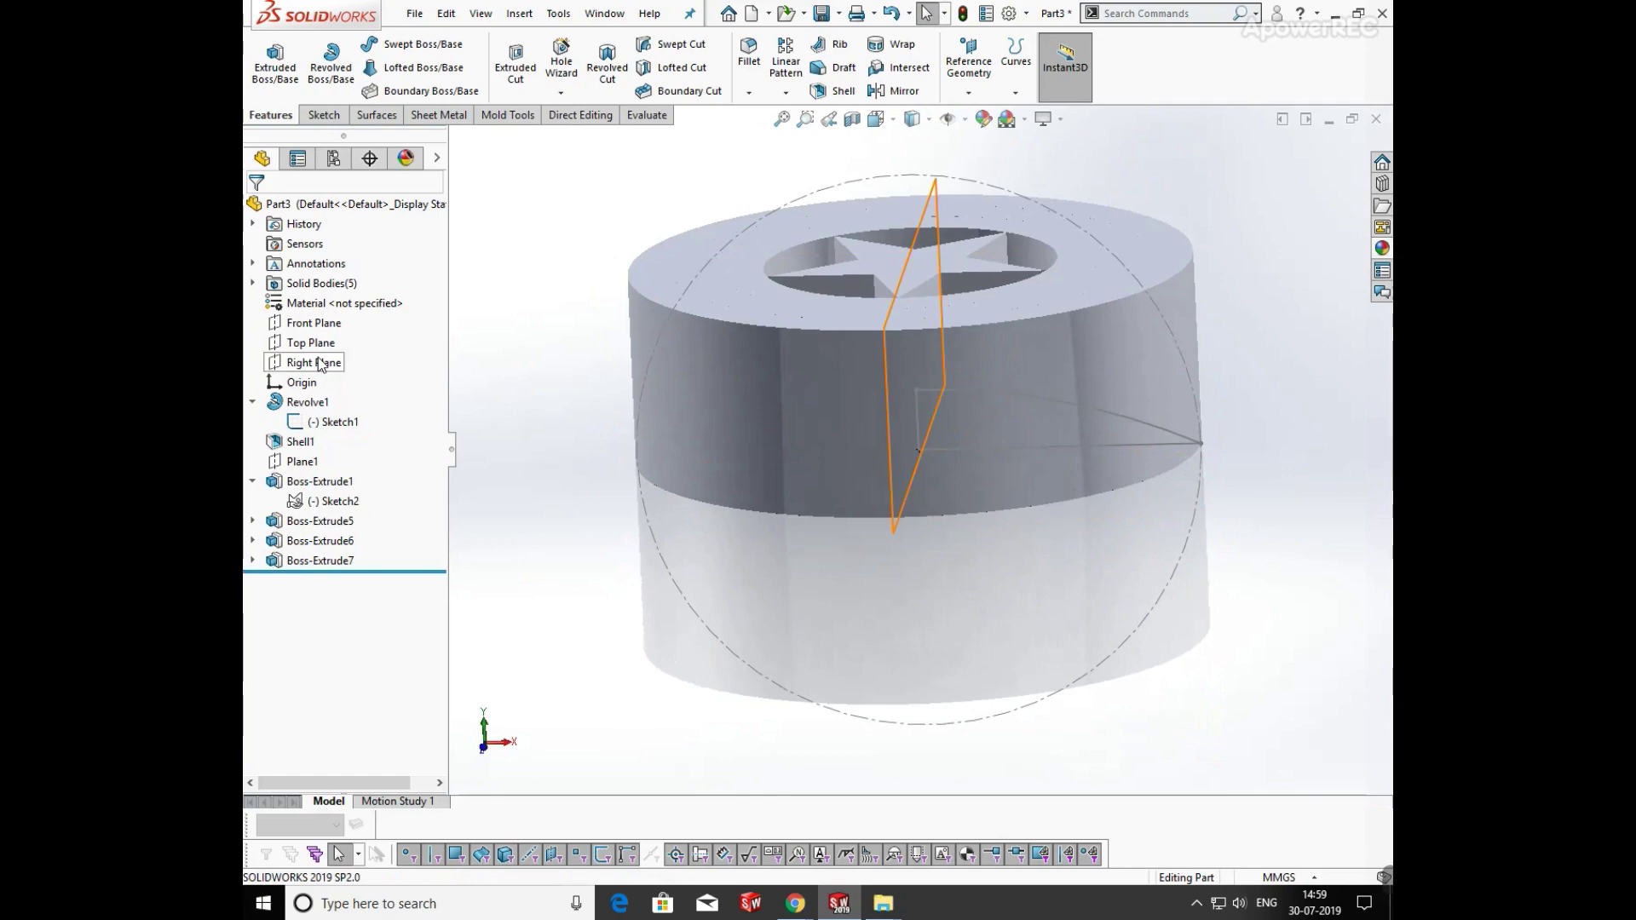
pyautogui.click(314, 323)
pyautogui.click(430, 311)
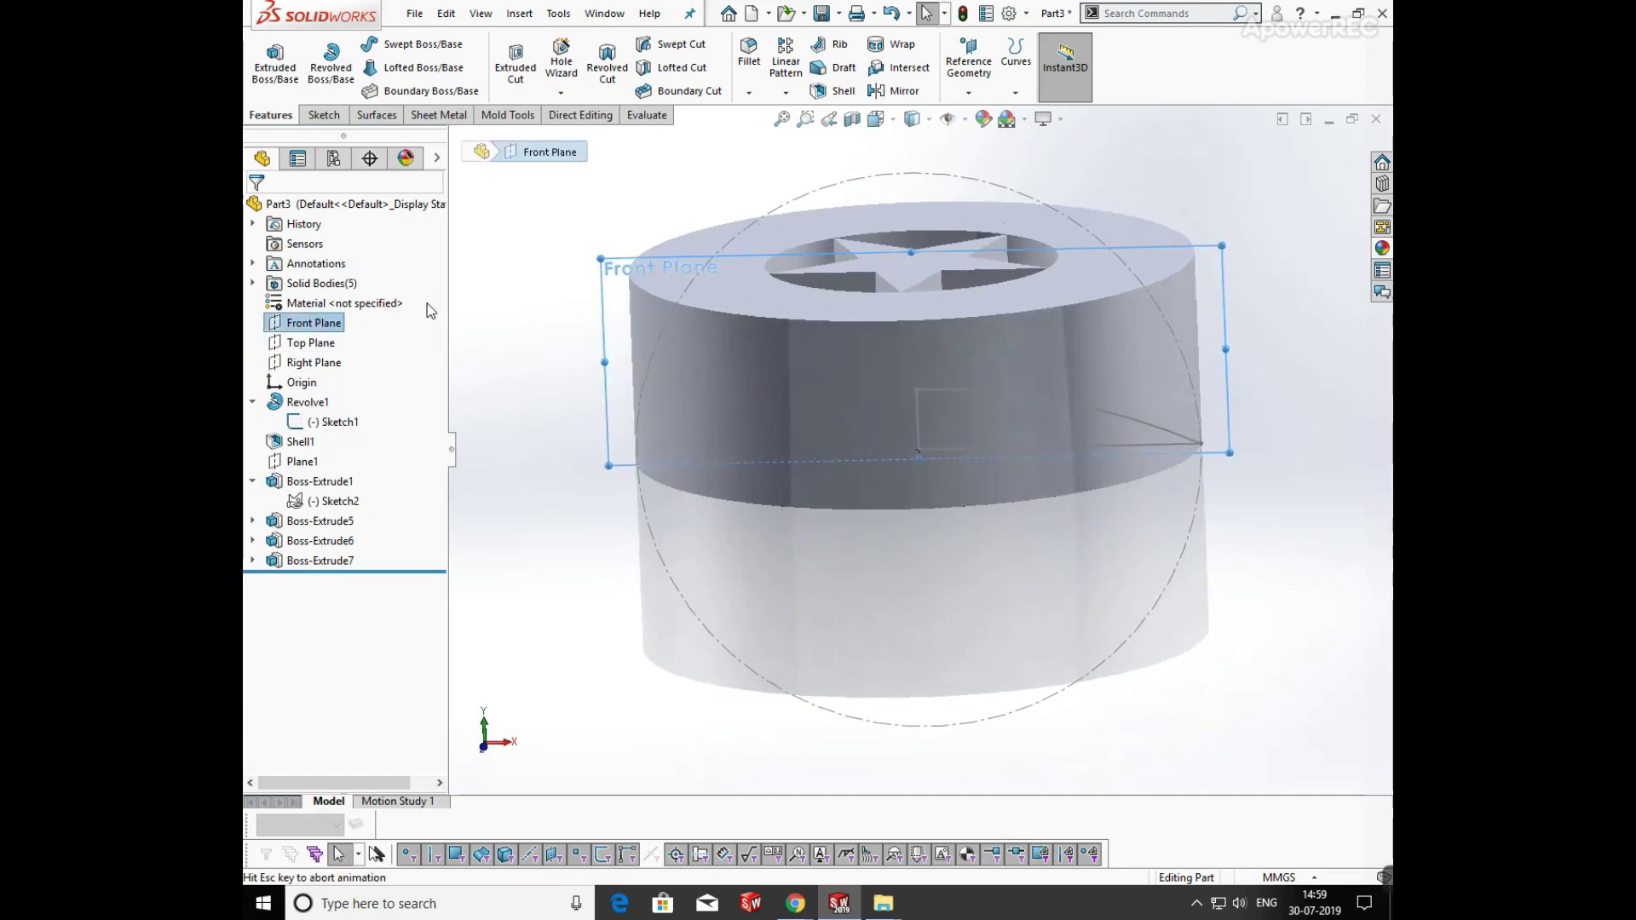
# Start a sketch on the Front Plane with a horizontal line from the dome's rim to the origin and a vertical line up to its apex
pyautogui.click(306, 117)
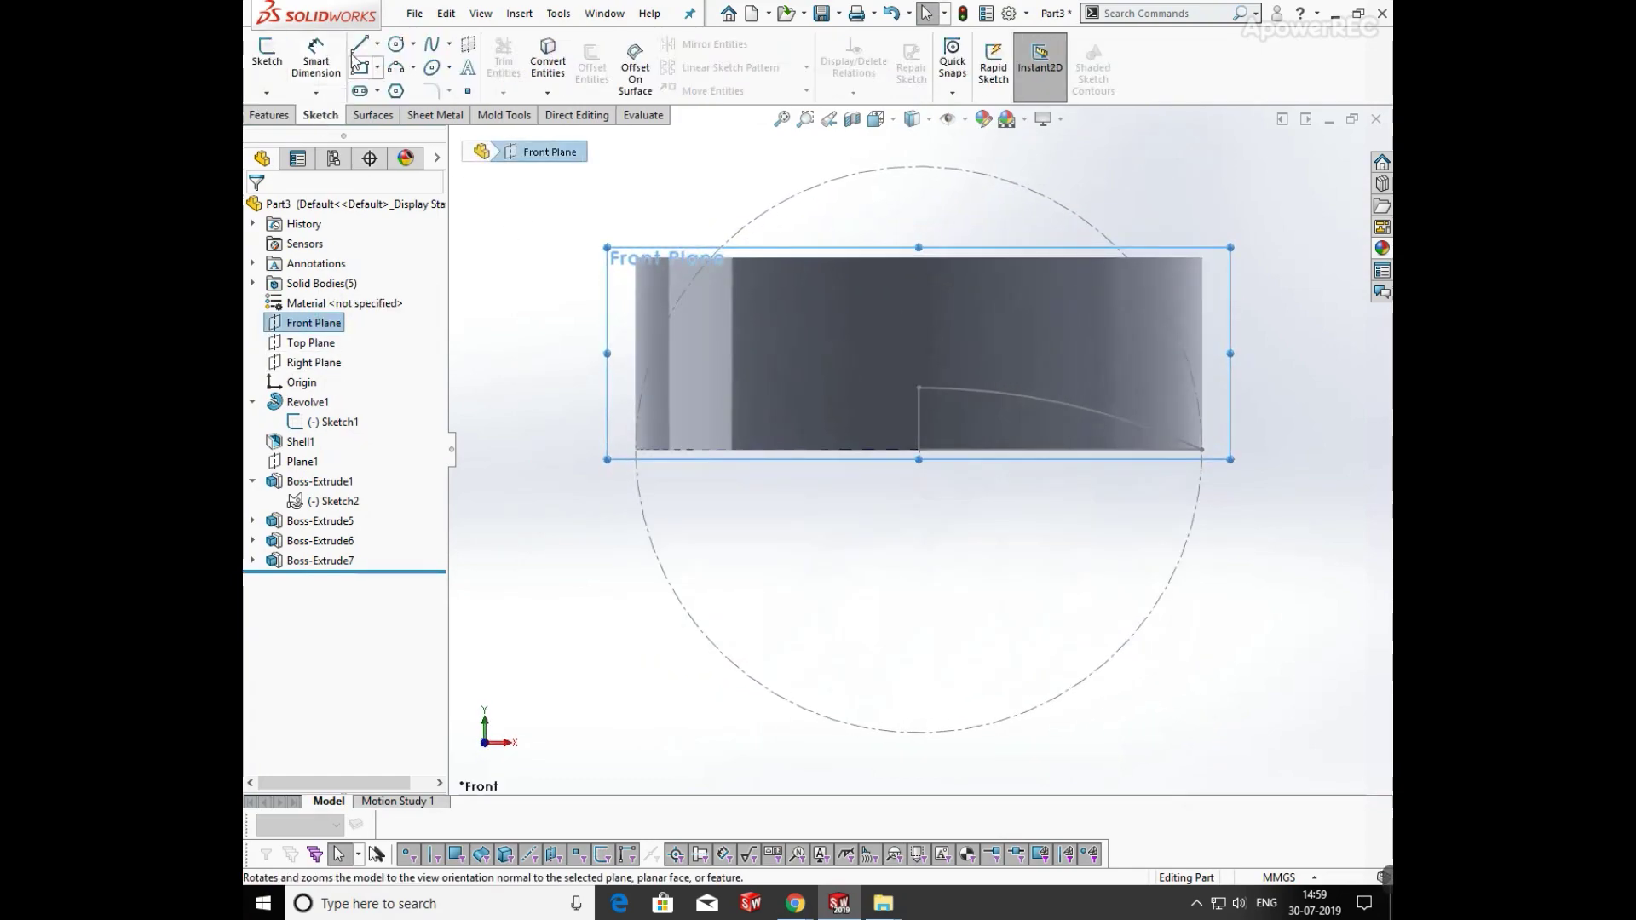
pyautogui.click(358, 44)
pyautogui.click(1202, 450)
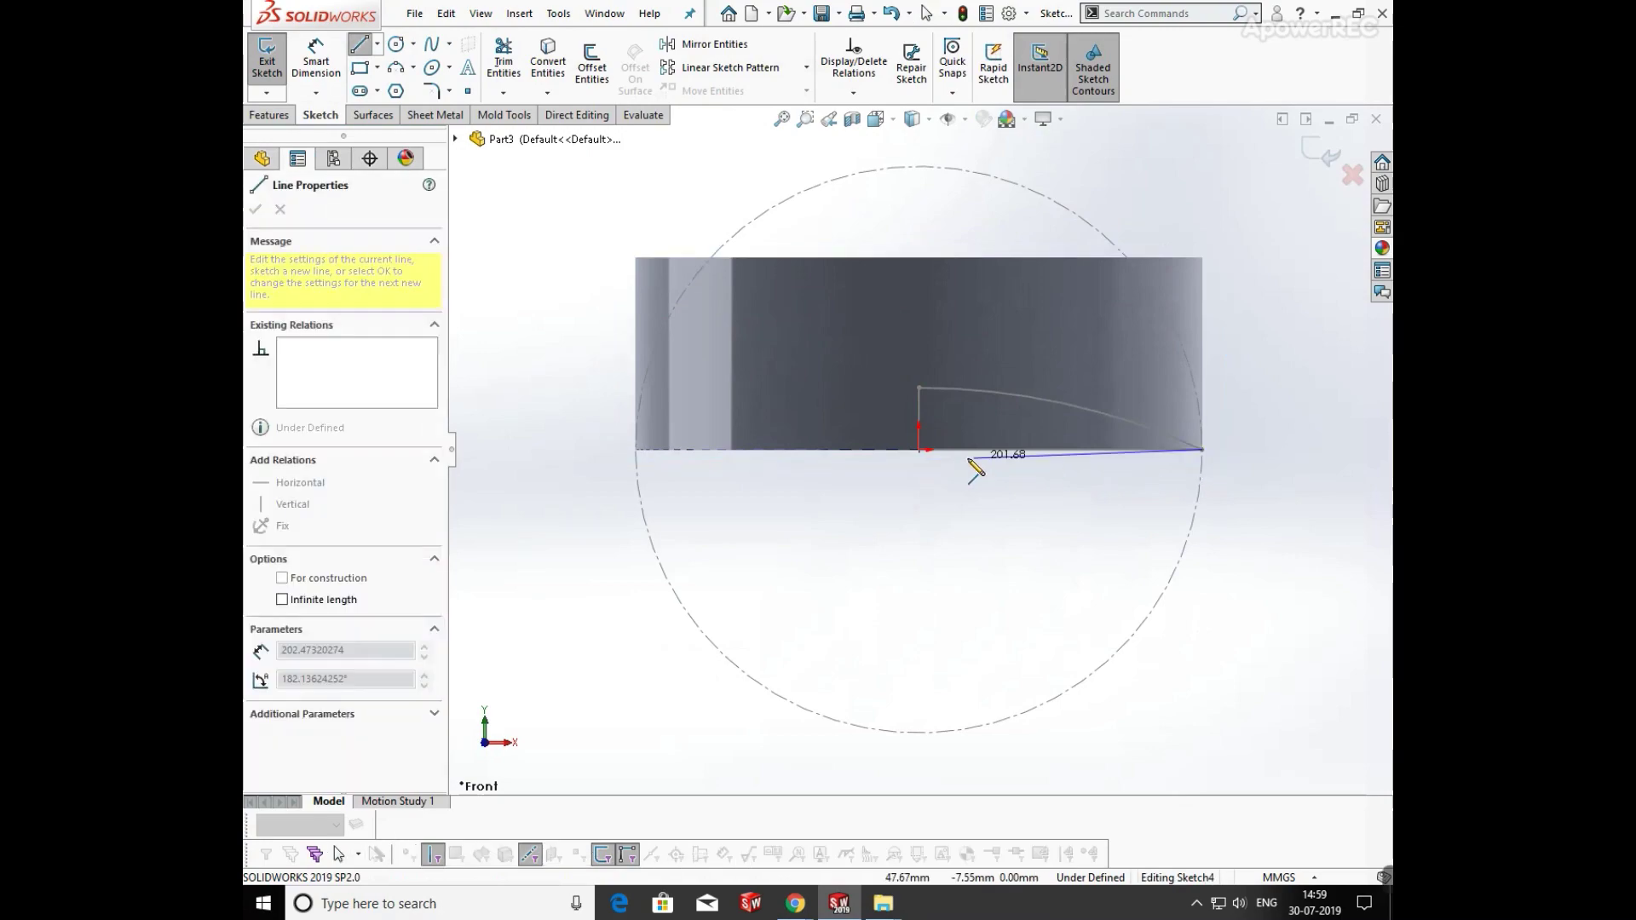
pyautogui.click(919, 449)
pyautogui.click(919, 388)
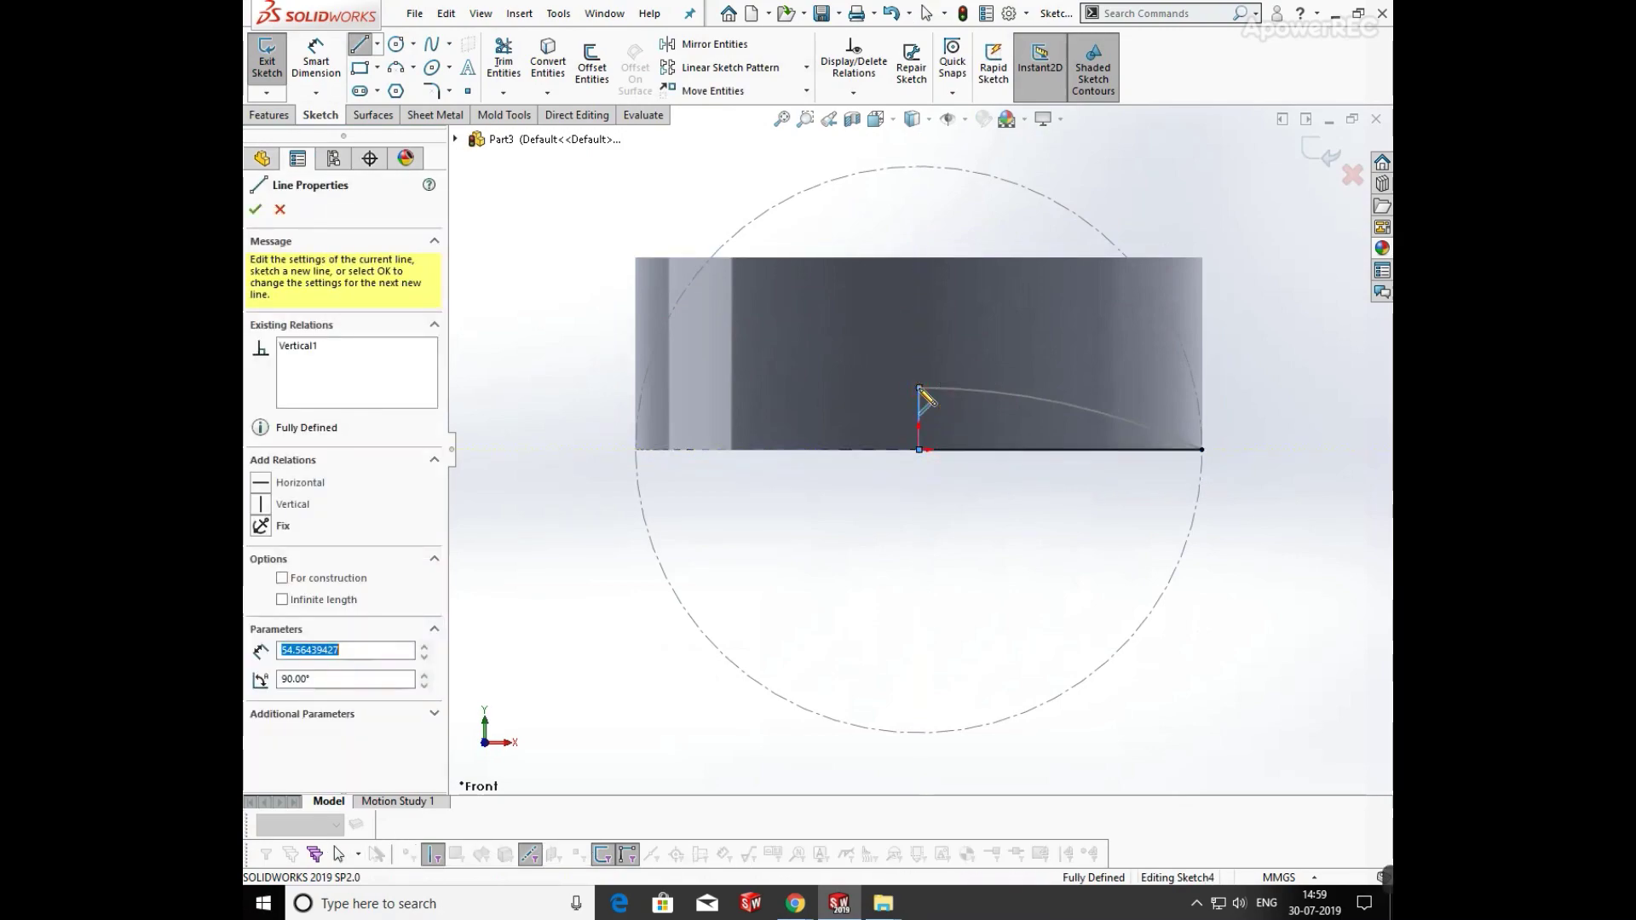
pyautogui.rightClick(920, 383)
pyautogui.click(958, 399)
# Close the profile with a three-point arc of 600 mm radius from the apex to the rim, tracing the dome's curve
pyautogui.click(414, 69)
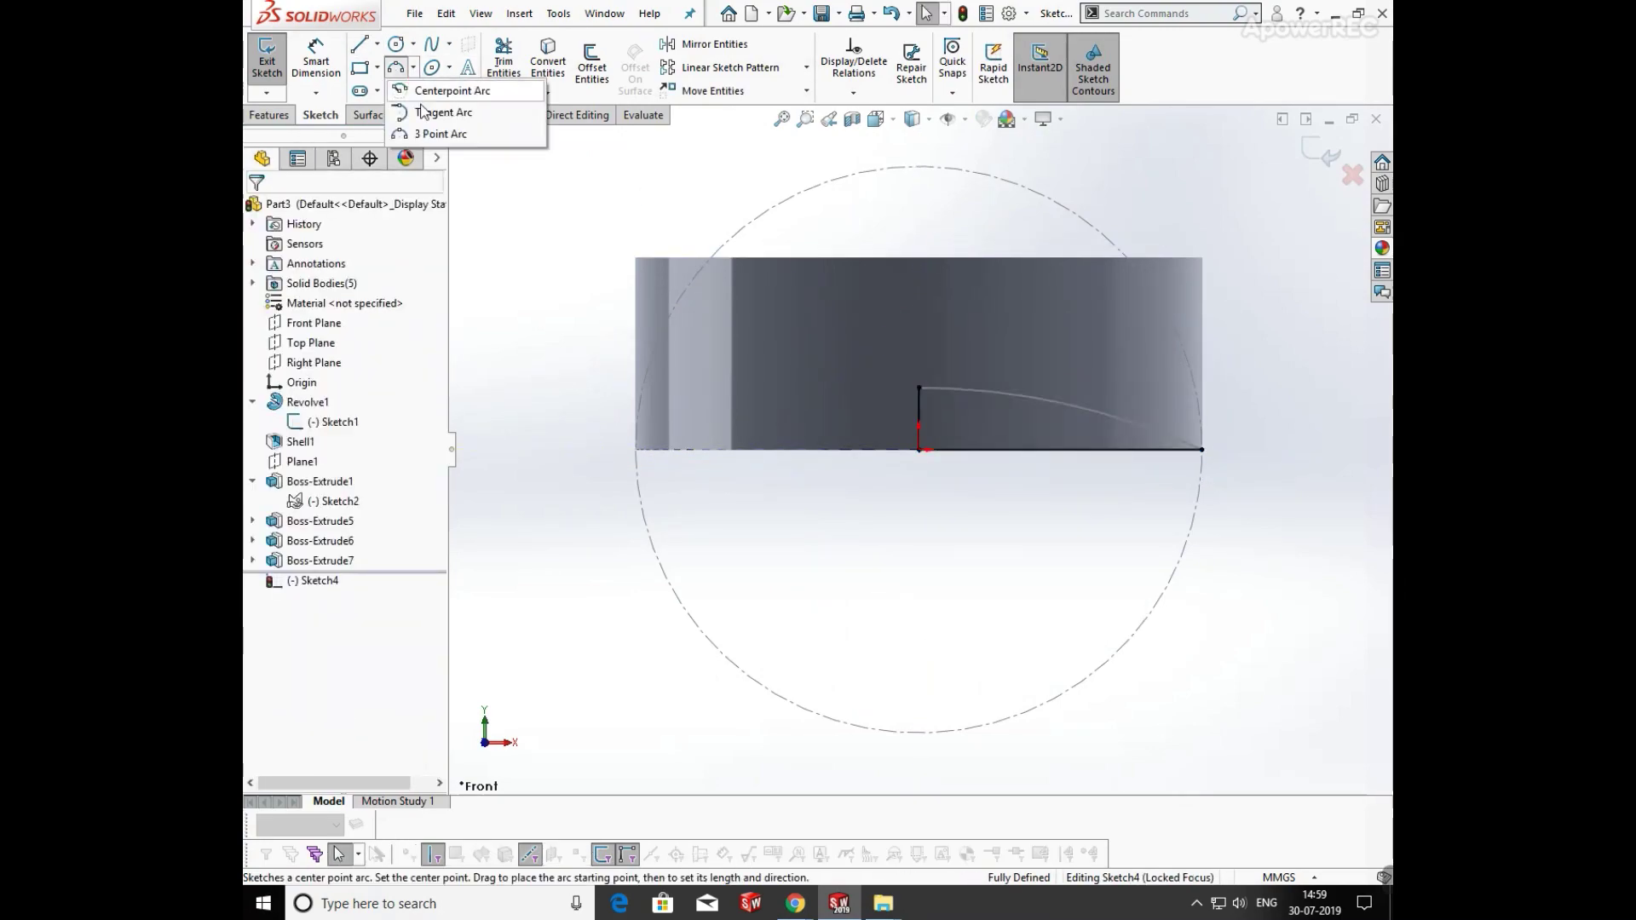
pyautogui.click(443, 138)
pyautogui.click(919, 388)
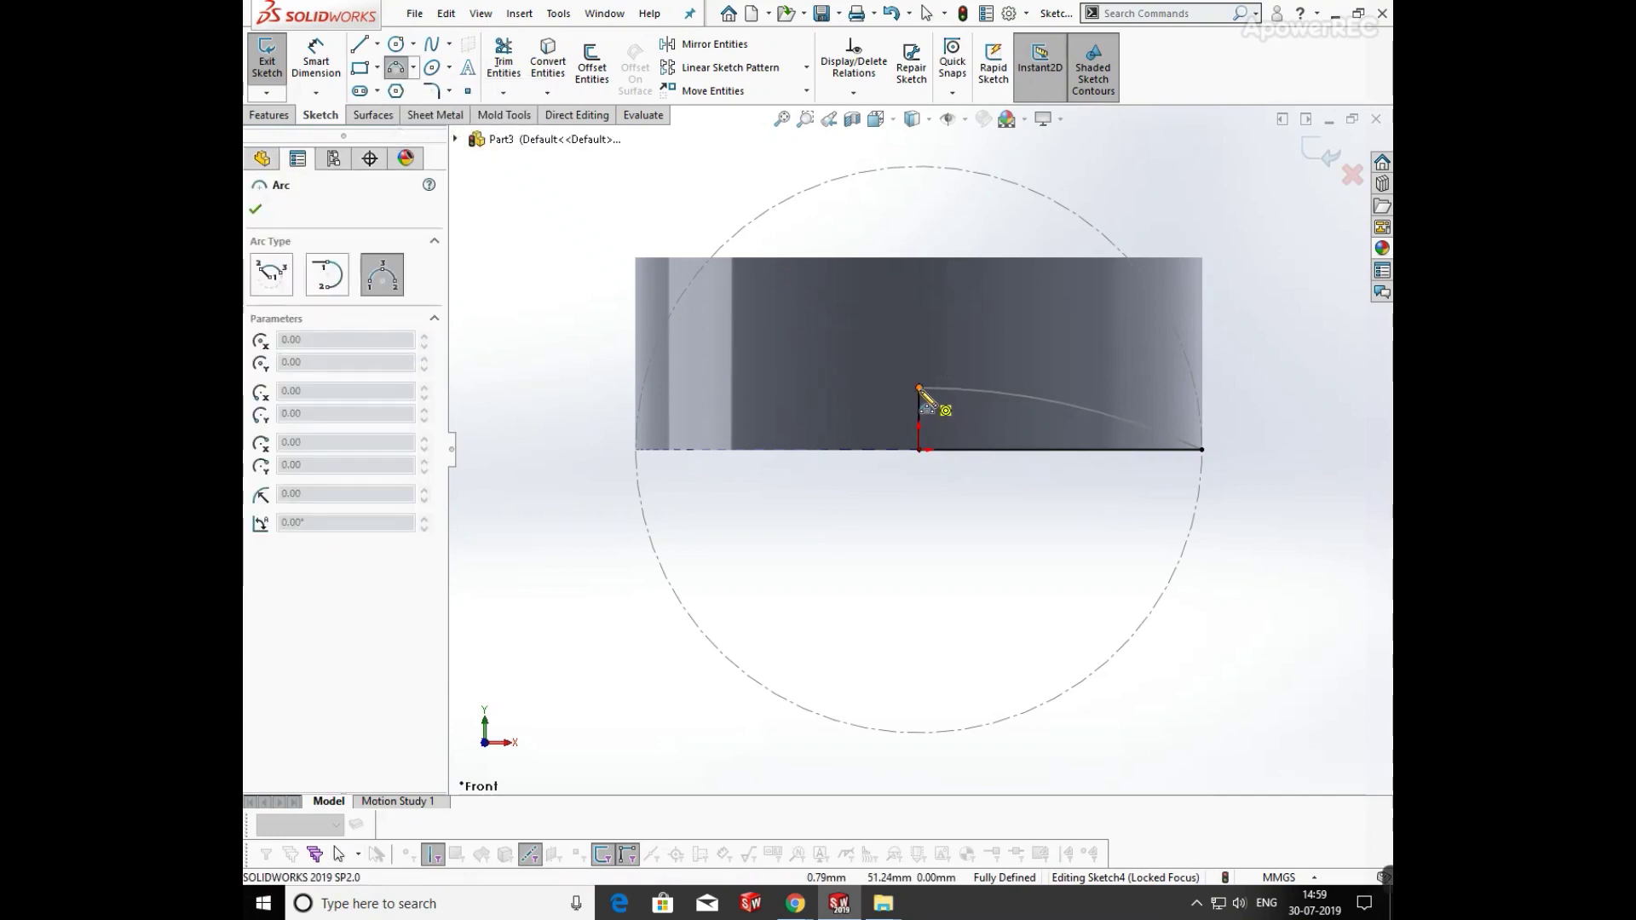
pyautogui.click(1202, 450)
pyautogui.click(1115, 419)
pyautogui.rightClick(1116, 422)
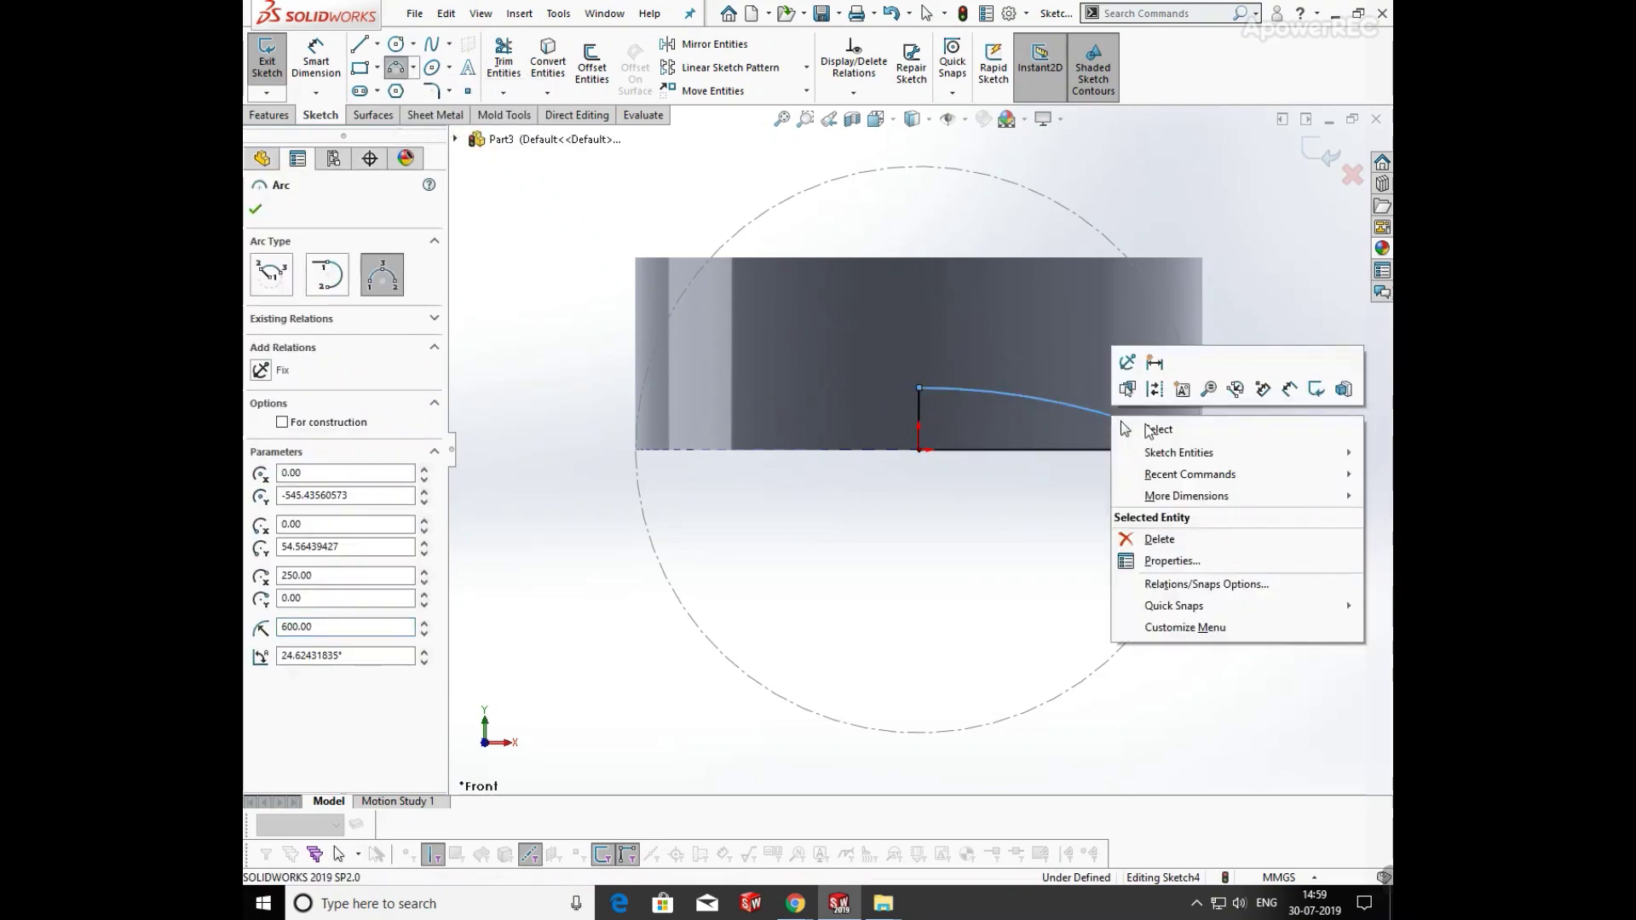
pyautogui.click(1146, 427)
# Offset the closed dome profile outward by 2 mm
pyautogui.click(588, 68)
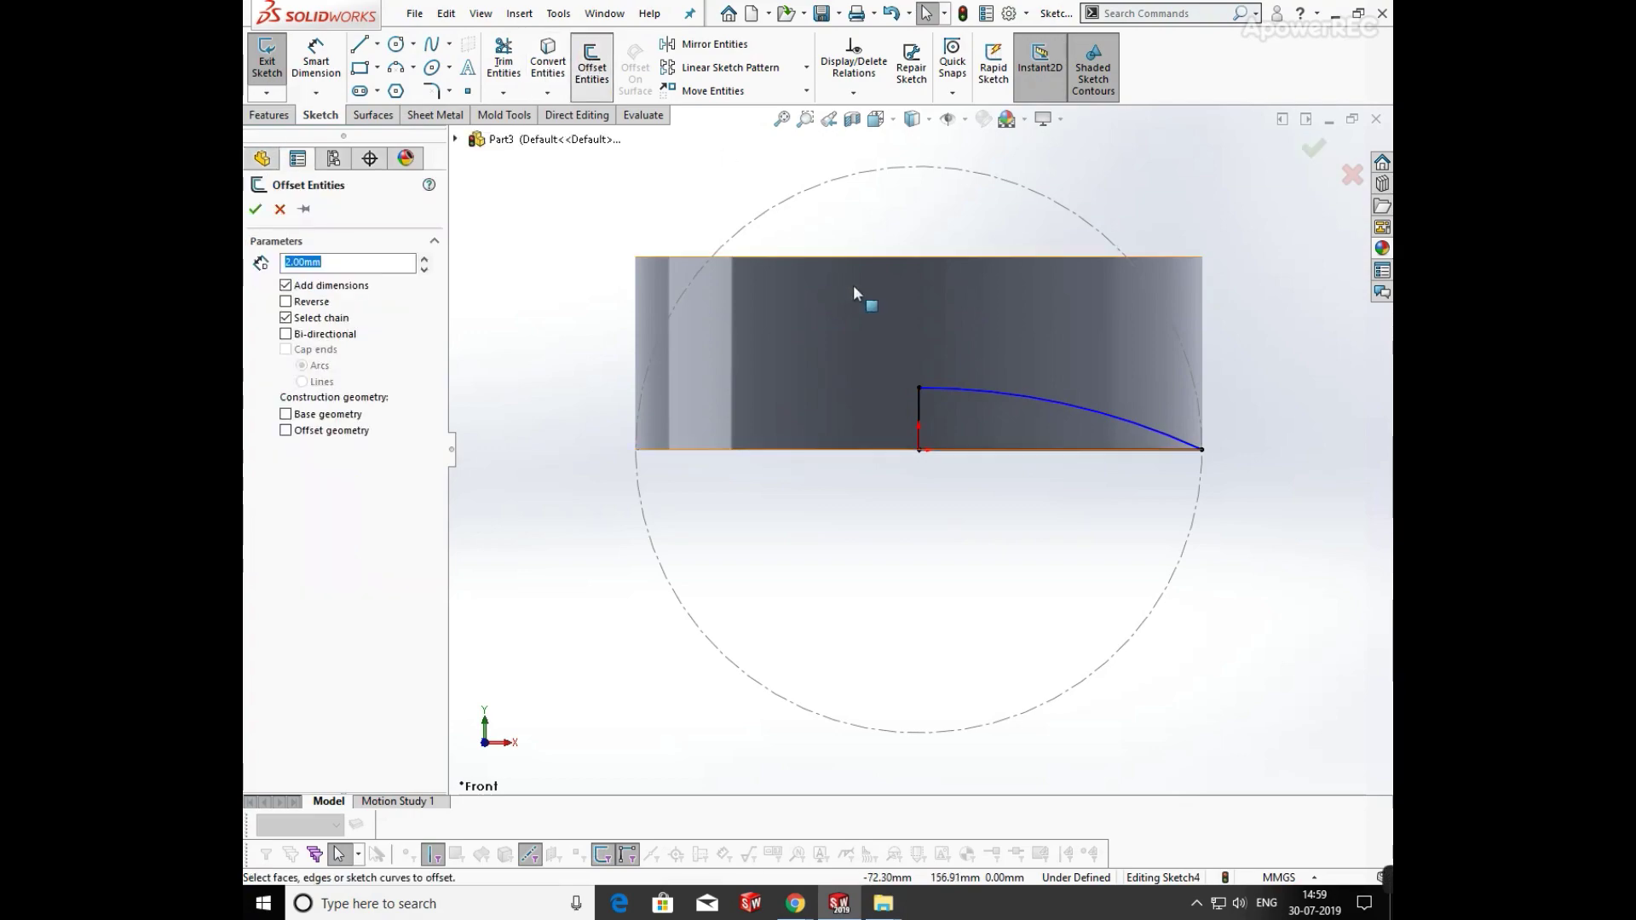
pyautogui.click(254, 209)
pyautogui.scroll(-5, 965, 426)
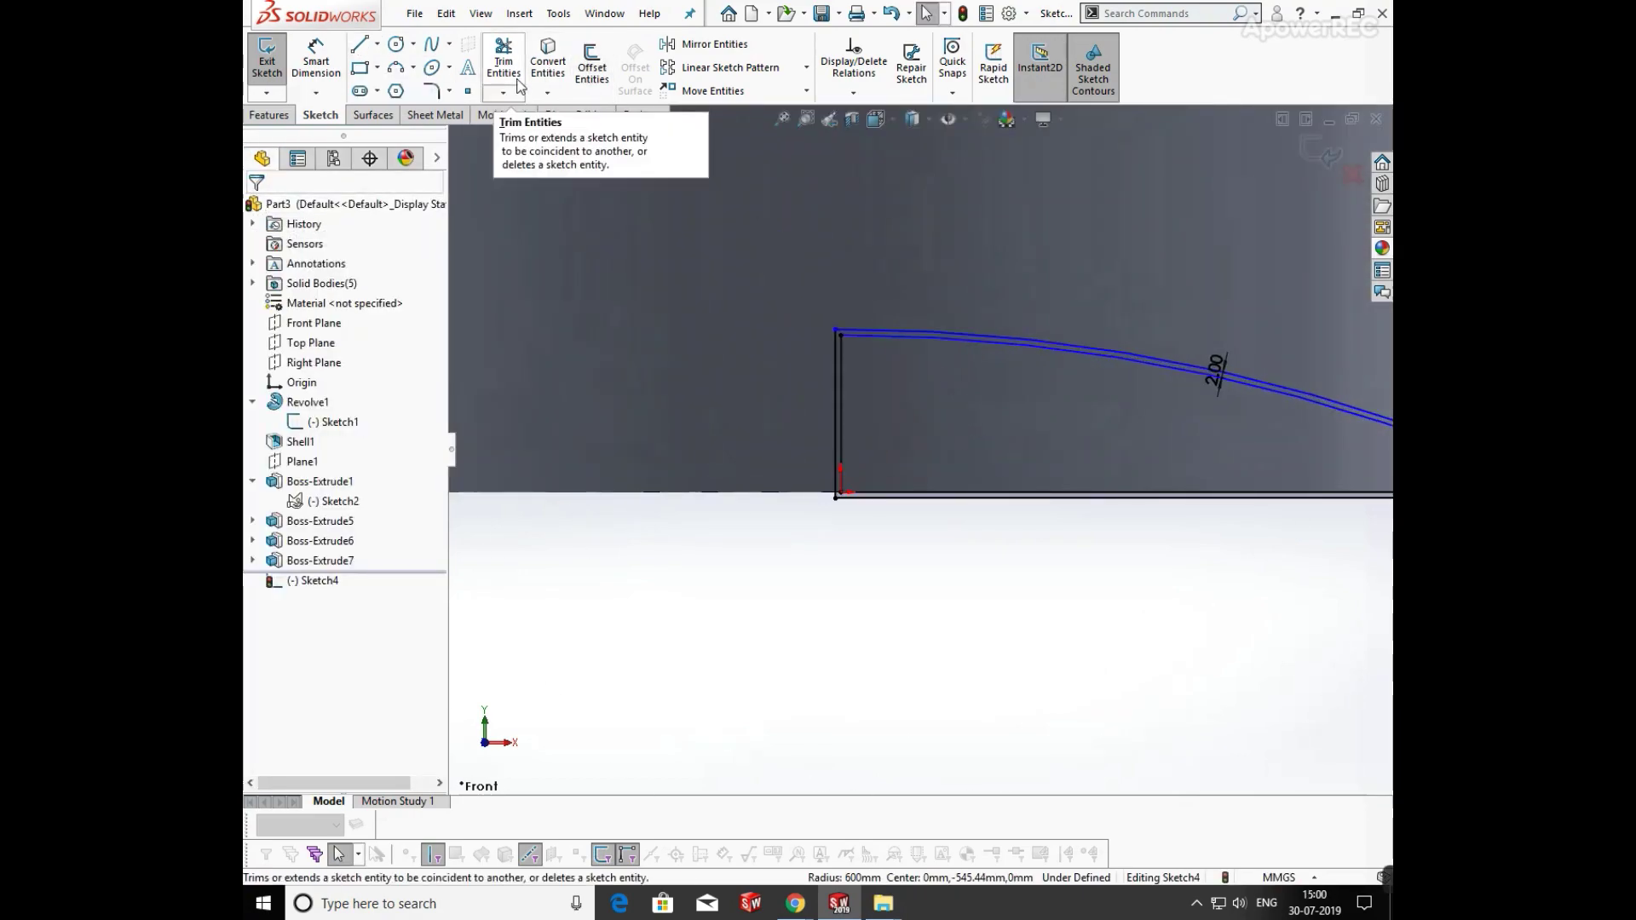
# Draw connected lines from the offset arc's rim end outward, up above the rings, about 330 mm back across, and down to its apex end
pyautogui.click(356, 49)
pyautogui.scroll(5, 1240, 375)
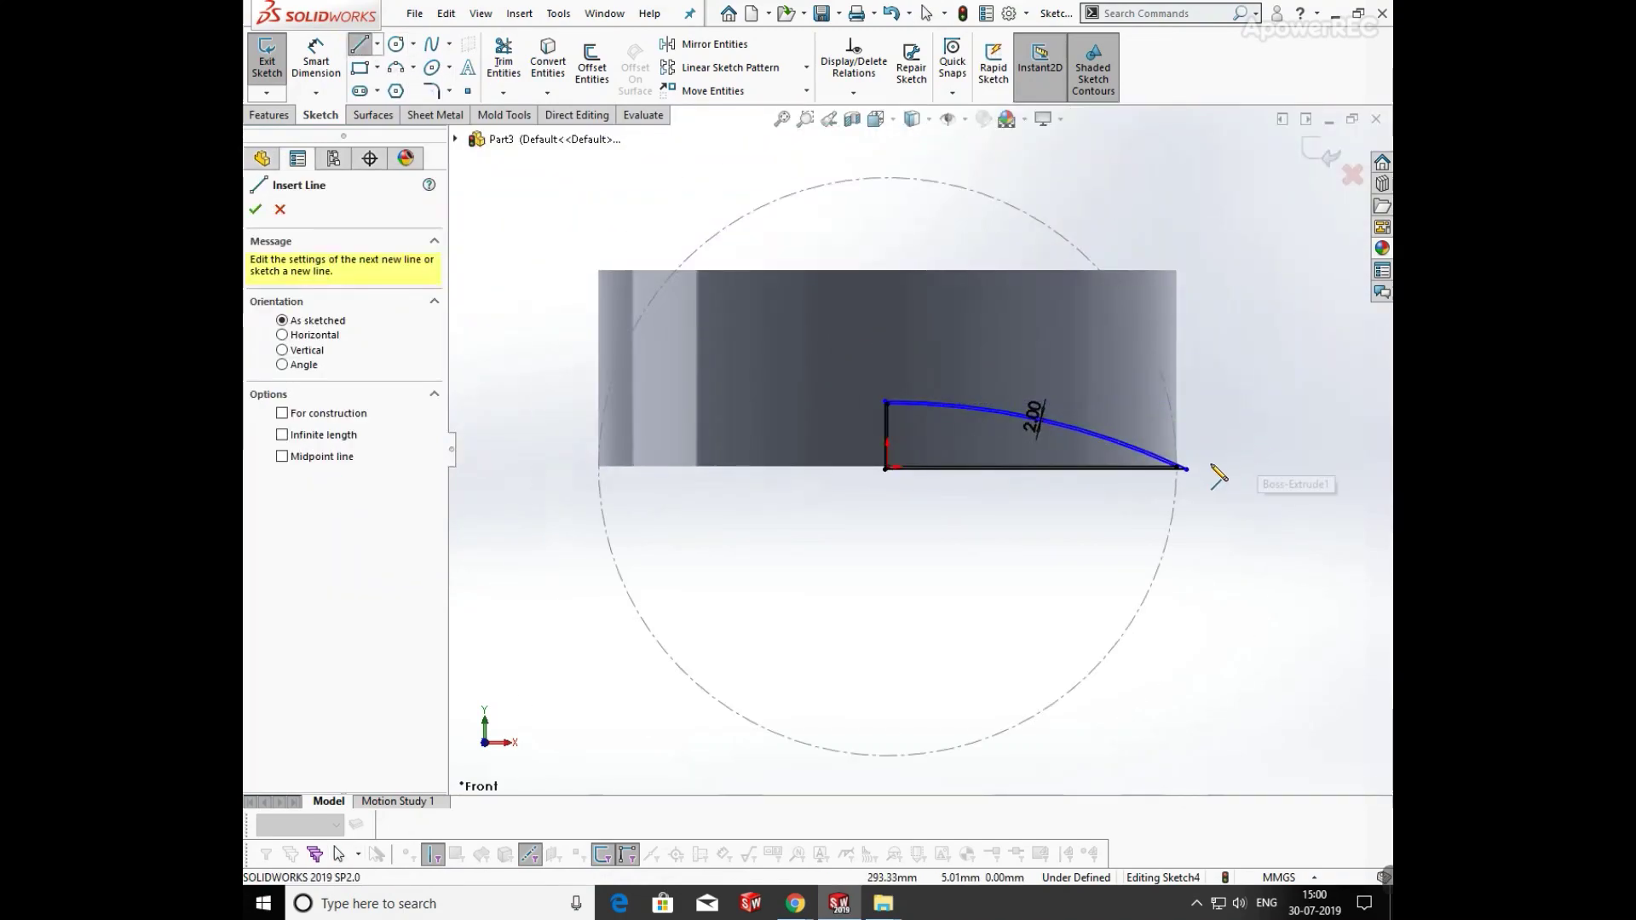
pyautogui.scroll(-5, 1083, 469)
pyautogui.click(1074, 461)
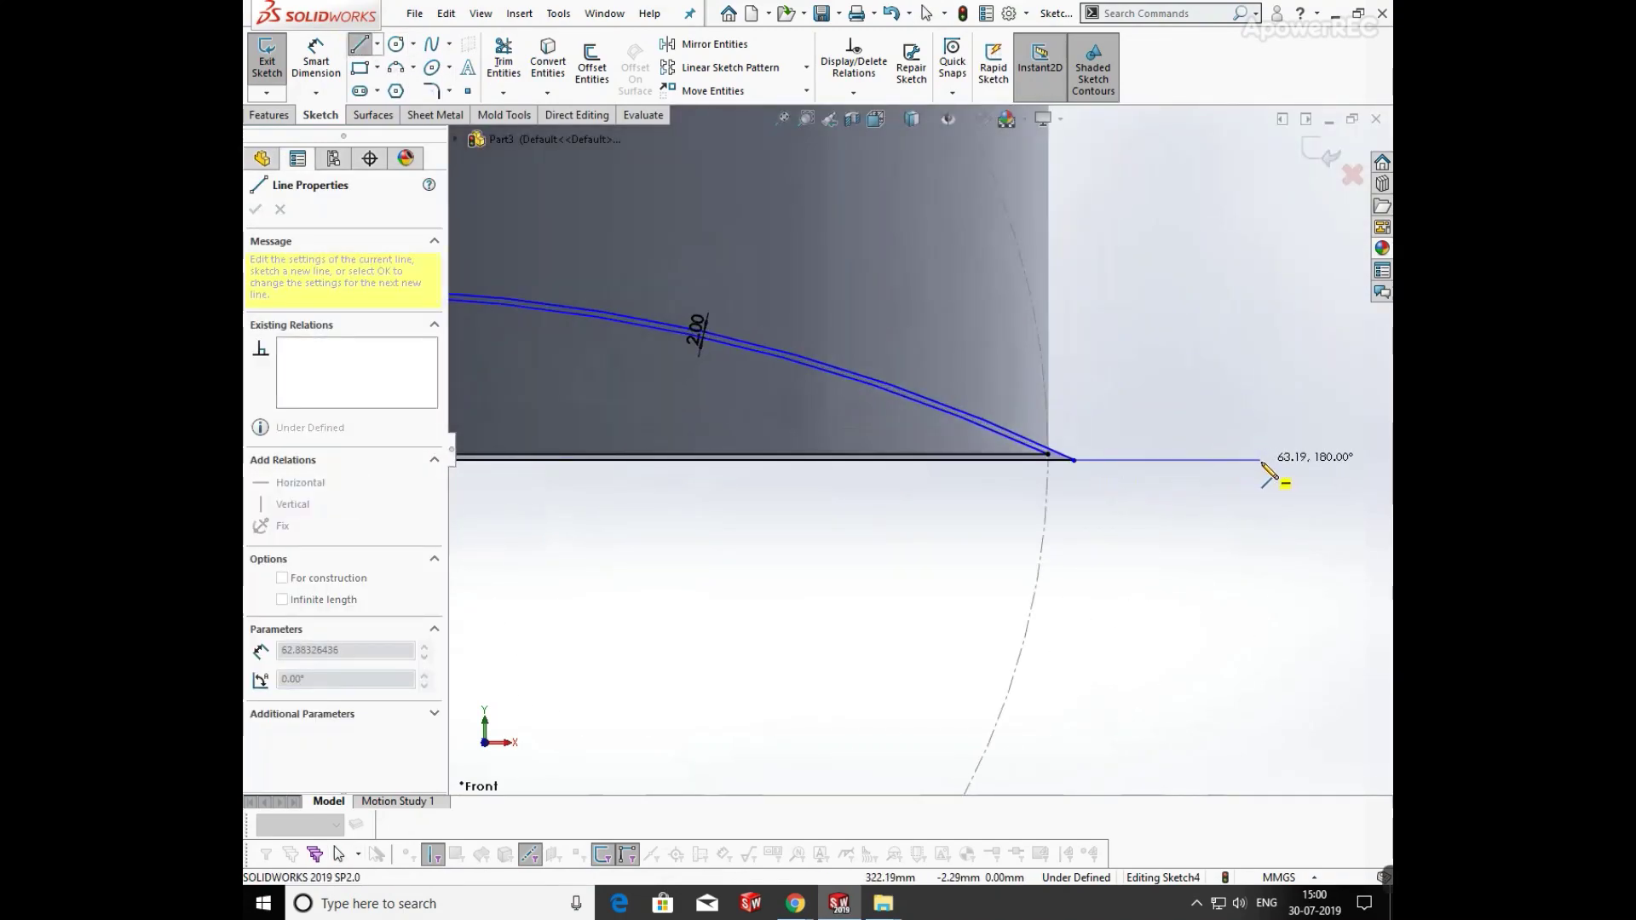
pyautogui.click(1278, 460)
pyautogui.scroll(5, 1279, 460)
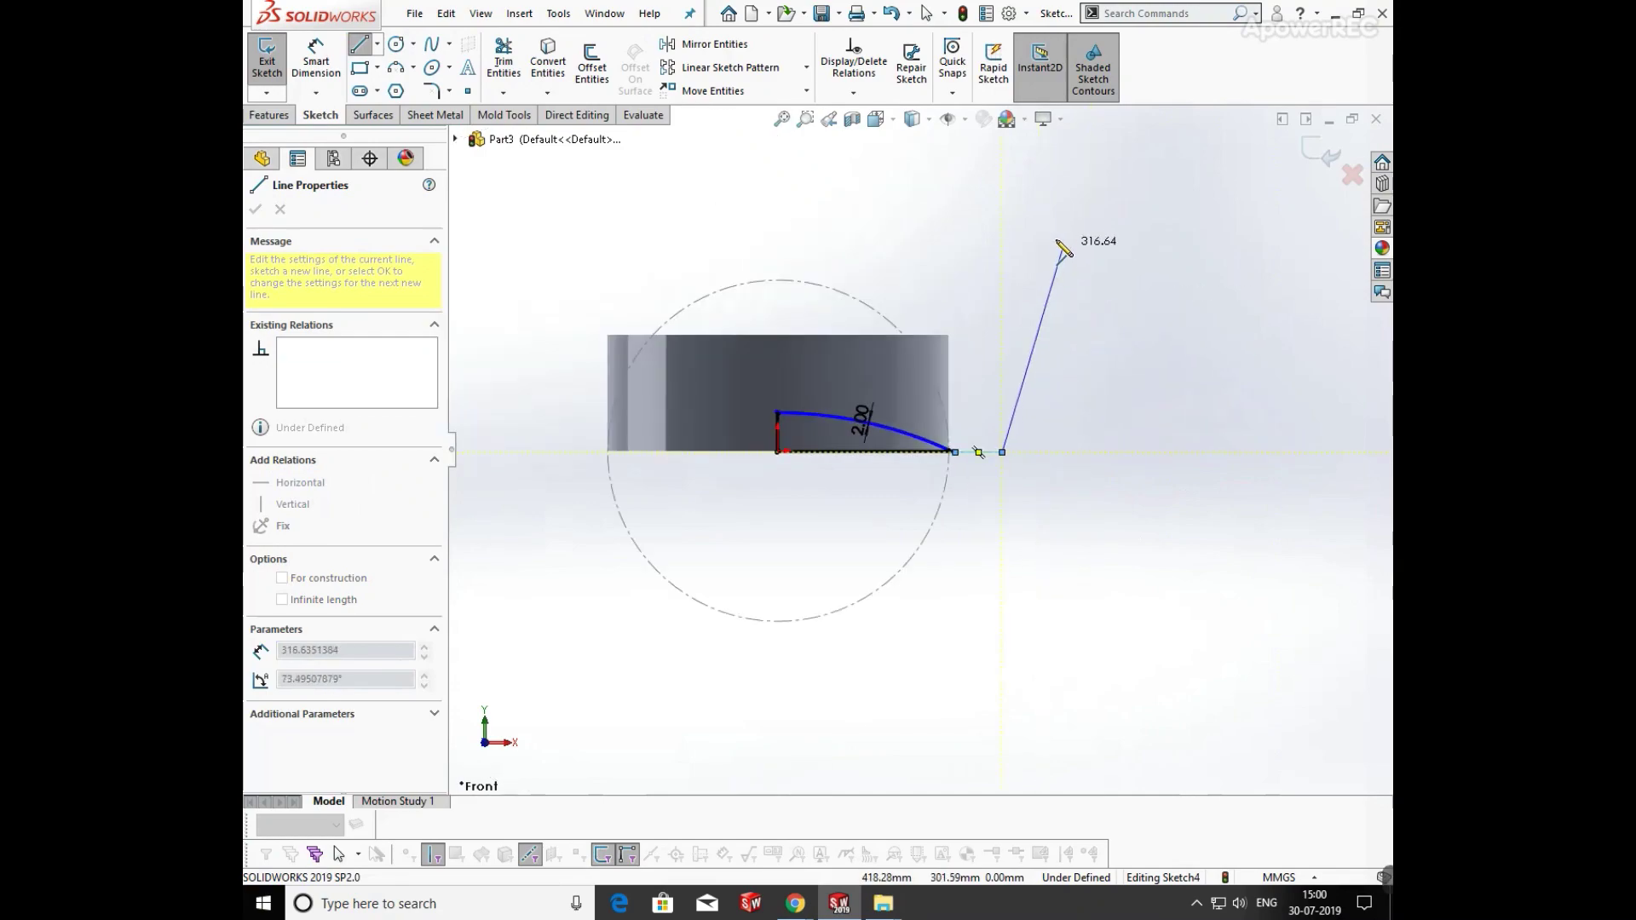
pyautogui.click(1002, 241)
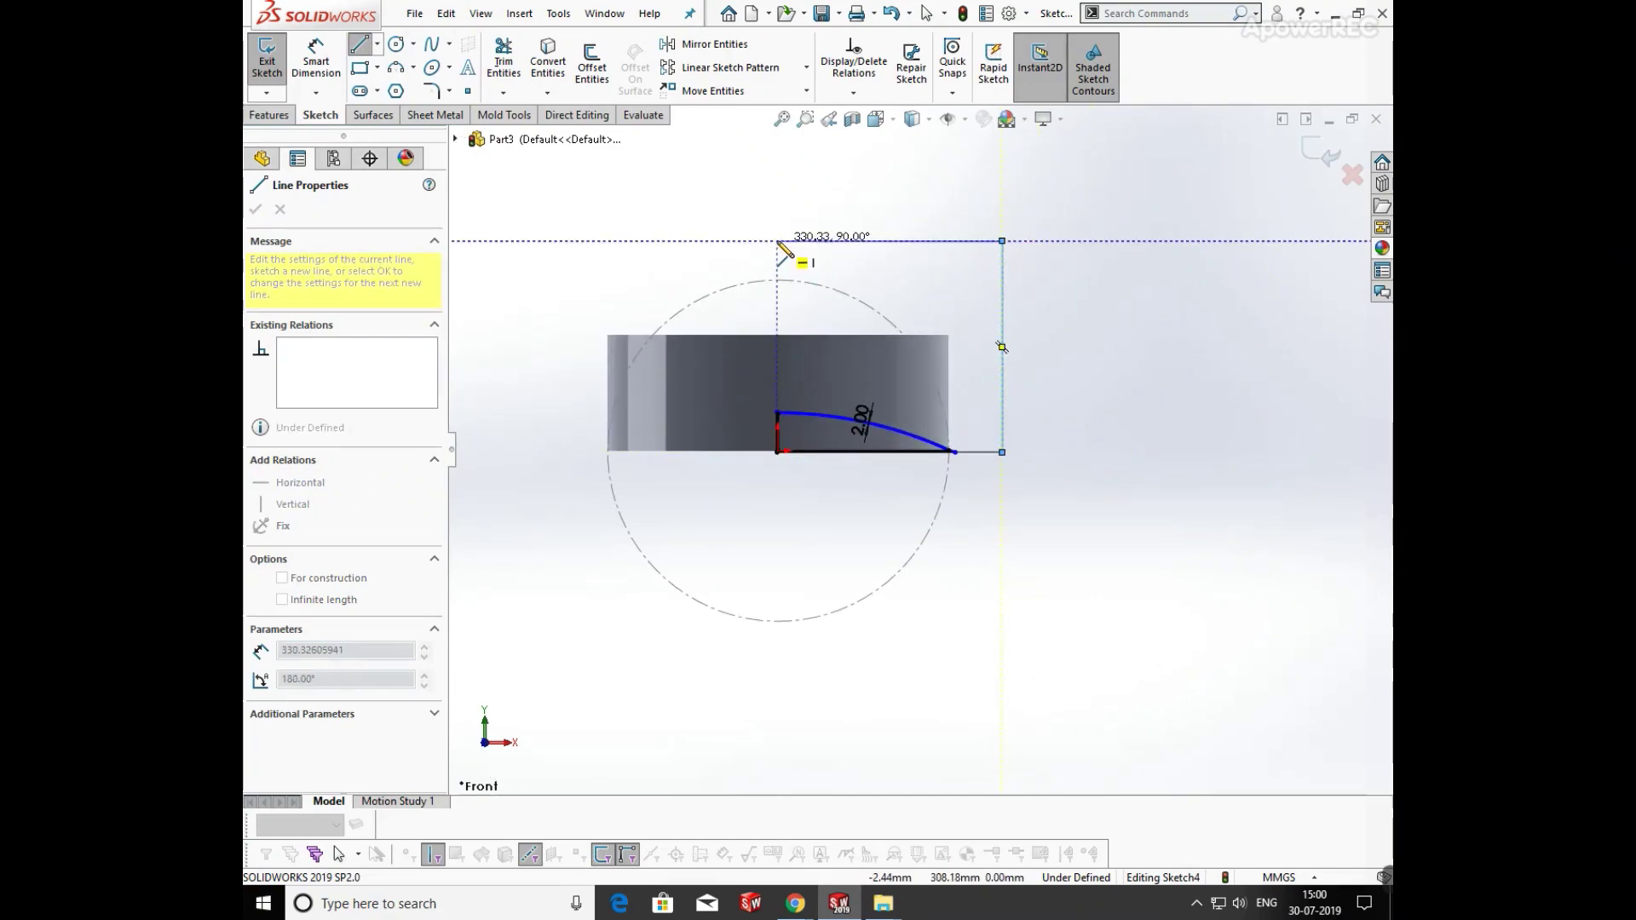
pyautogui.click(783, 241)
pyautogui.scroll(-4, 745, 409)
pyautogui.scroll(-4, 778, 420)
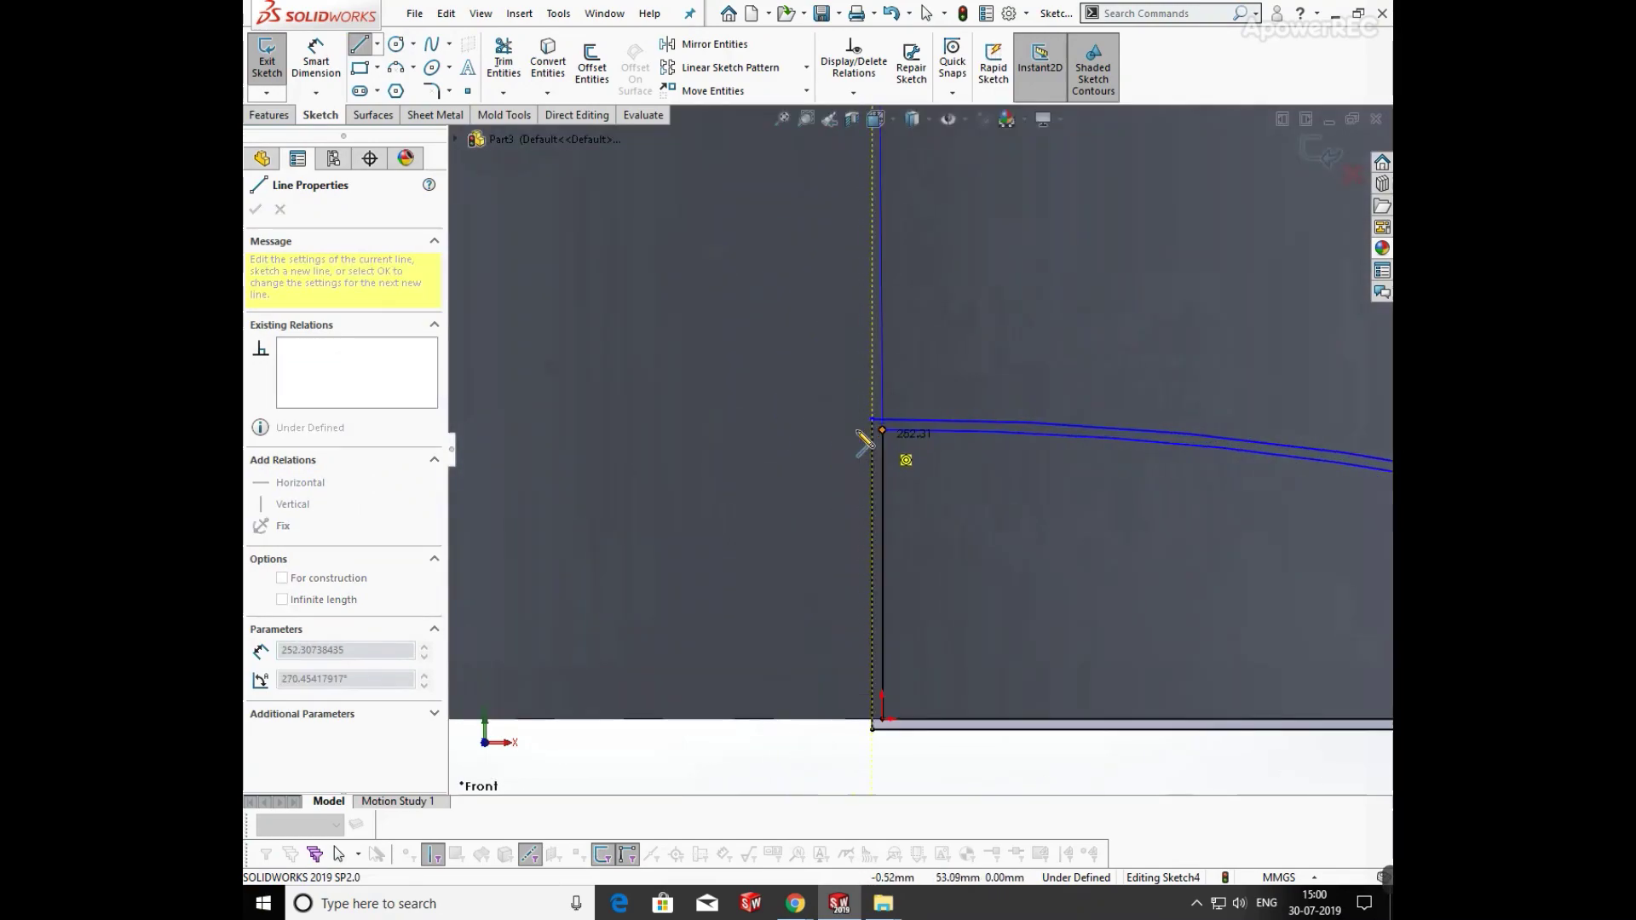
pyautogui.click(874, 421)
pyautogui.rightClick(878, 428)
pyautogui.click(912, 433)
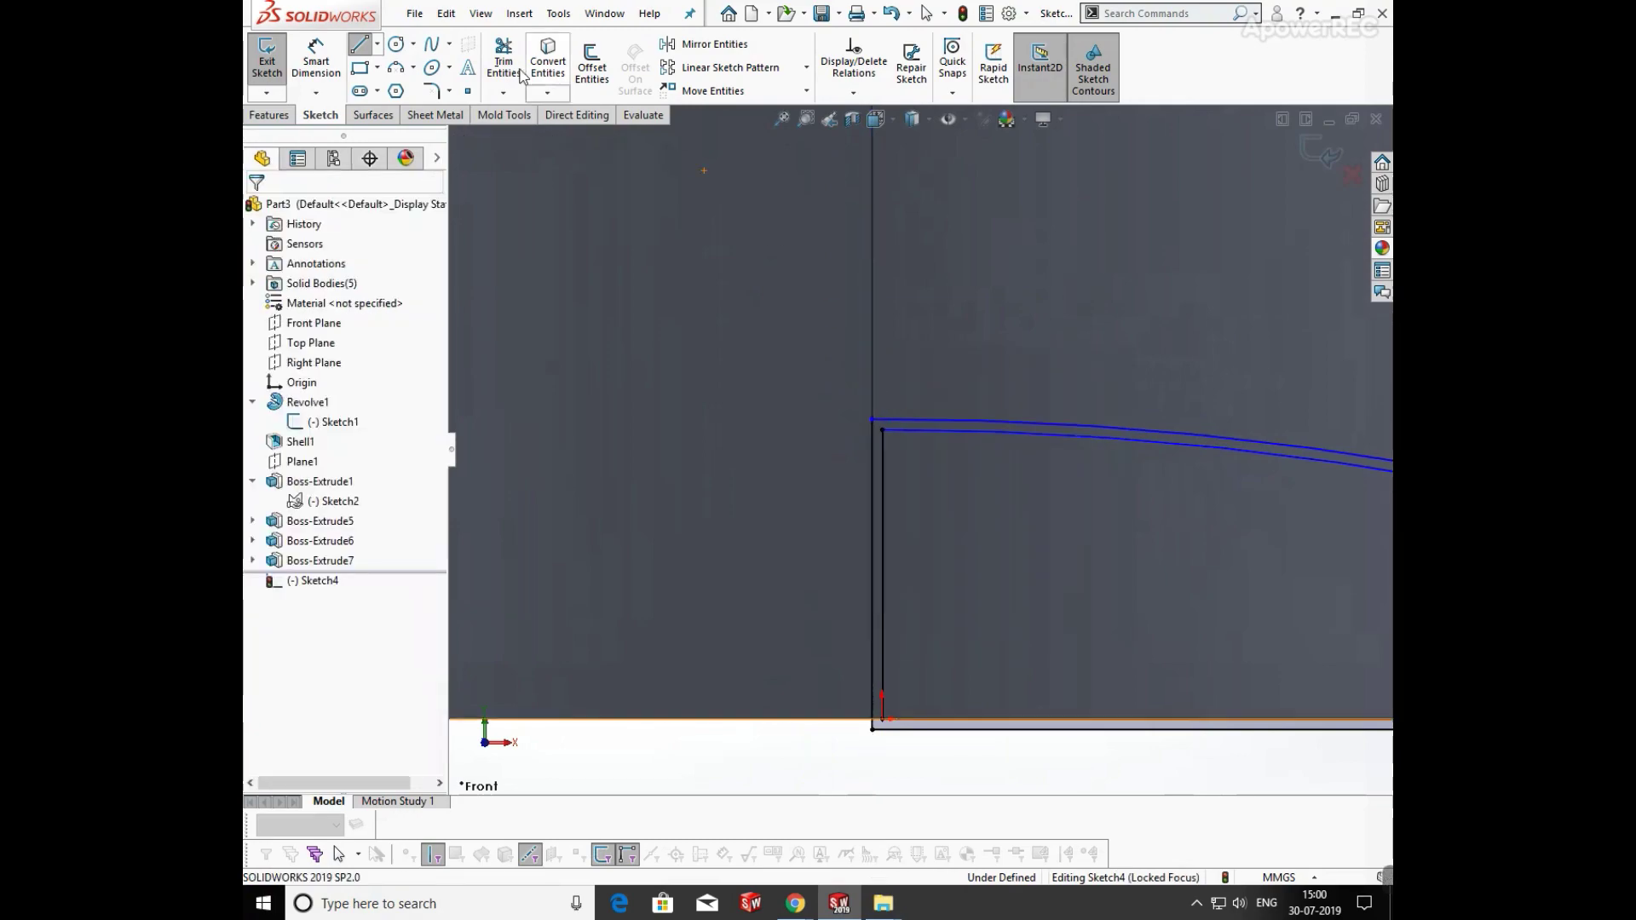
# Power-trim the original dome profile and the offset's straight lines, keeping only the closed region above the offset arc
pyautogui.click(503, 60)
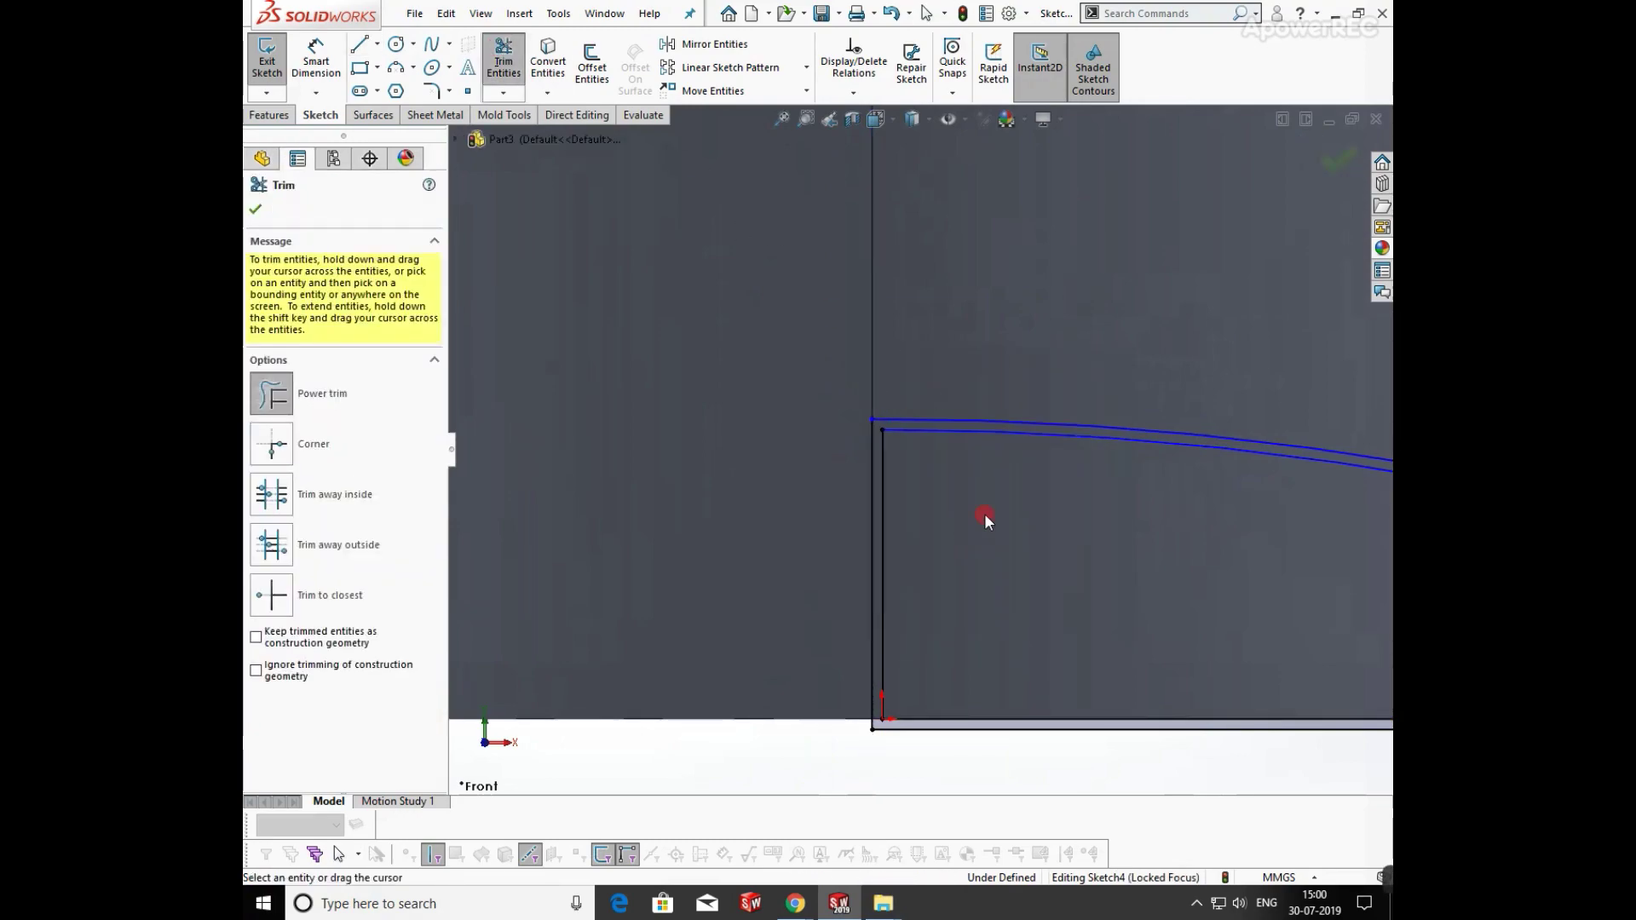
pyautogui.moveTo(984, 513)
pyautogui.mouseDown()
pyautogui.moveTo(917, 523)
pyautogui.moveTo(941, 750)
pyautogui.mouseUp()
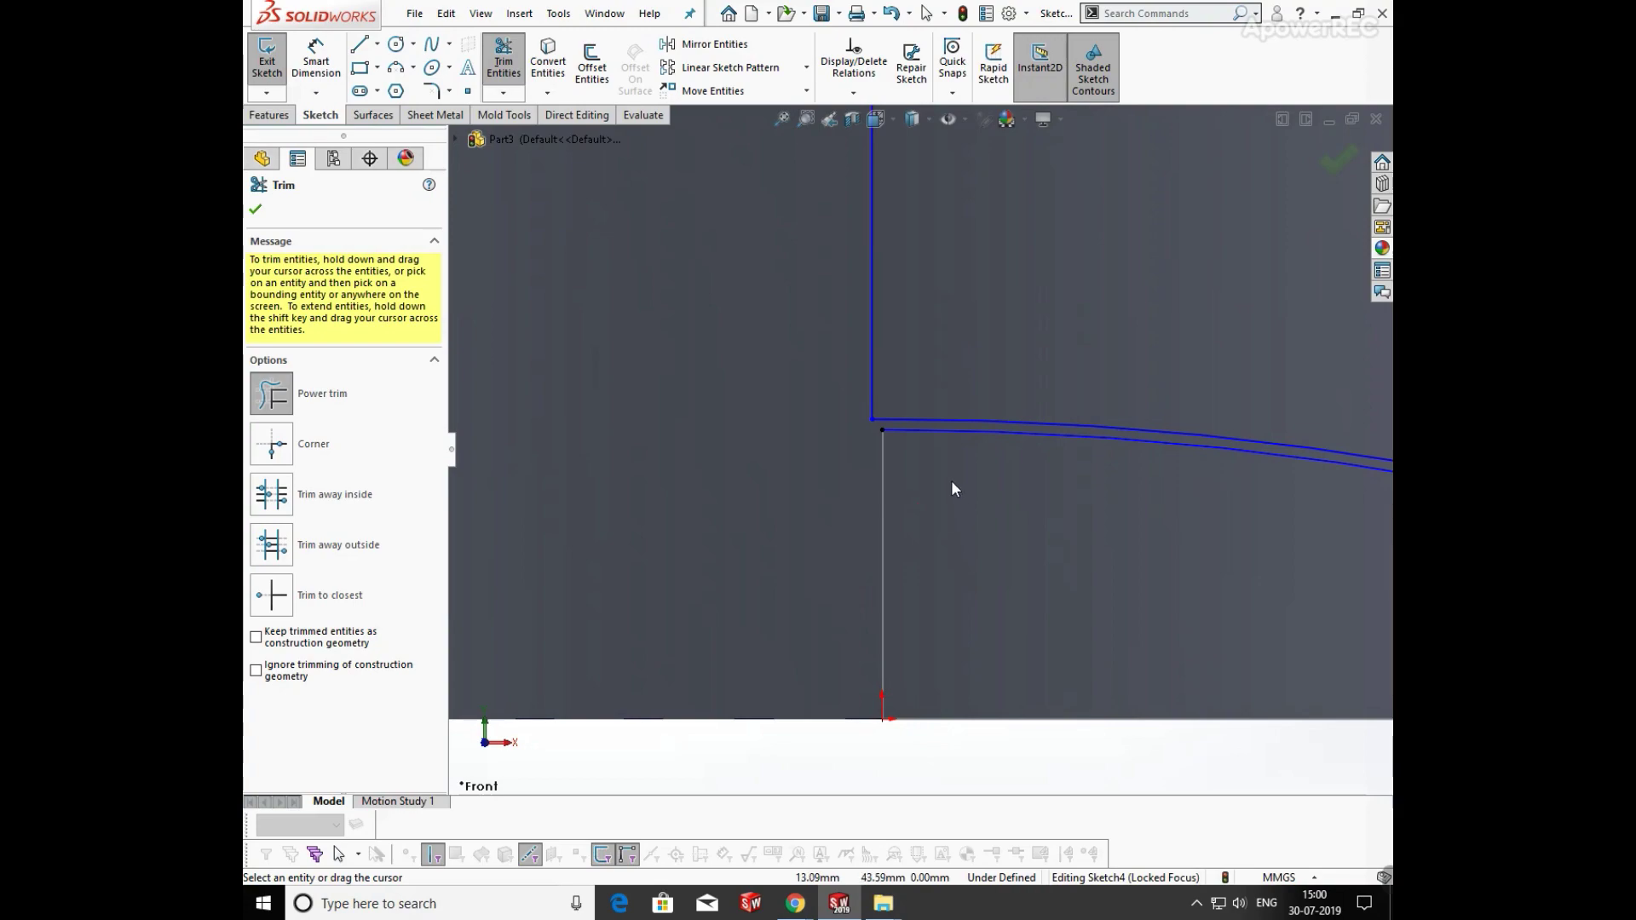
pyautogui.moveTo(950, 433); pyautogui.dragTo(1001, 492)
pyautogui.scroll(6, 1235, 621)
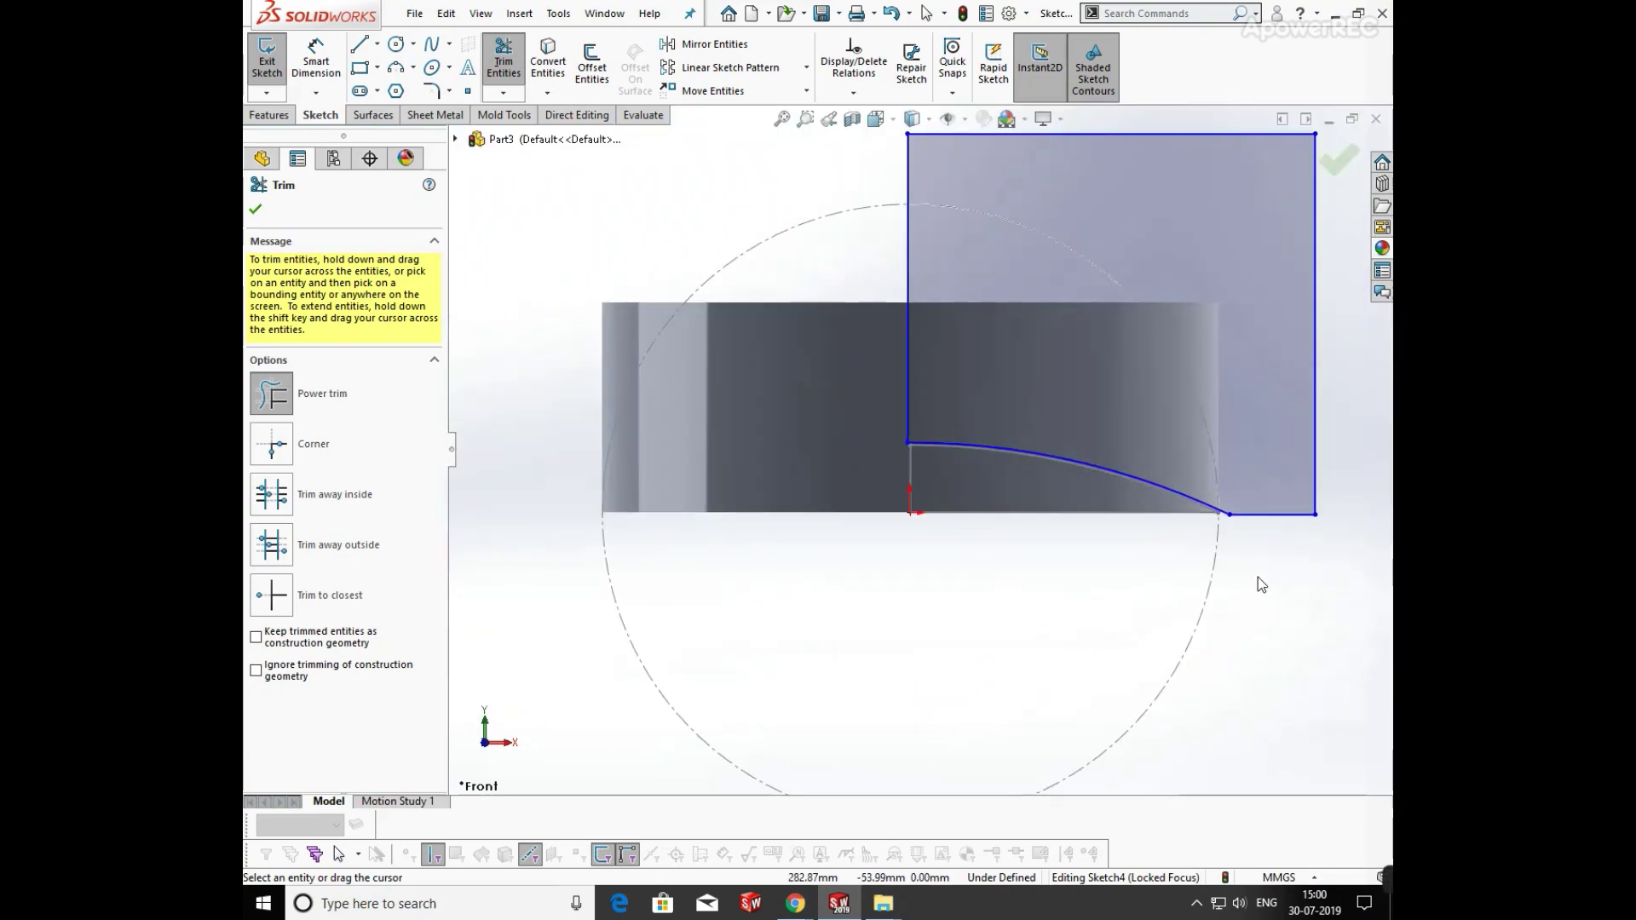
pyautogui.click(255, 208)
# Cut the rings and star down to the dome's curvature with a Revolved Cut of the region about its central vertical line
pyautogui.scroll(2, 922, 448)
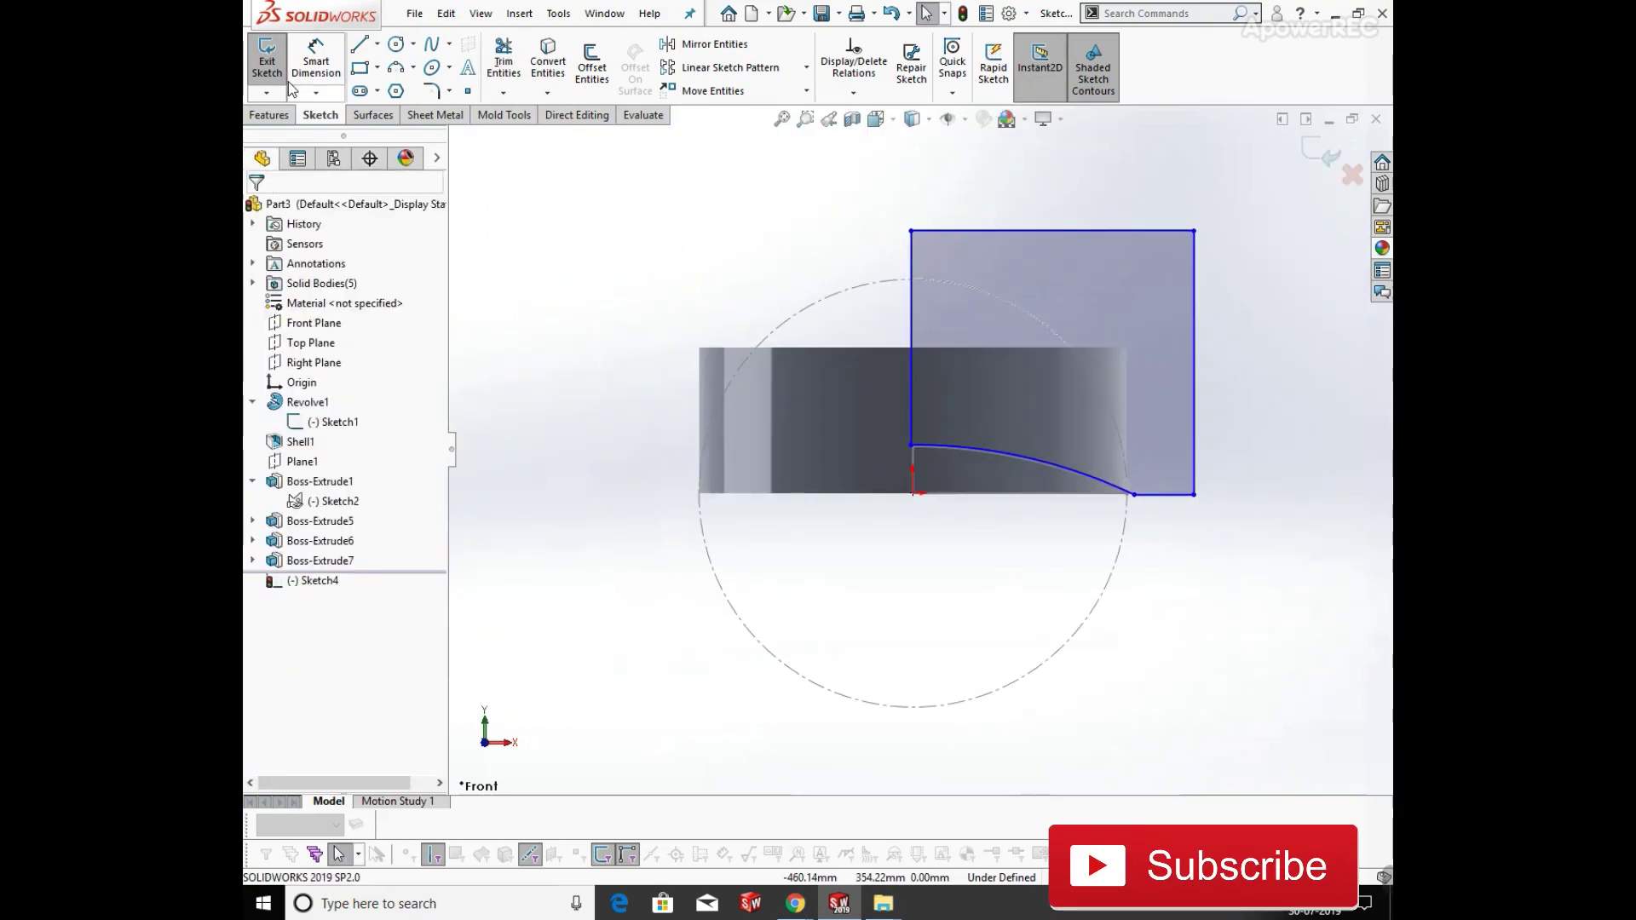
pyautogui.click(279, 115)
pyautogui.click(605, 69)
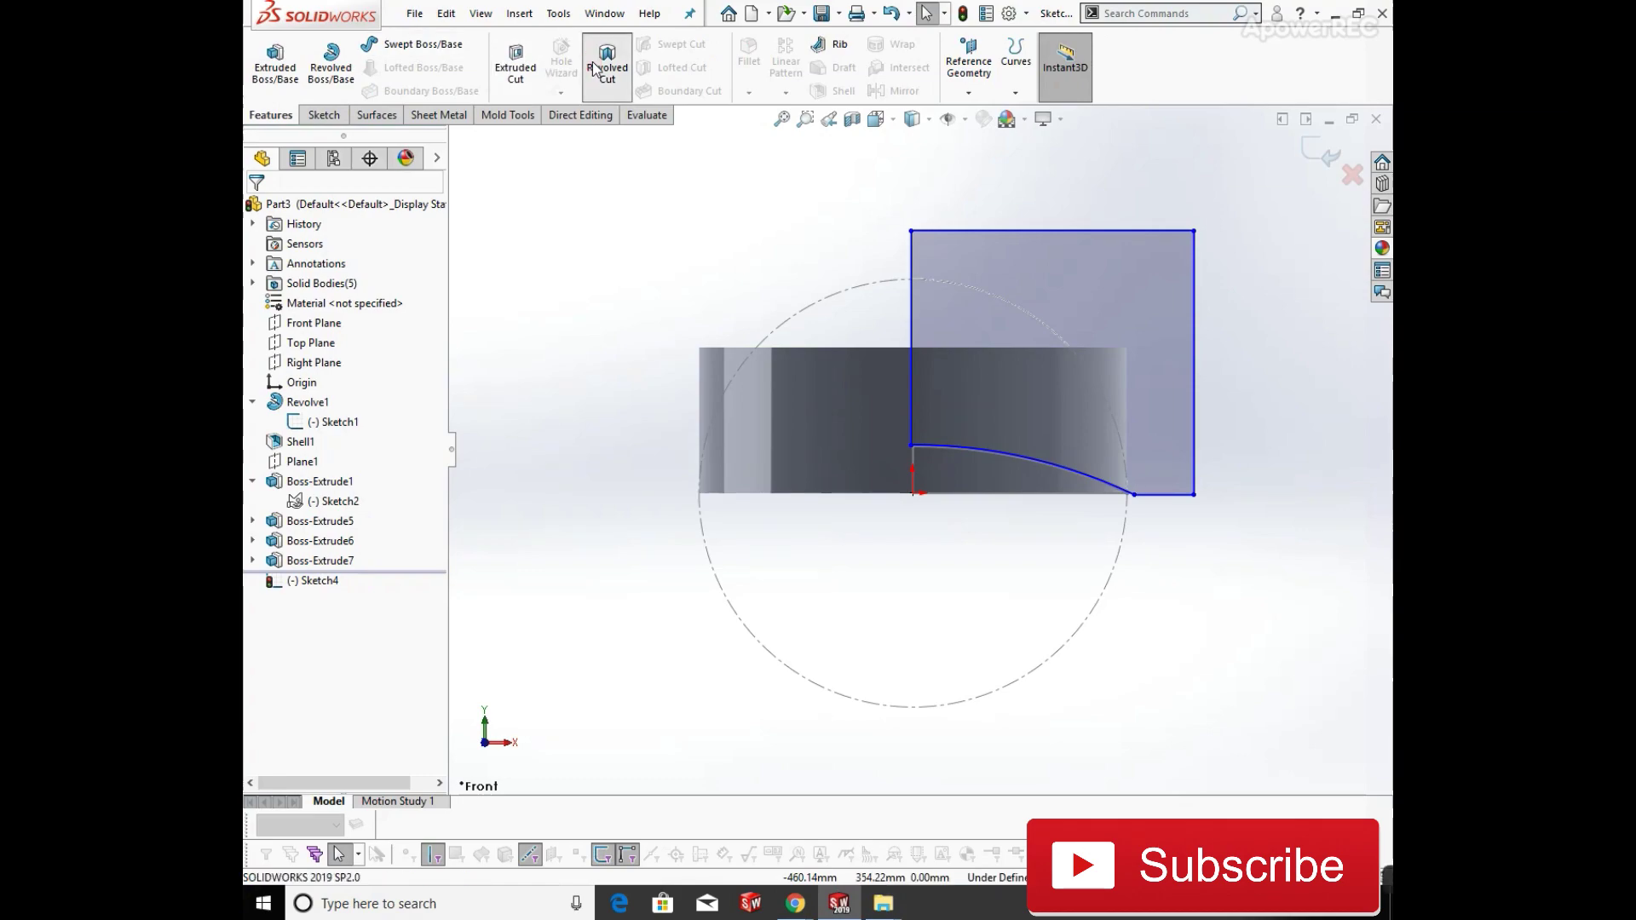
pyautogui.click(911, 309)
pyautogui.click(255, 209)
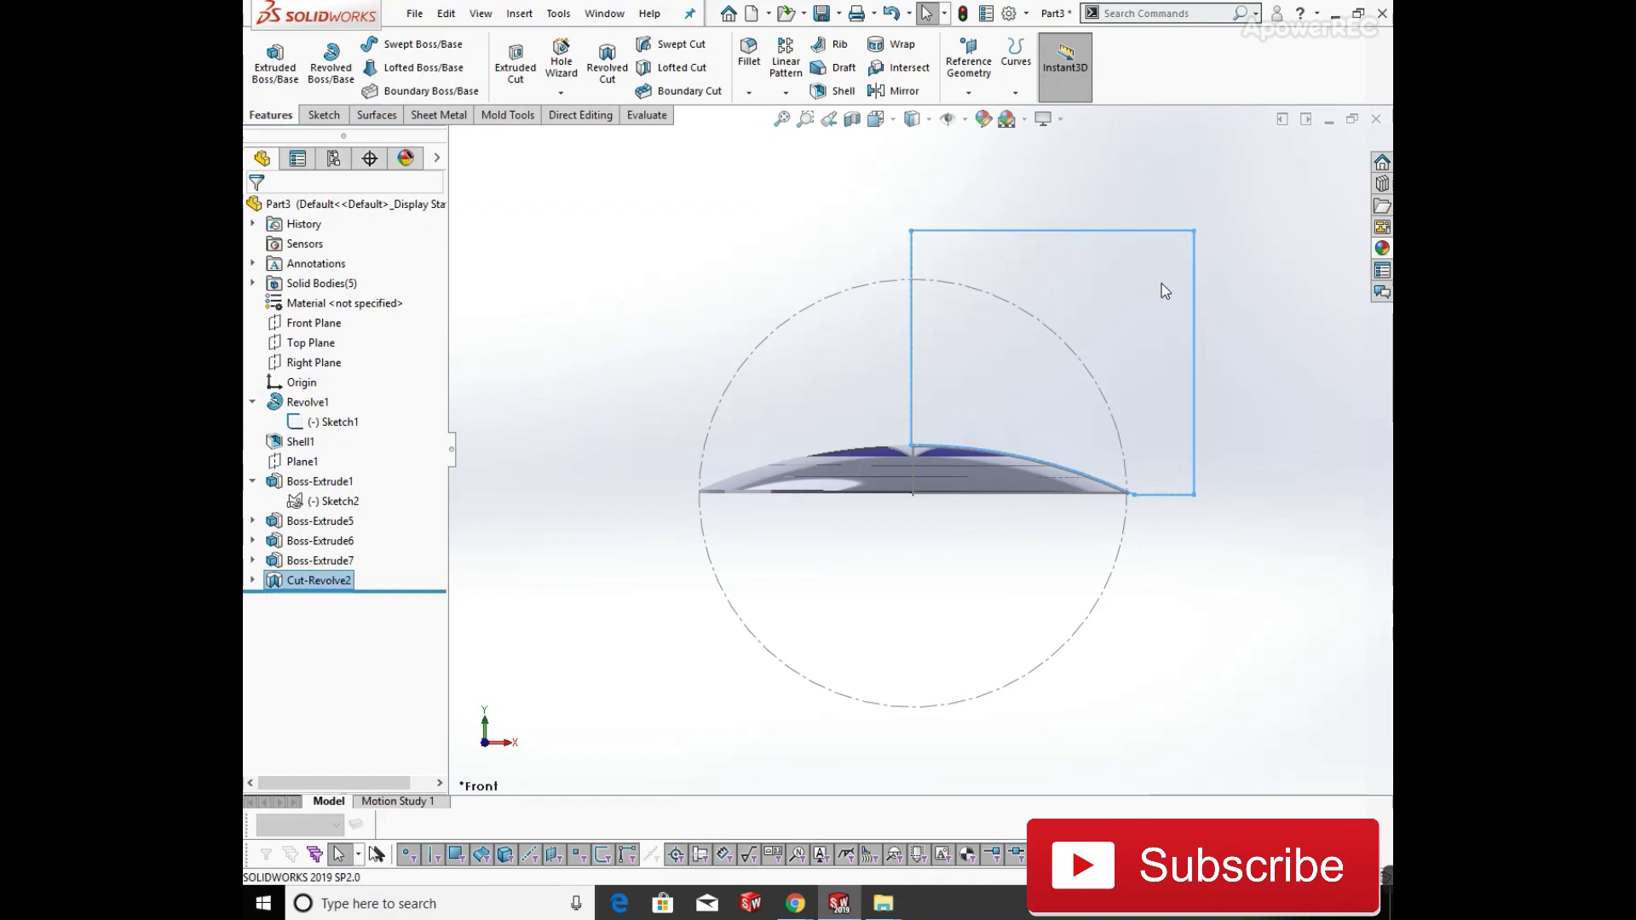
# Hide the dome's revolve profile sketch
pyautogui.click(1144, 313)
pyautogui.moveTo(1113, 329)
pyautogui.mouseDown(button='middle')
pyautogui.moveTo(1088, 392)
pyautogui.moveTo(1171, 484)
pyautogui.mouseUp(button='middle')
pyautogui.click(1090, 381)
pyautogui.click(1161, 362)
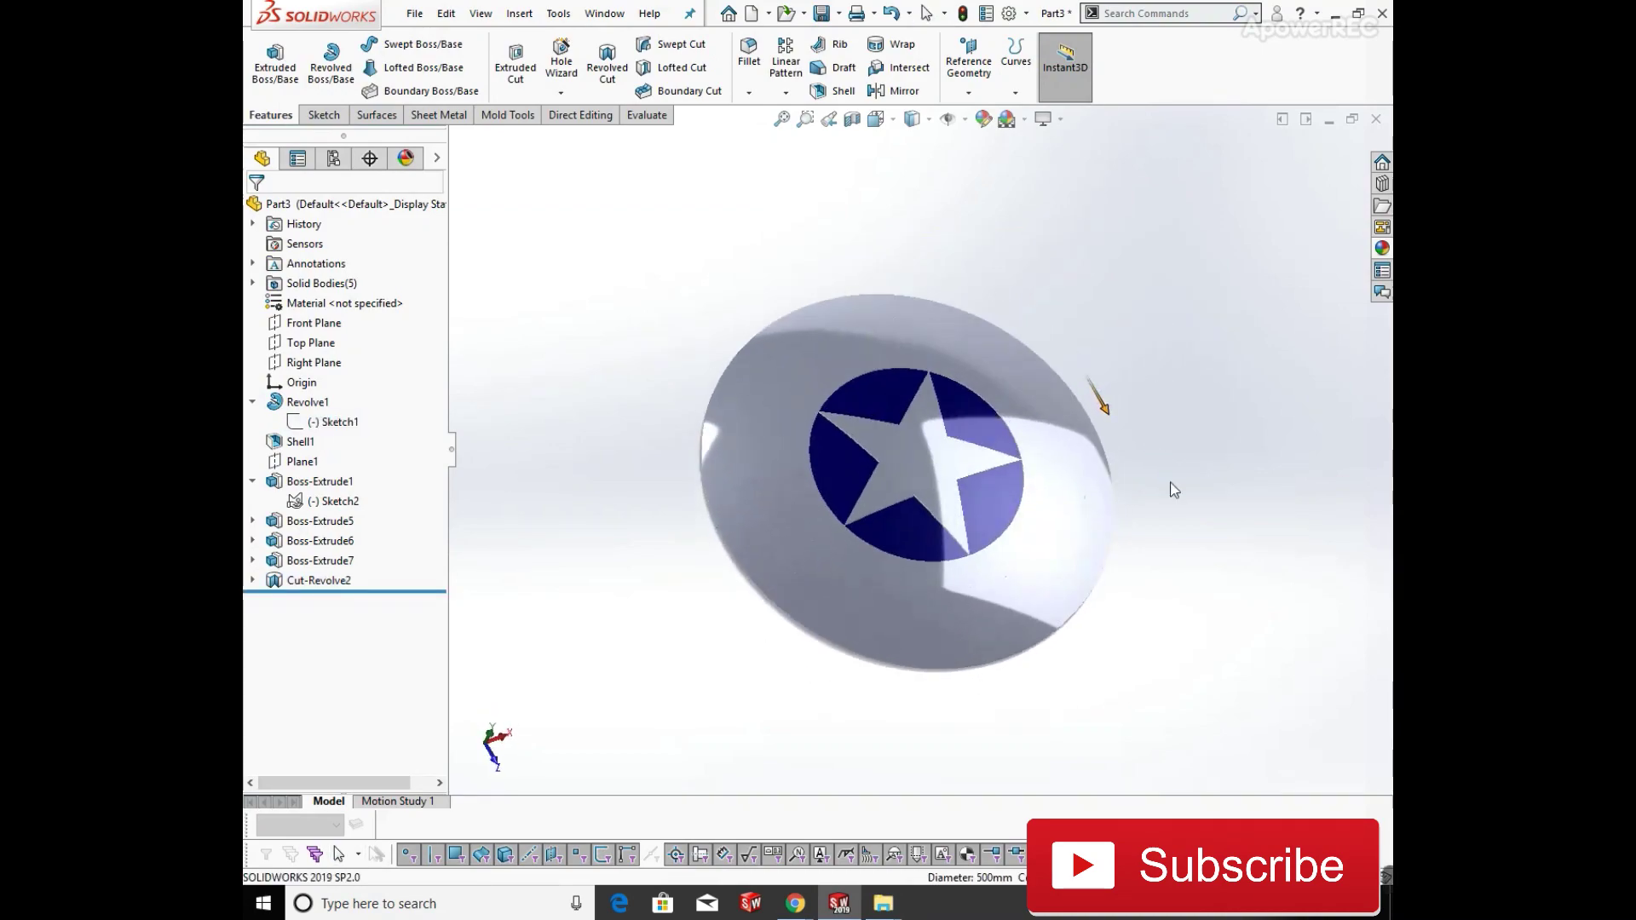
# Color the outermost ring body dark red (RGB 192, 0, 0)
pyautogui.click(1106, 486)
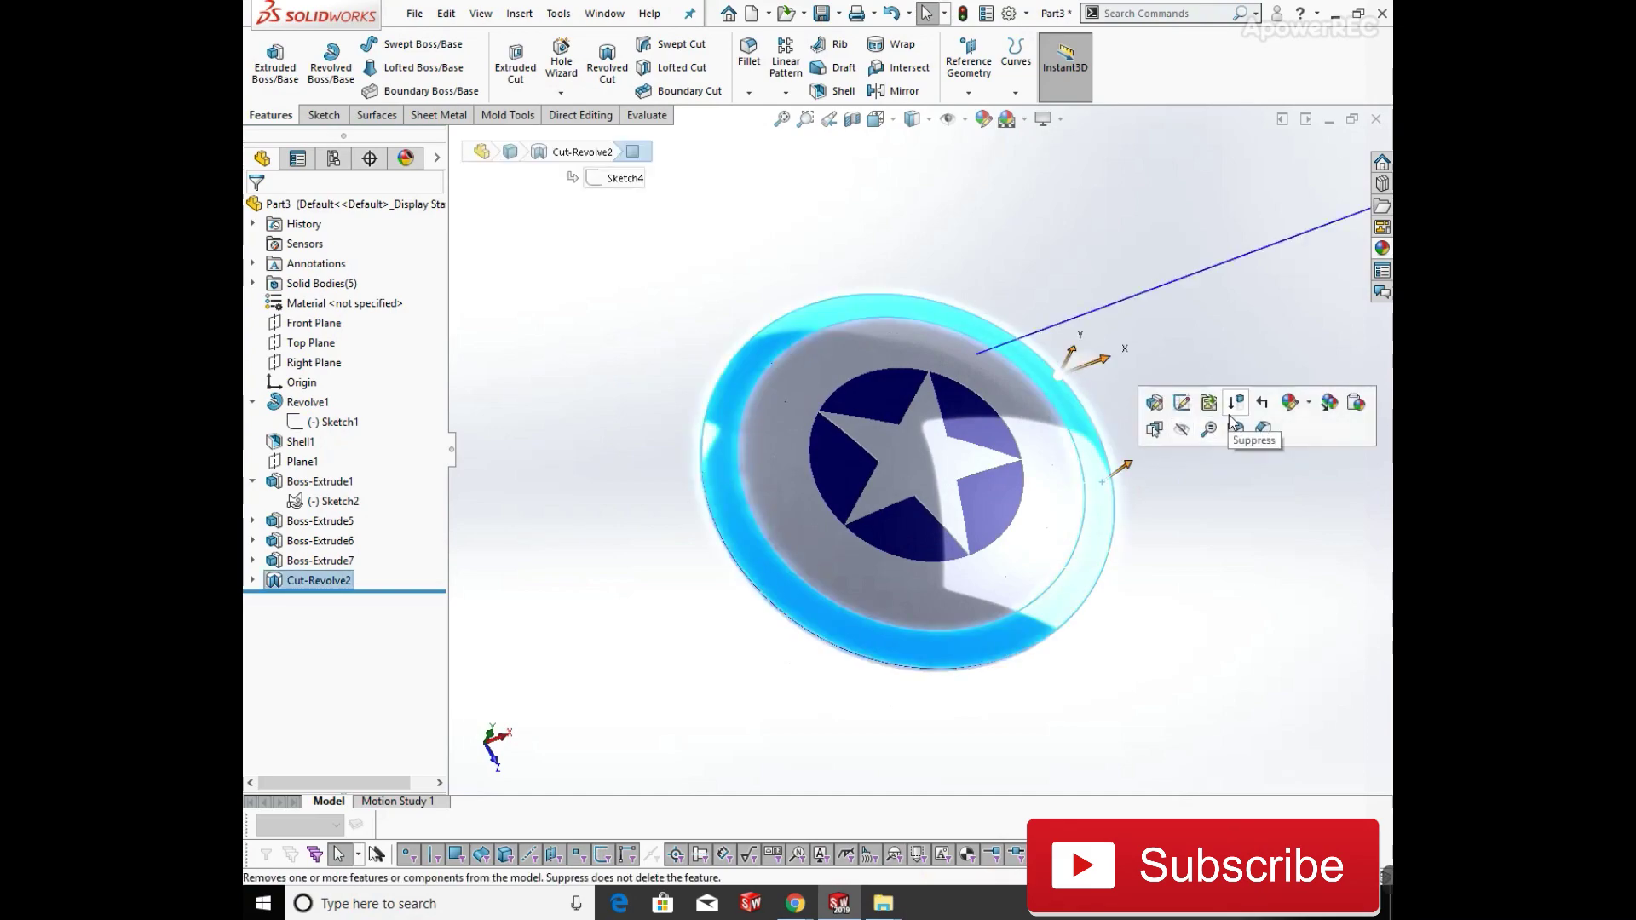
pyautogui.click(1291, 403)
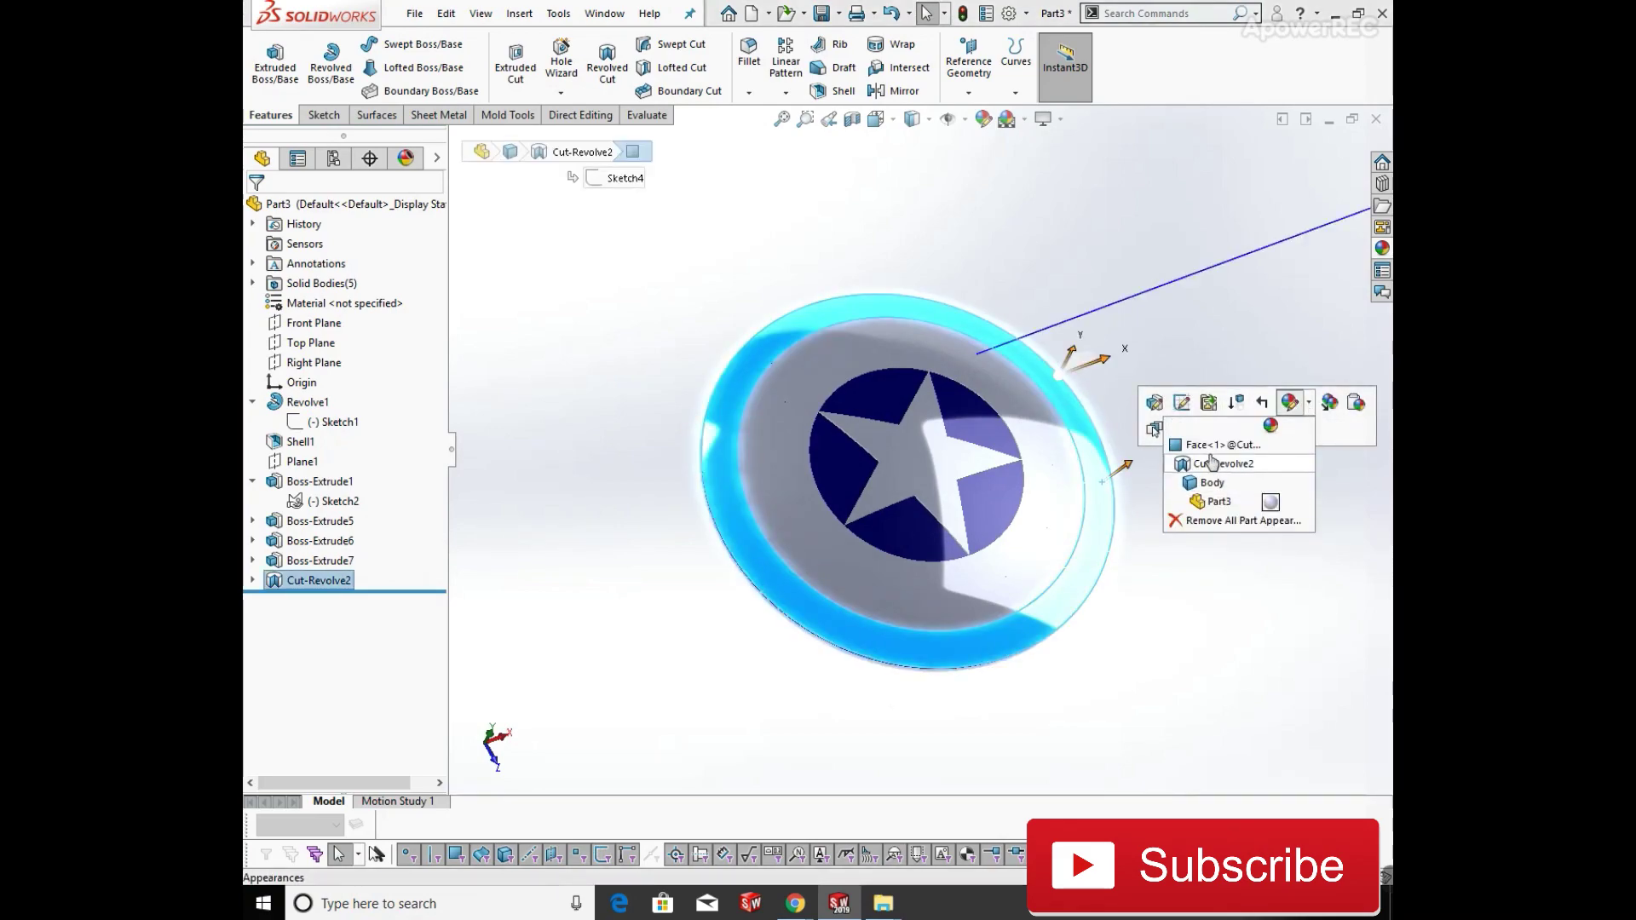
pyautogui.click(1211, 483)
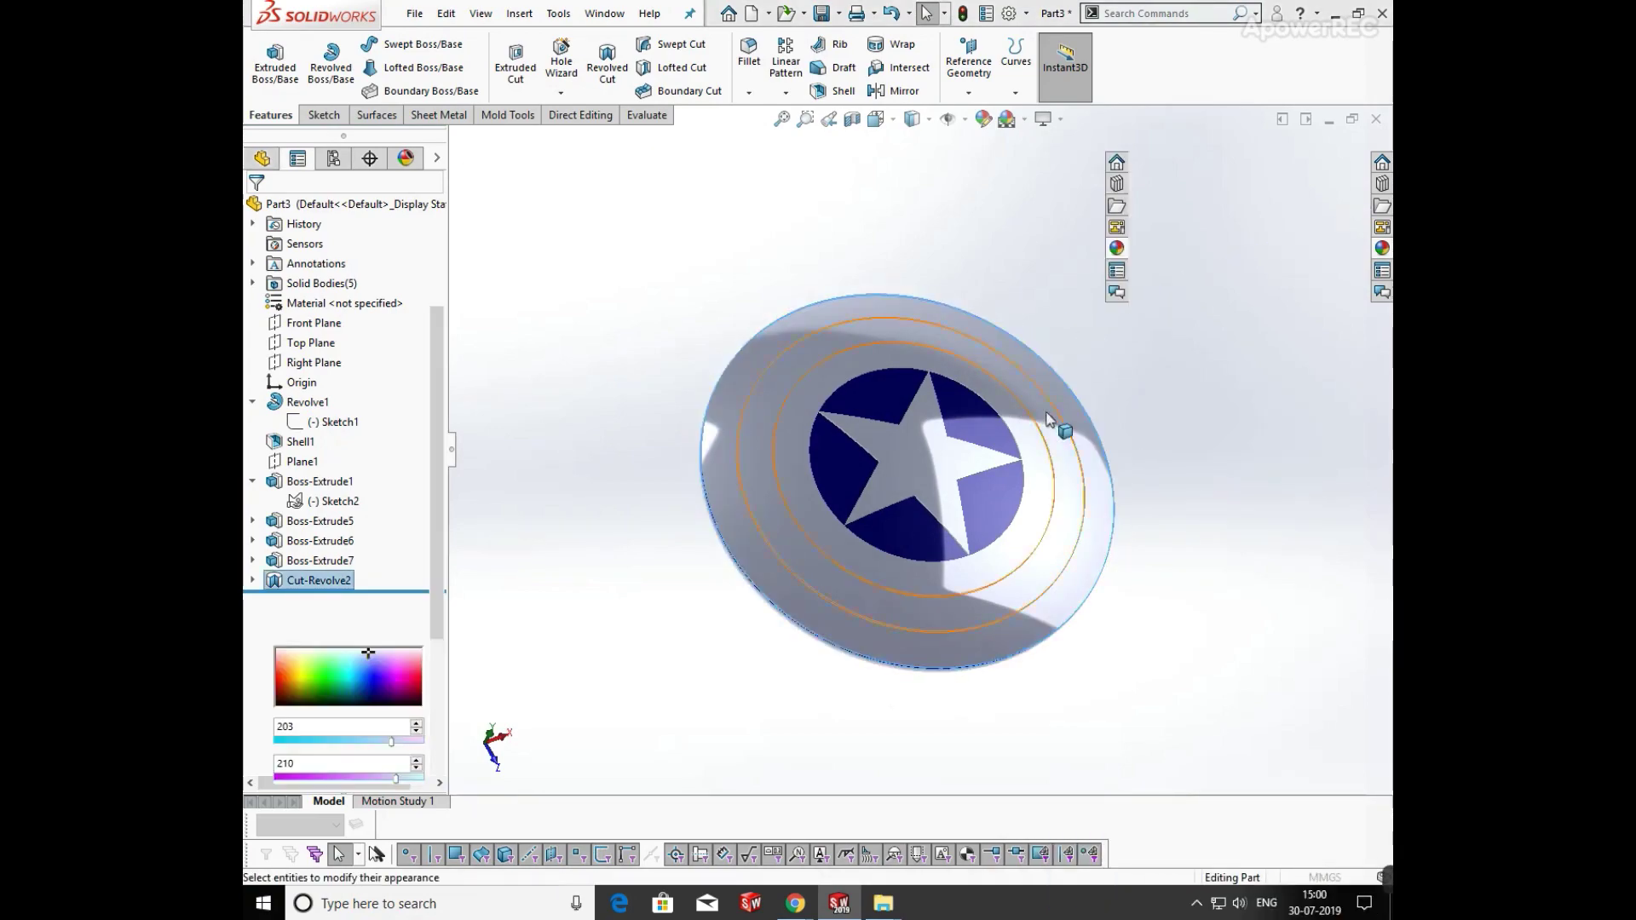
pyautogui.click(303, 595)
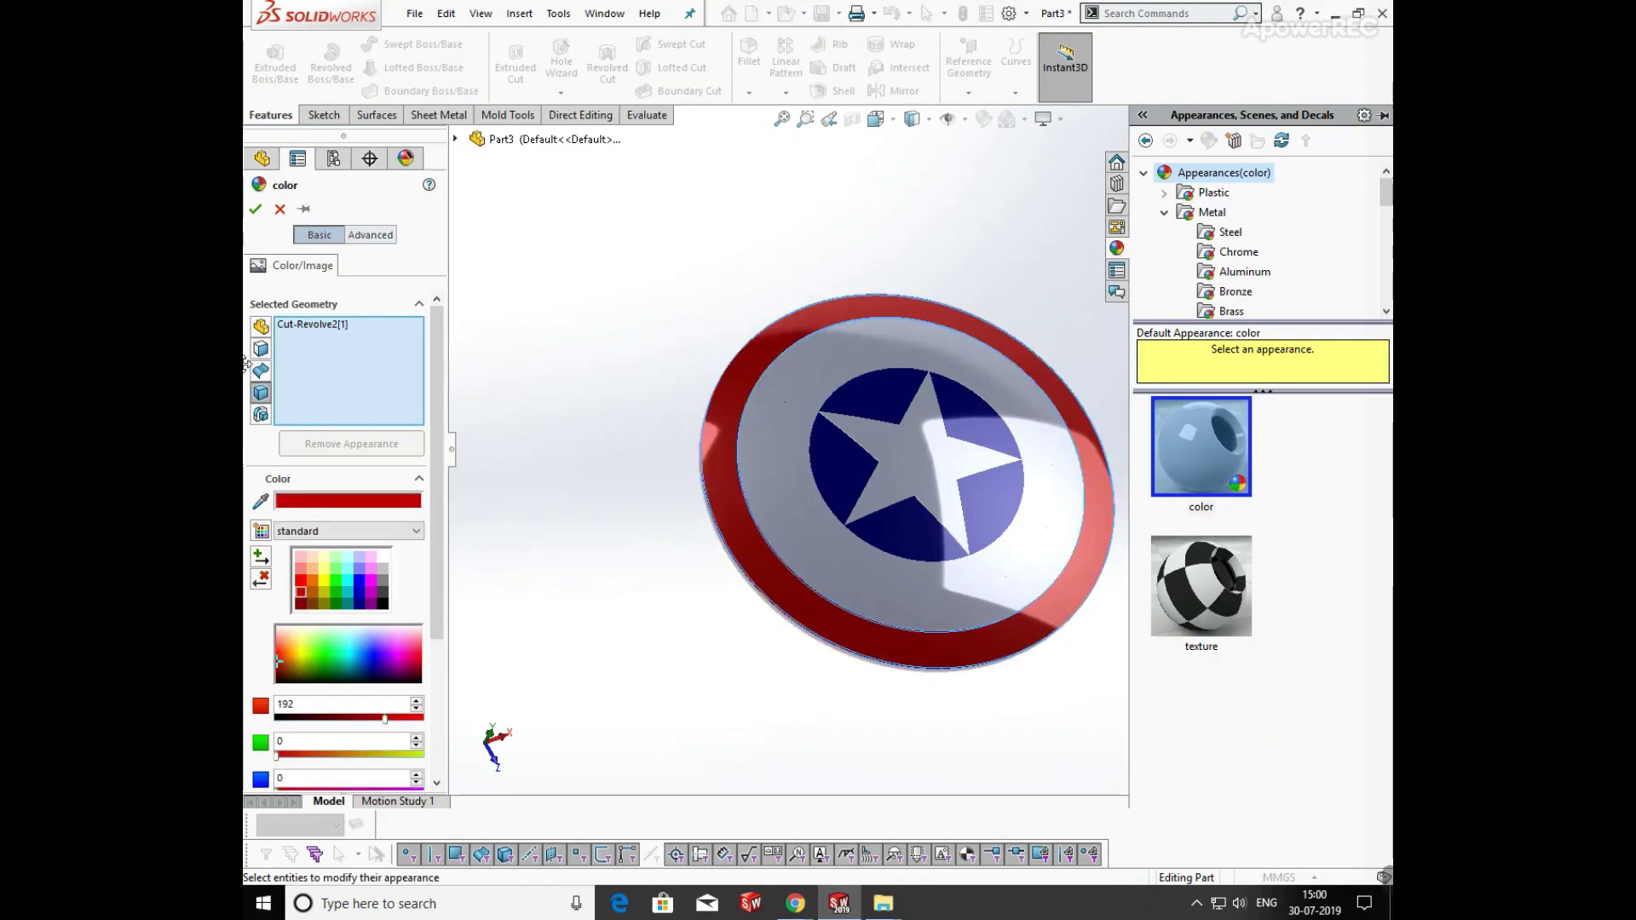
pyautogui.click(256, 209)
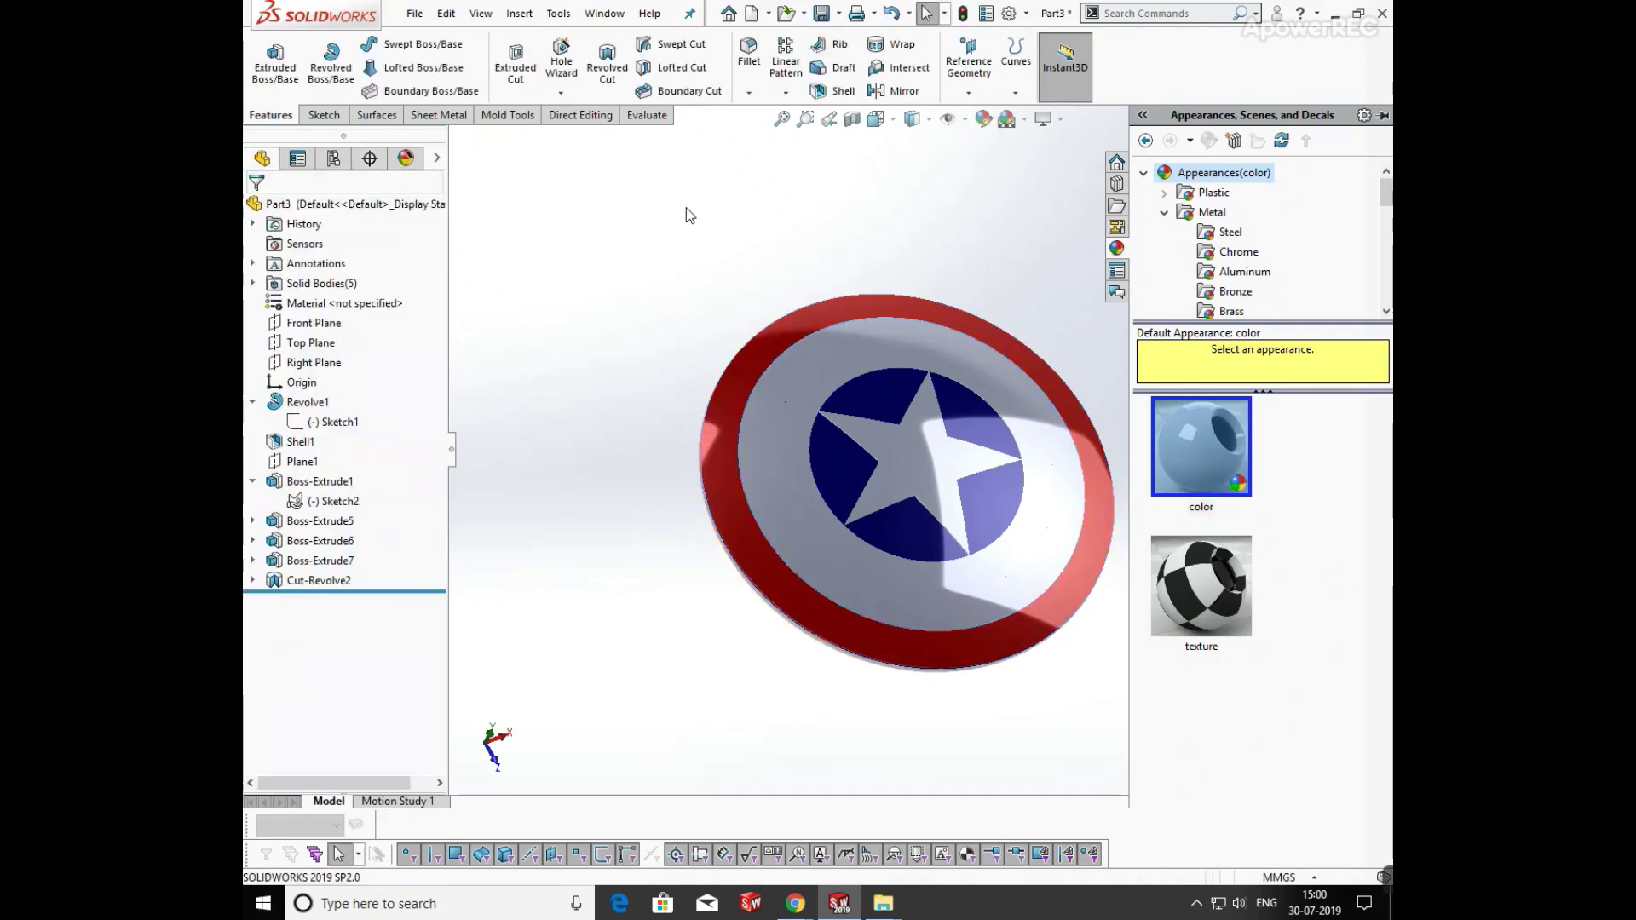
# Color the ring body around the star's blue circle dark red (RGB 192, 0, 0)
pyautogui.click(803, 423)
pyautogui.click(1011, 346)
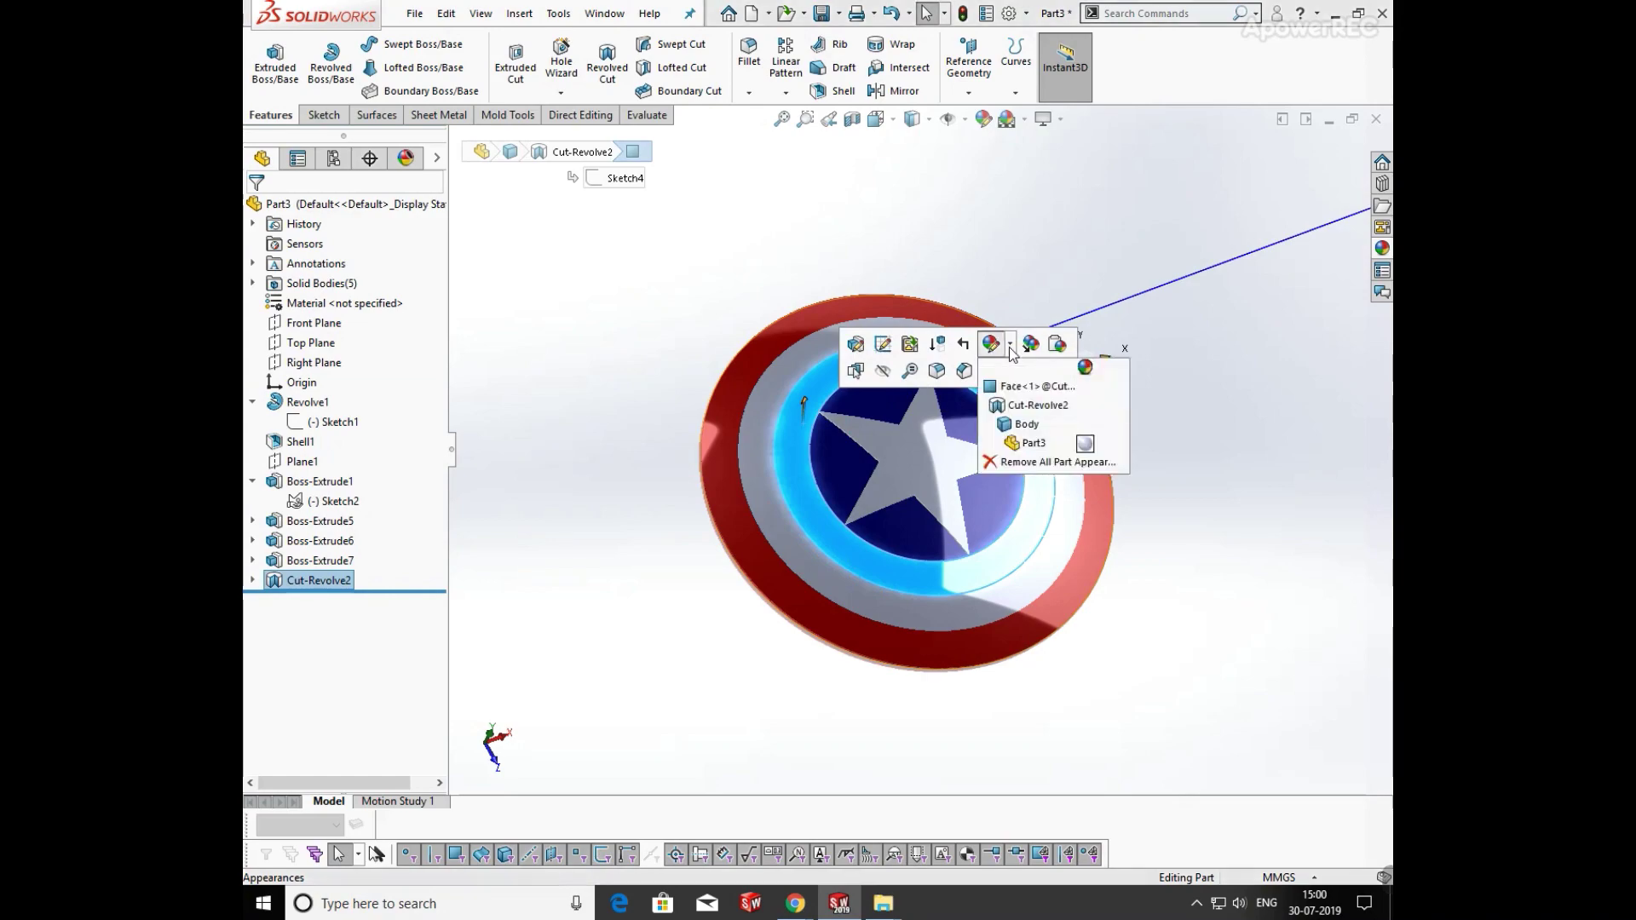
pyautogui.click(1018, 425)
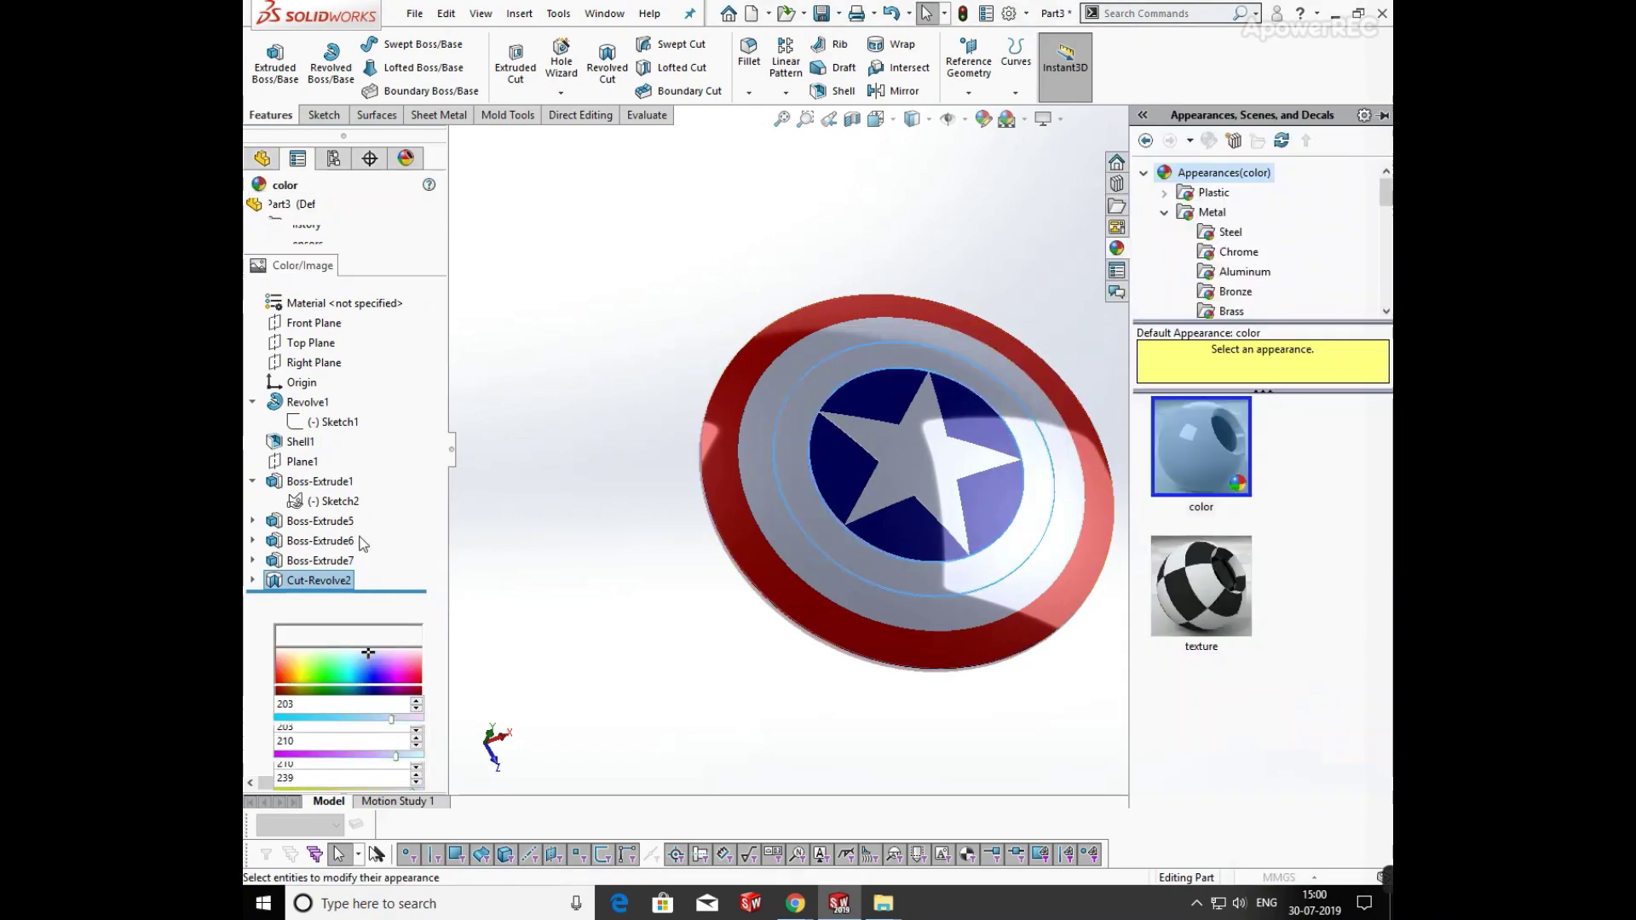
pyautogui.click(303, 597)
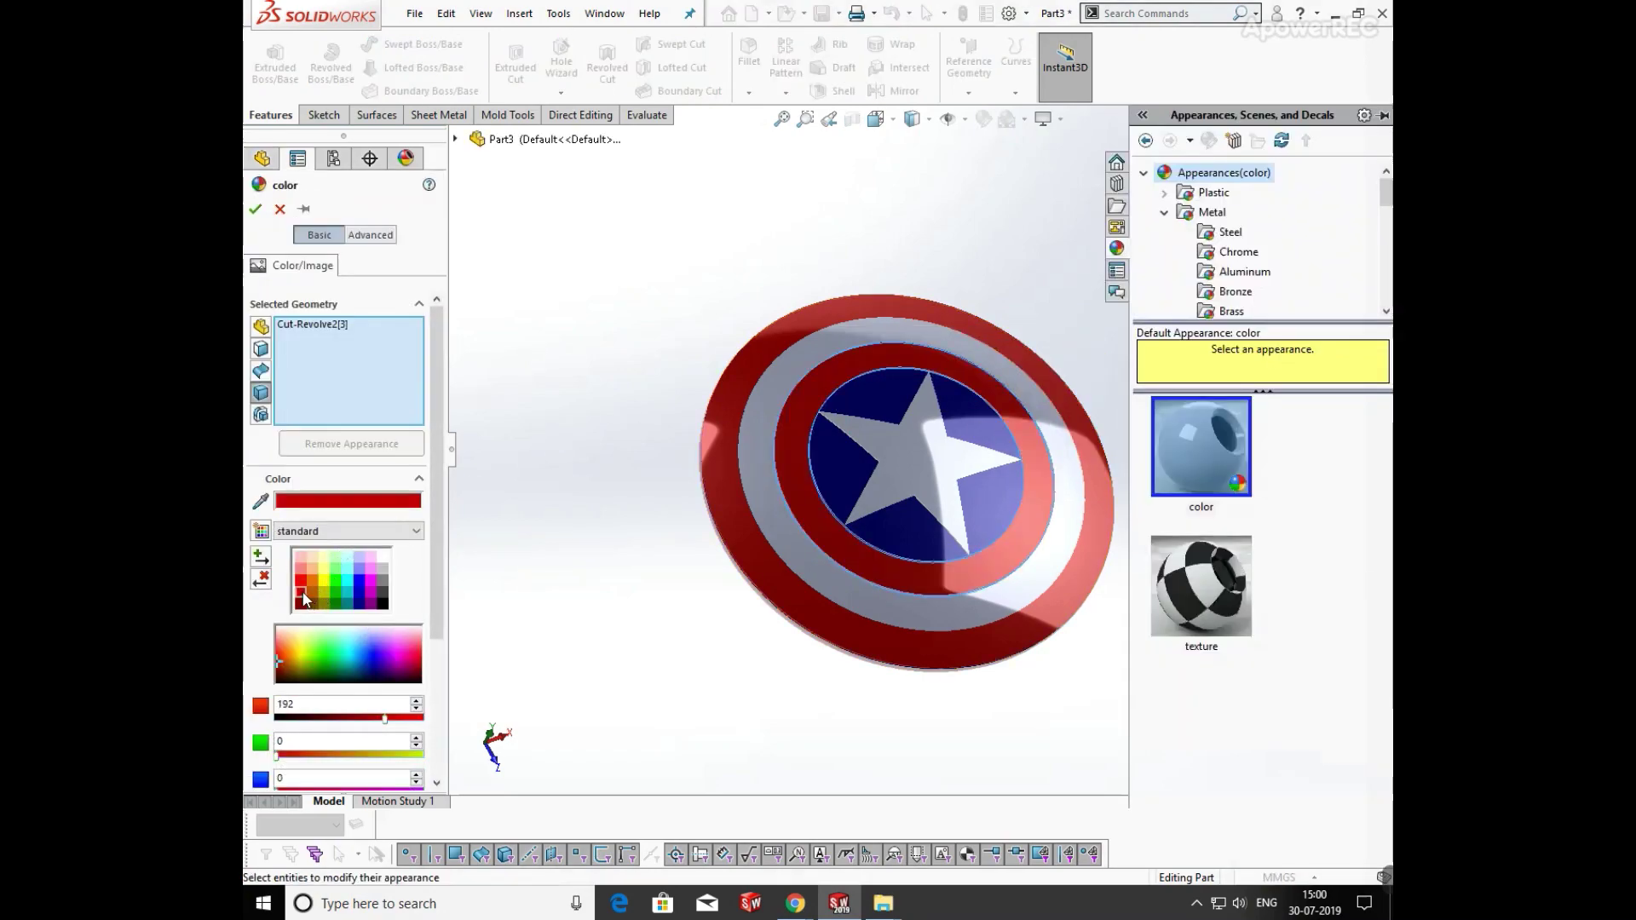
pyautogui.click(255, 209)
# On the Top Plane, viewed normal to it, sketch a circle of about 36.7 mm radius centred on the star's upper-left inner corner
pyautogui.scroll(3, 937, 443)
pyautogui.scroll(-3, 757, 357)
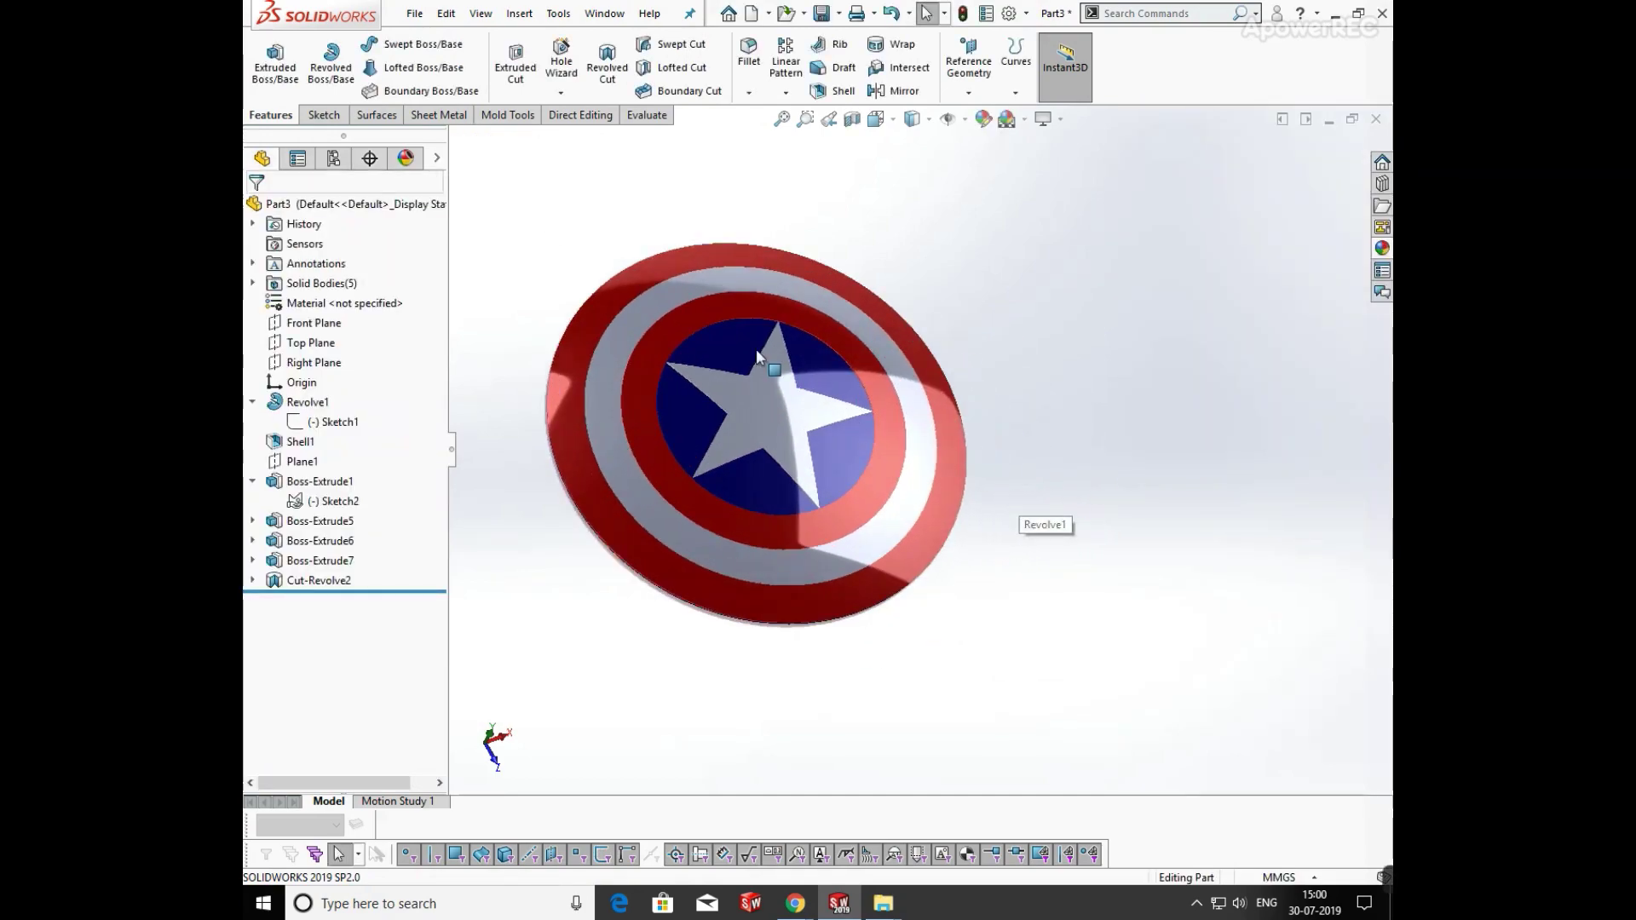
pyautogui.moveTo(757, 351); pyautogui.dragTo(702, 443, button='middle')
pyautogui.scroll(-4, 762, 385)
pyautogui.scroll(4, 672, 283)
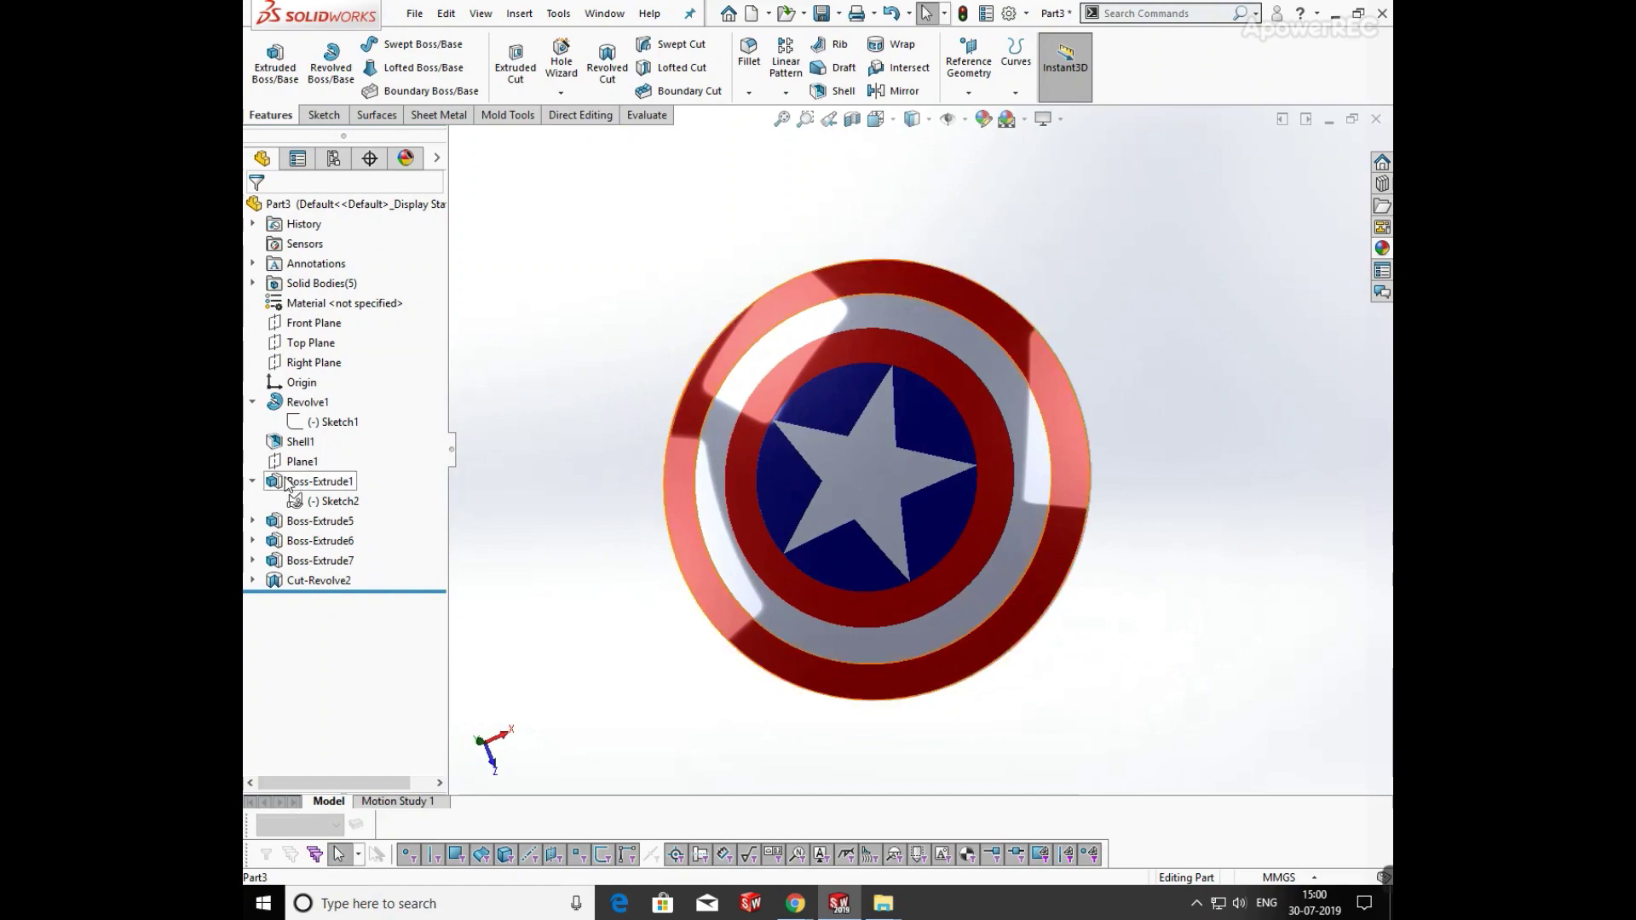
pyautogui.click(311, 342)
pyautogui.click(411, 328)
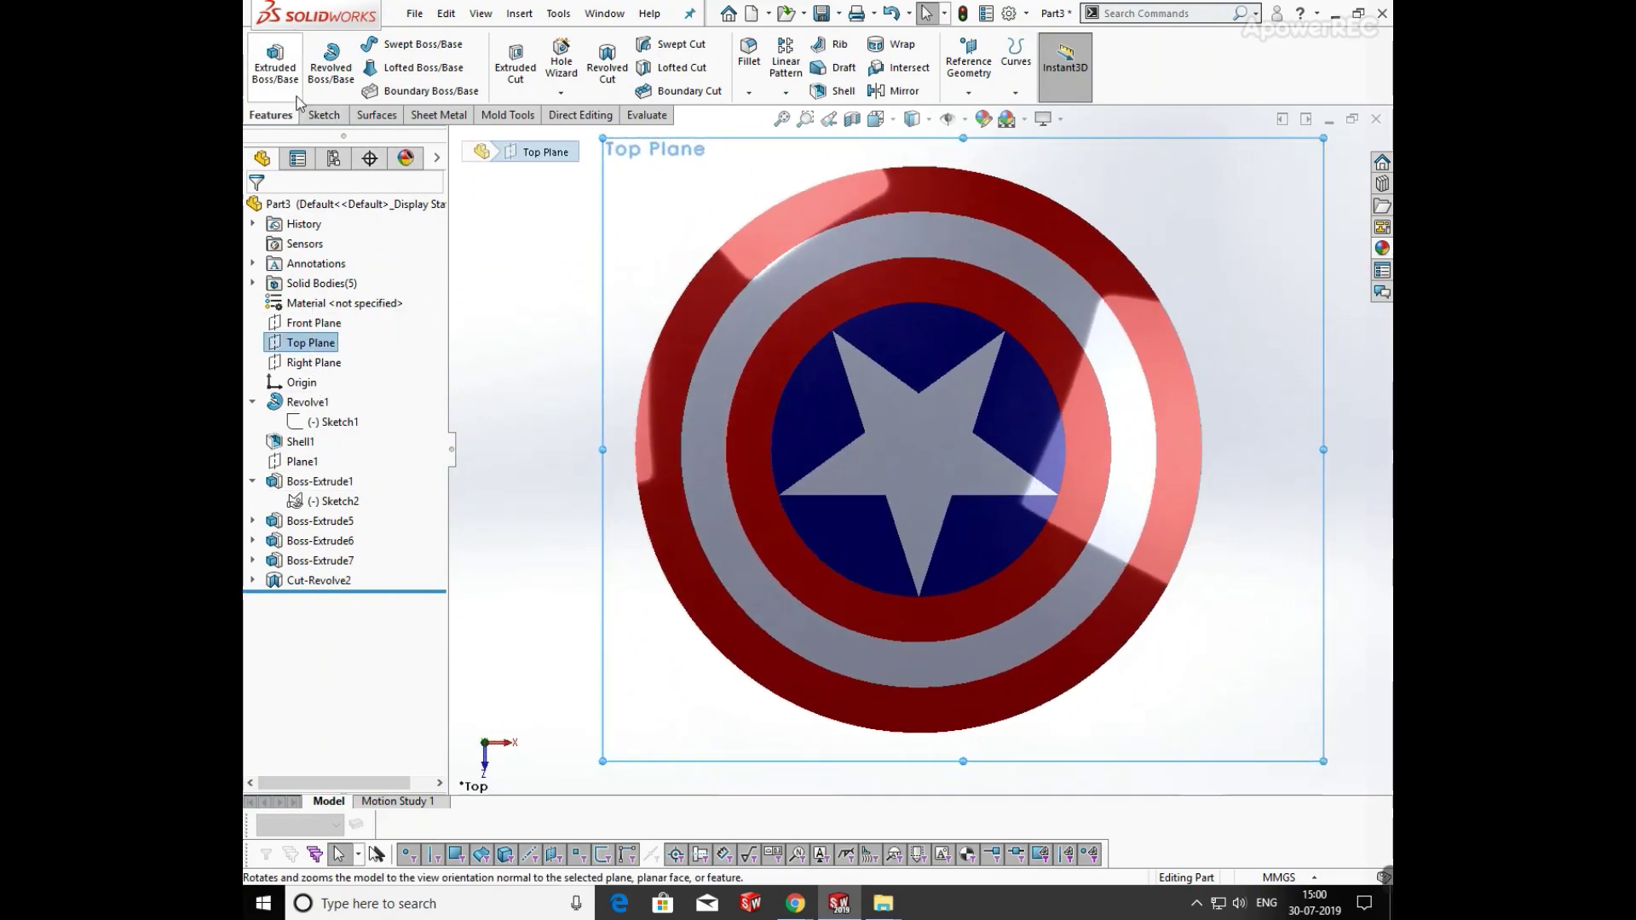
pyautogui.click(324, 114)
pyautogui.click(395, 44)
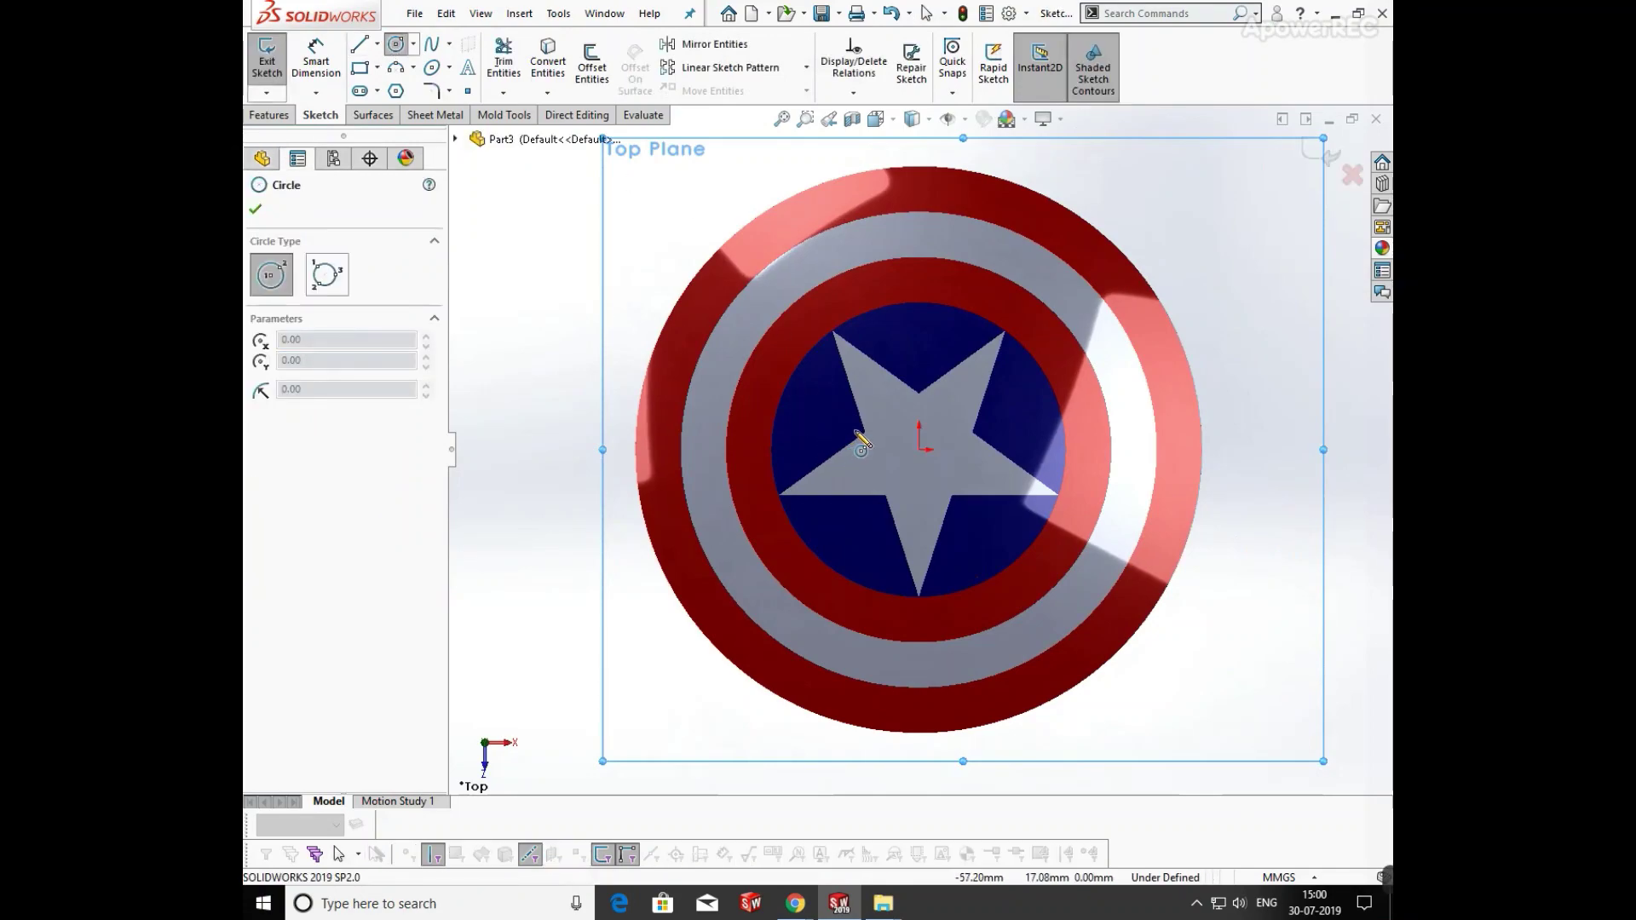
pyautogui.click(865, 433)
pyautogui.click(826, 426)
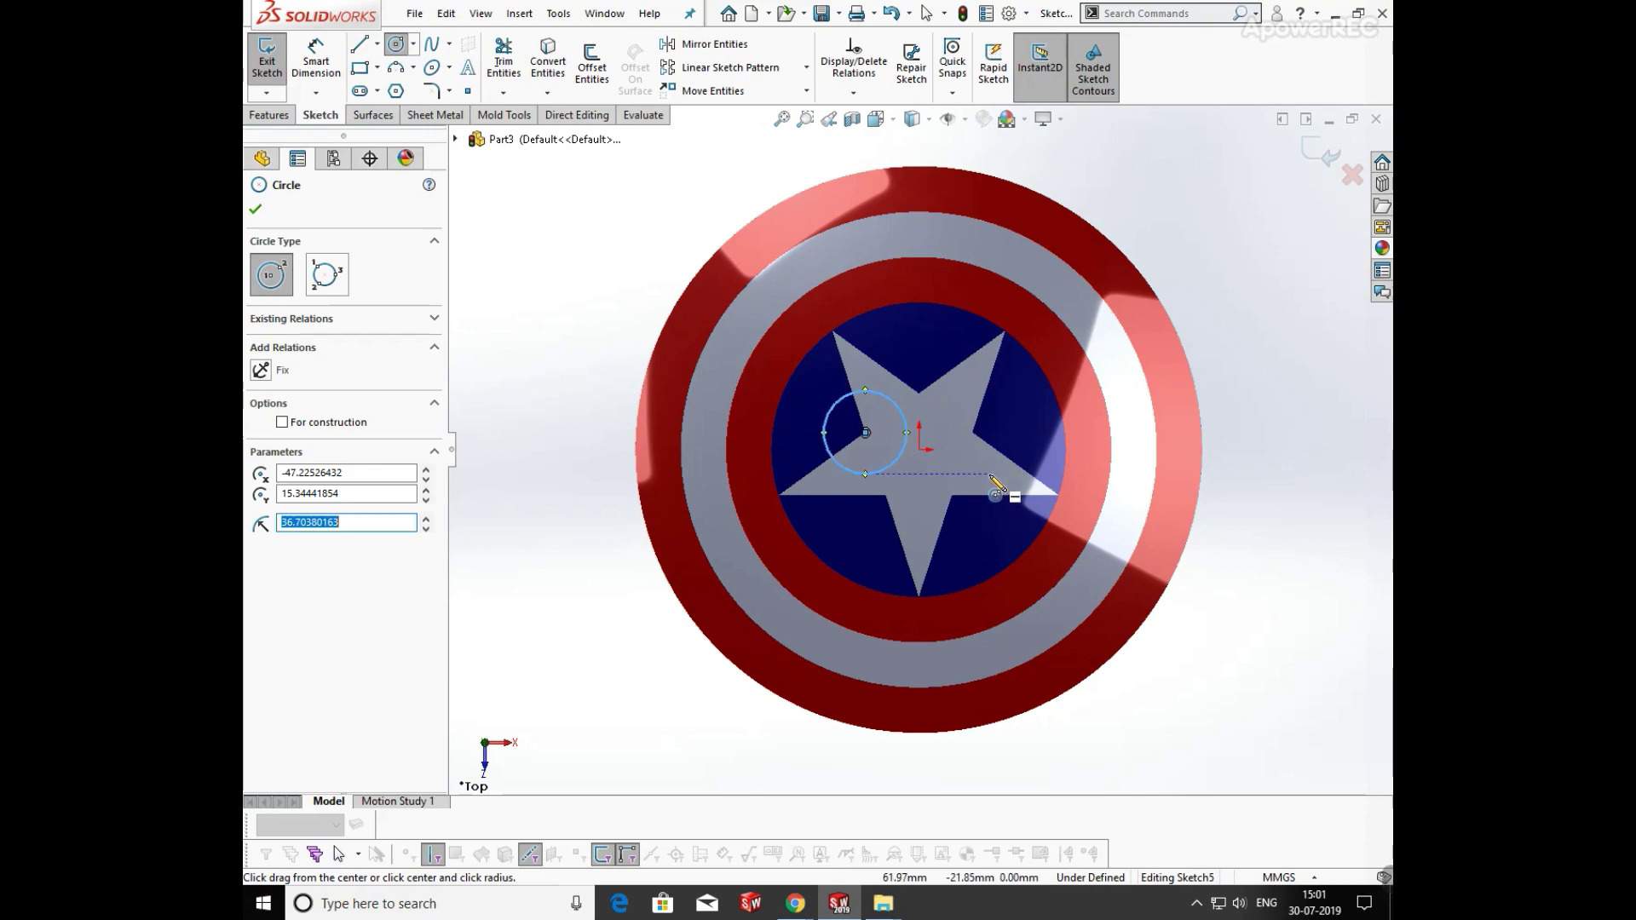
pyautogui.press('Escape')
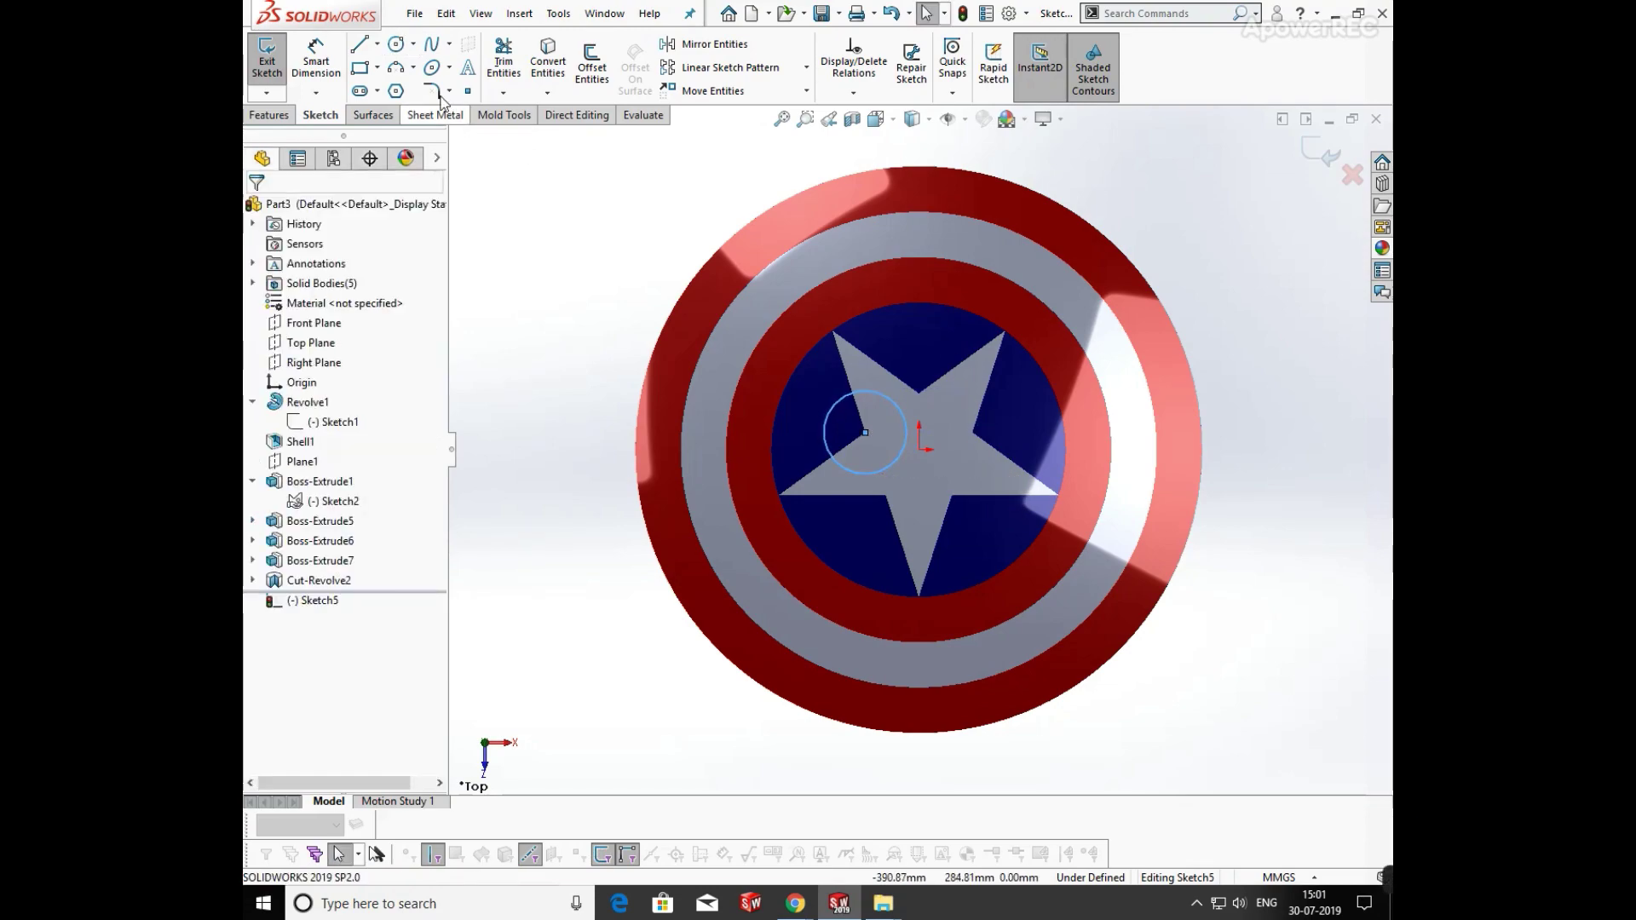
# Sketch a circle of about 49.7 mm radius centred on the origin through the star's inner corner, and make it construction geometry
pyautogui.click(396, 44)
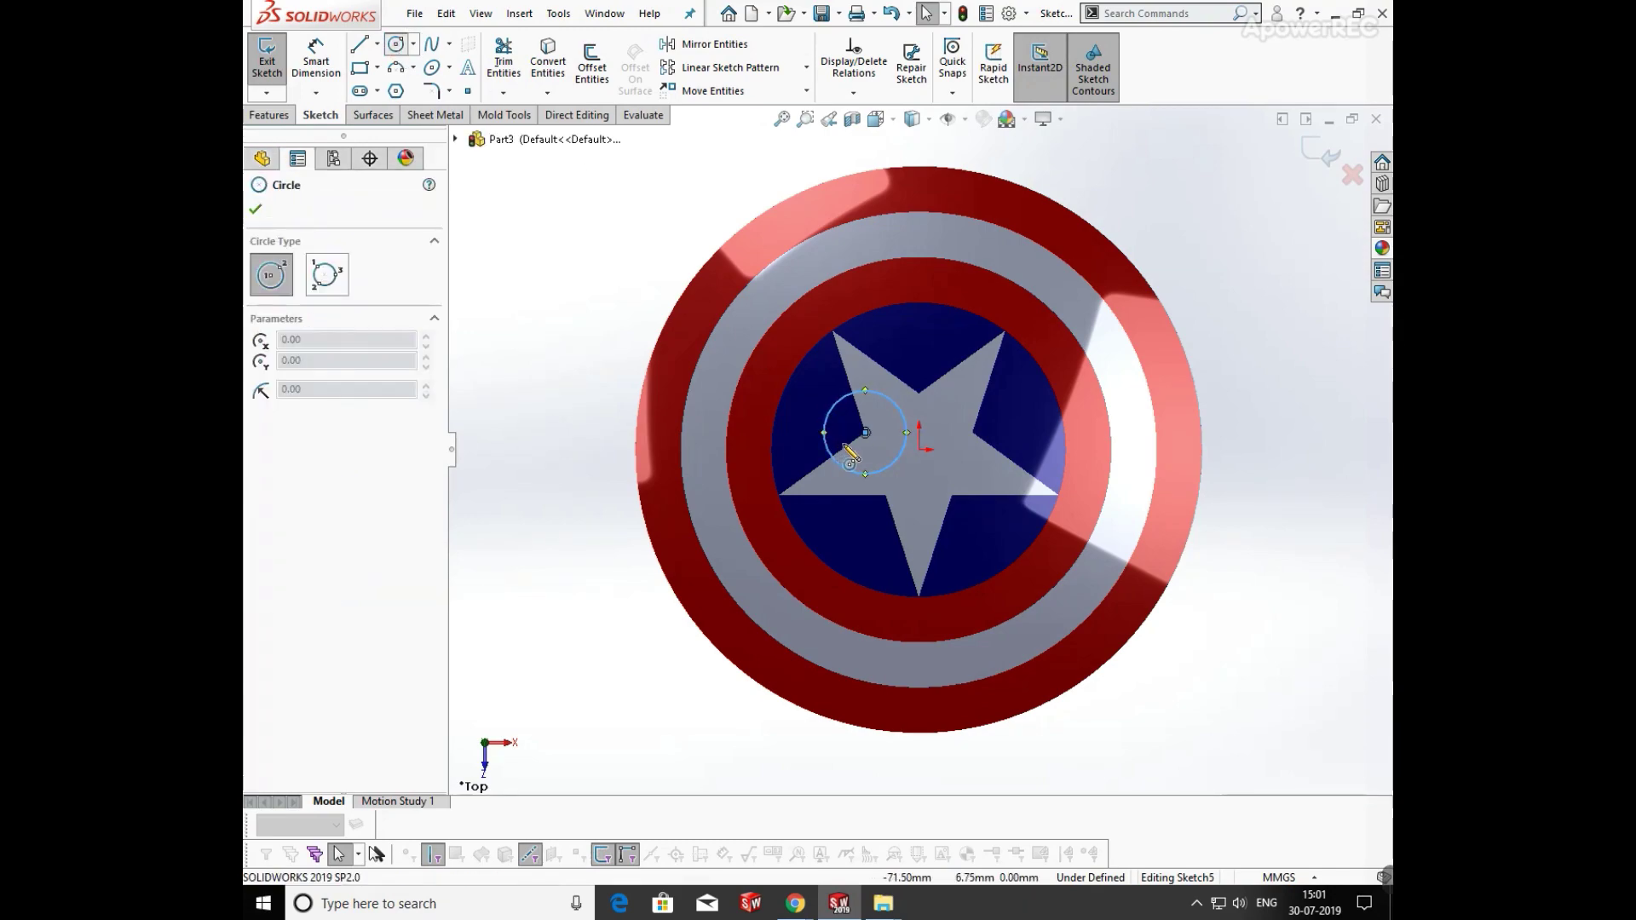
pyautogui.click(920, 449)
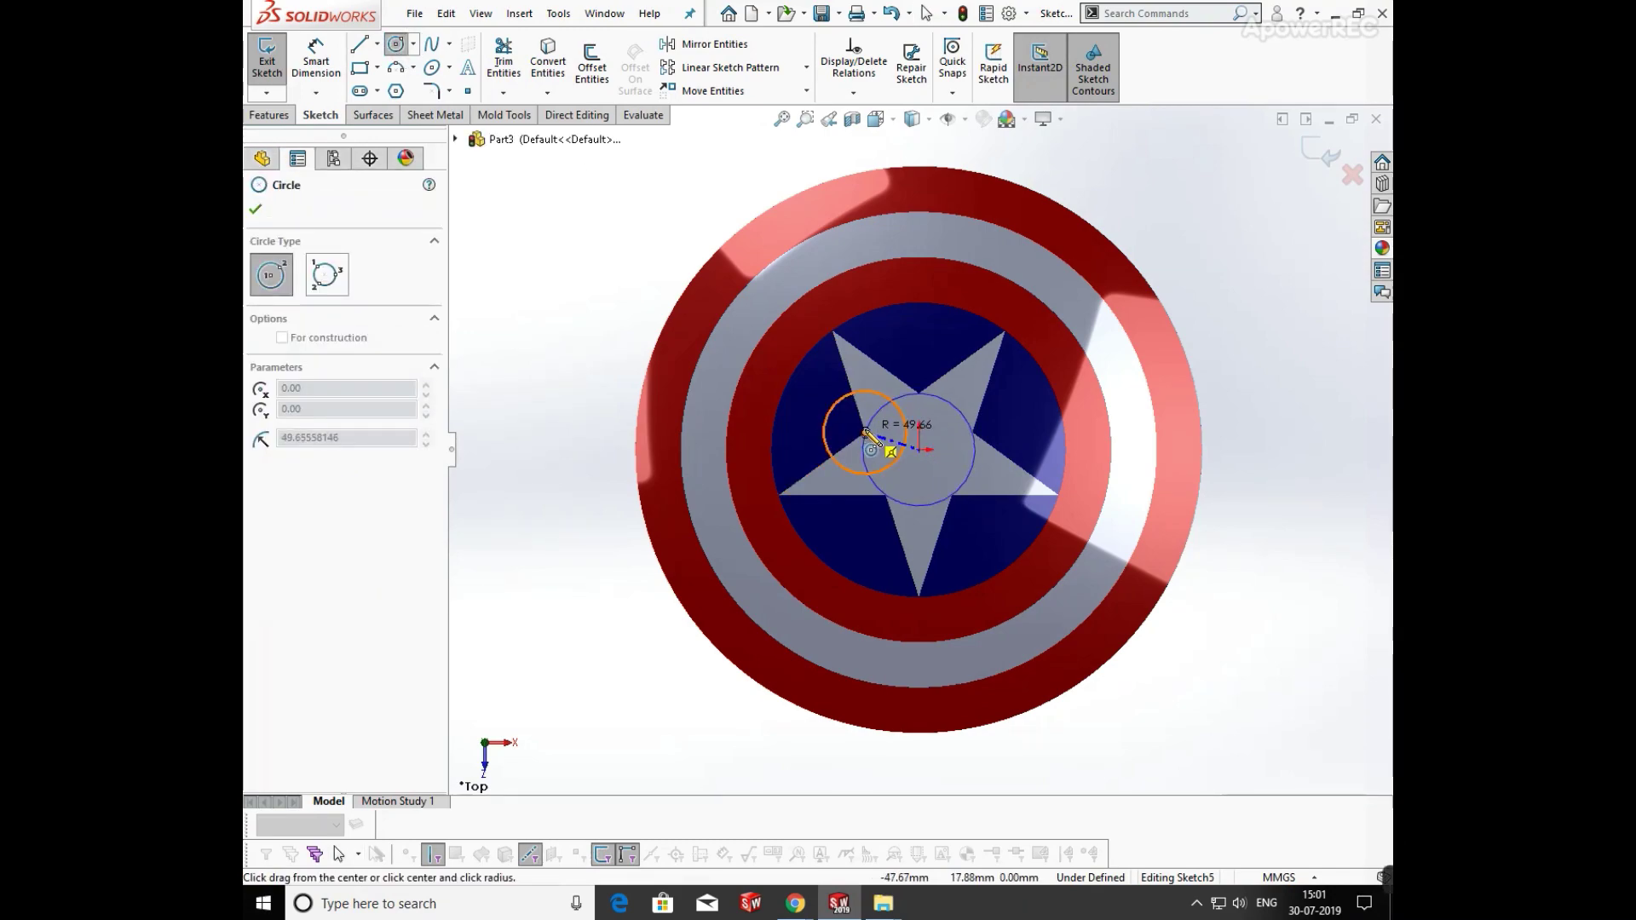
pyautogui.click(868, 434)
pyautogui.press('Escape')
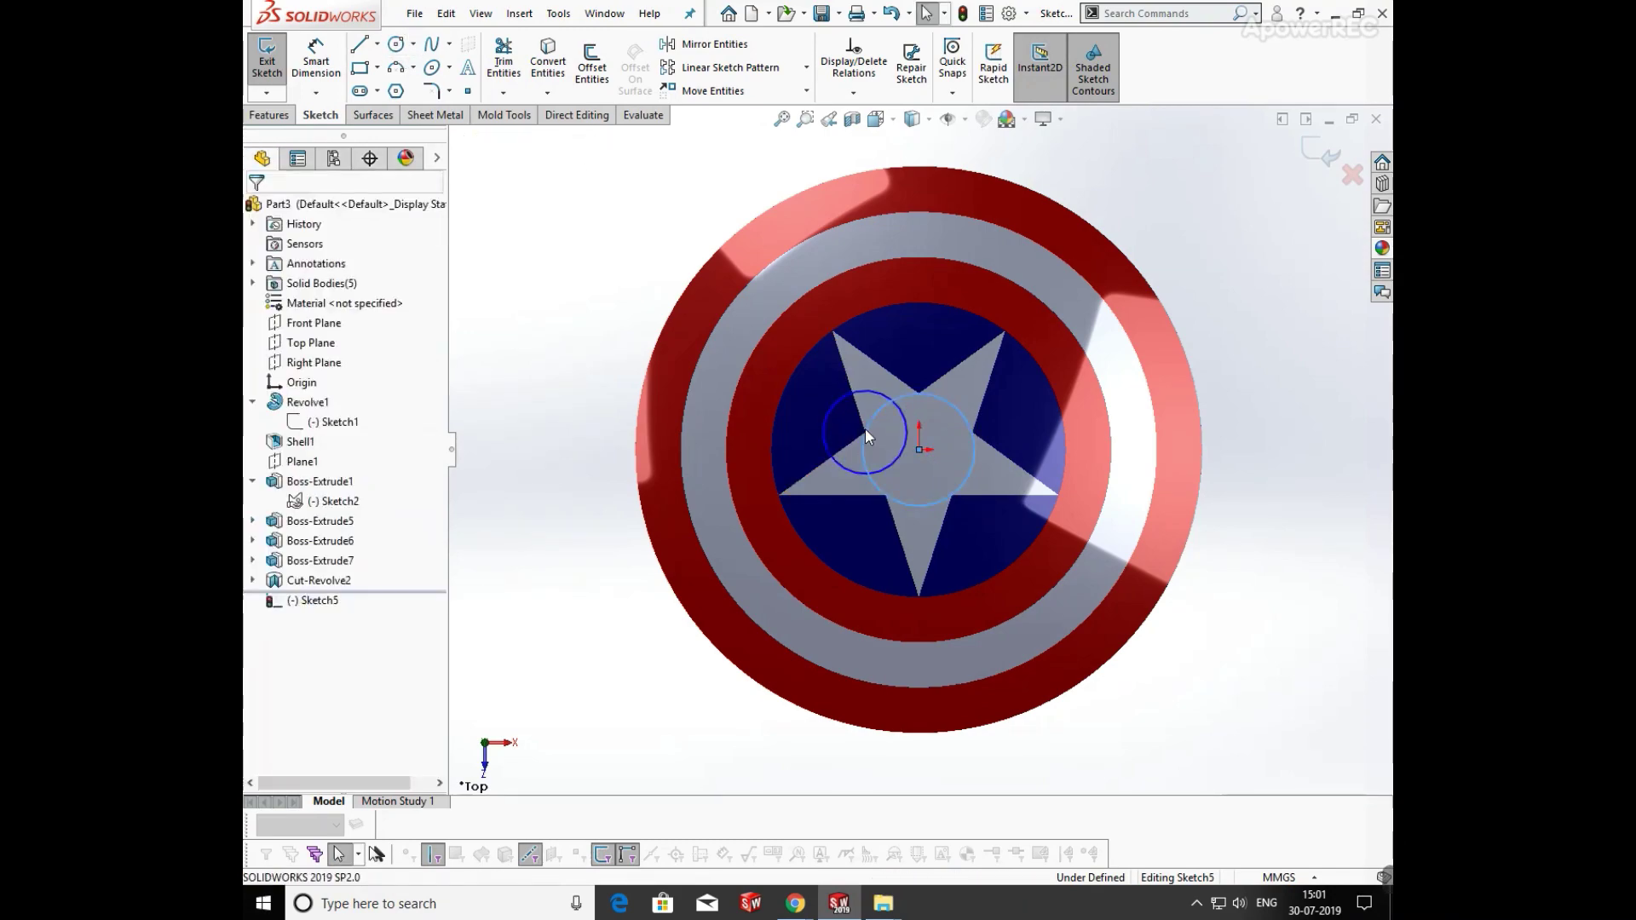
pyautogui.click(931, 397)
pyautogui.click(1016, 345)
# Dimension the small circle at the star's inner corner to a 20 mm diameter
pyautogui.click(316, 64)
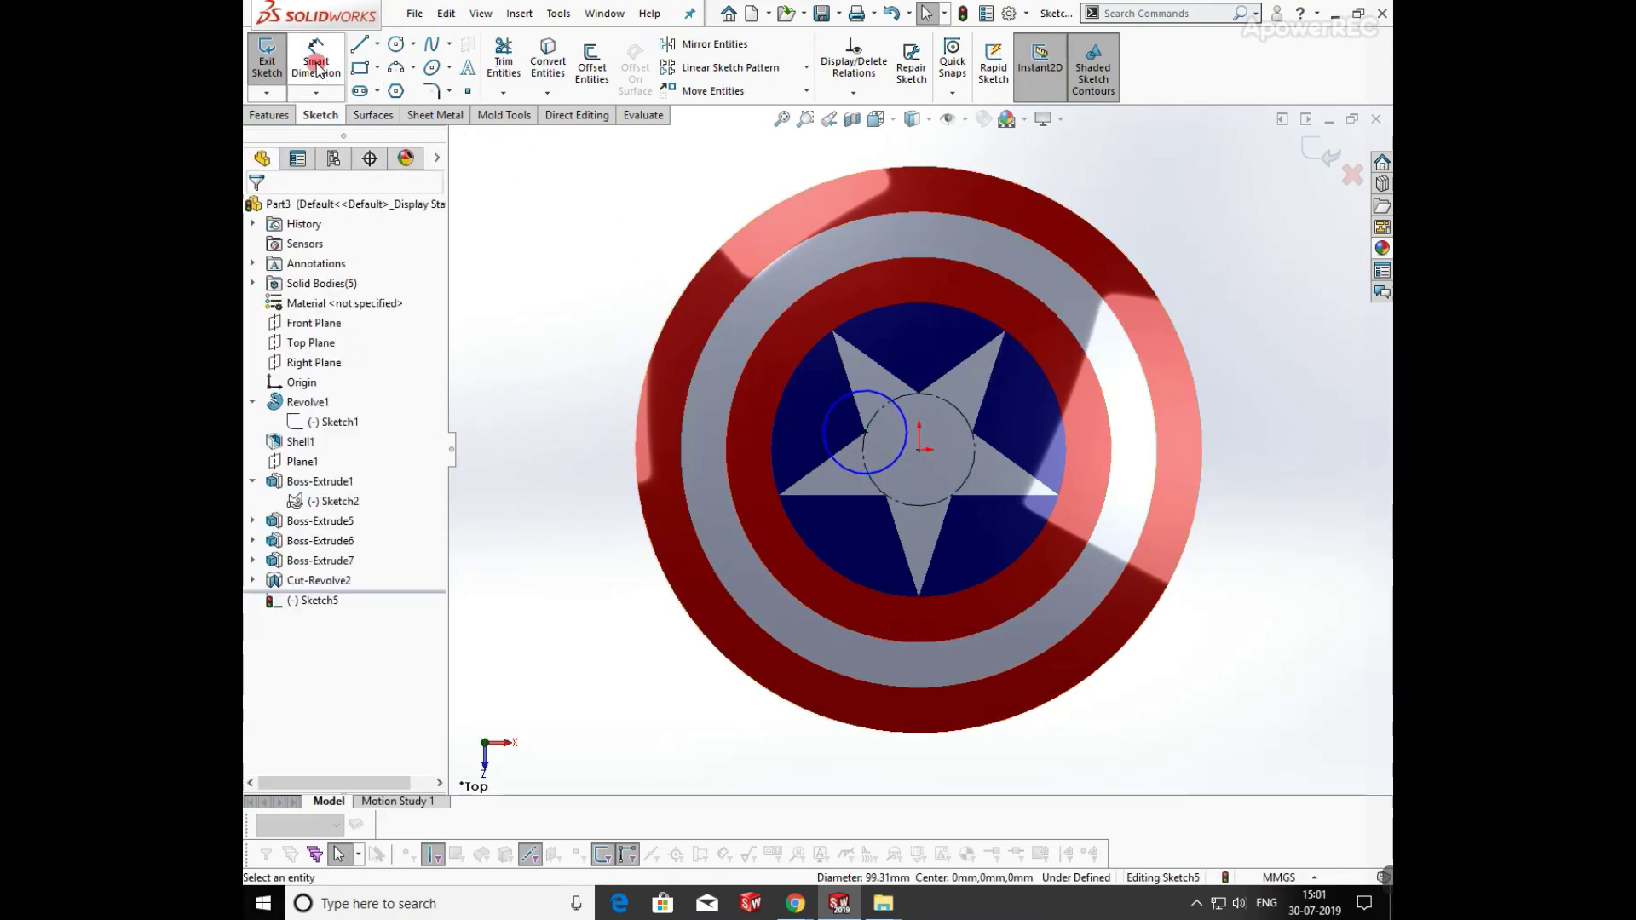
pyautogui.click(832, 409)
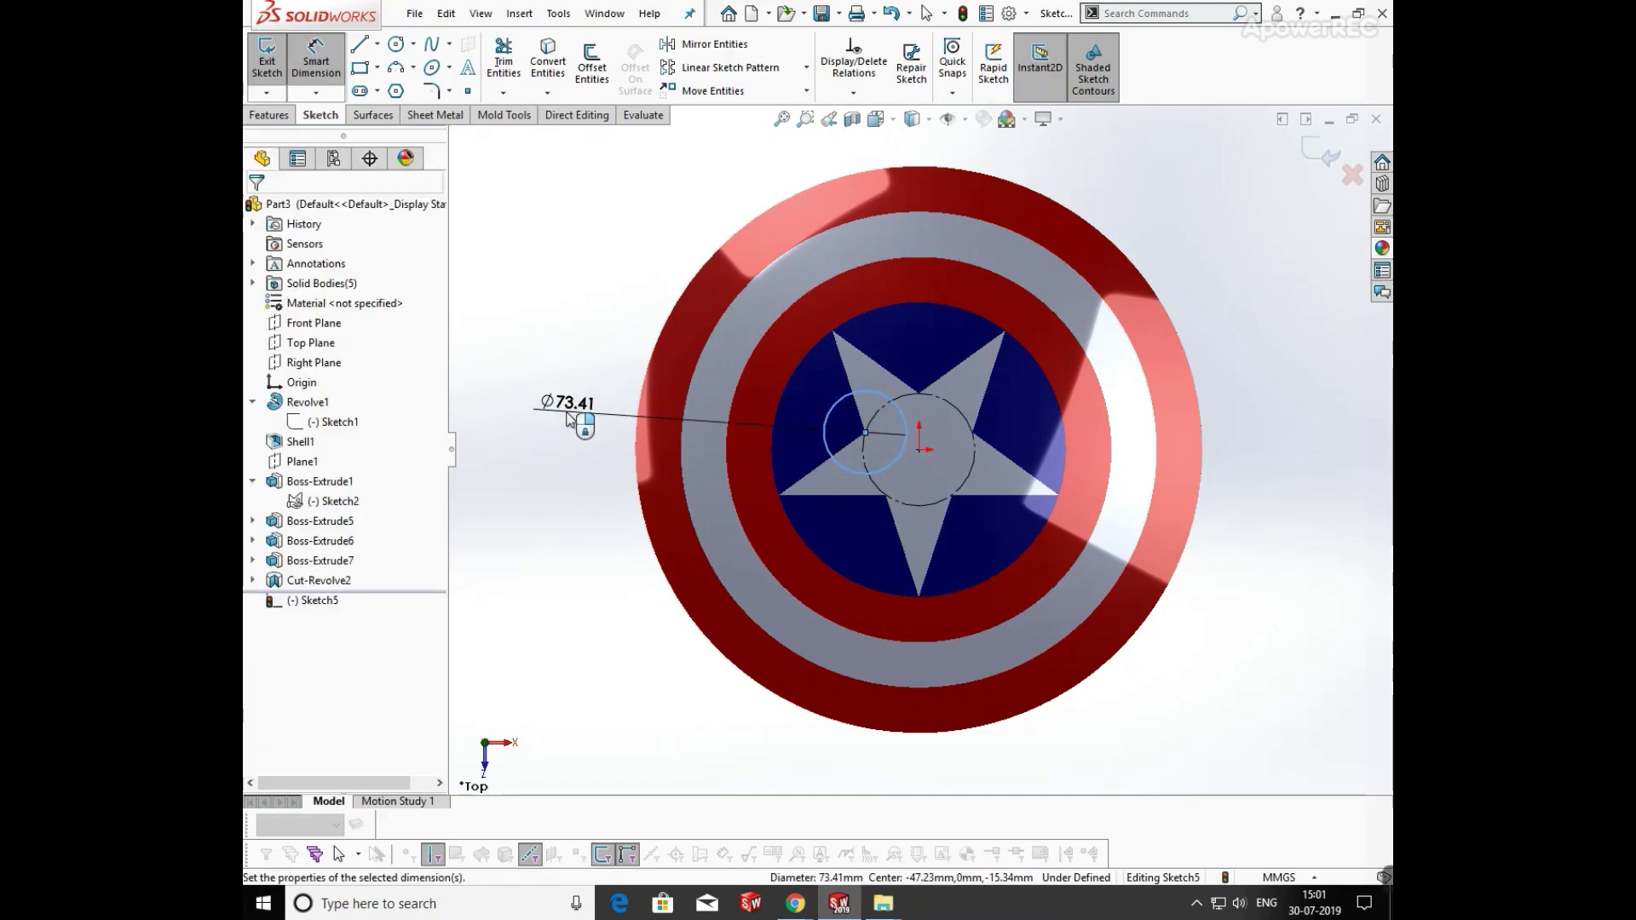
pyautogui.click(566, 434)
pyautogui.write('20')
pyautogui.press('Return')
pyautogui.press('Escape')
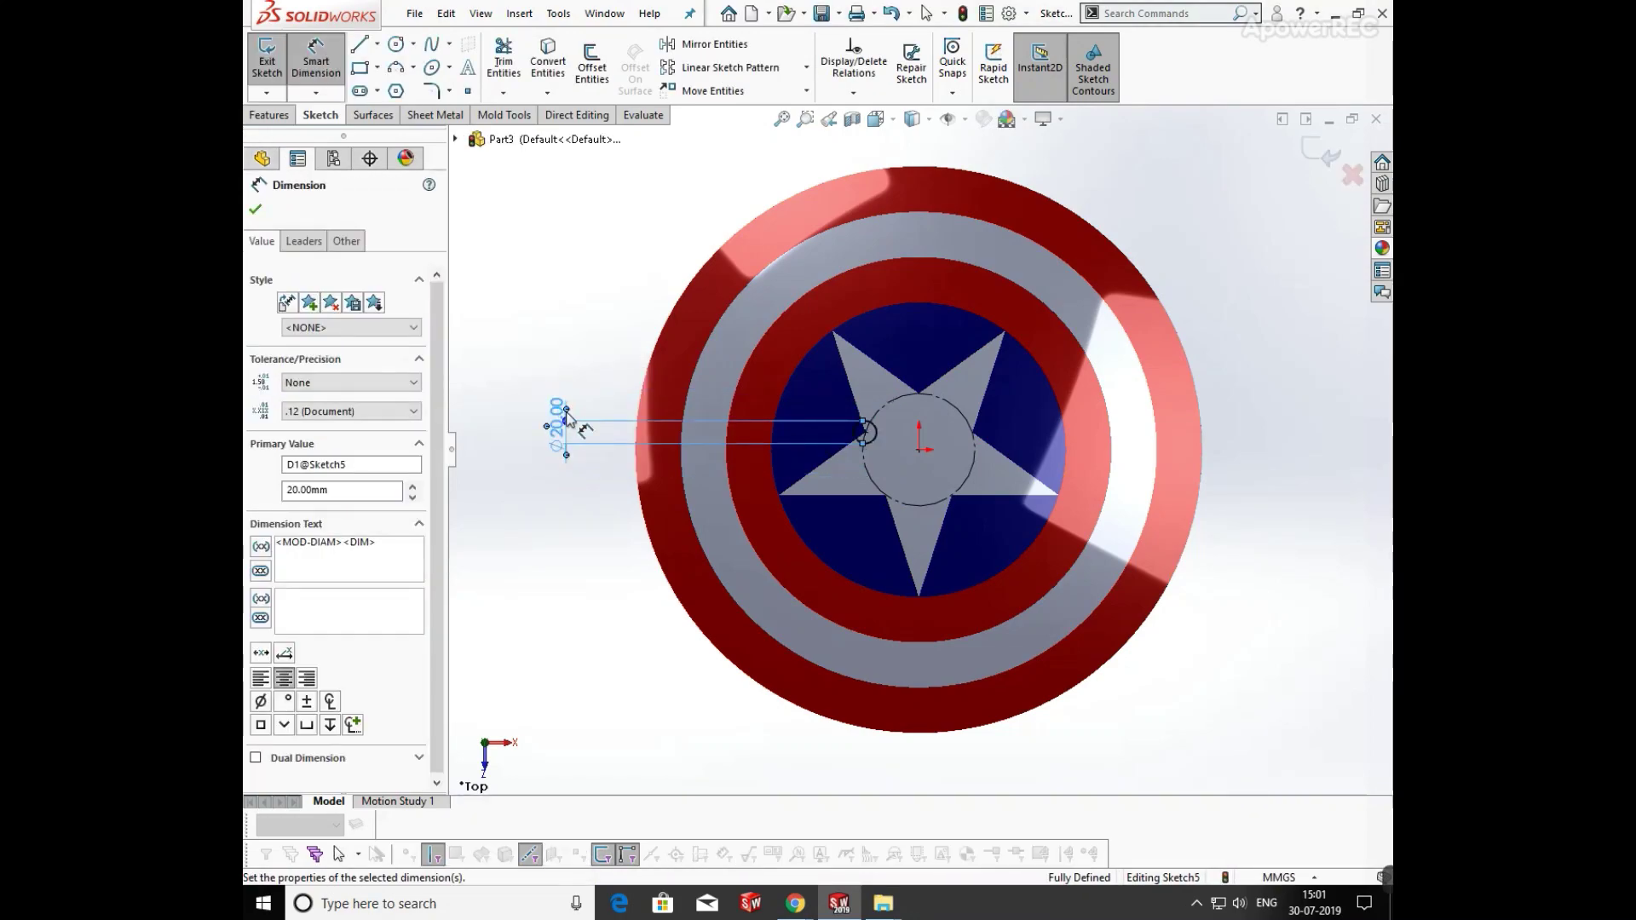
# Draw a centerline from the small circle's centre through the origin to the opposite side of the construction circle
pyautogui.click(397, 46)
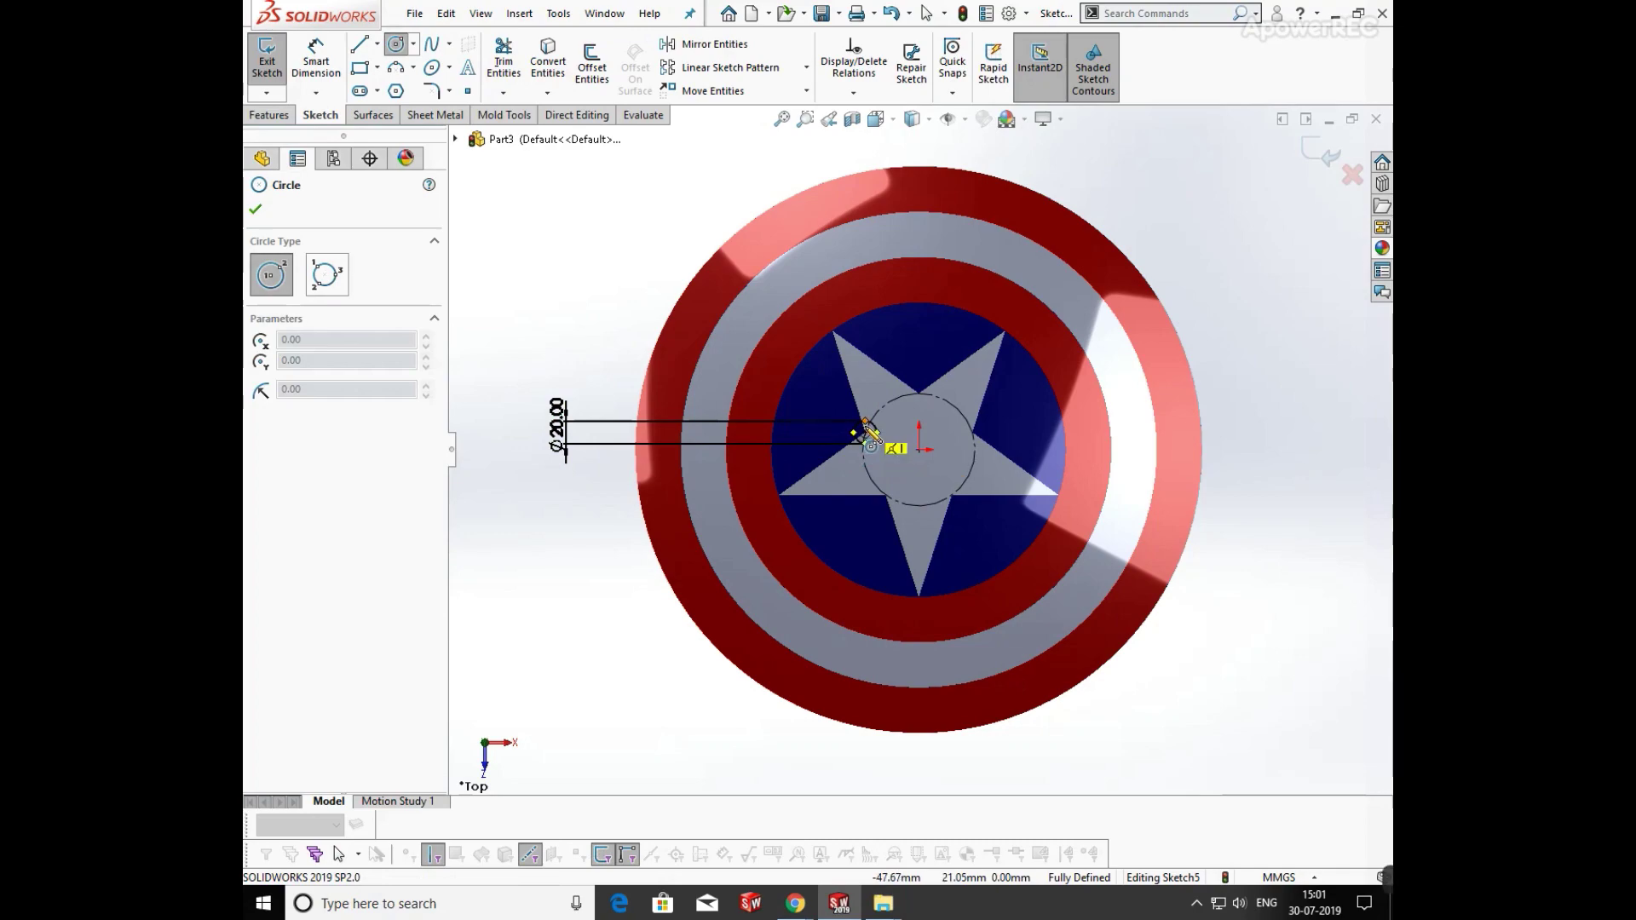
pyautogui.press('Escape')
pyautogui.click(378, 44)
pyautogui.click(394, 85)
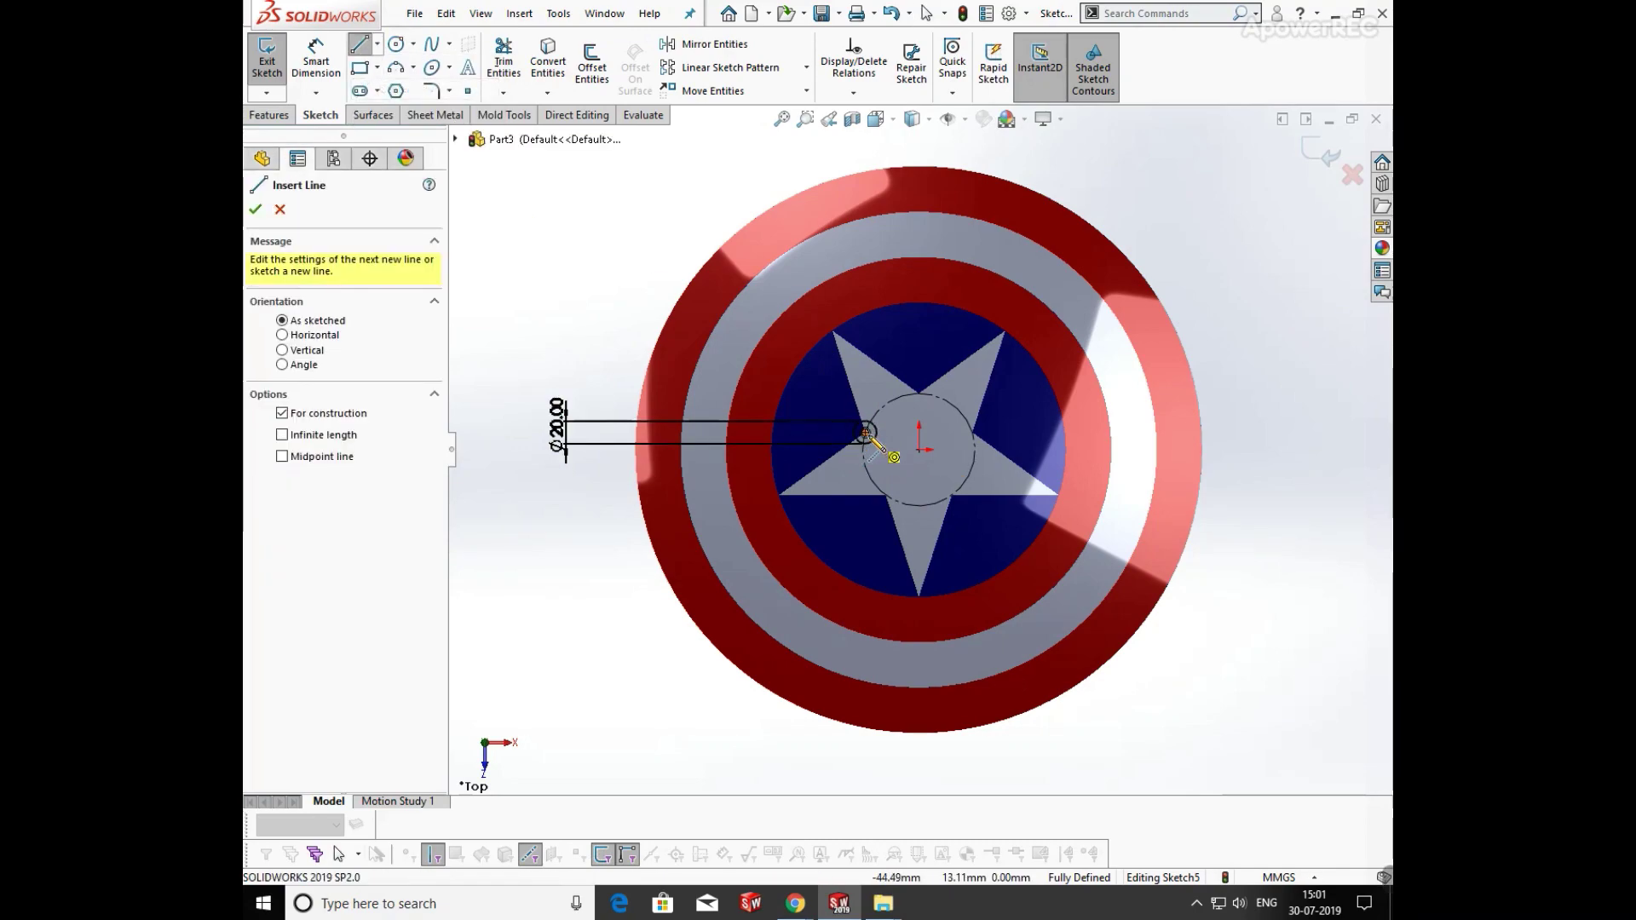
pyautogui.click(866, 434)
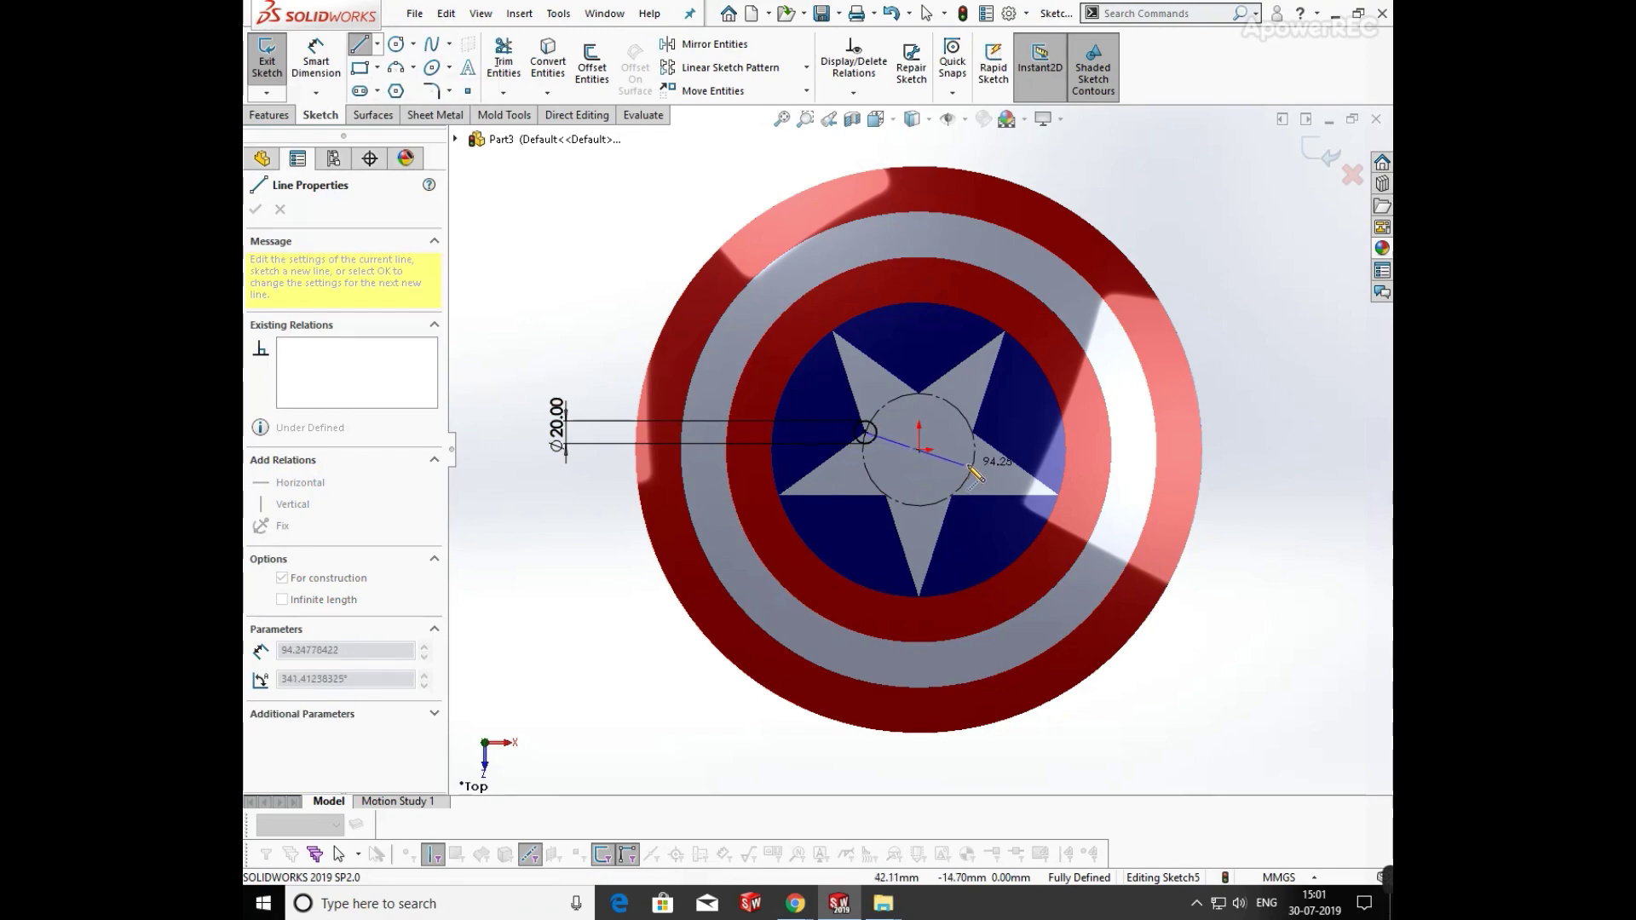
pyautogui.click(919, 450)
pyautogui.doubleClick(974, 467)
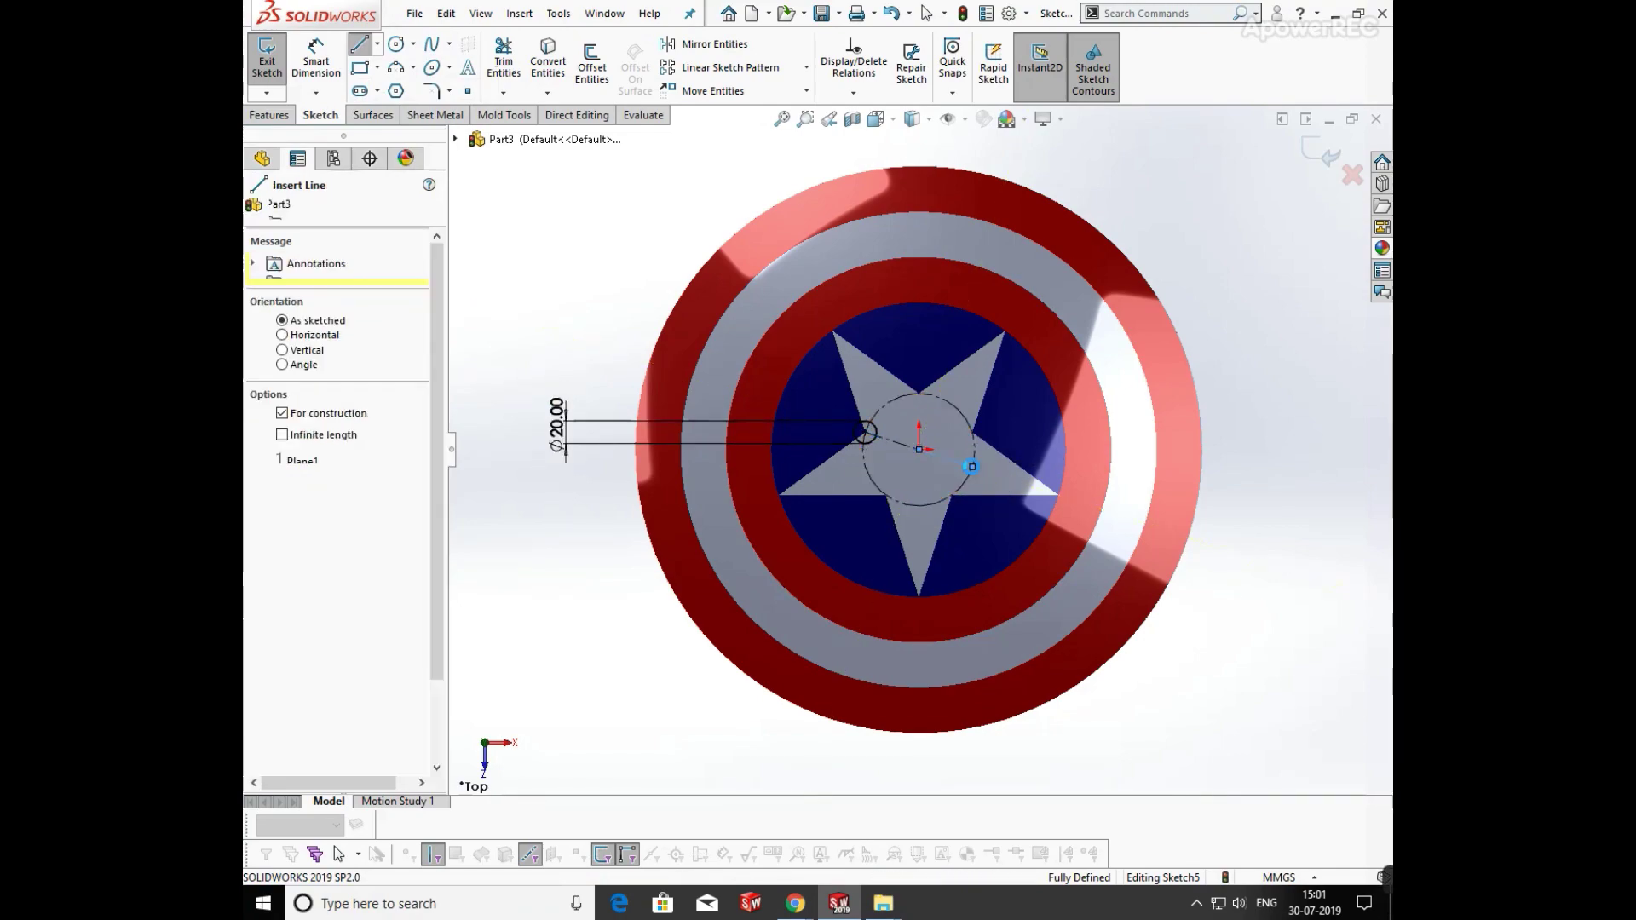
pyautogui.press('Escape')
# Sketch a second circle centred on the centerline's far end and set its diameter to 20 mm
pyautogui.click(397, 44)
pyautogui.scroll(-4, 971, 480)
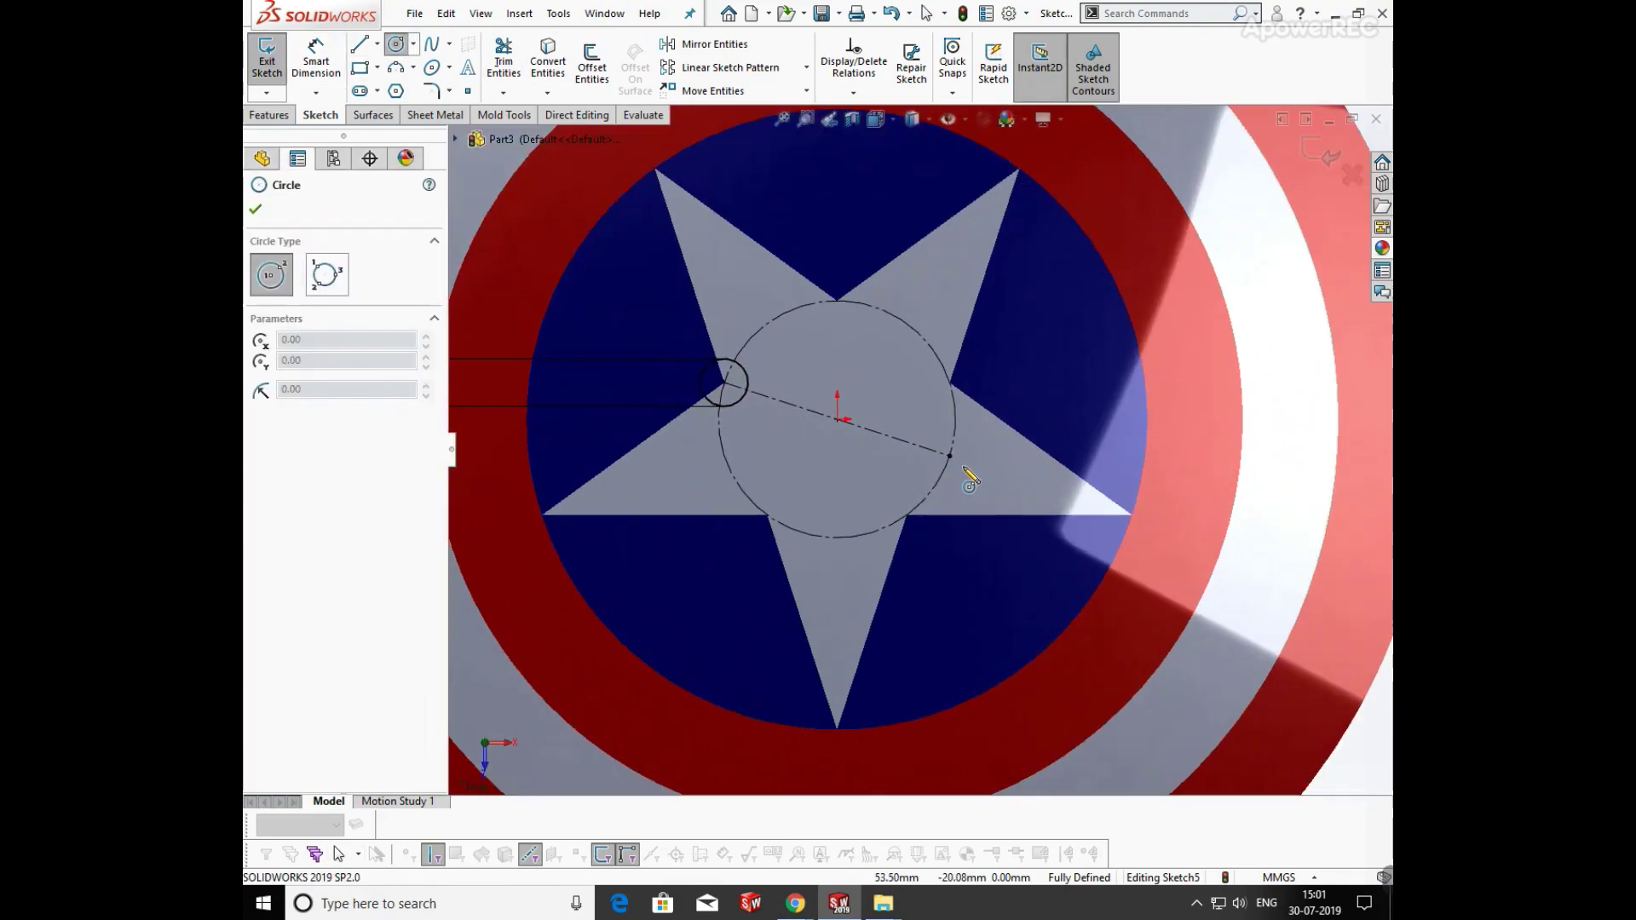
pyautogui.click(949, 456)
pyautogui.click(980, 465)
pyautogui.moveTo(981, 464); pyautogui.dragTo(978, 291, button='right')
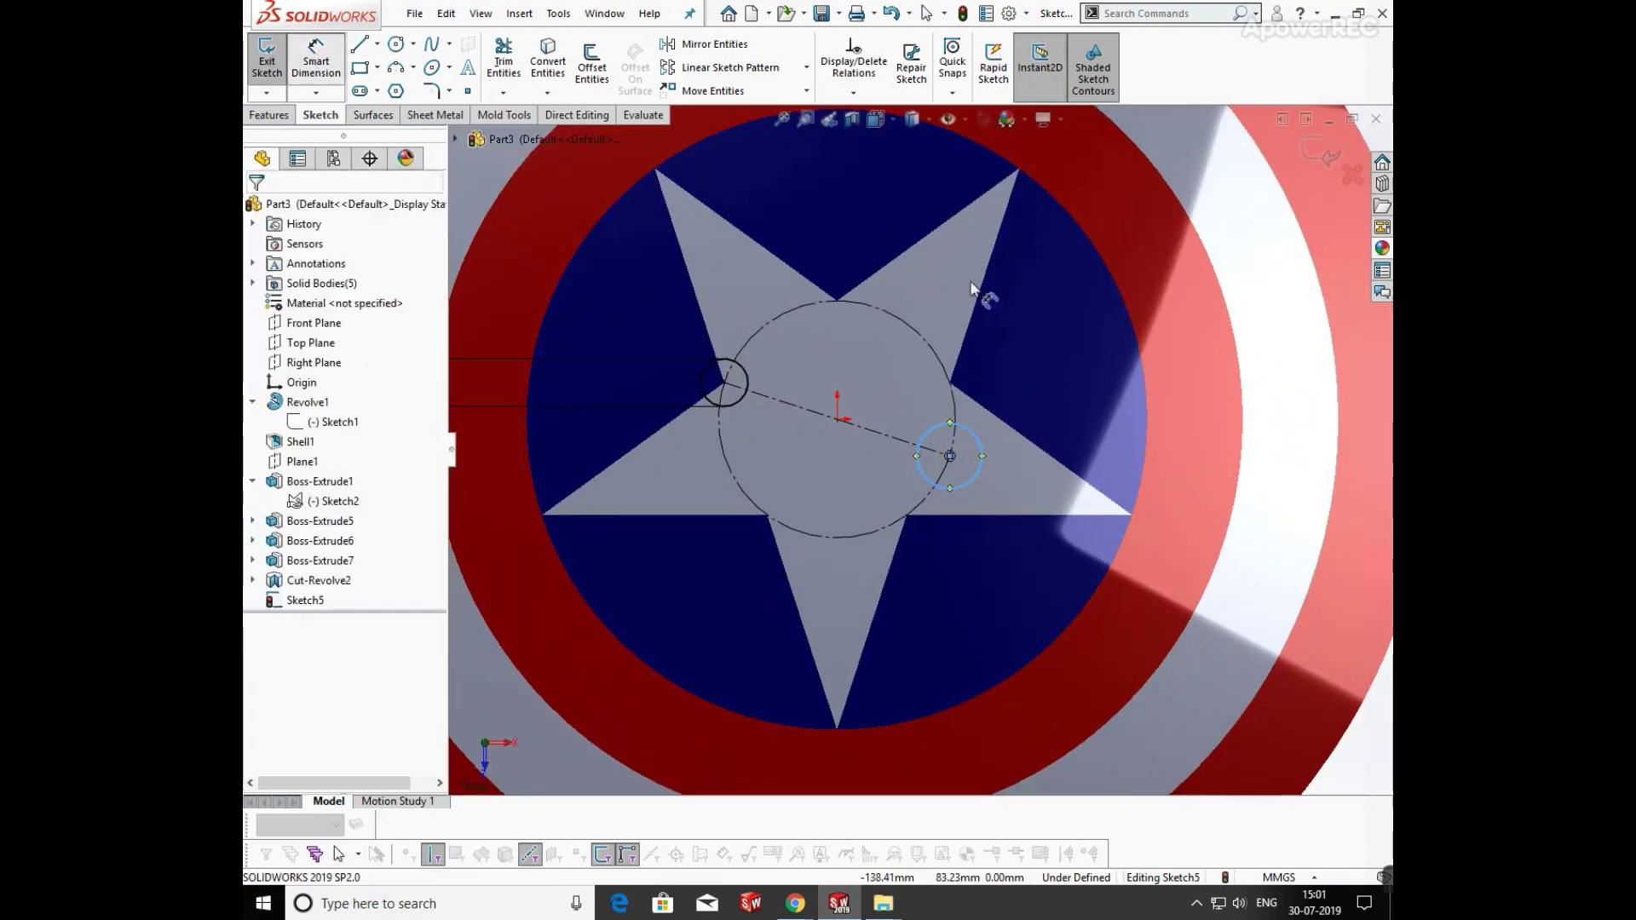
pyautogui.click(977, 450)
pyautogui.click(1066, 360)
pyautogui.write('20')
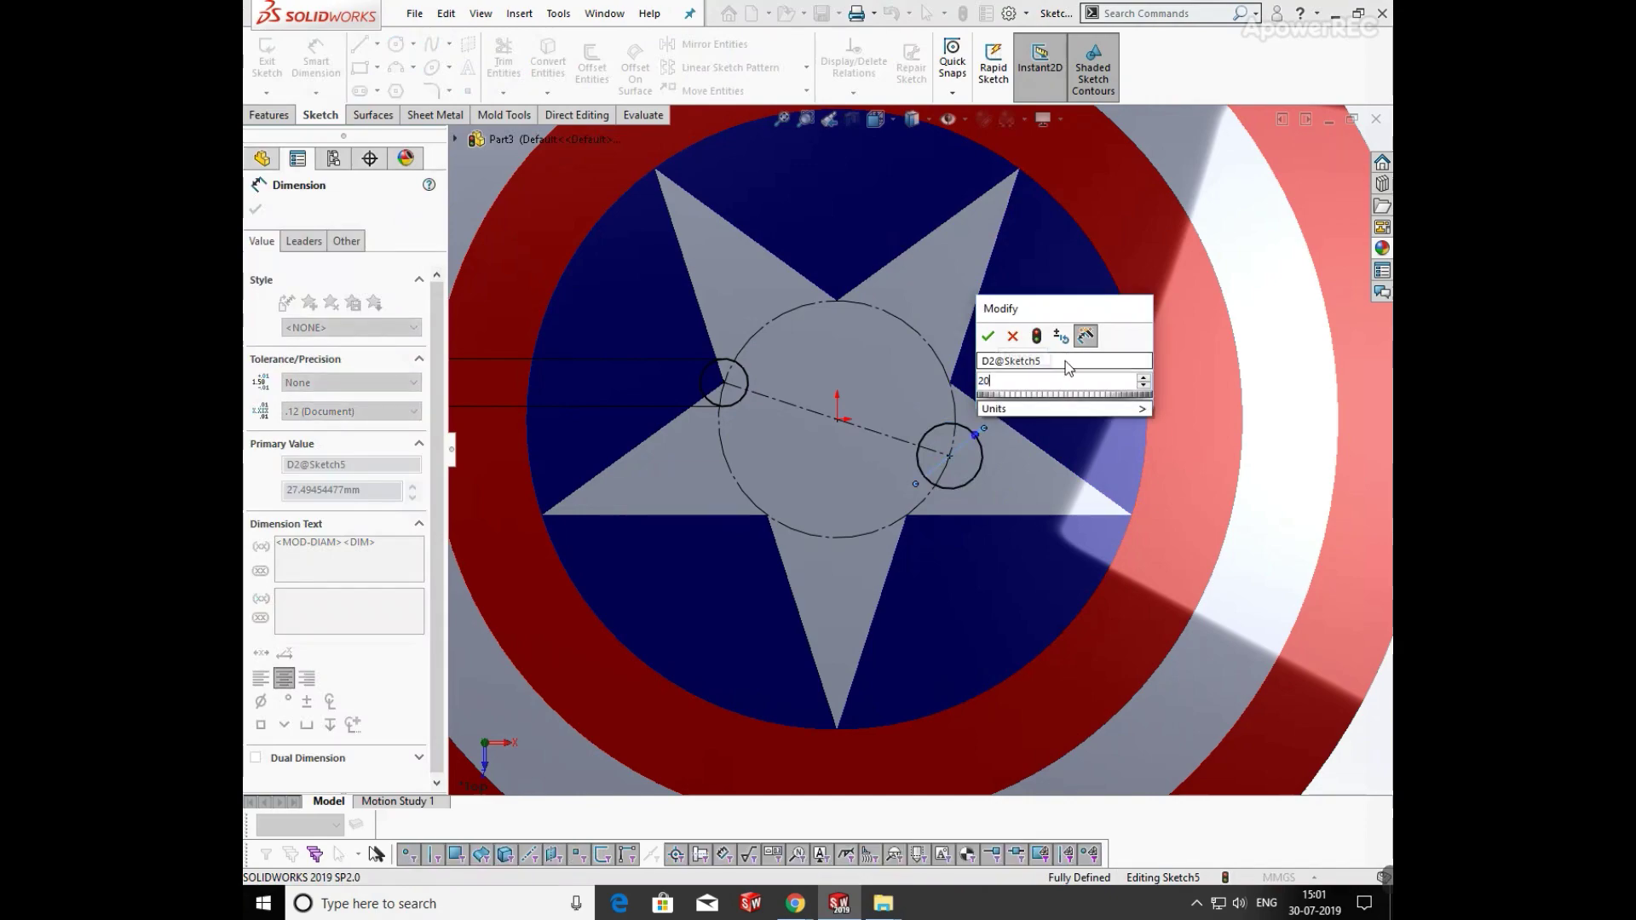
pyautogui.press('Return')
pyautogui.press('Escape')
# Extrude both 20 mm circles Up To Next against the shield's inner side, with Merge result turned off
pyautogui.scroll(3, 931, 486)
pyautogui.moveTo(934, 544); pyautogui.dragTo(912, 409, button='middle')
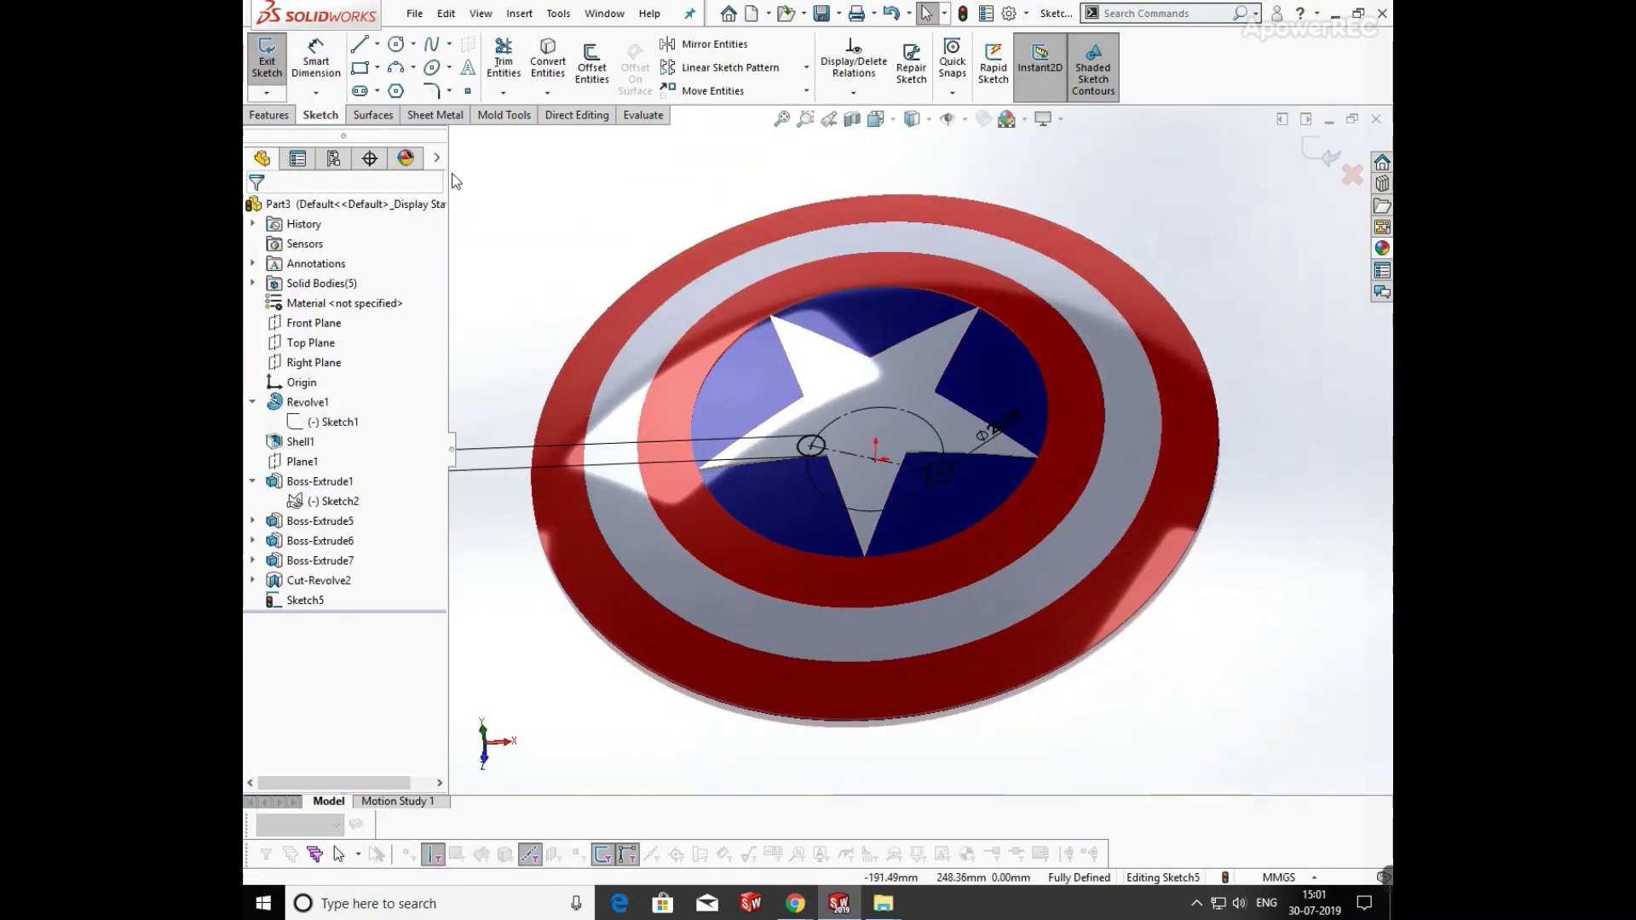
pyautogui.click(269, 115)
pyautogui.click(275, 66)
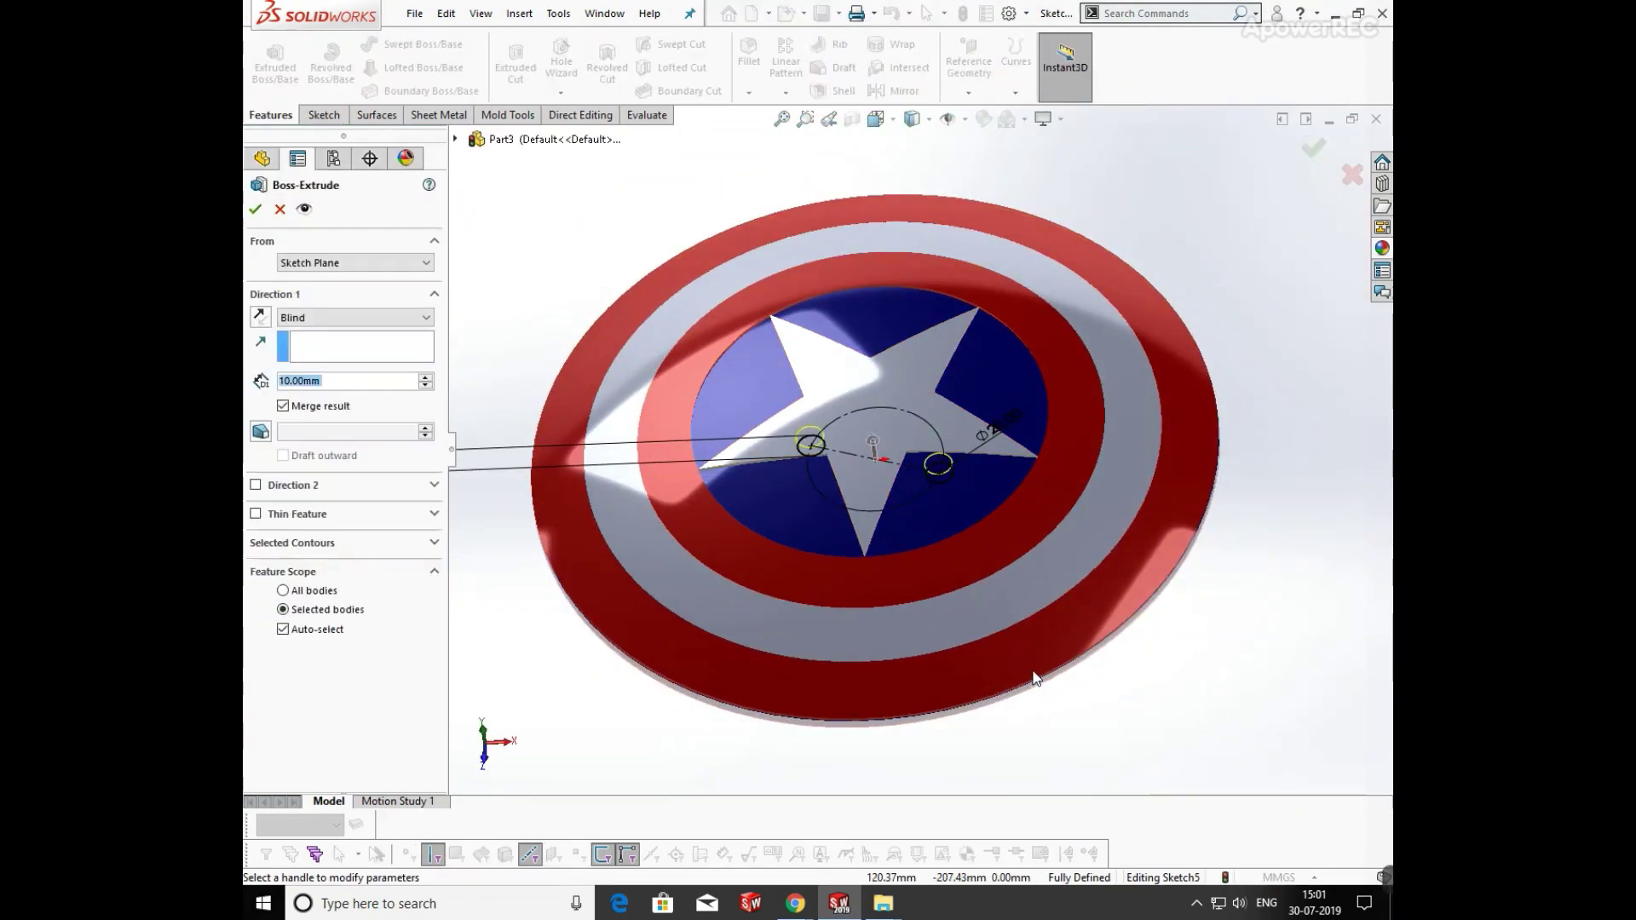
pyautogui.moveTo(1036, 676); pyautogui.dragTo(995, 285, button='middle')
pyautogui.moveTo(964, 401); pyautogui.dragTo(946, 247, button='middle')
pyautogui.click(368, 308)
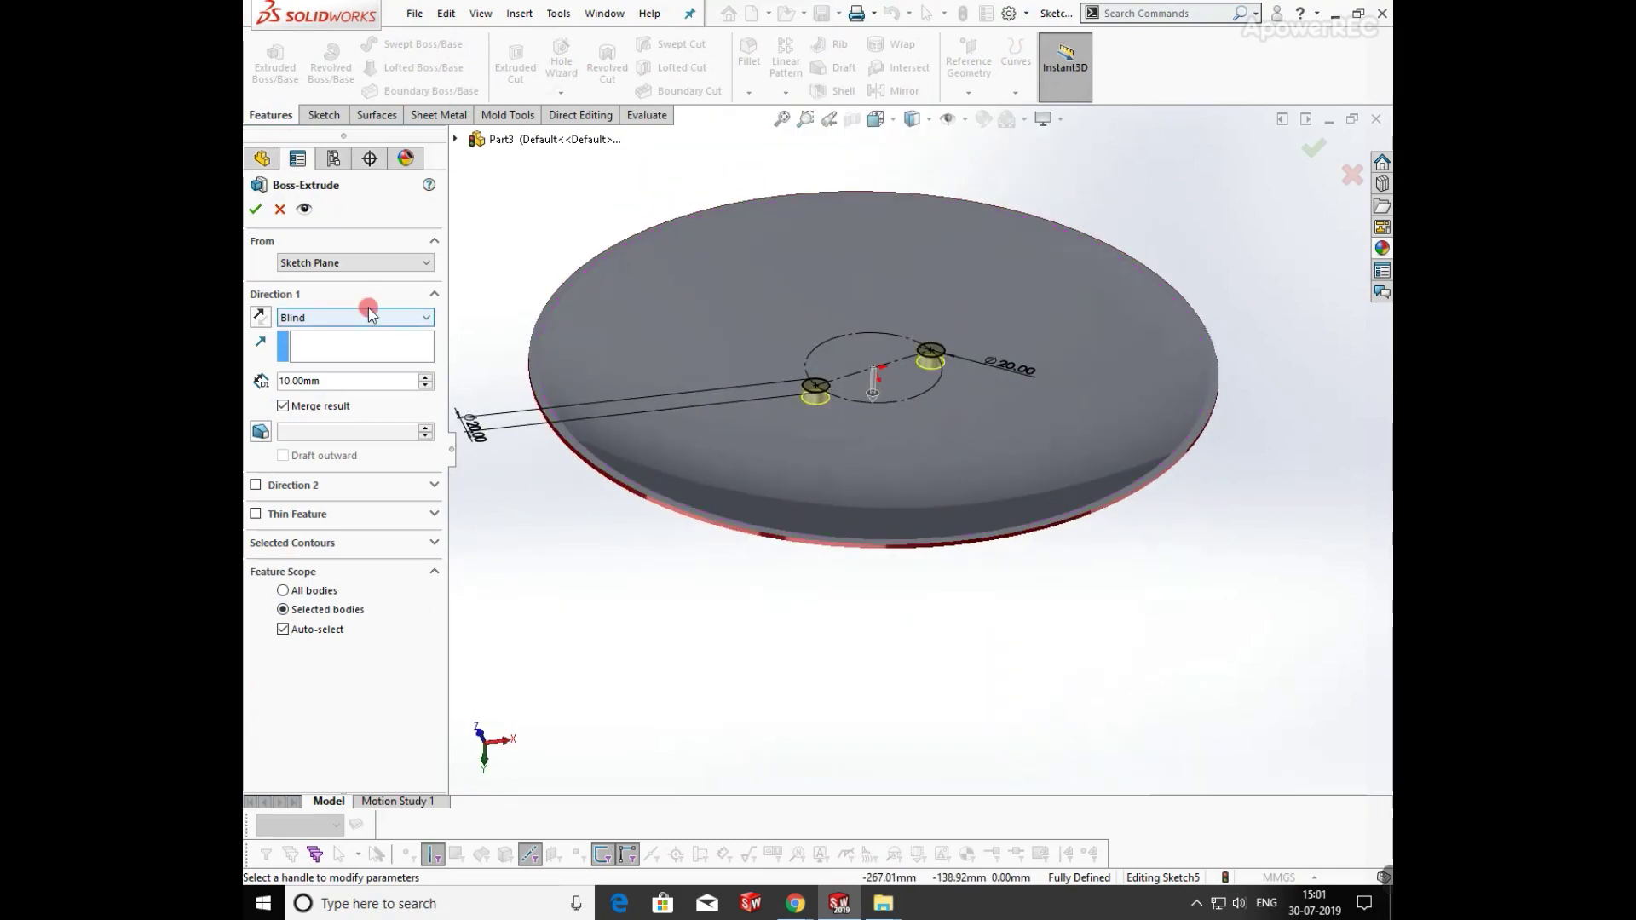
pyautogui.click(284, 407)
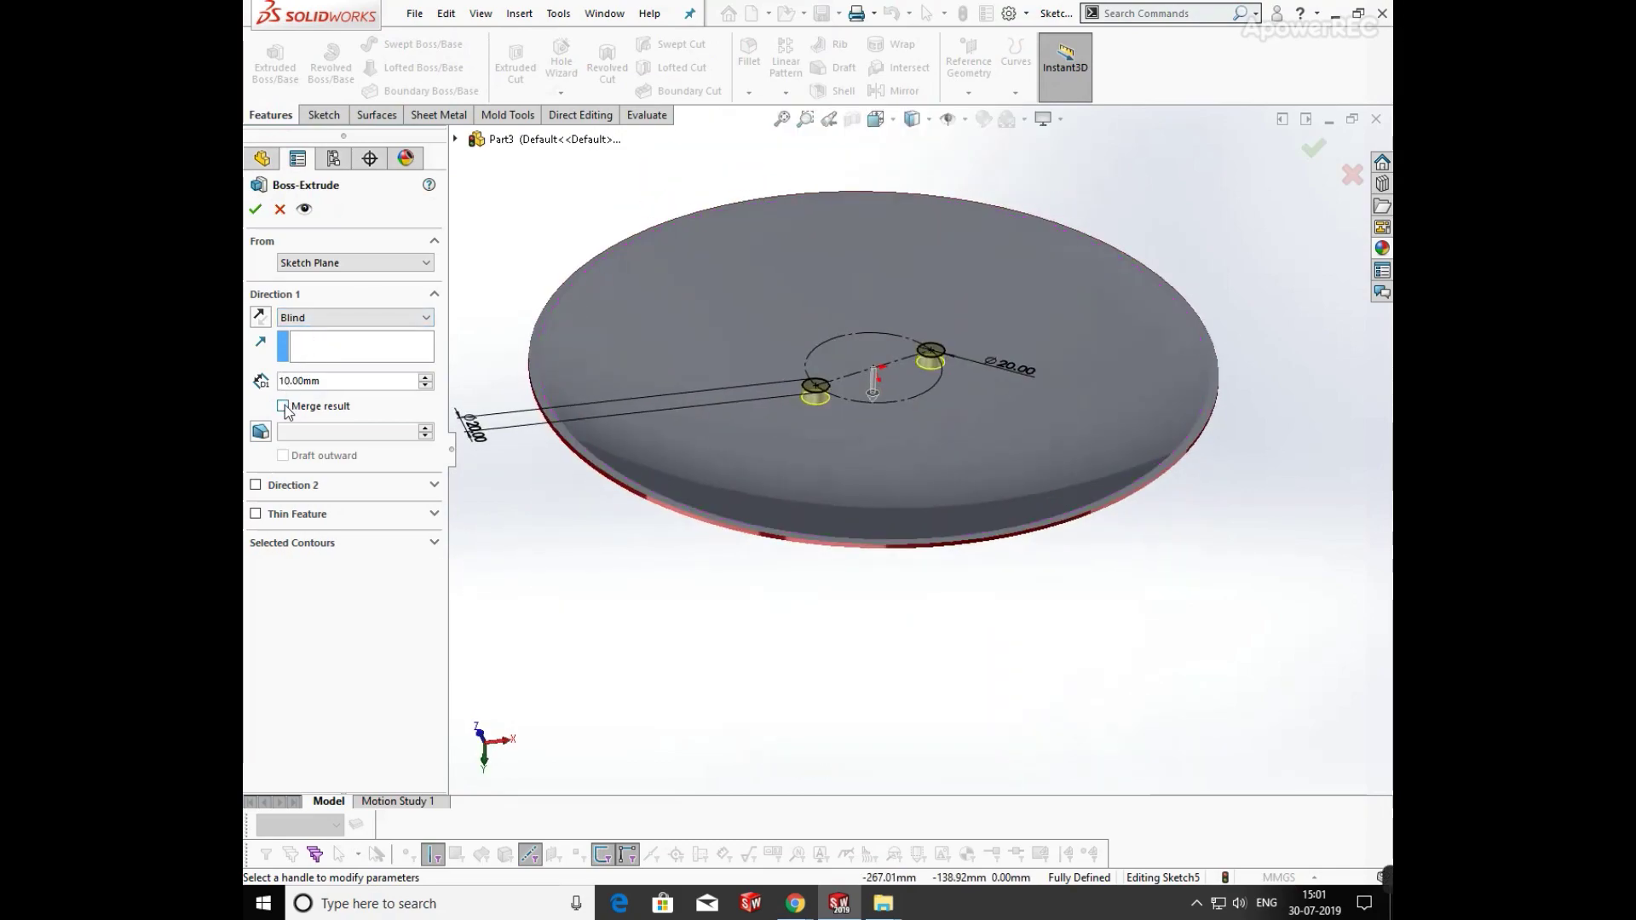
pyautogui.click(396, 319)
pyautogui.click(324, 337)
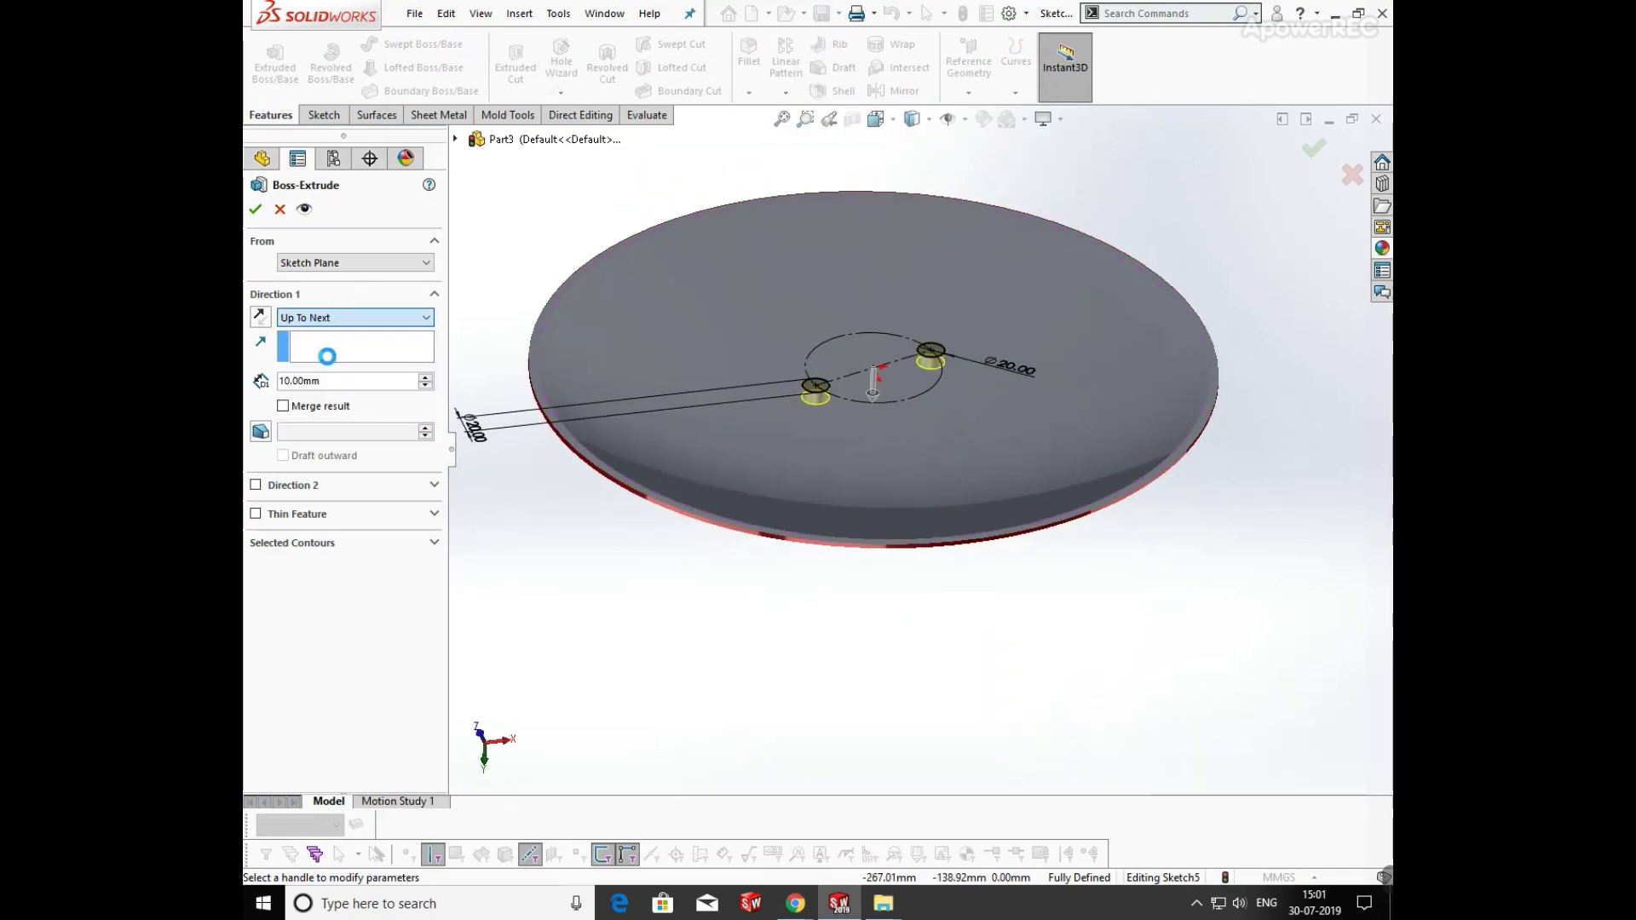
pyautogui.click(255, 209)
# On the end face of one post, viewed normal to it, sketch a straight slot about 35 mm wide between the two post centres
pyautogui.scroll(-4, 909, 407)
pyautogui.moveTo(909, 407); pyautogui.dragTo(985, 381, button='middle')
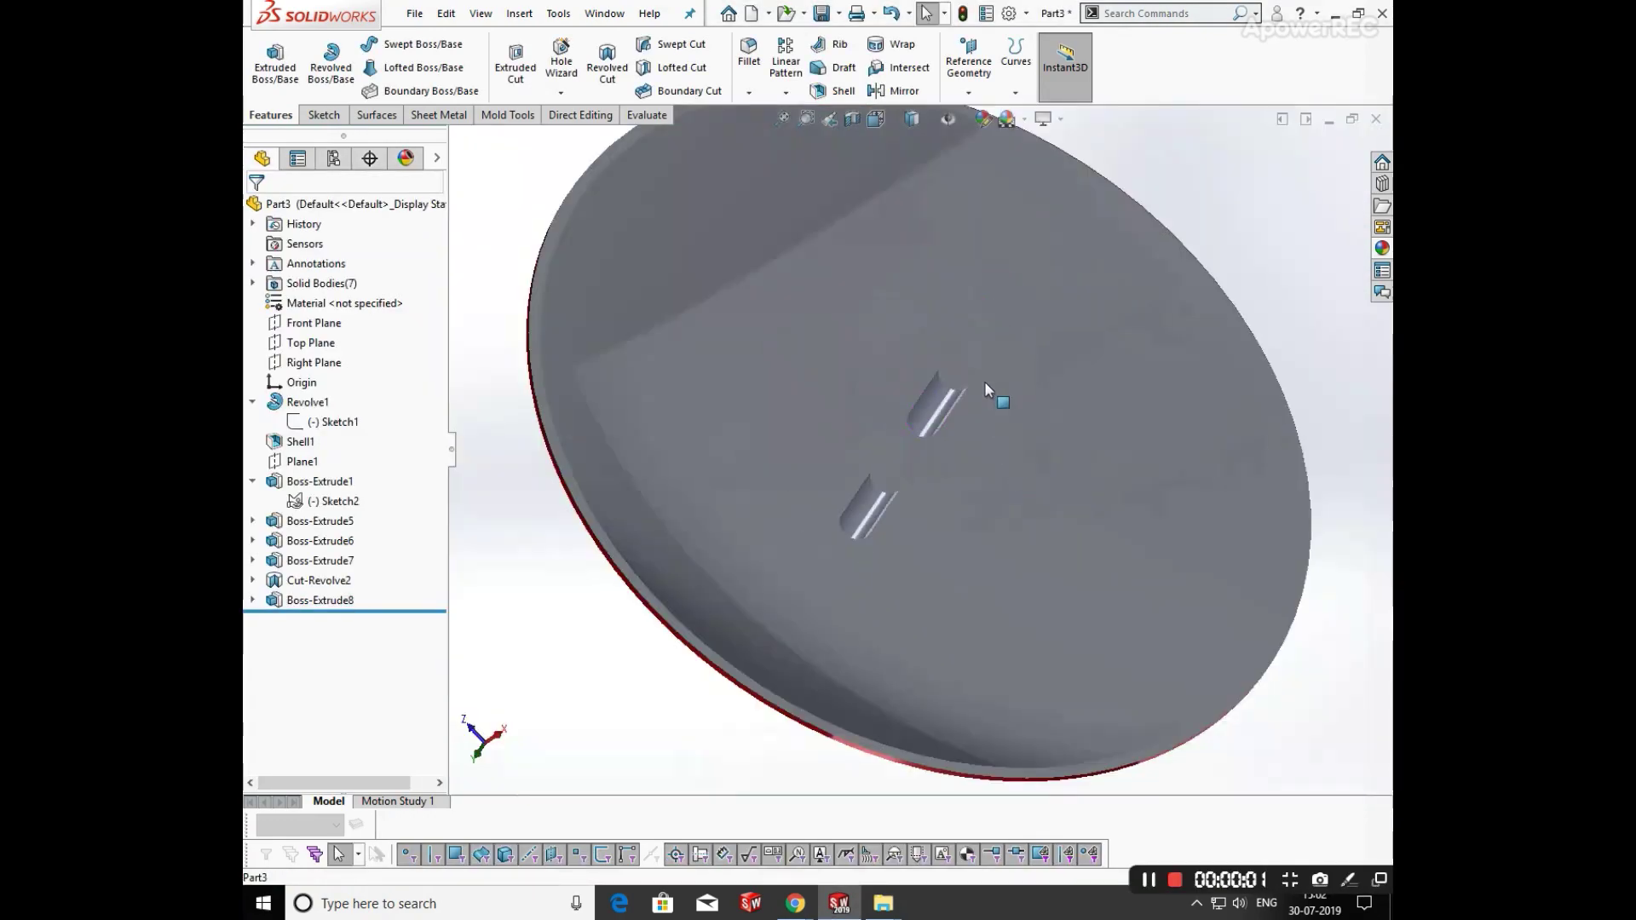
pyautogui.click(955, 385)
pyautogui.click(1116, 323)
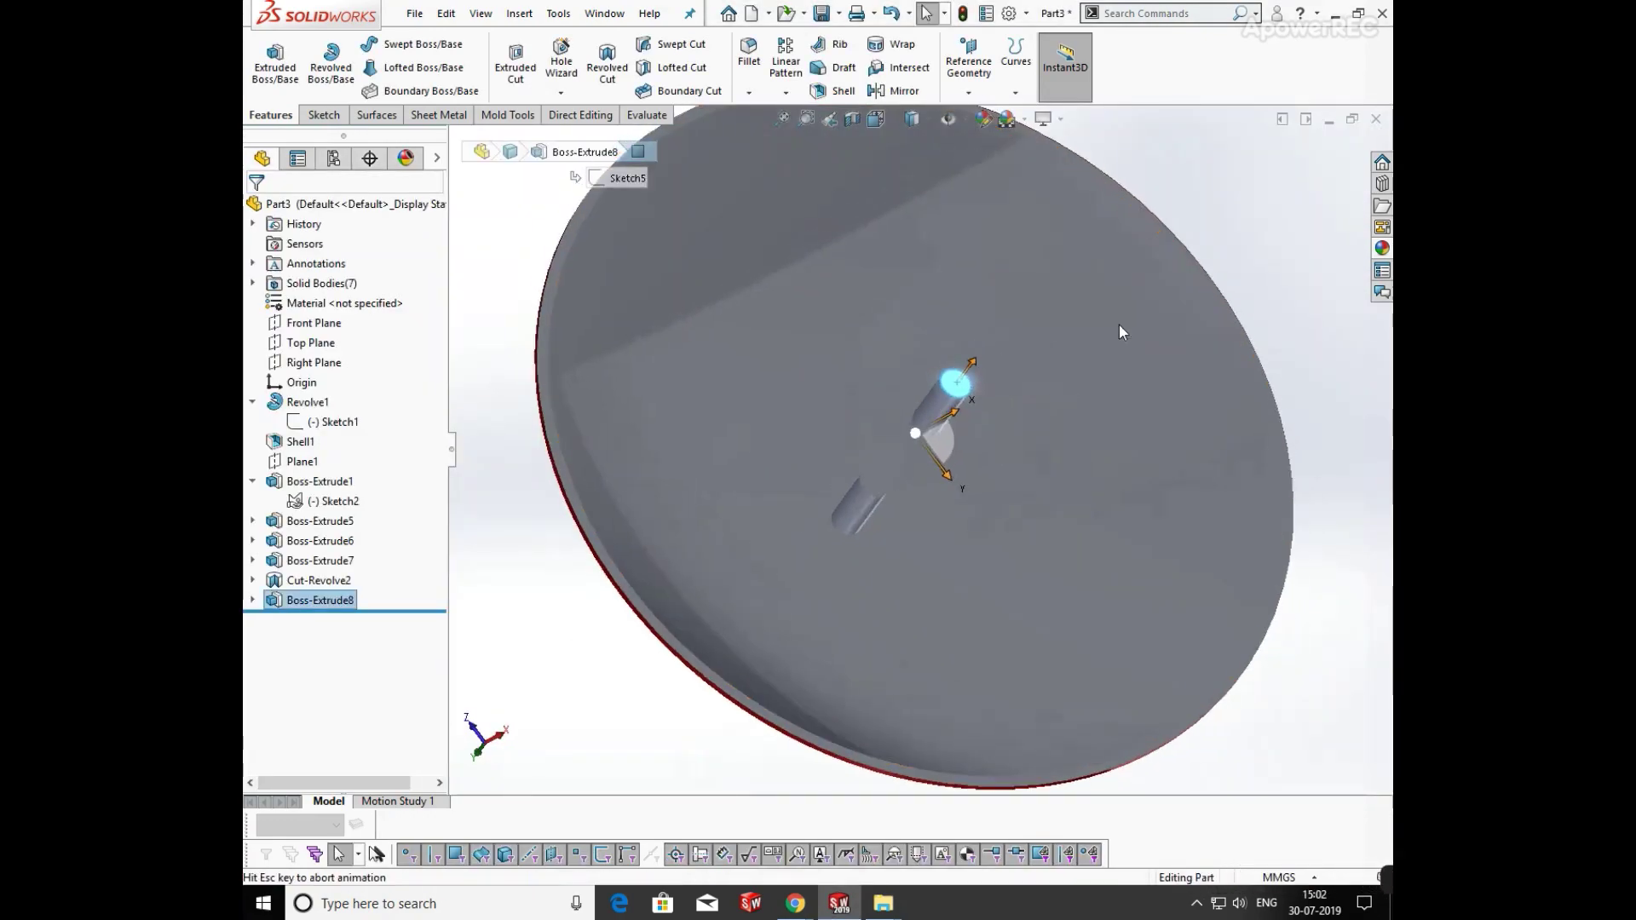
pyautogui.click(332, 116)
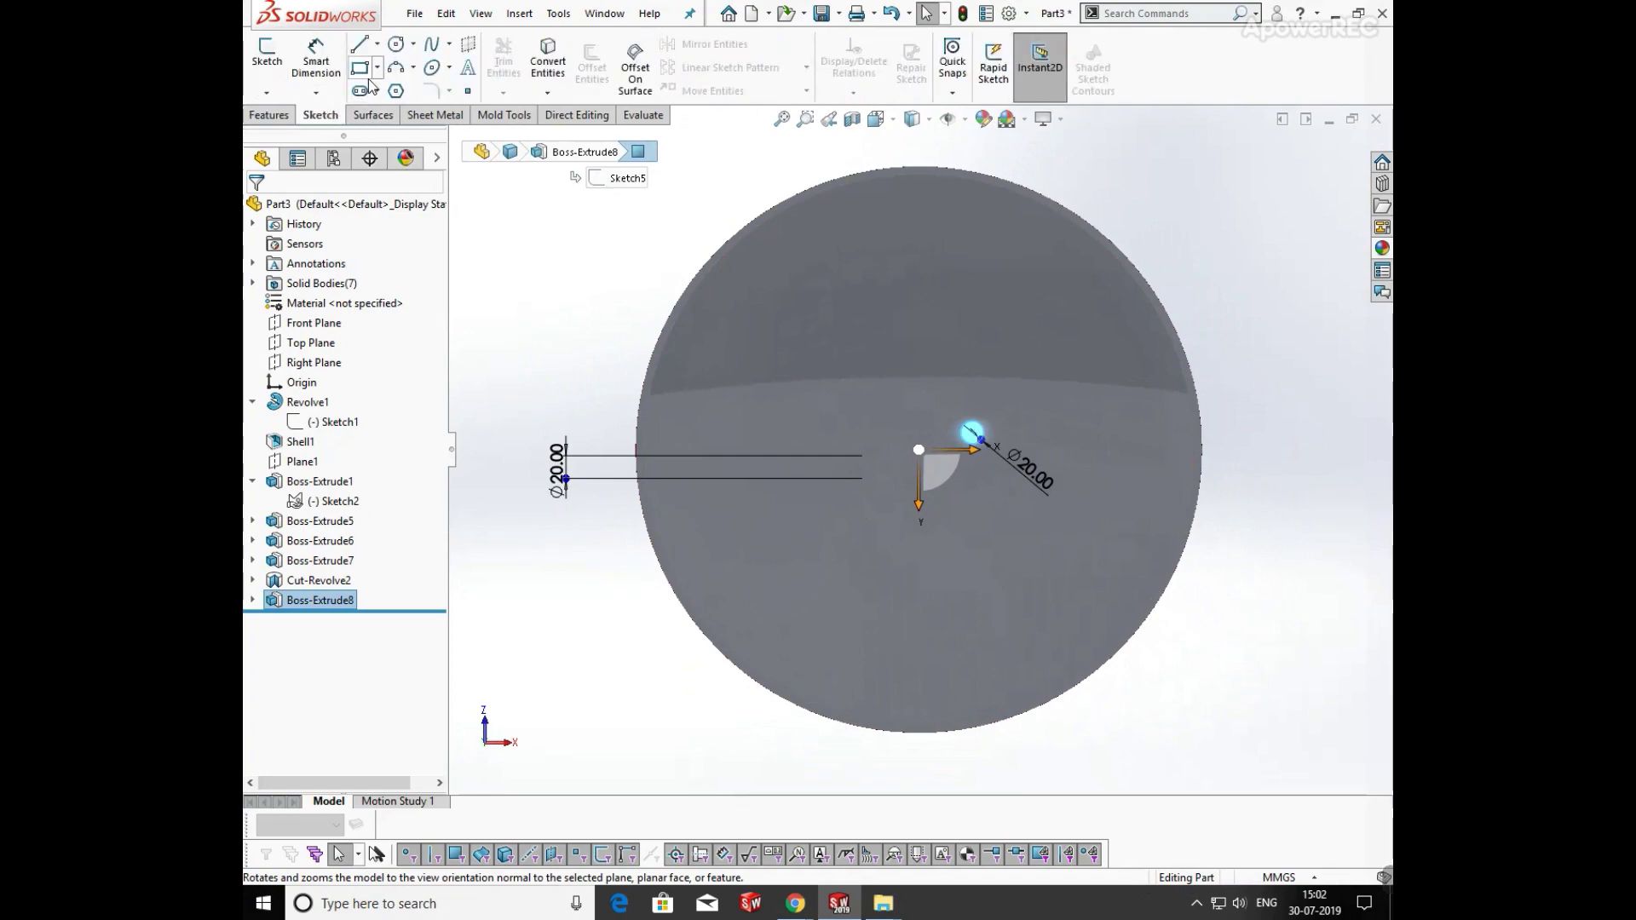
pyautogui.click(378, 91)
pyautogui.click(396, 108)
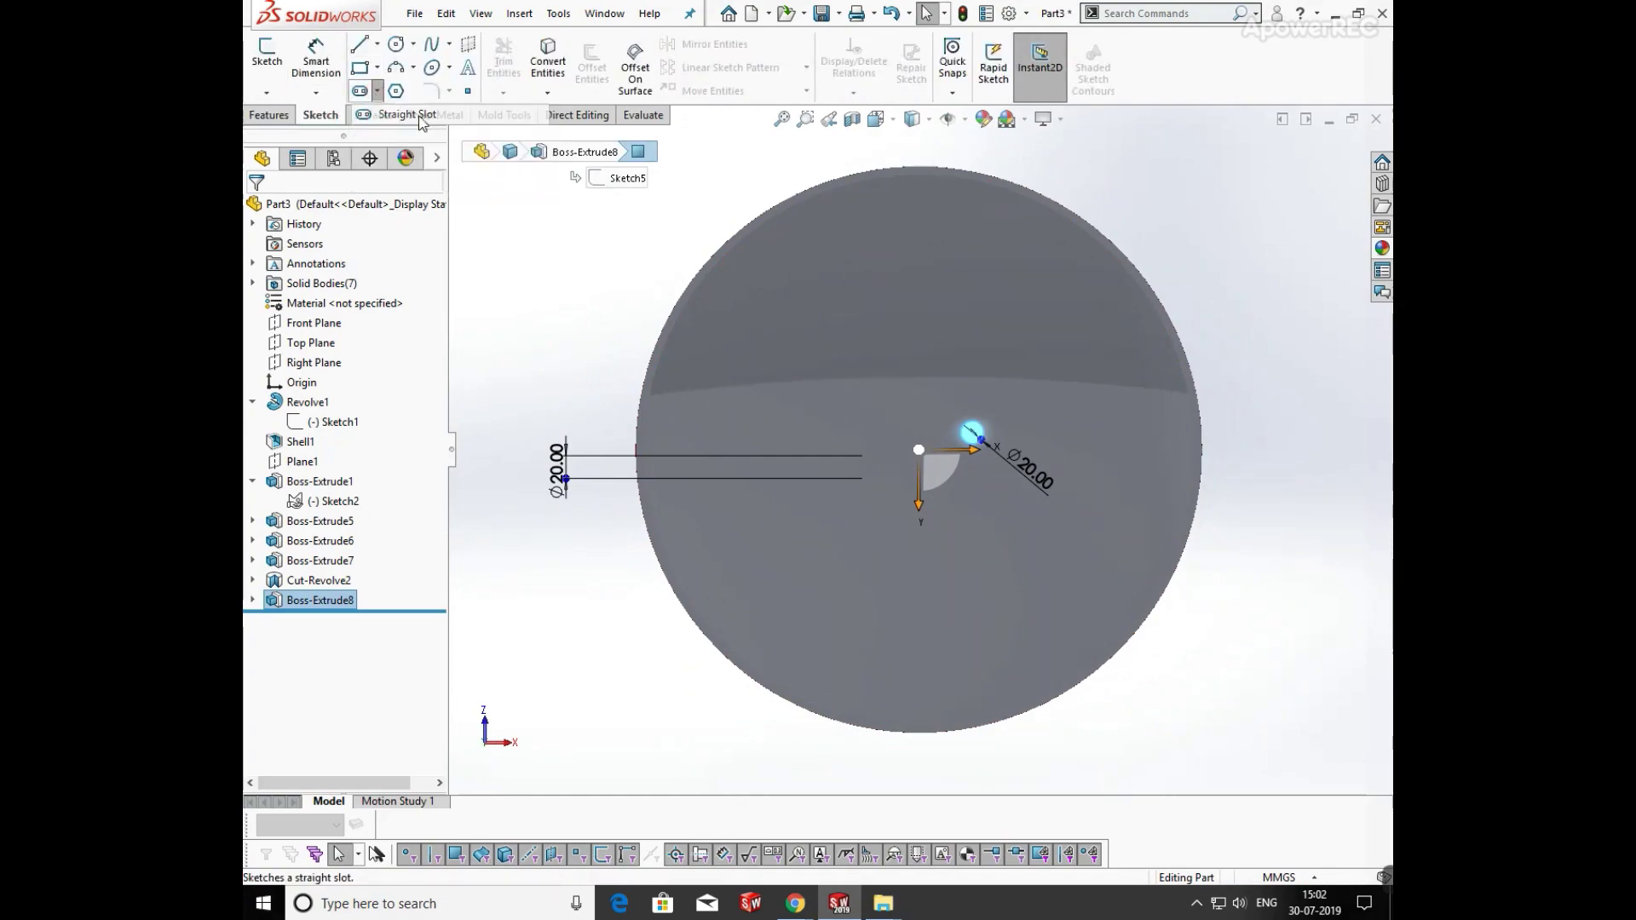
pyautogui.click(865, 467)
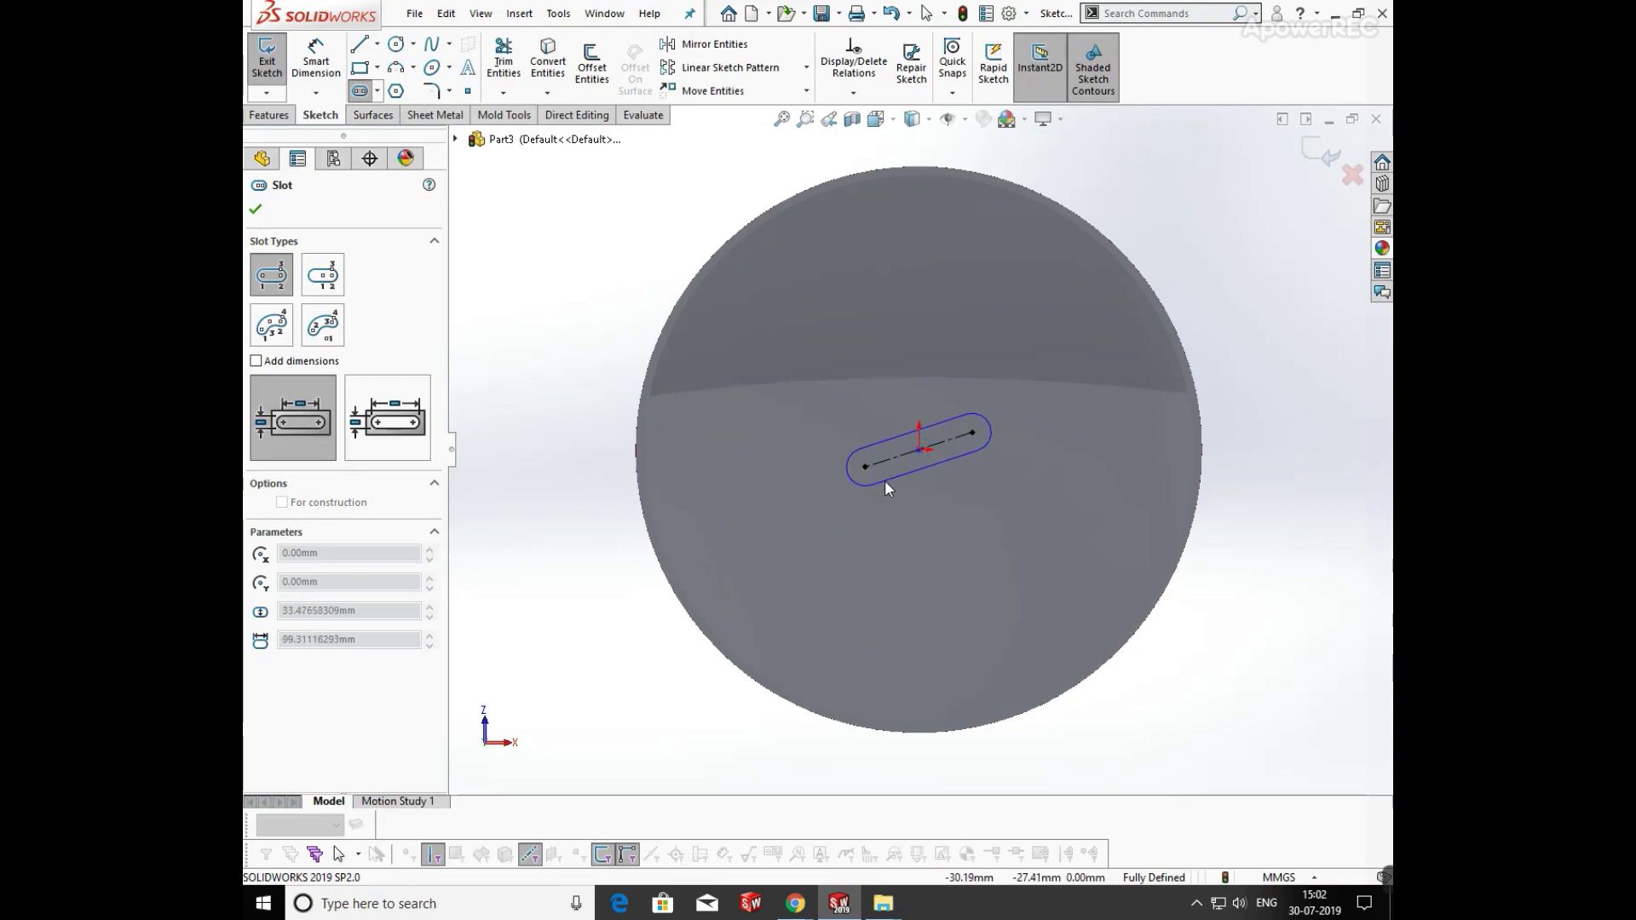
pyautogui.click(887, 486)
# Dimension the slot's width between its two straight sides to 20 mm
pyautogui.click(328, 66)
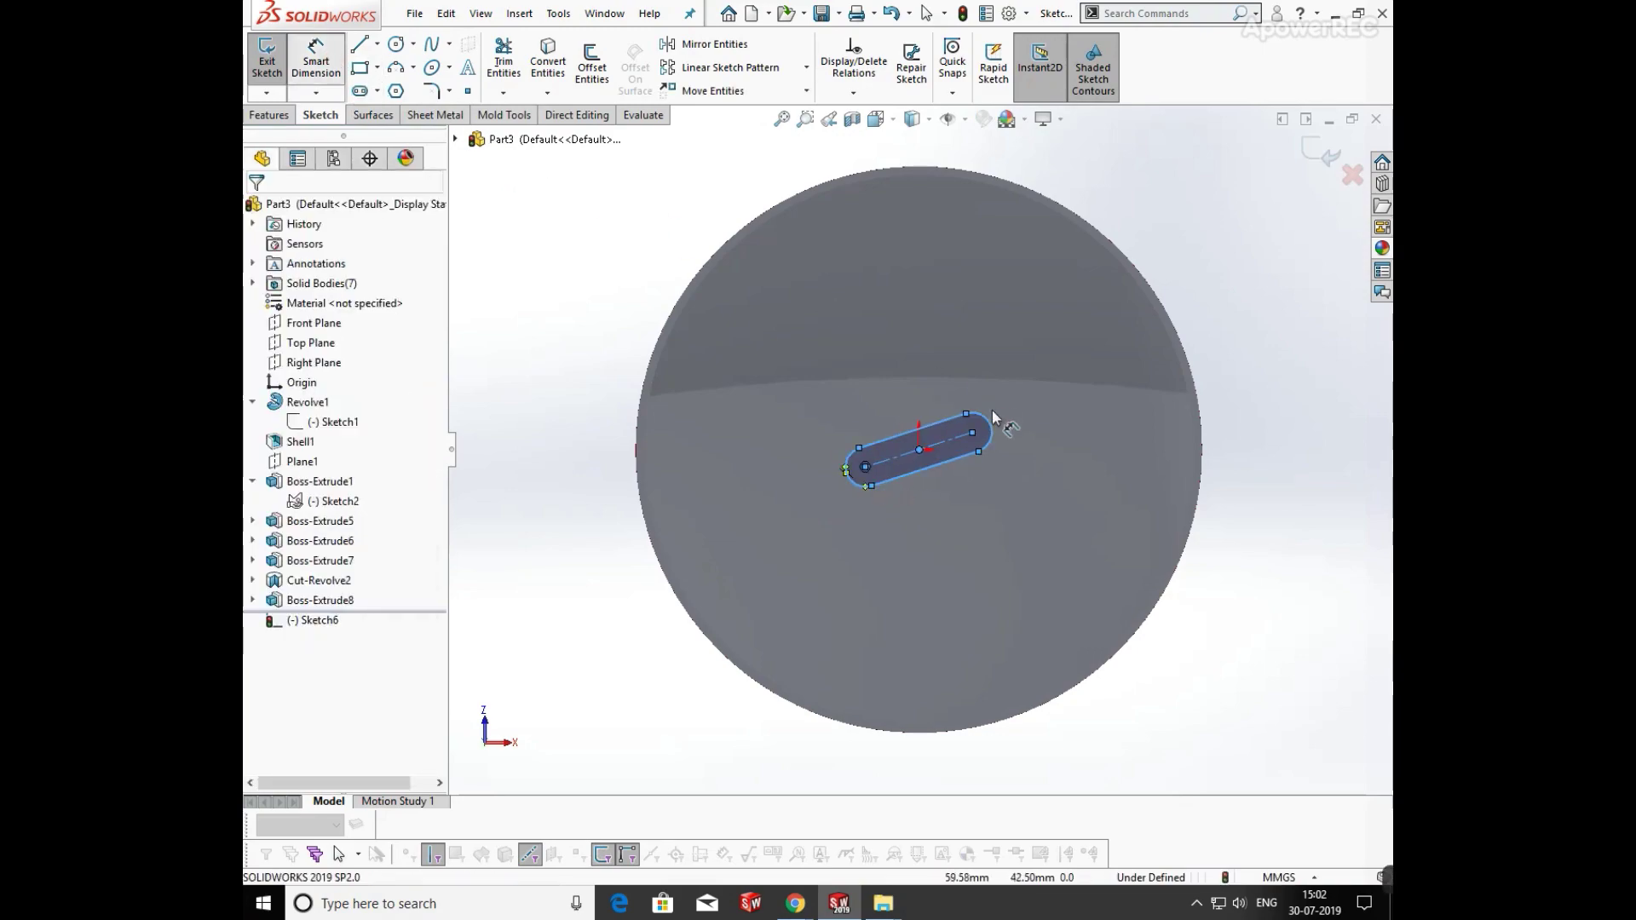
pyautogui.click(932, 424)
pyautogui.click(944, 461)
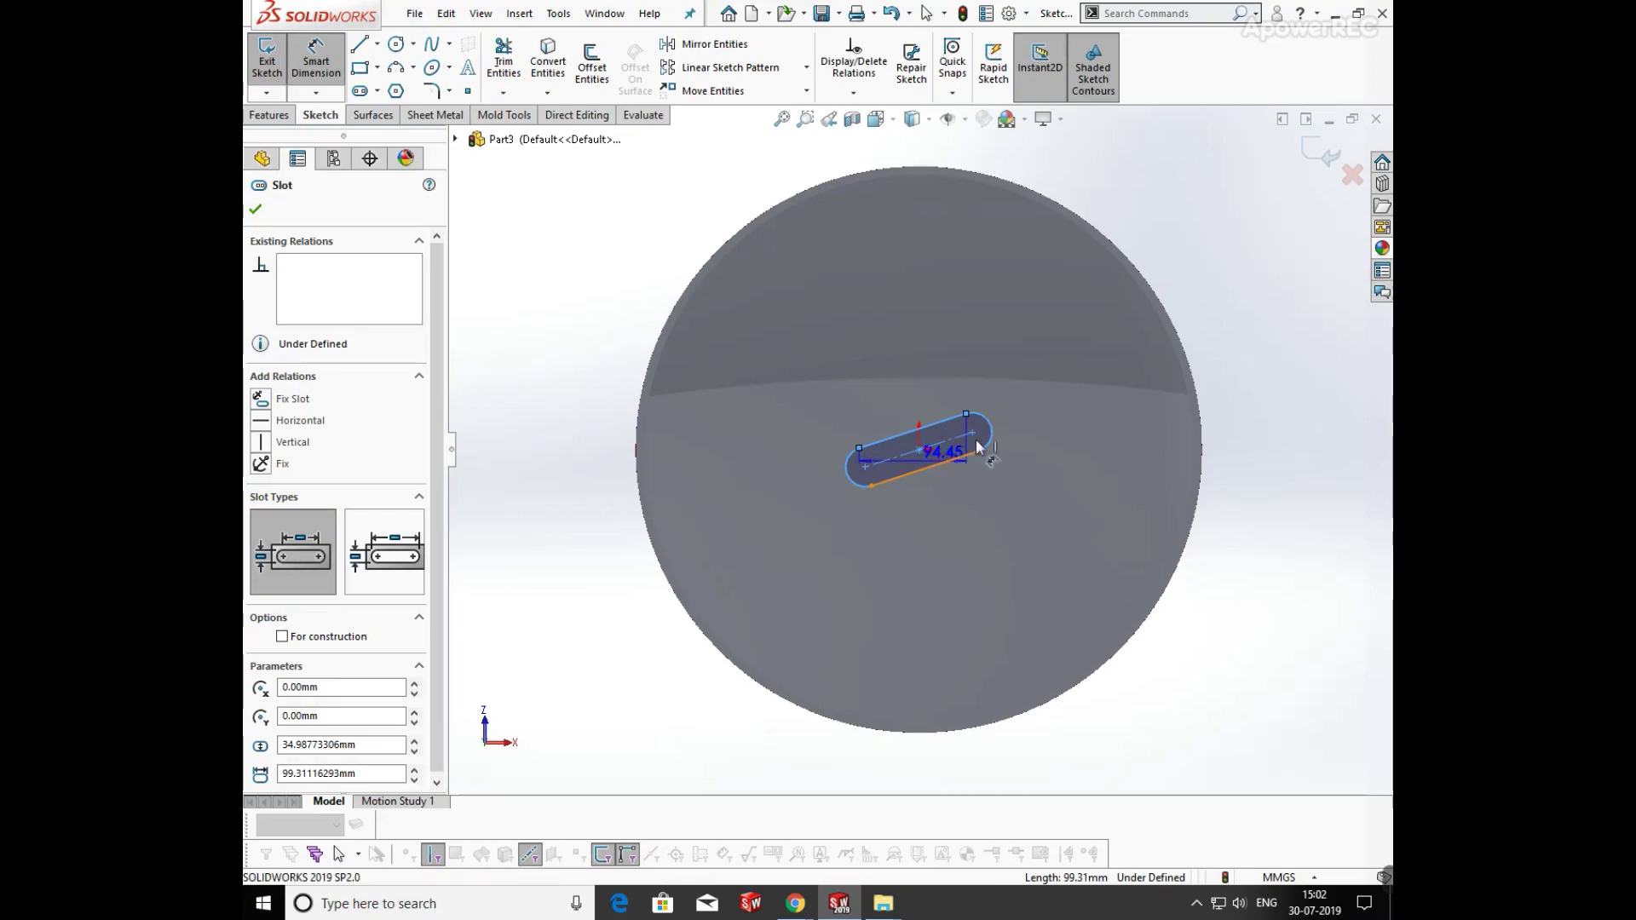
pyautogui.click(1036, 411)
pyautogui.write('20')
pyautogui.press('Return')
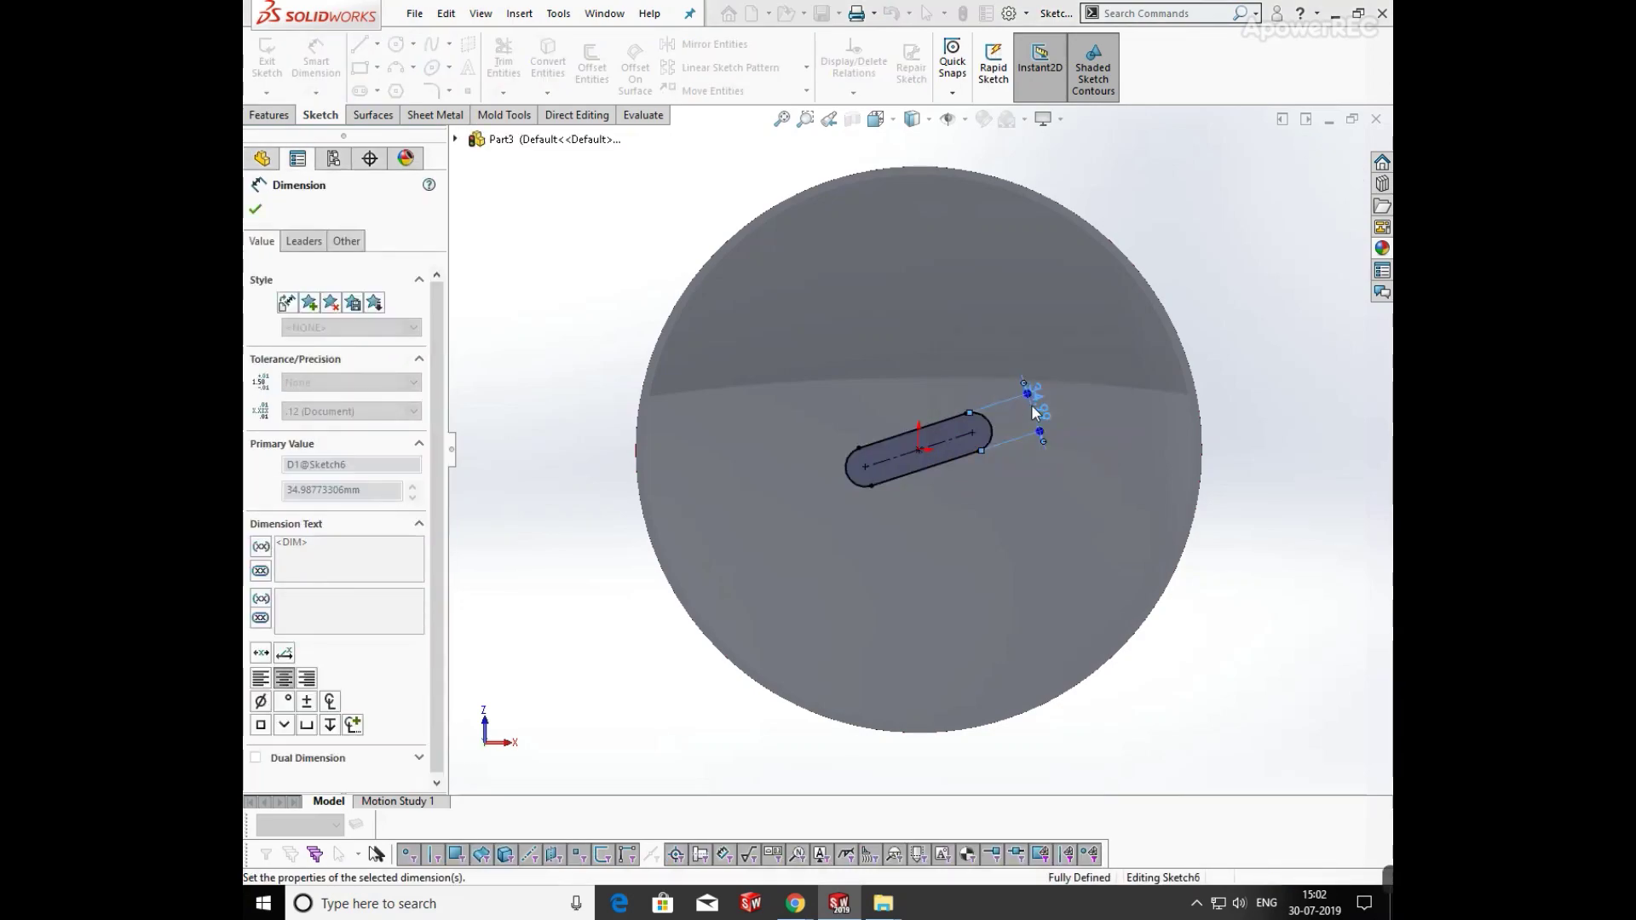
pyautogui.press('Escape')
# Extrude the slot 15 mm in the reversed direction toward the shield, as a separate body with Merge result turned off
pyautogui.moveTo(1262, 612); pyautogui.dragTo(567, 212, button='middle')
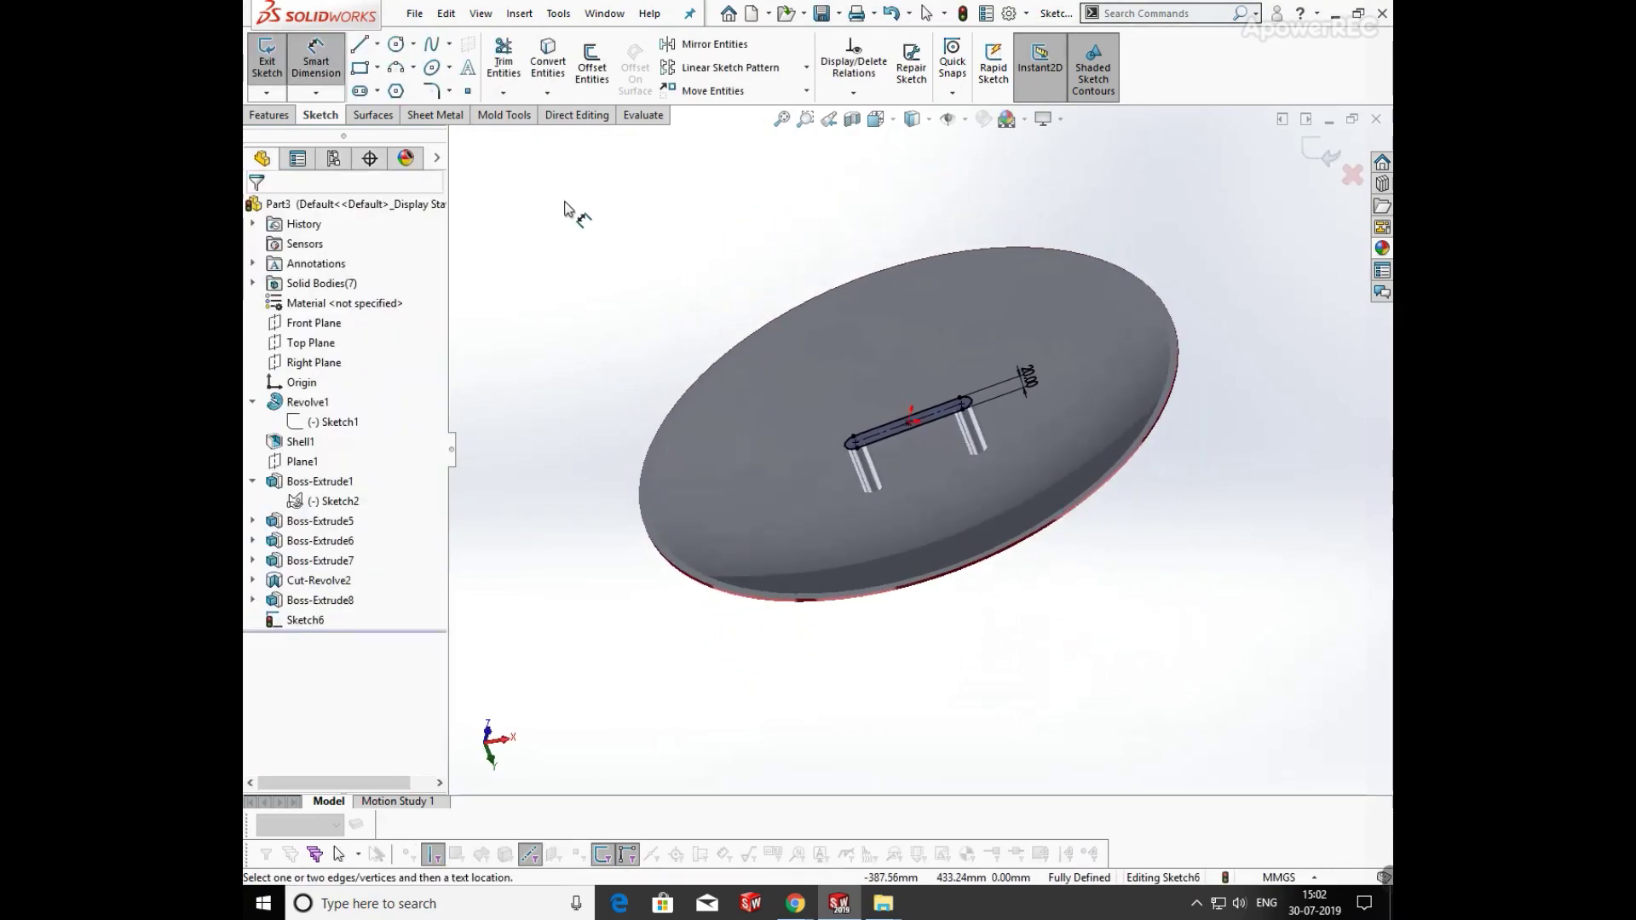
pyautogui.click(269, 114)
pyautogui.click(275, 61)
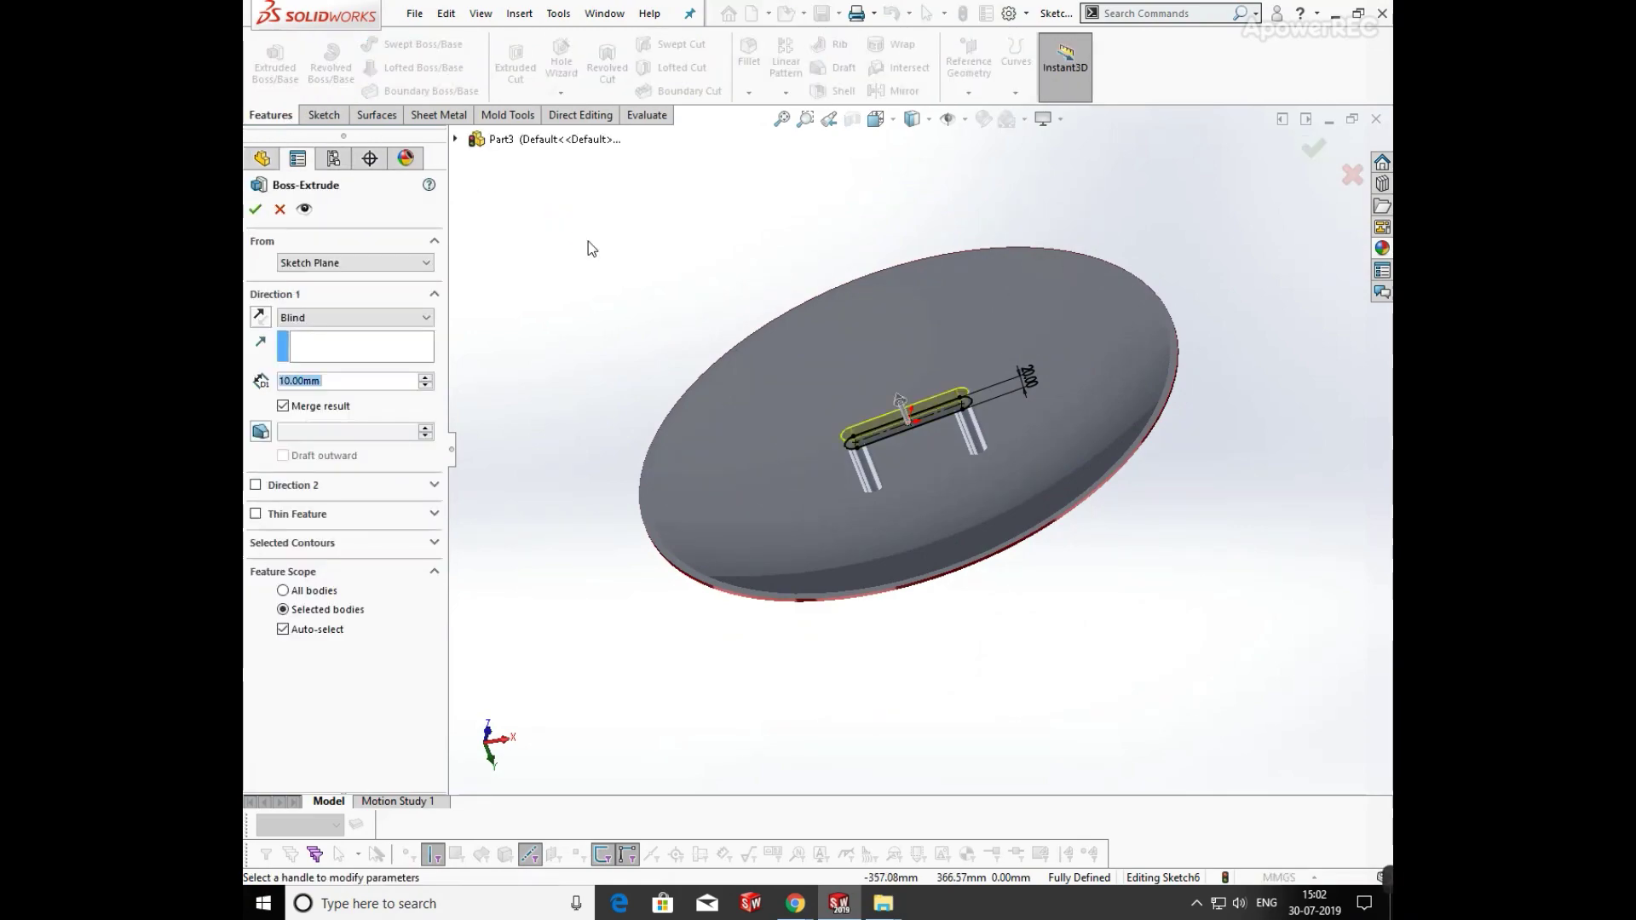
pyautogui.click(257, 318)
pyautogui.click(283, 406)
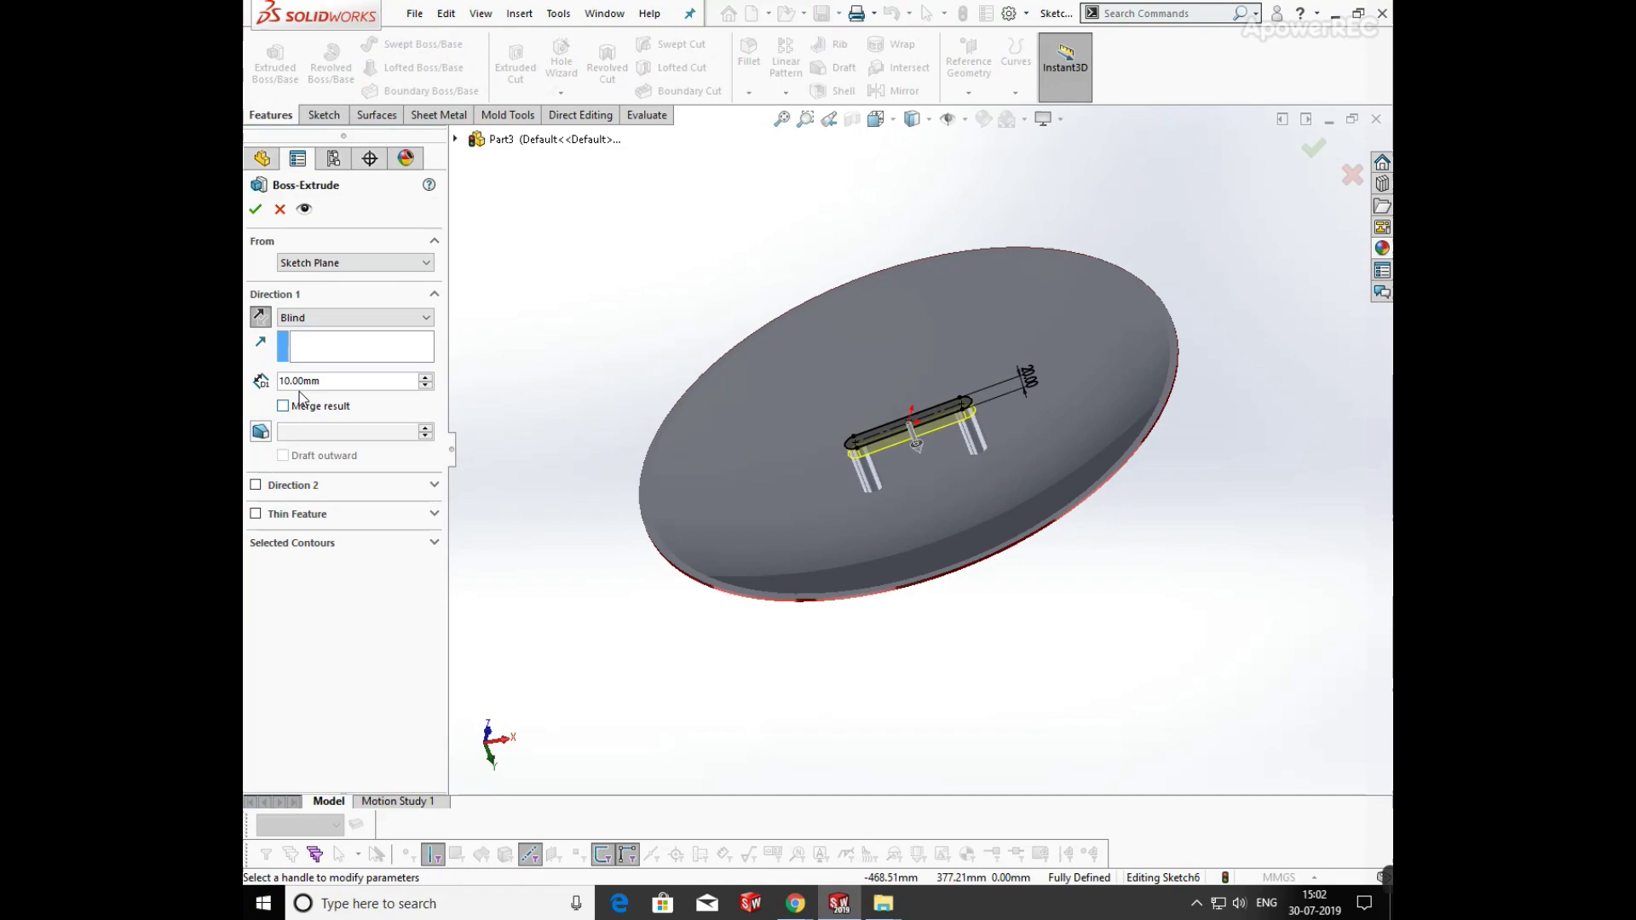
pyautogui.click(424, 378)
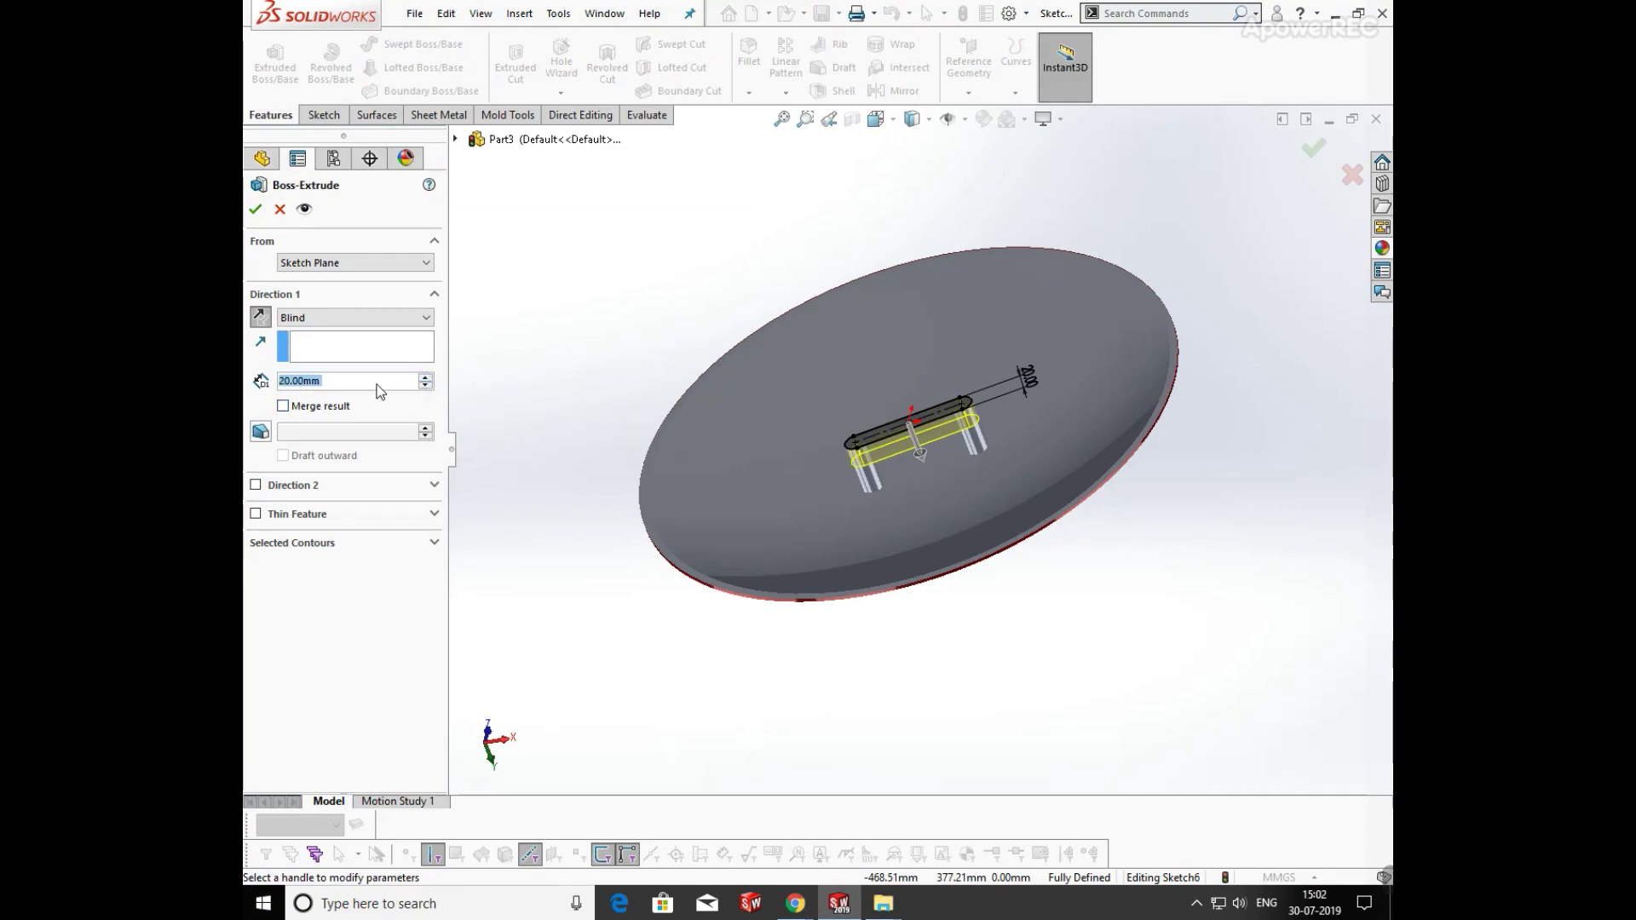
pyautogui.write('15')
pyautogui.press('Return')
pyautogui.press('Return')
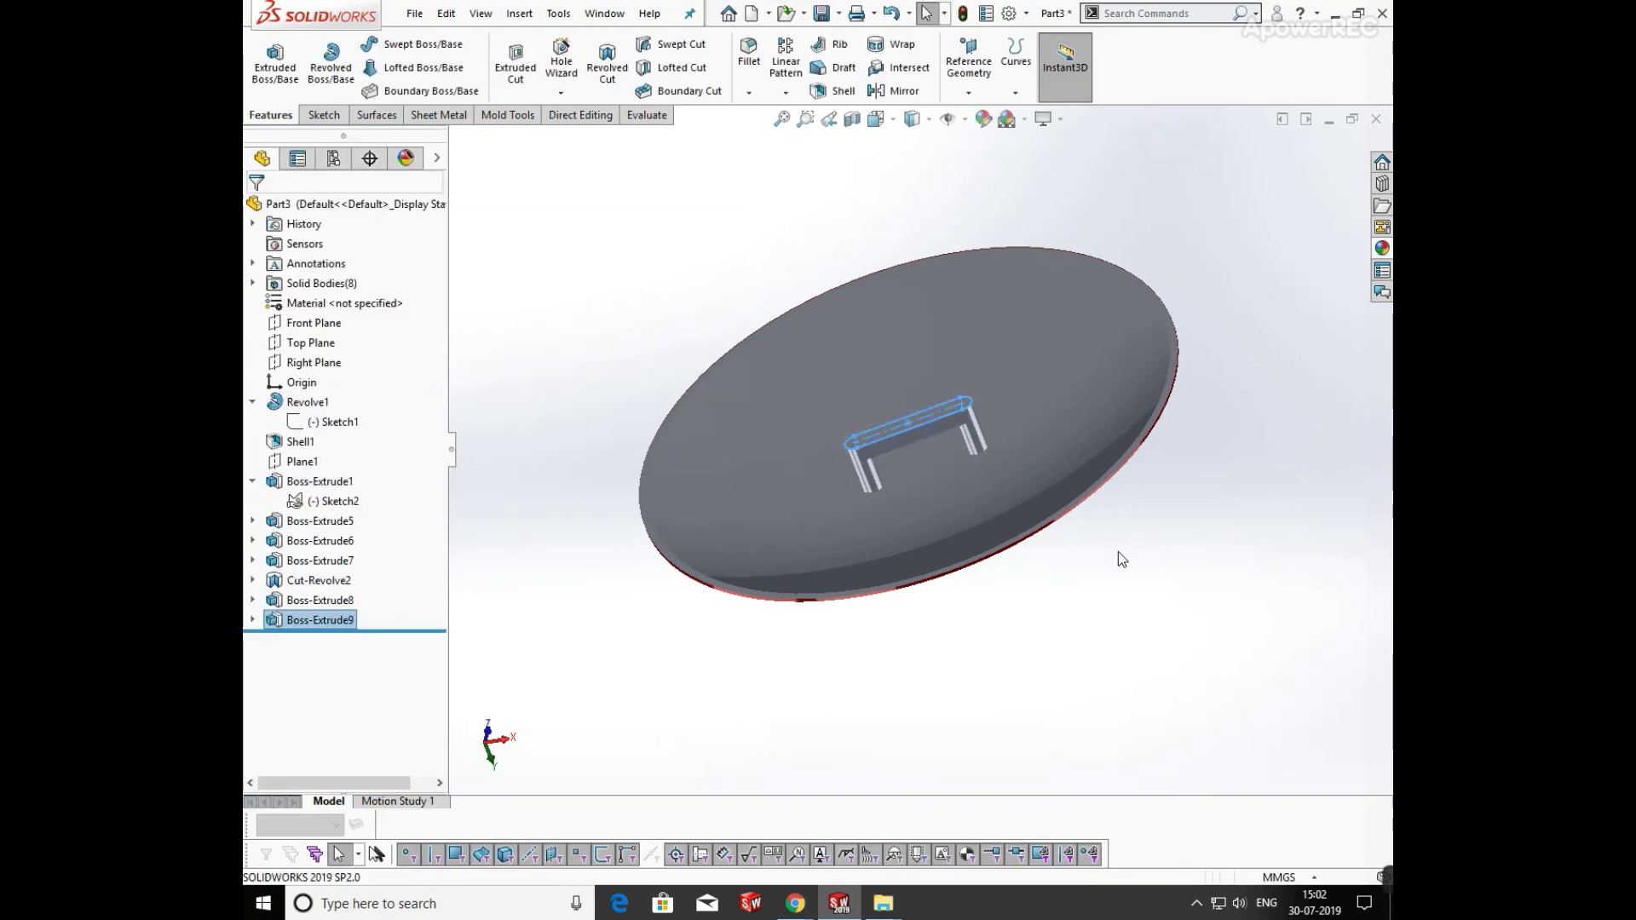
# Copy the outer ring's dark red appearance and paste it onto the slot-shaped handle bar feature
pyautogui.moveTo(1019, 511); pyautogui.dragTo(1096, 423, button='middle')
pyautogui.click(1082, 422)
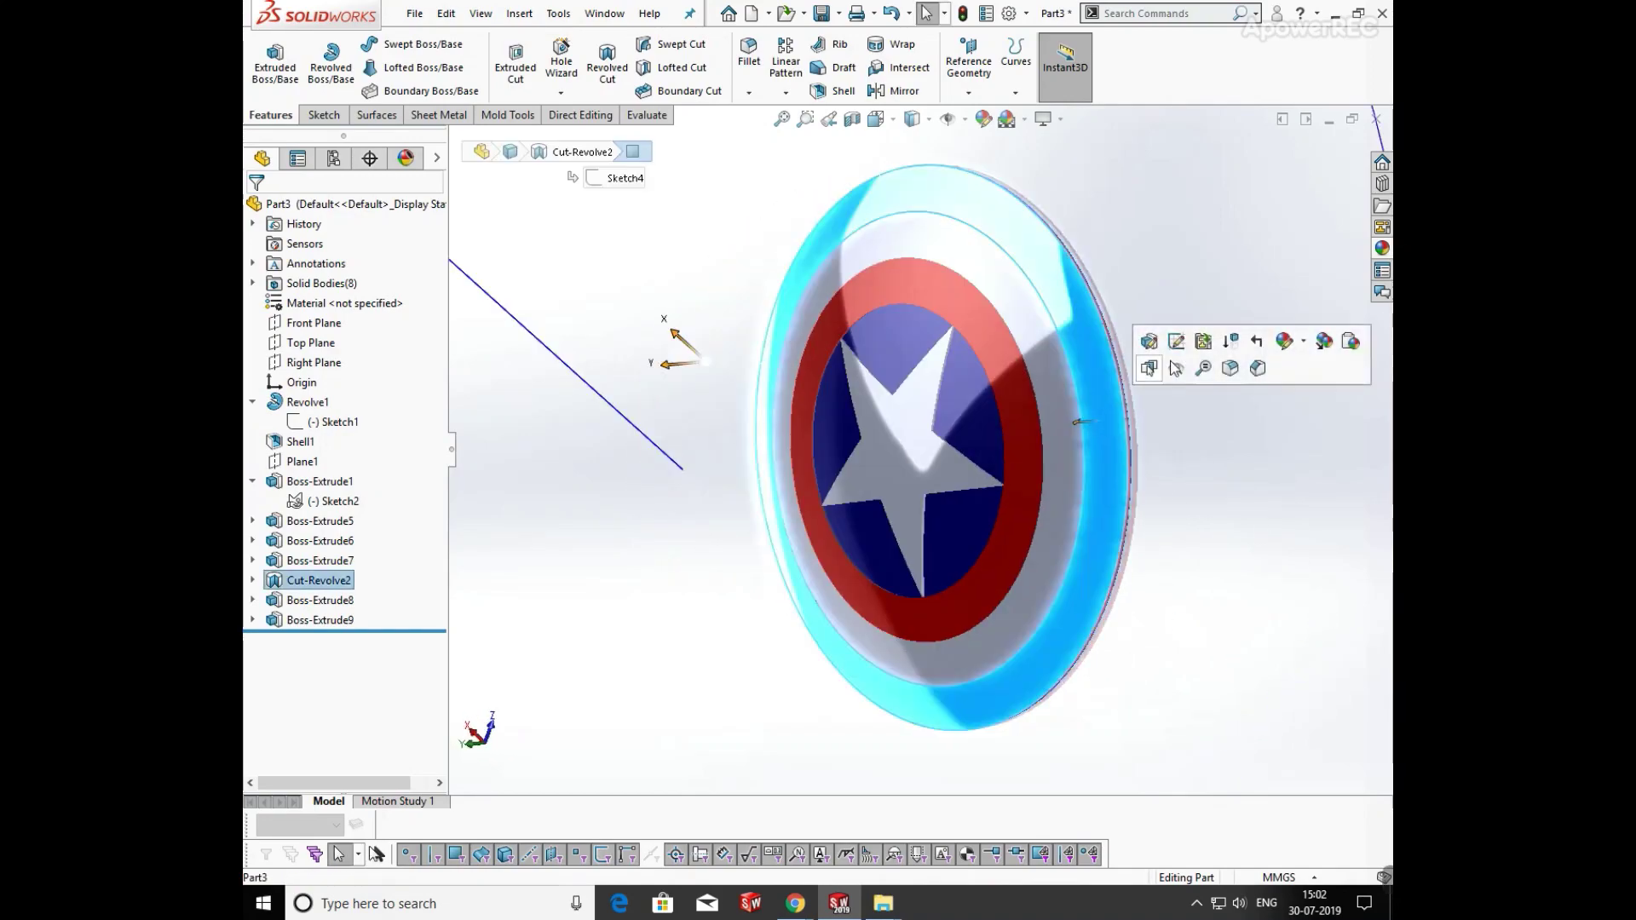
pyautogui.click(1324, 341)
pyautogui.moveTo(1090, 304); pyautogui.dragTo(938, 423, button='middle')
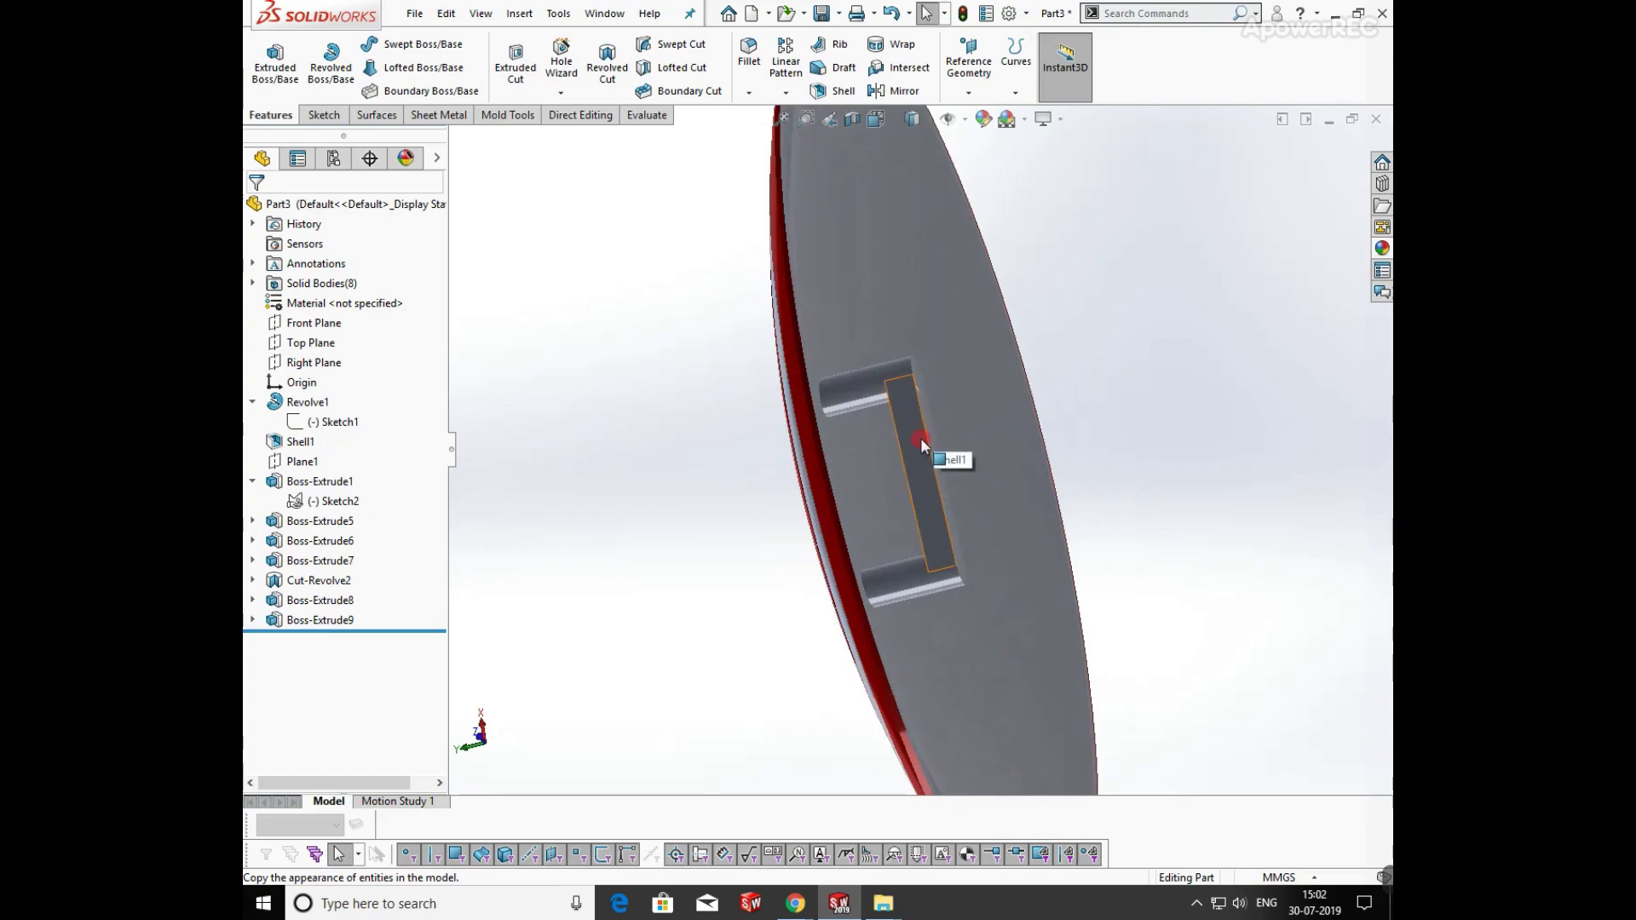
pyautogui.click(922, 442)
pyautogui.click(1169, 373)
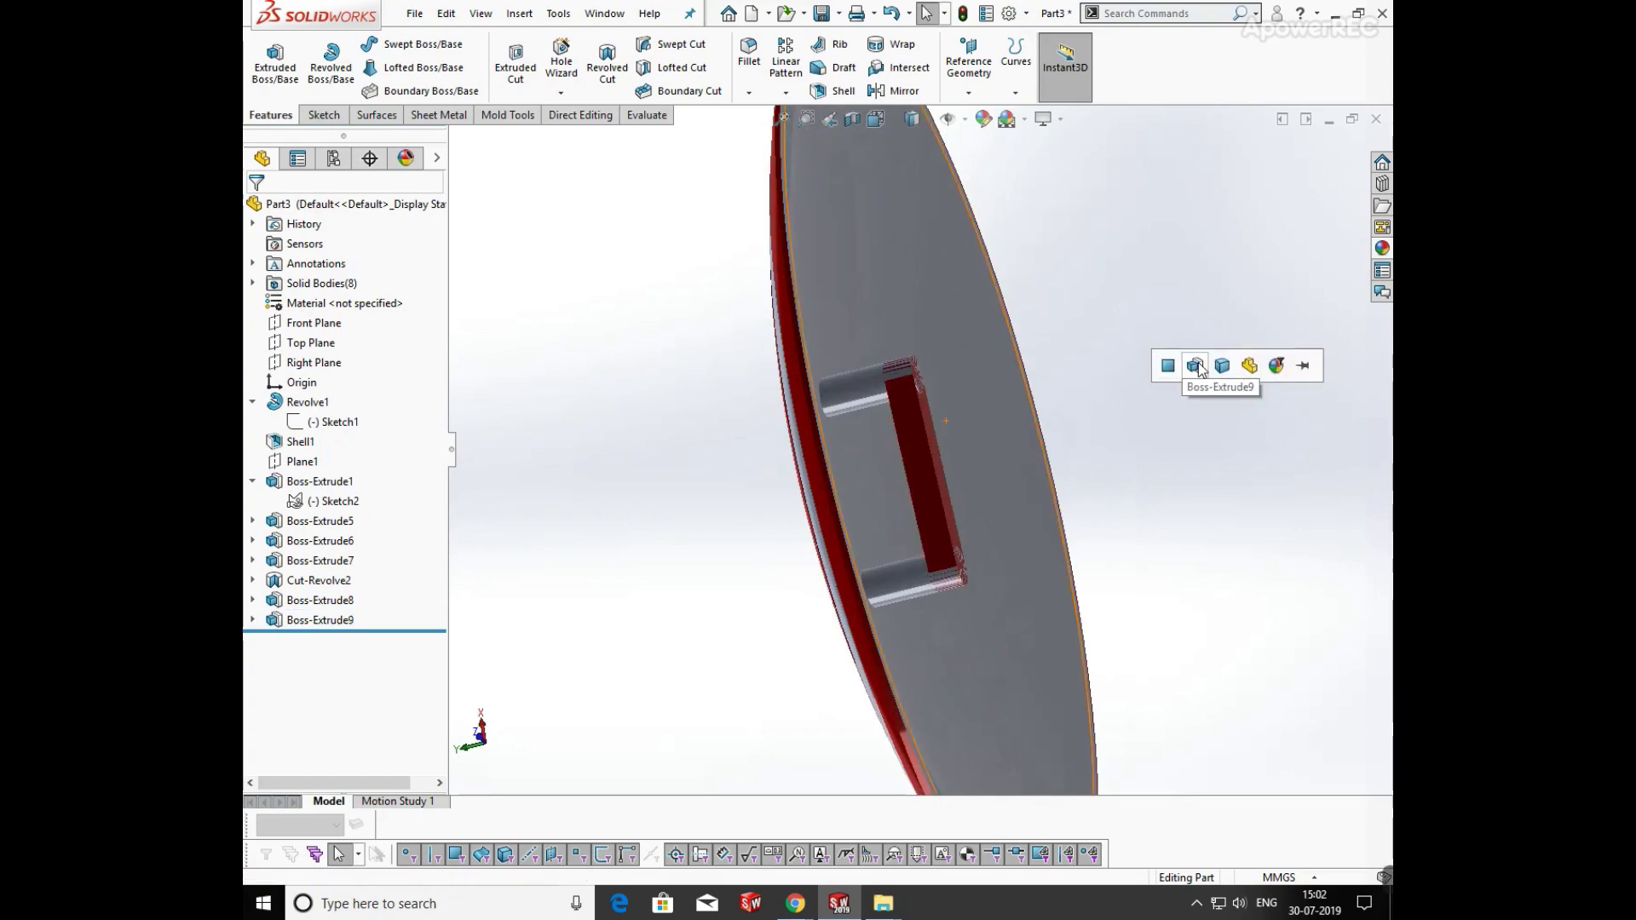
pyautogui.click(1201, 367)
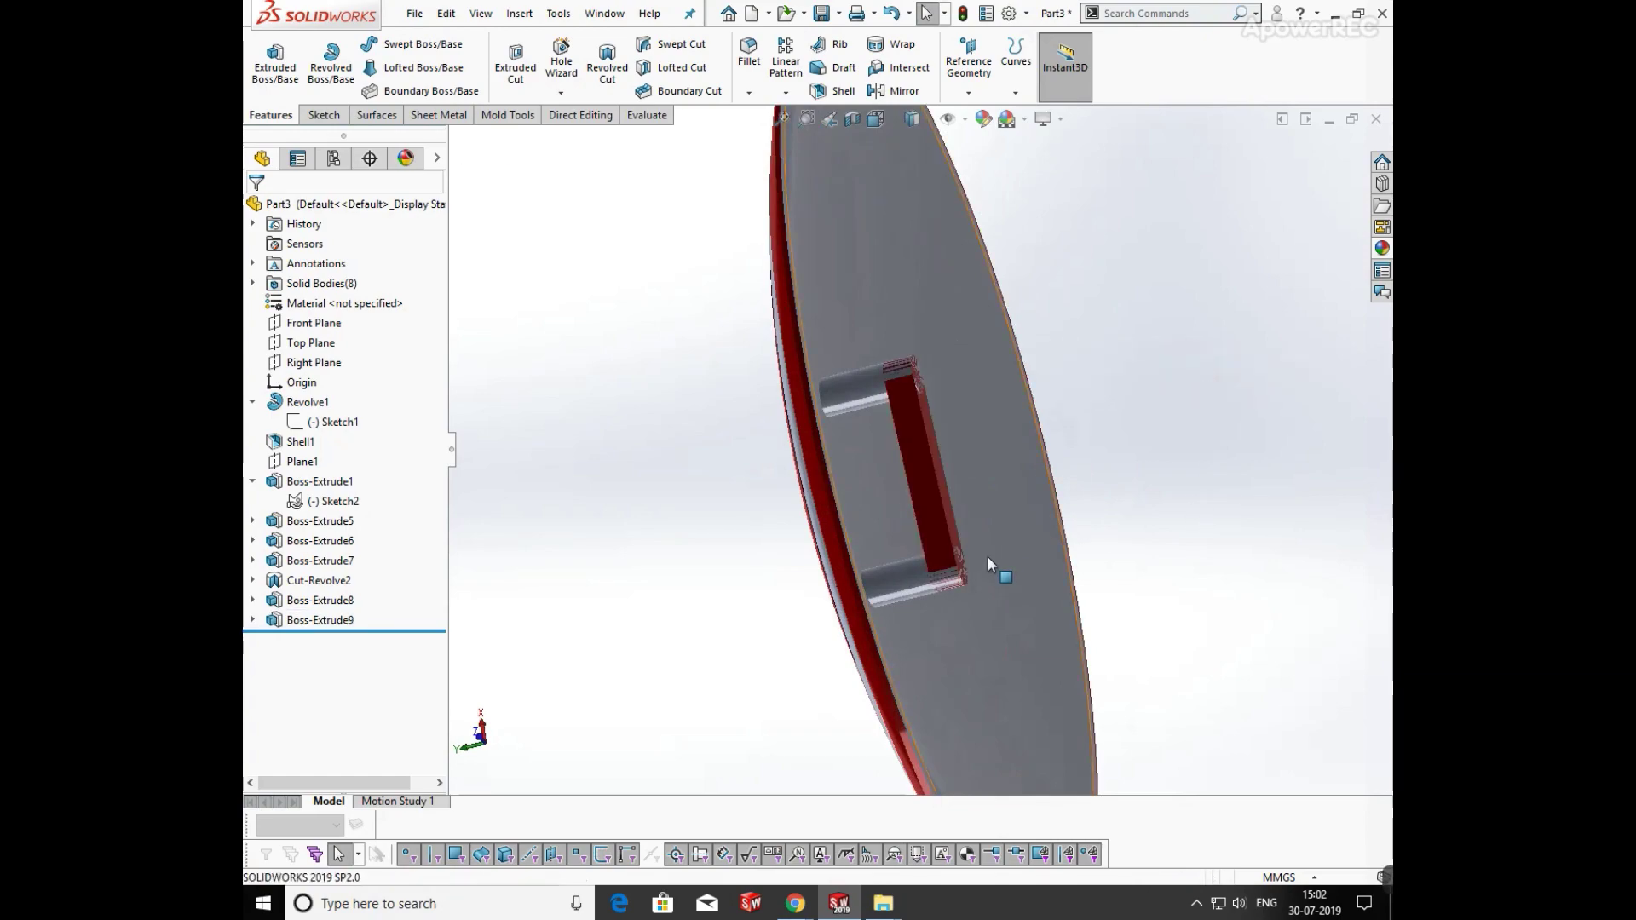
# Paste the copied dark red appearance onto the extruded feature forming the two handle posts
pyautogui.click(901, 584)
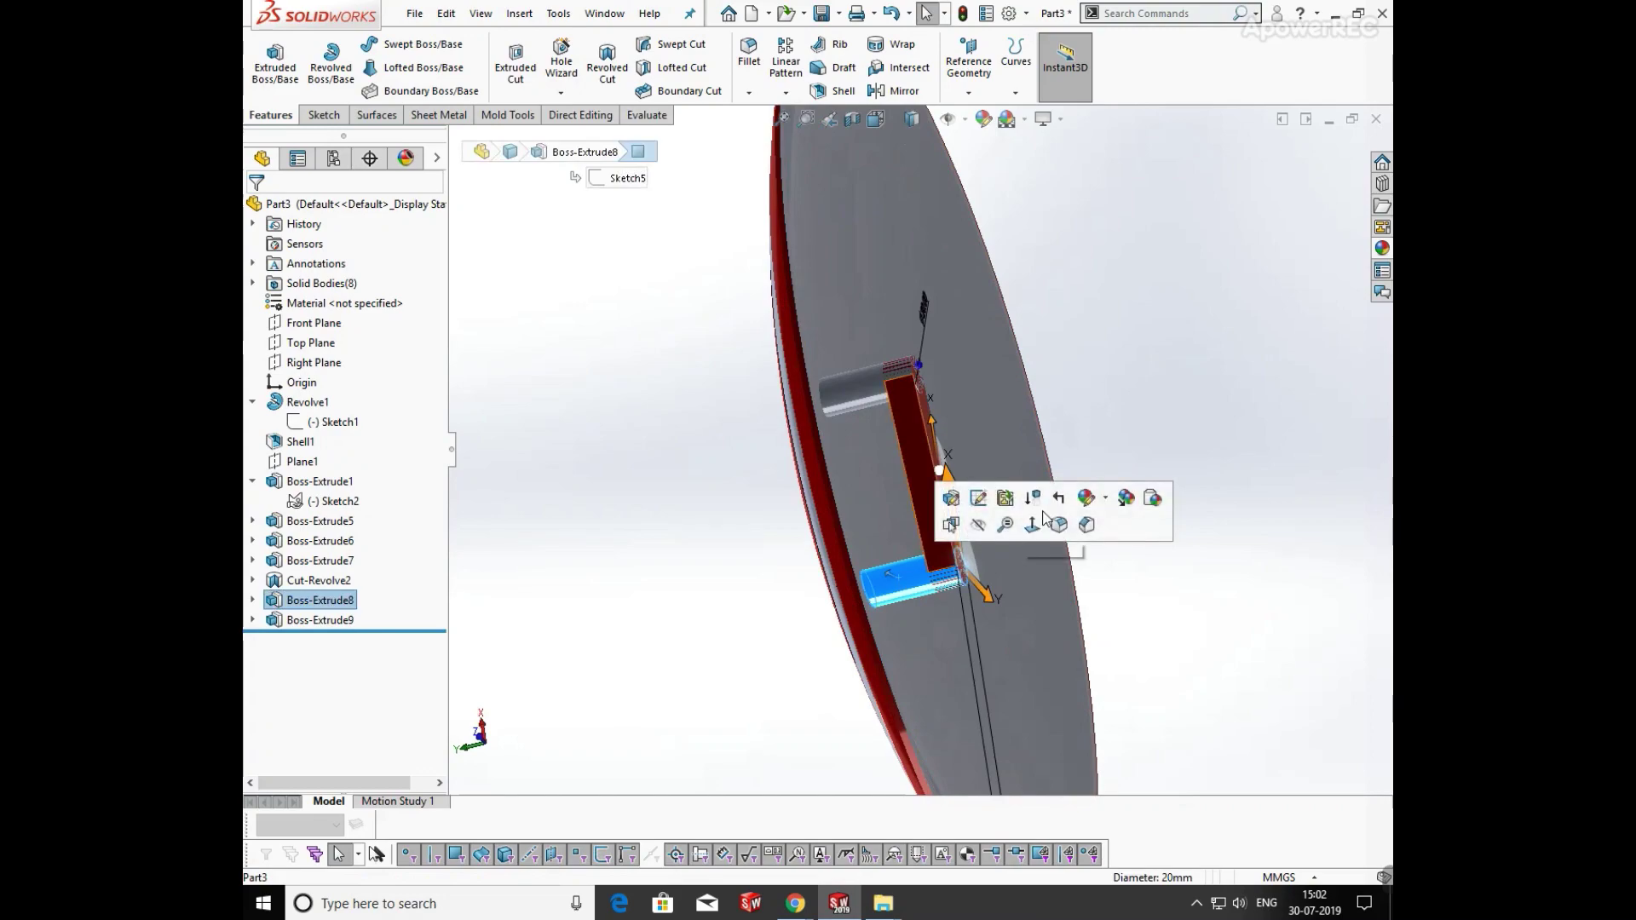
pyautogui.click(1152, 500)
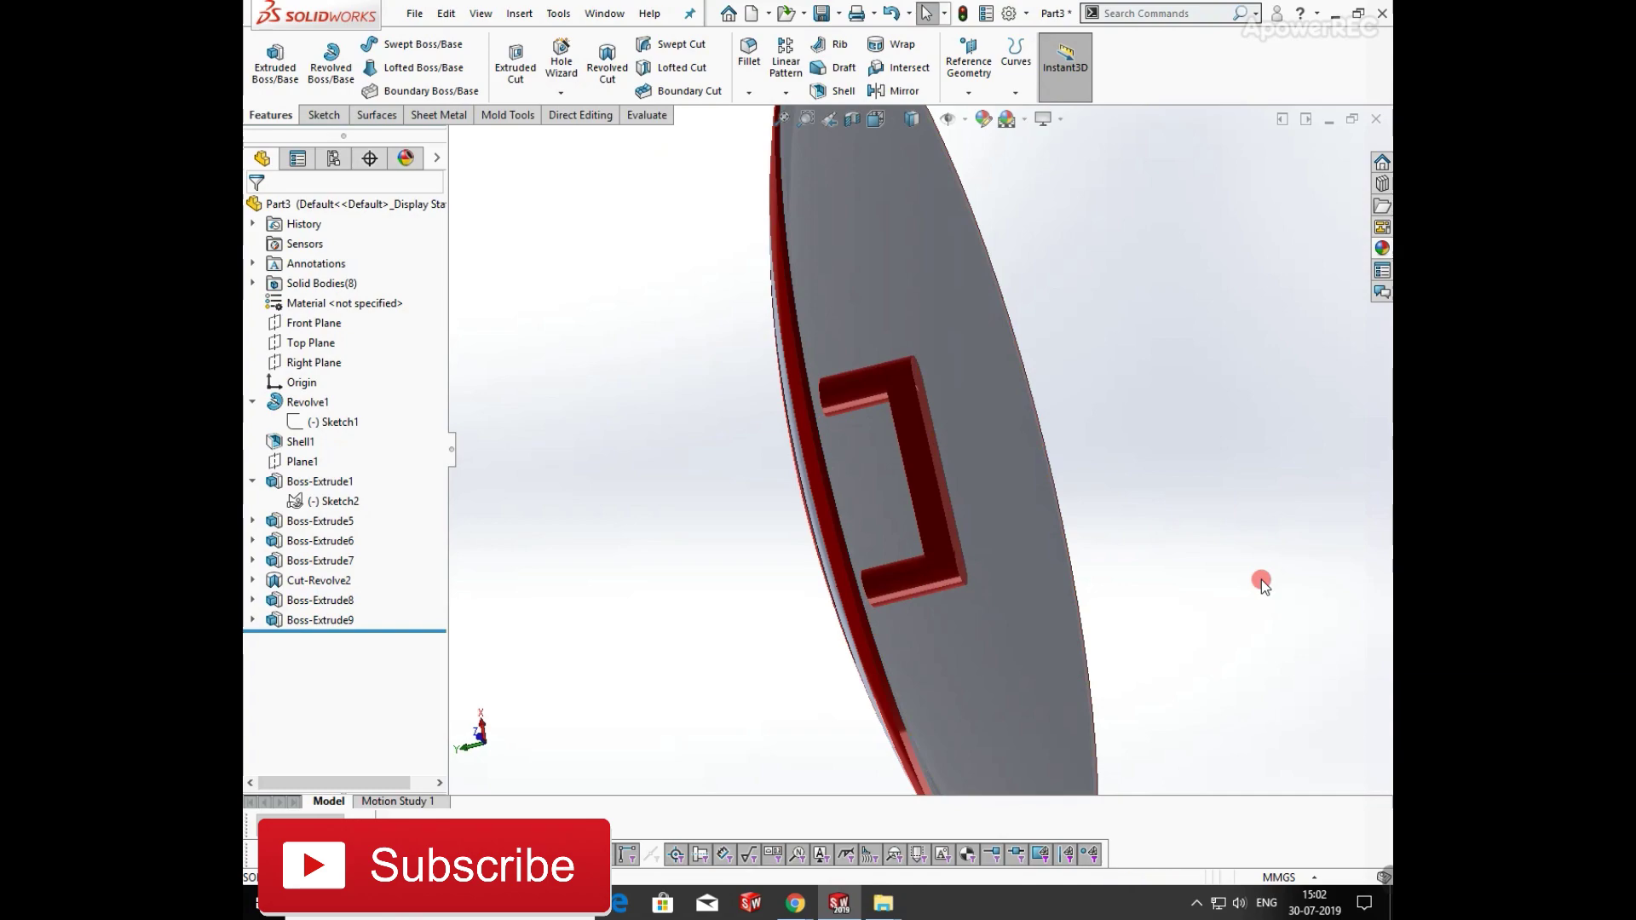
pyautogui.scroll(3, 1077, 468)
pyautogui.moveTo(1077, 468); pyautogui.dragTo(1088, 661, button='middle')
pyautogui.scroll(-5, 937, 469)
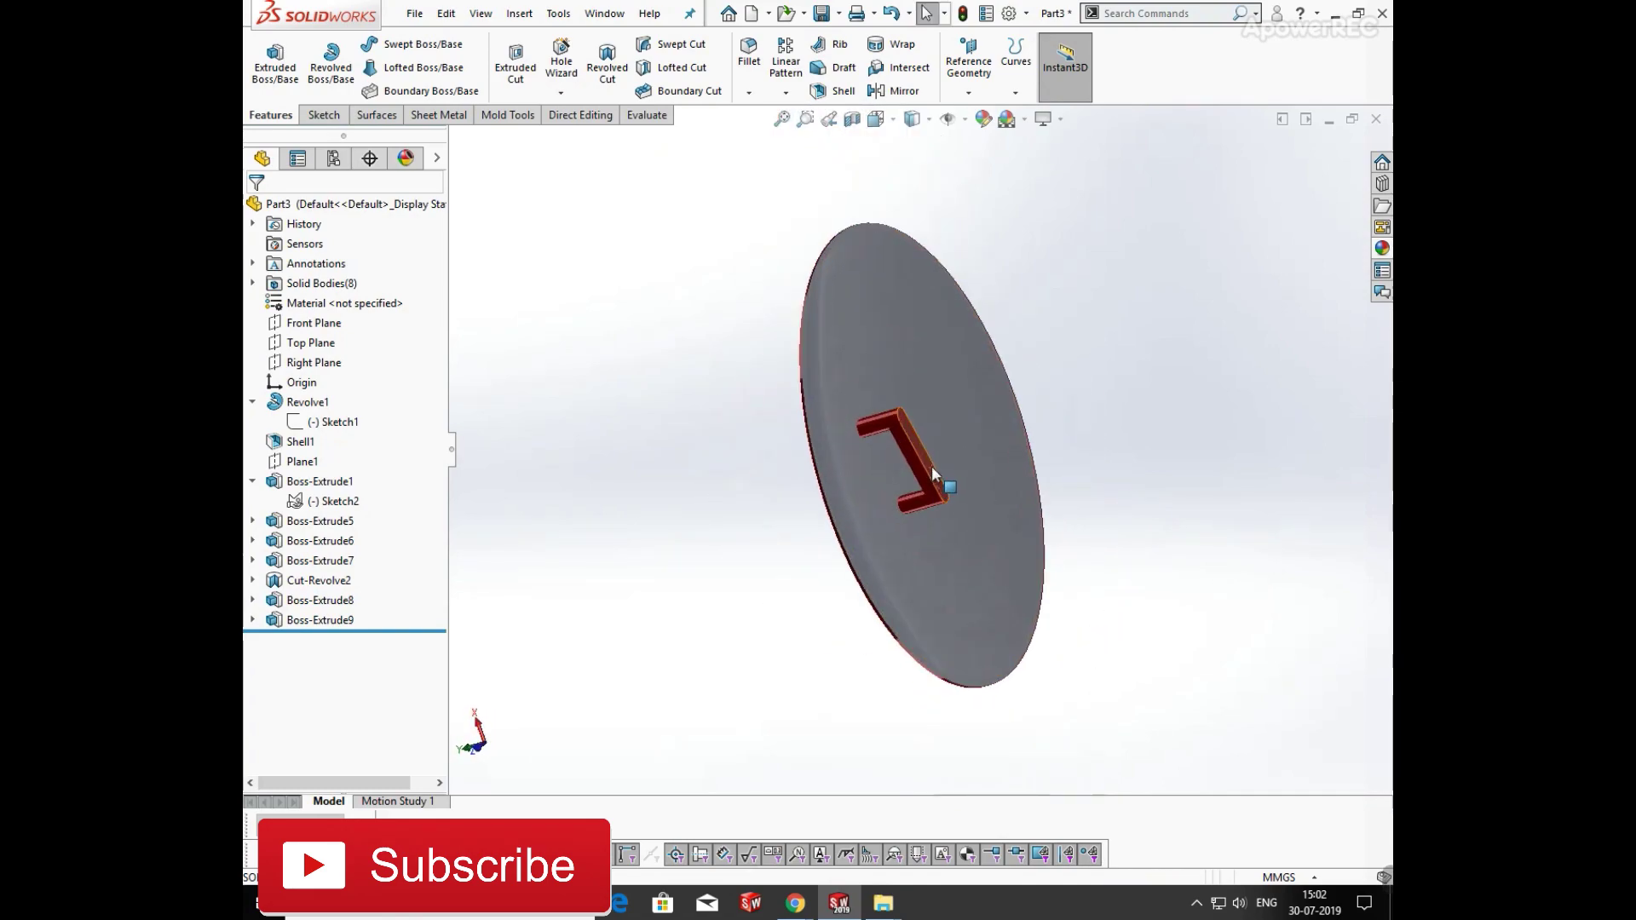
# Fillet the outline edges of the slot-shaped handle bar with a symmetric 5 mm radius
pyautogui.click(767, 114)
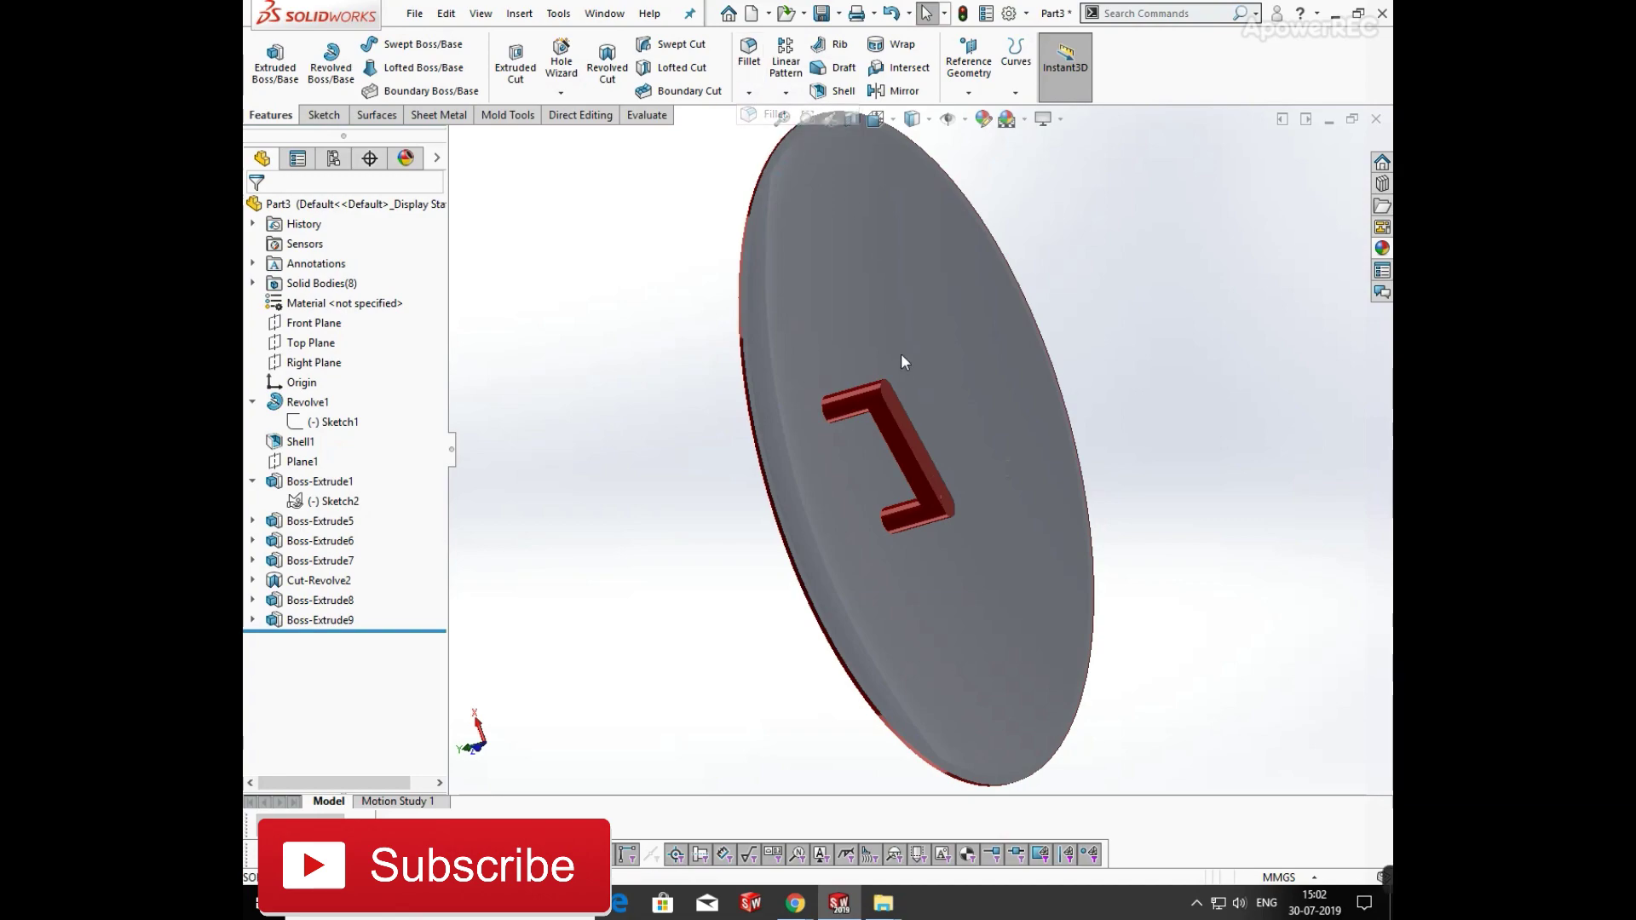
pyautogui.click(895, 455)
pyautogui.moveTo(917, 412); pyautogui.dragTo(713, 405, button='middle')
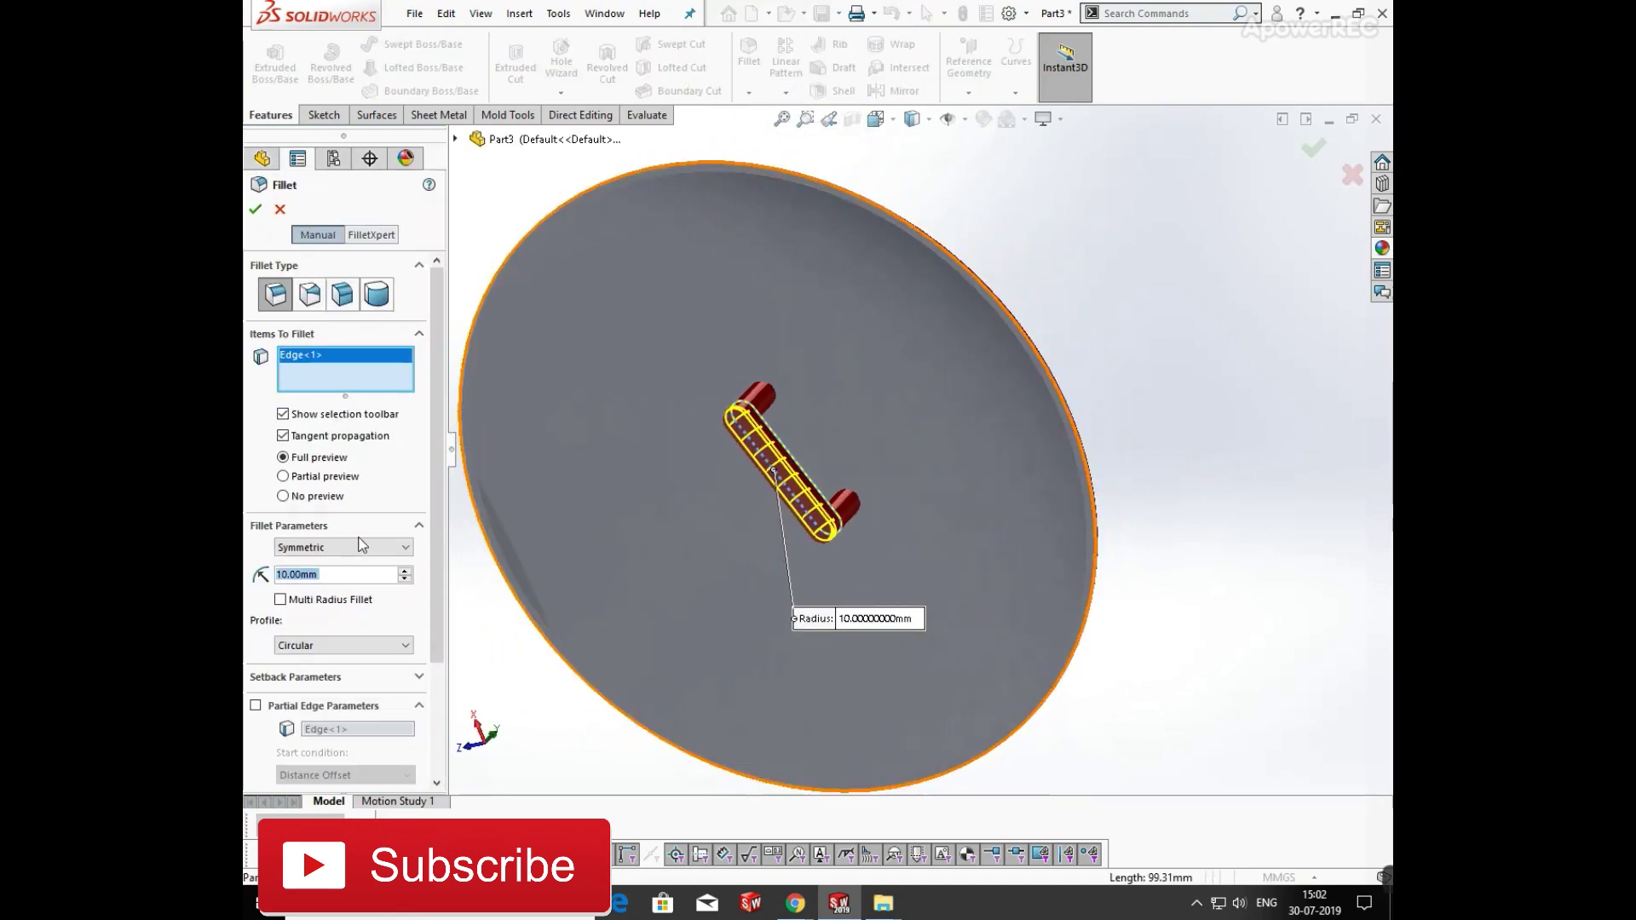
pyautogui.write('5')
pyautogui.press('Return')
pyautogui.scroll(-4, 750, 461)
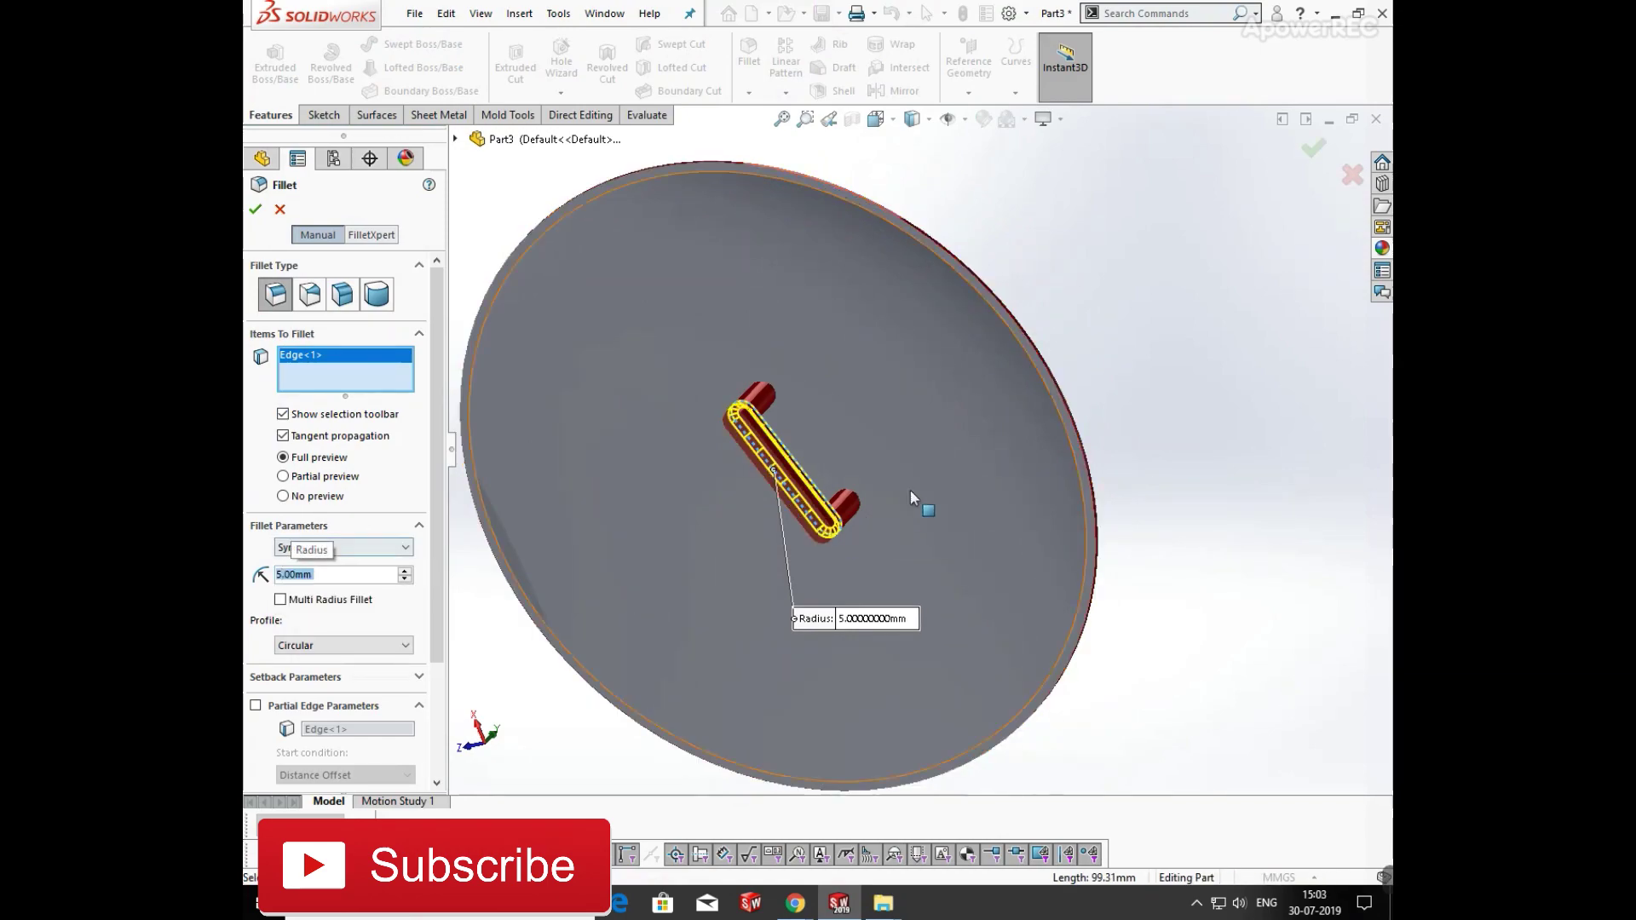
pyautogui.moveTo(750, 460); pyautogui.dragTo(818, 347, button='middle')
pyautogui.scroll(4, 857, 554)
pyautogui.moveTo(857, 554); pyautogui.dragTo(928, 465, button='middle')
pyautogui.scroll(-3, 928, 460)
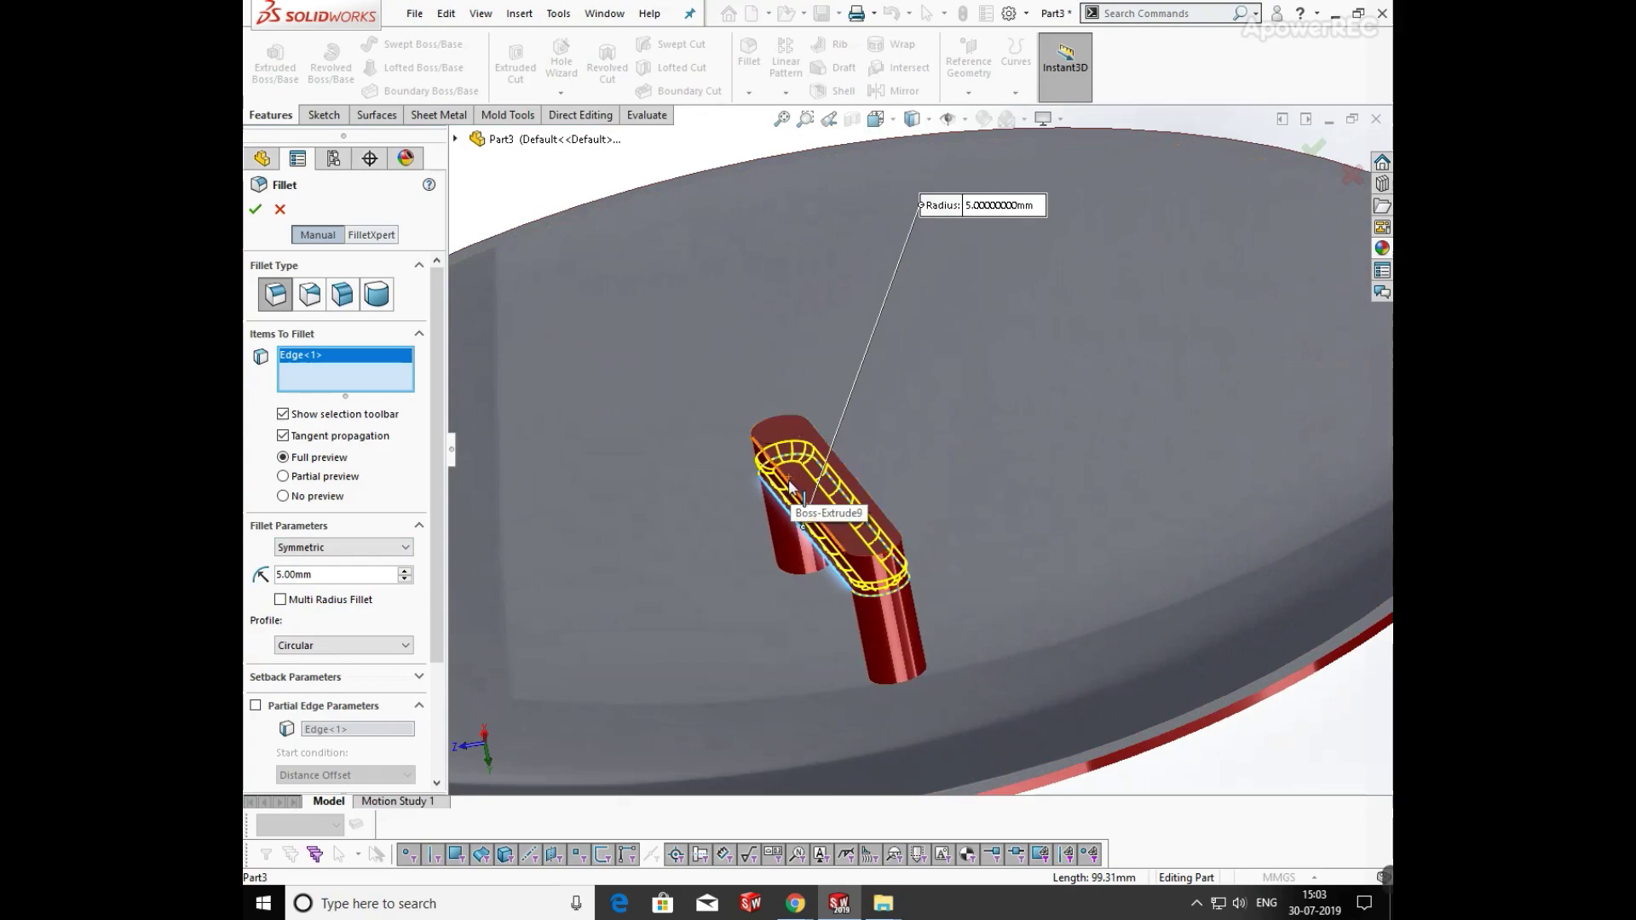
pyautogui.click(814, 452)
pyautogui.moveTo(814, 452); pyautogui.dragTo(859, 556, button='middle')
pyautogui.click(912, 599)
# Paste the dark red appearance onto the fillet feature of the handle bar
pyautogui.scroll(3, 859, 556)
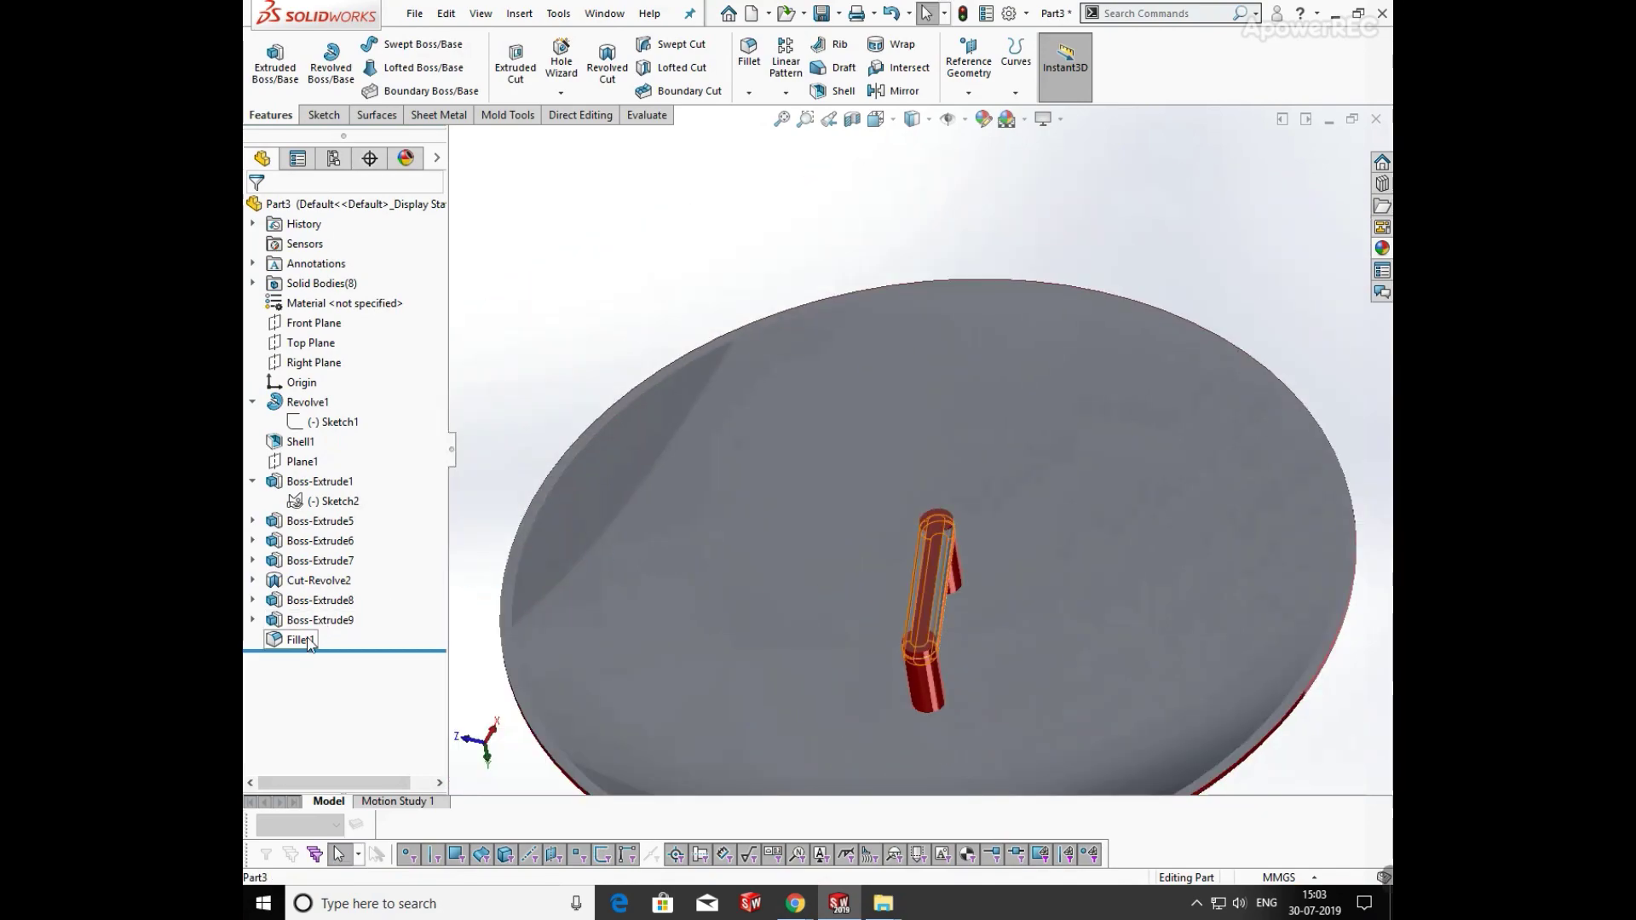
pyautogui.scroll(-5, 964, 554)
pyautogui.click(946, 546)
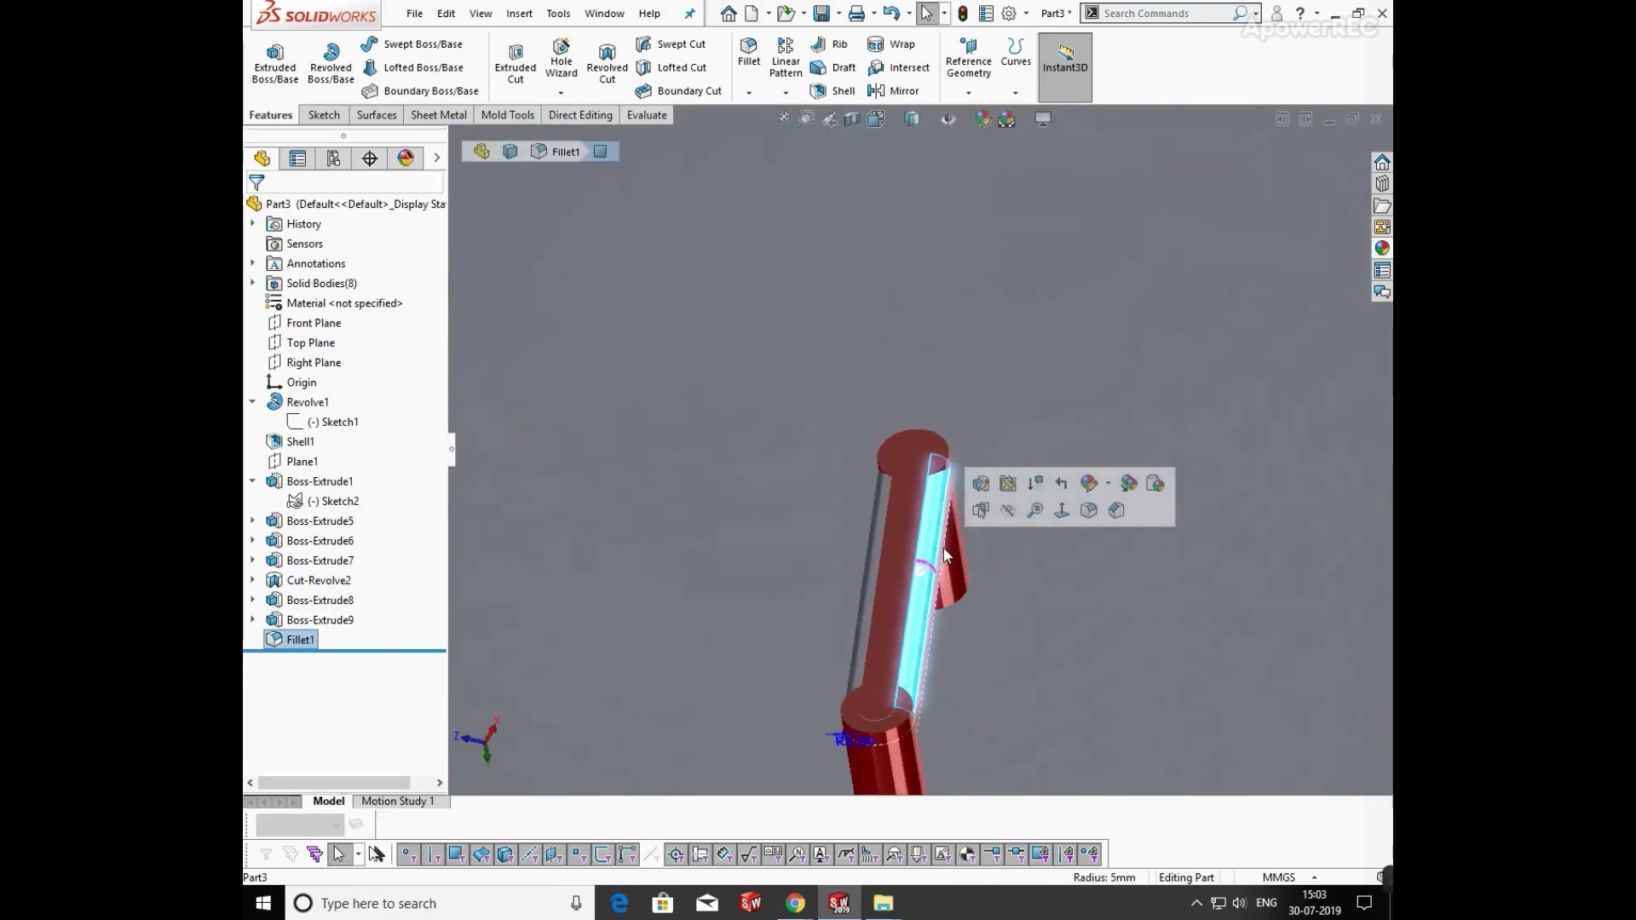
pyautogui.moveTo(1160, 487)
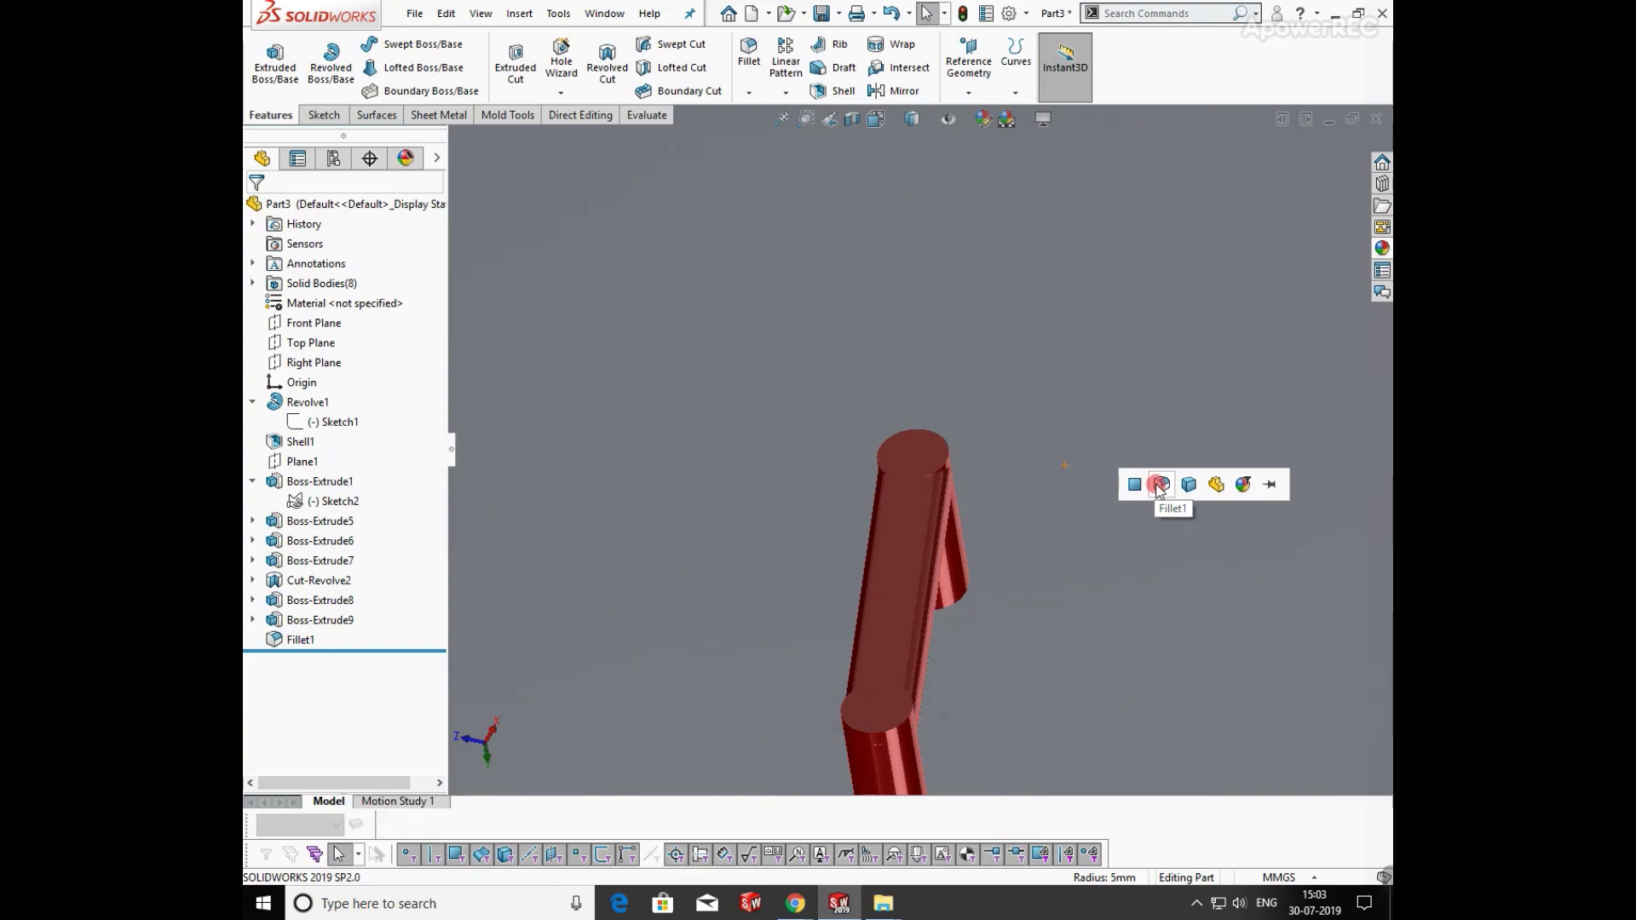
# Fillet the circular end edge of one handle post with a 5 mm radius
pyautogui.scroll(5, 928, 546)
pyautogui.moveTo(927, 546); pyautogui.dragTo(918, 396, button='middle')
pyautogui.scroll(-6, 943, 455)
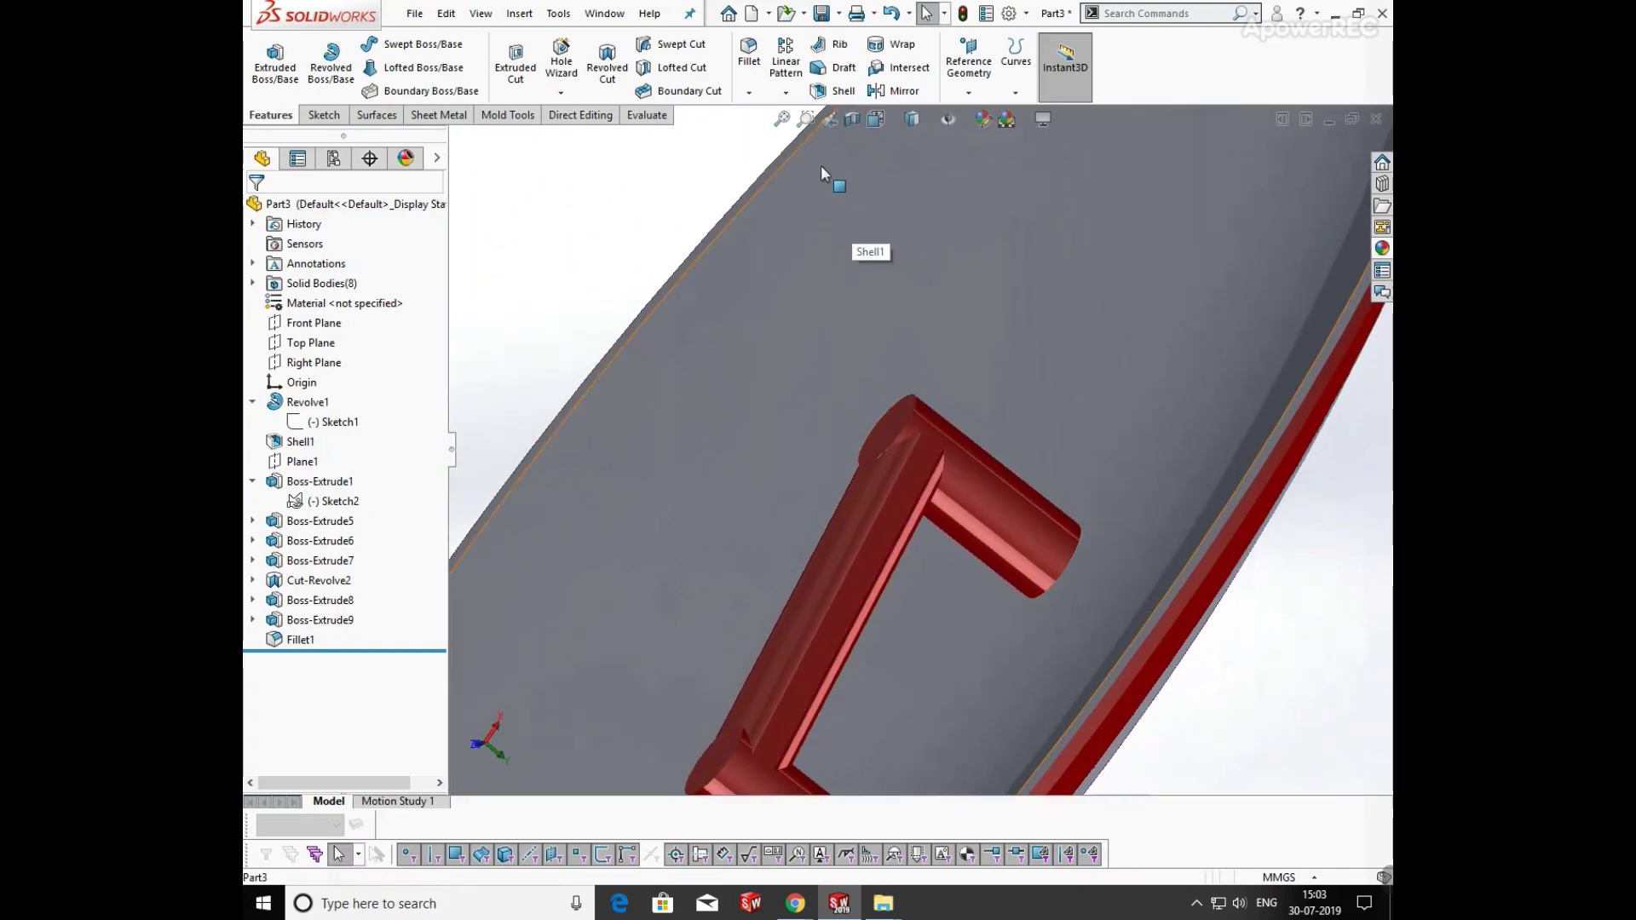
pyautogui.click(748, 93)
pyautogui.click(767, 114)
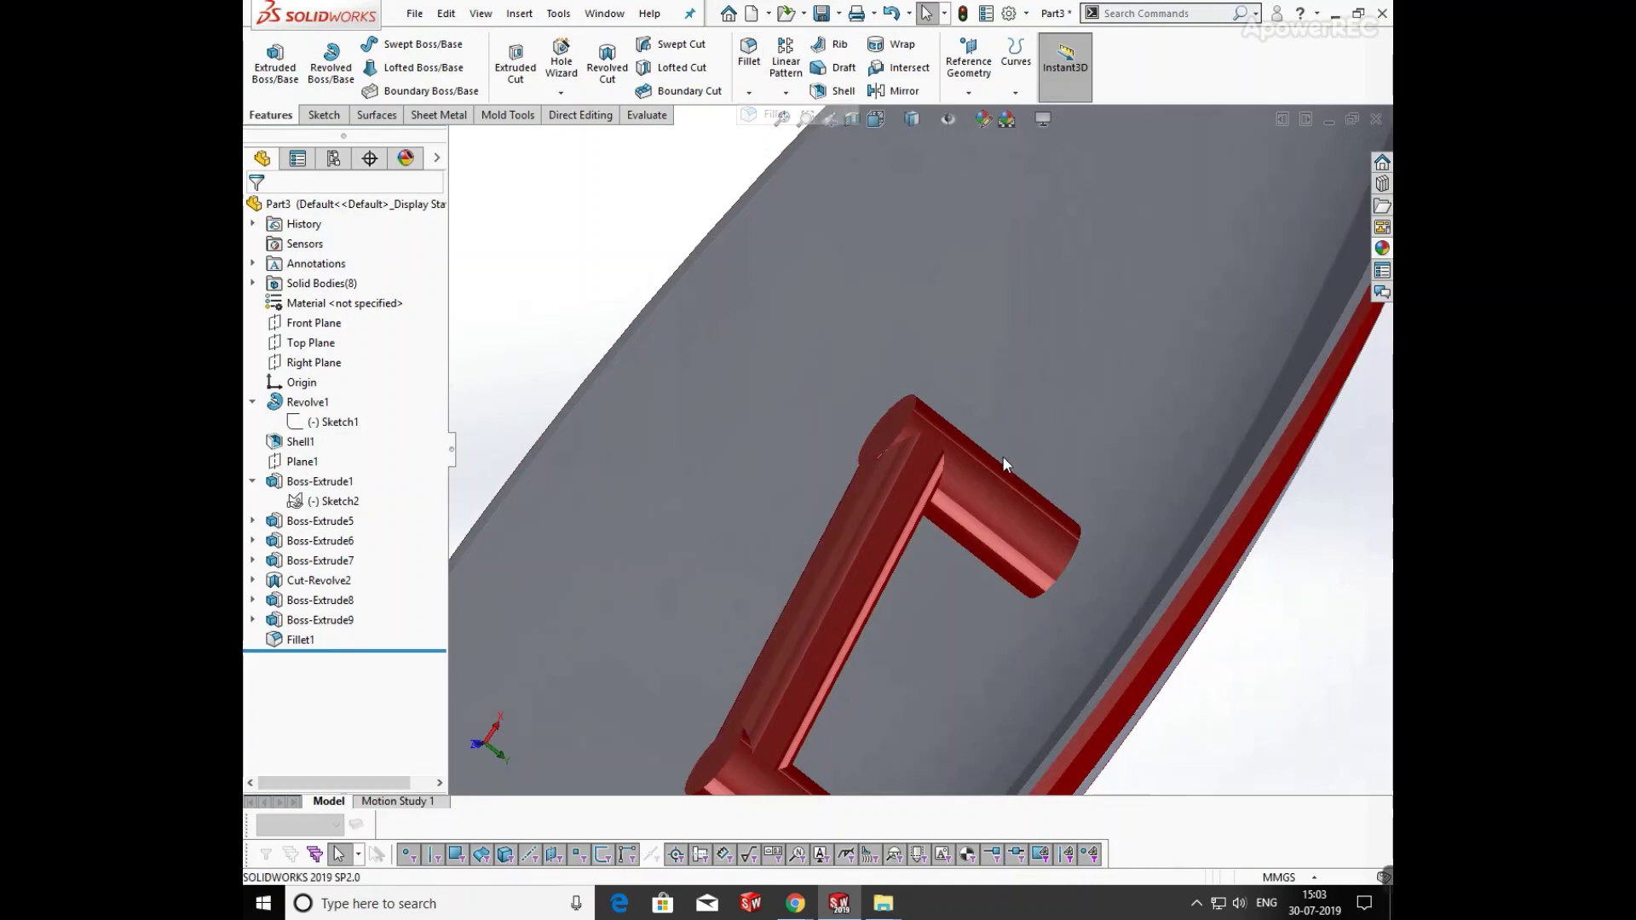
pyautogui.click(912, 421)
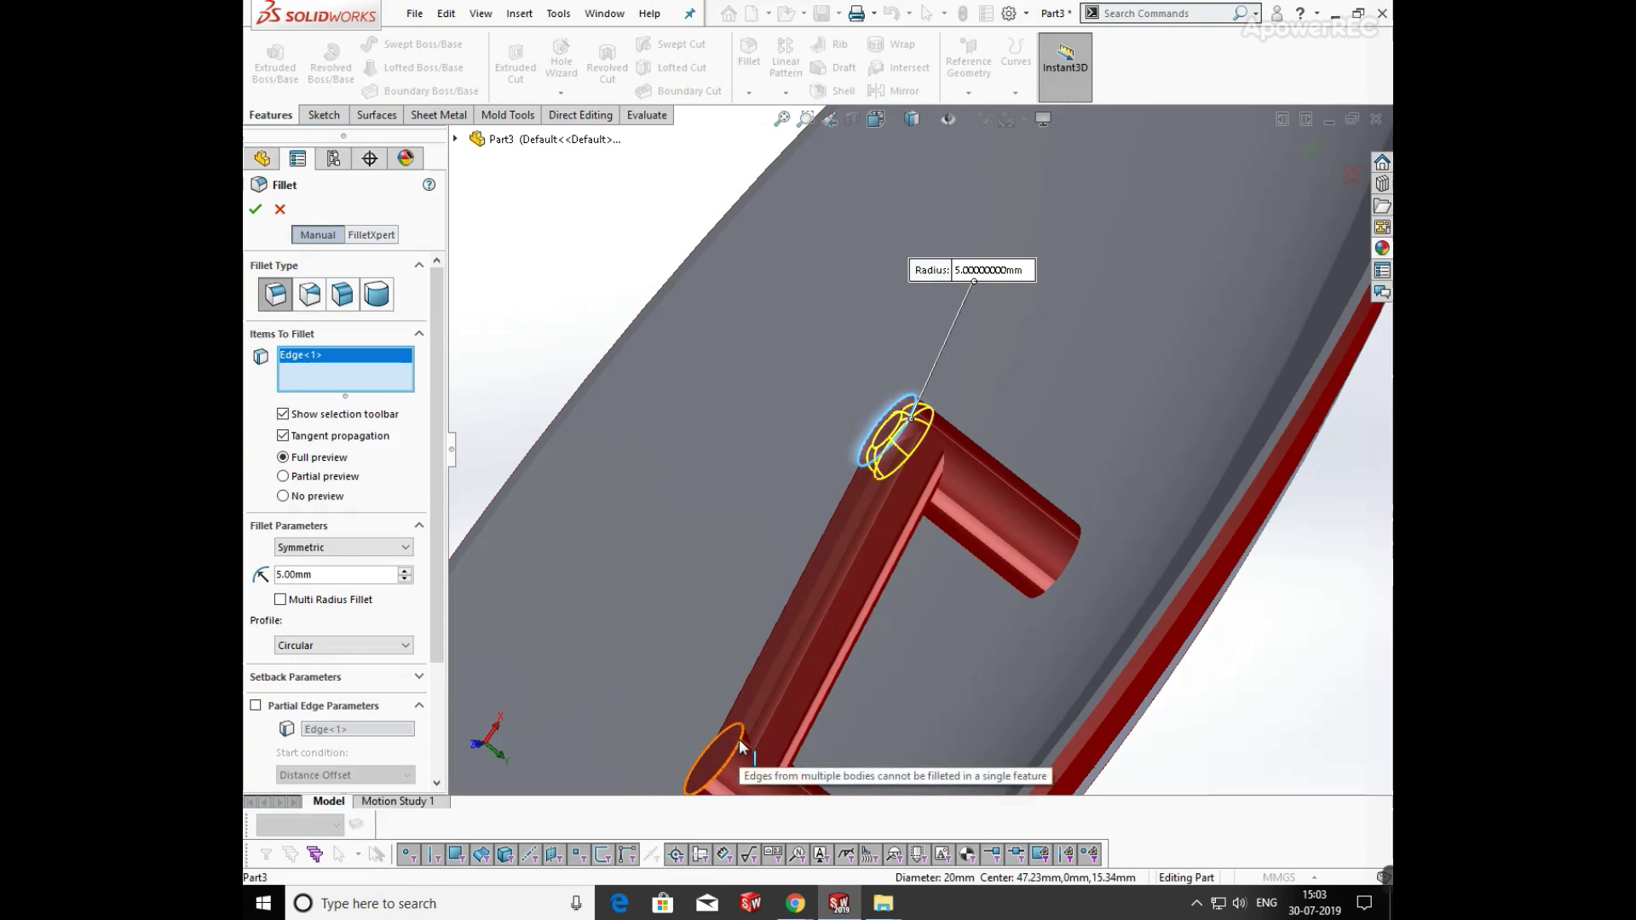
pyautogui.click(255, 209)
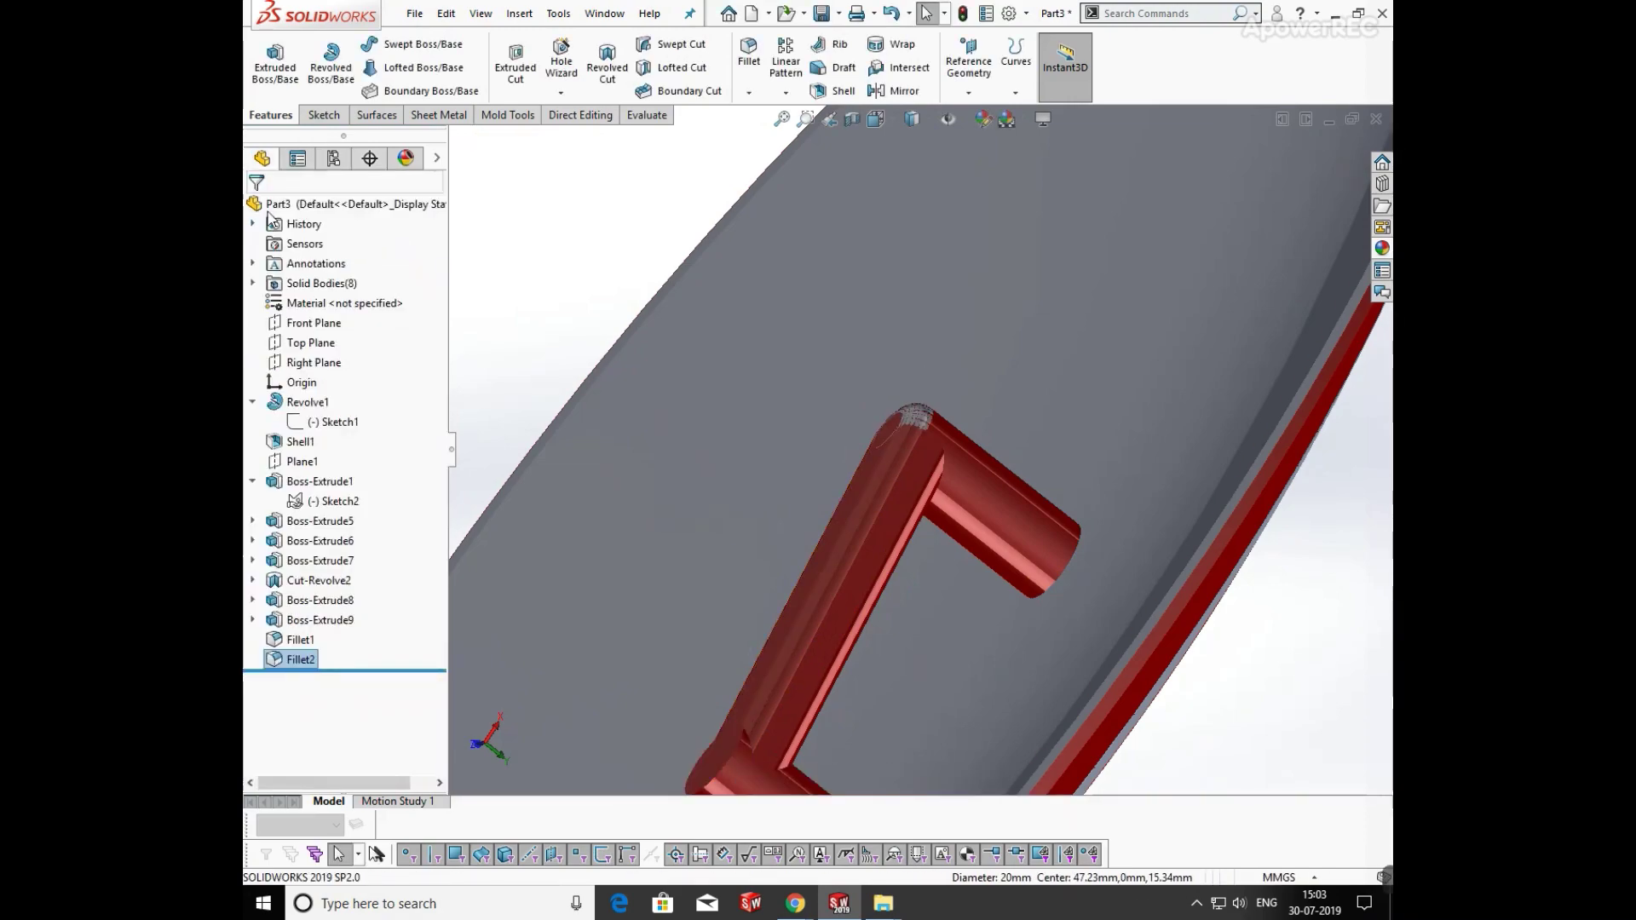
# Fillet the circular end edge of the other handle post with a 5 mm radius
pyautogui.scroll(5, 867, 555)
pyautogui.scroll(-5, 867, 555)
pyautogui.click(816, 602)
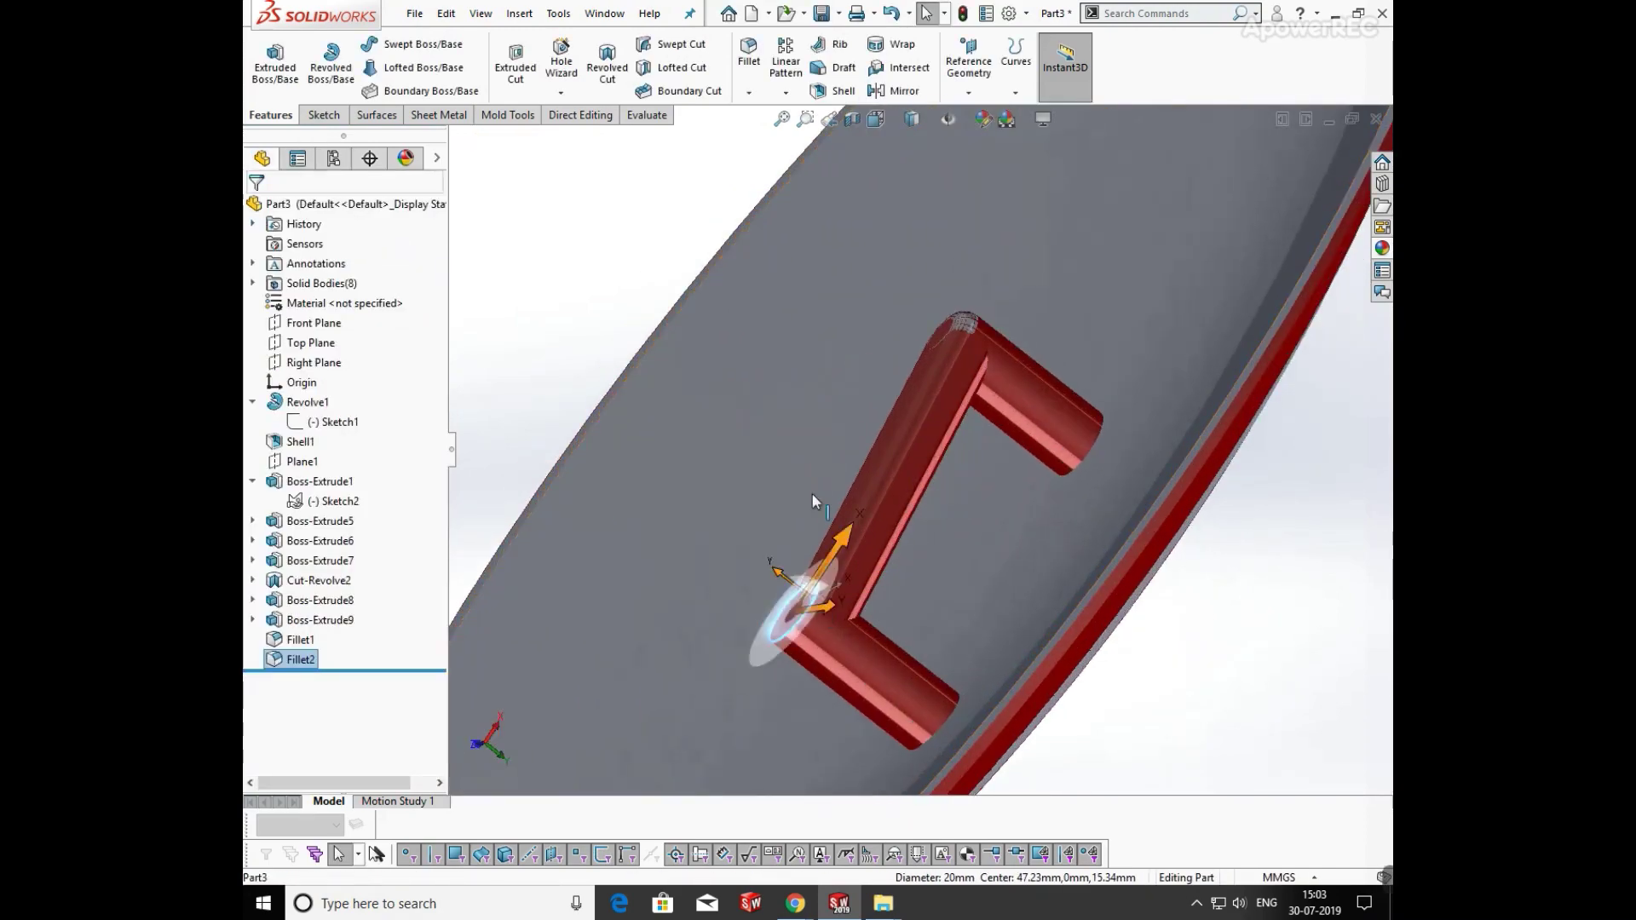
pyautogui.click(749, 92)
pyautogui.click(772, 115)
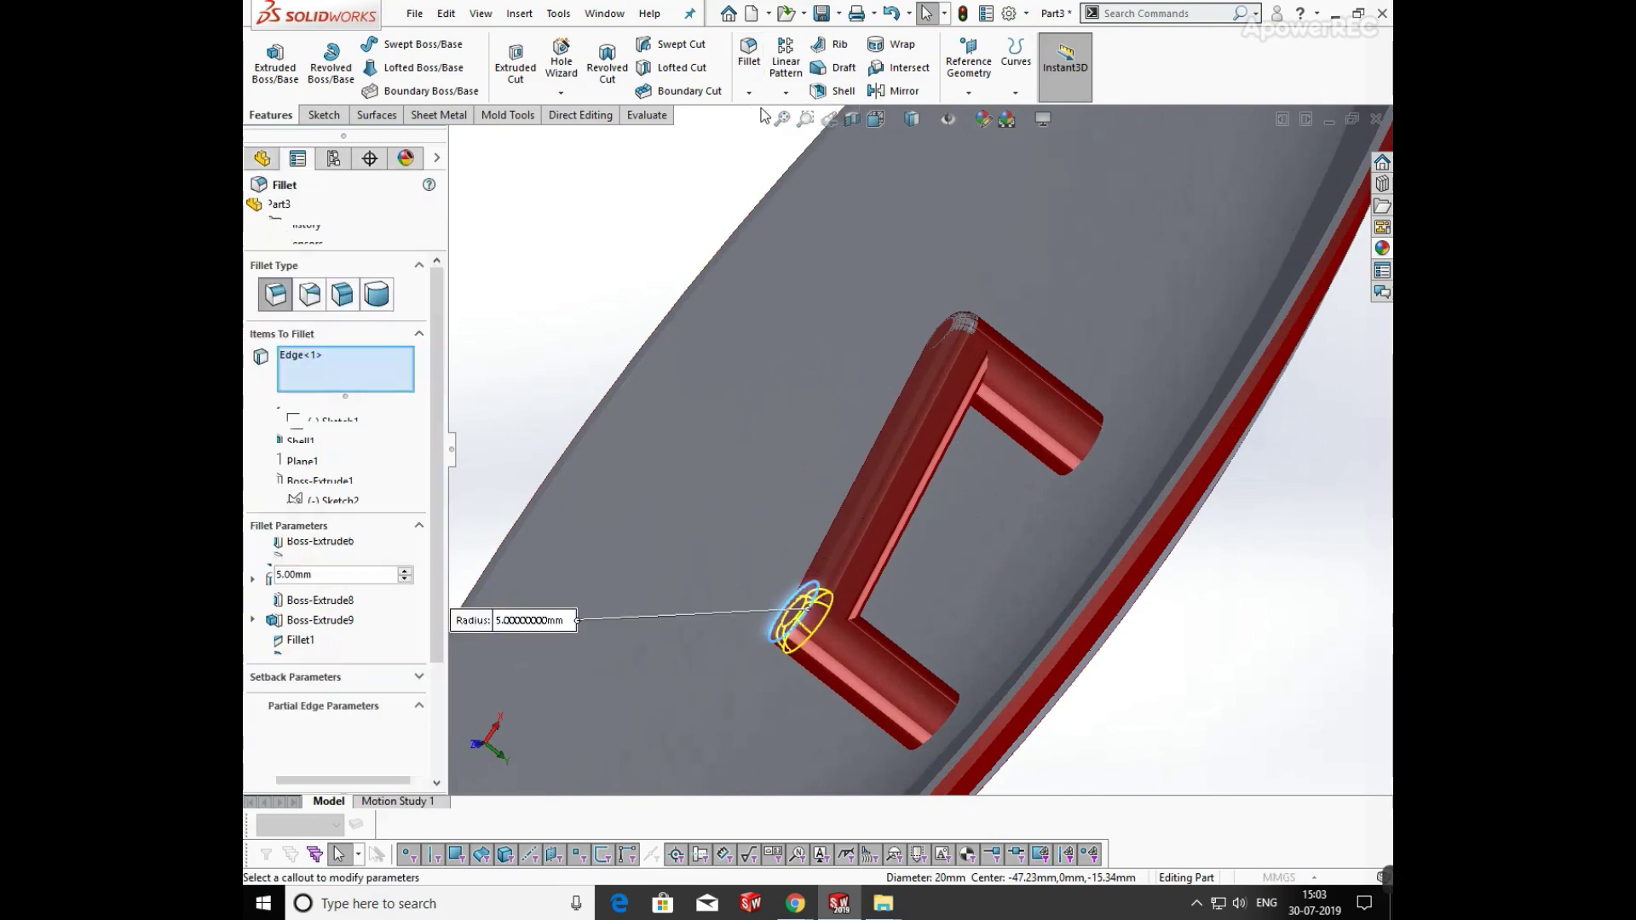
pyautogui.click(256, 210)
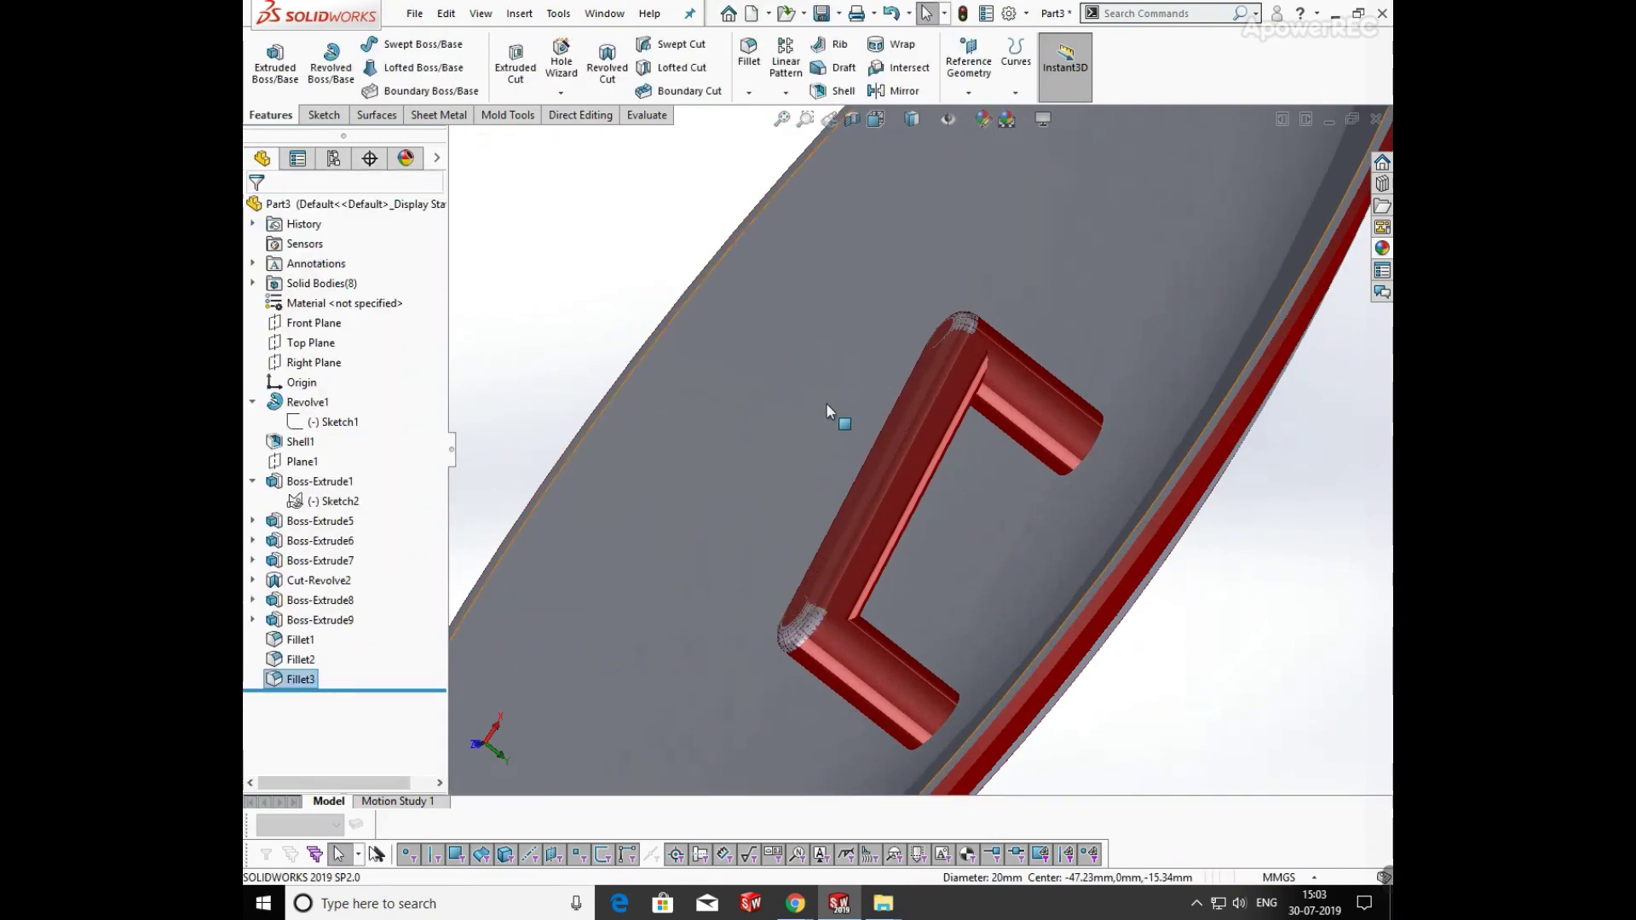
# Copy the handle's dark red appearance and paste it onto the end fillet of the first post
pyautogui.scroll(-6, 915, 394)
pyautogui.scroll(6, 994, 499)
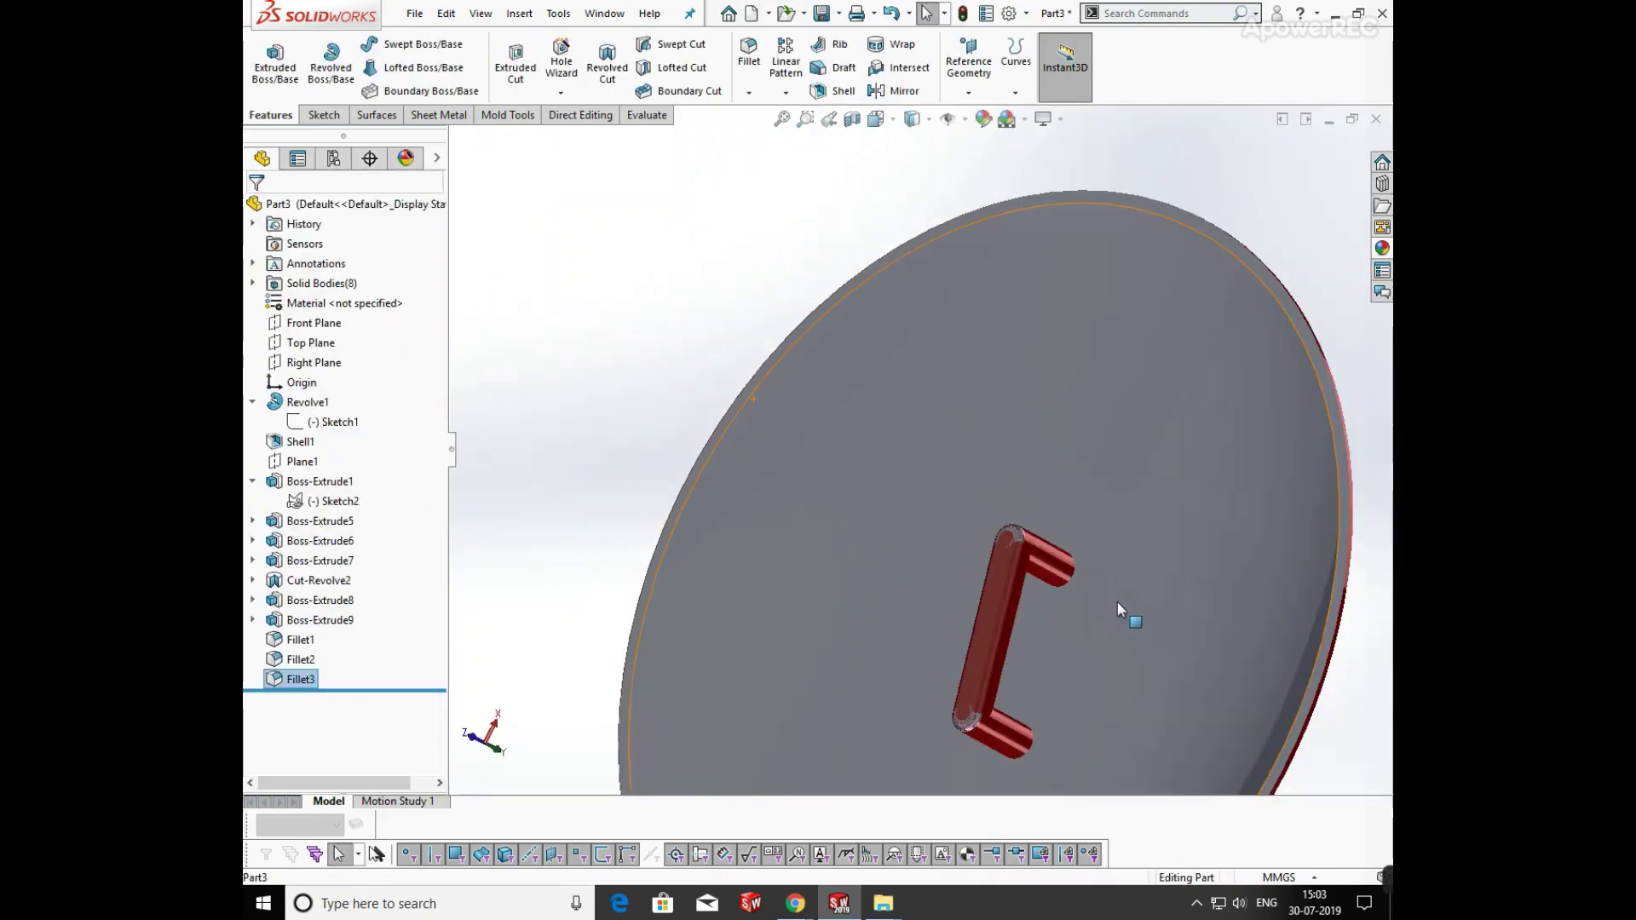
pyautogui.rightClick(999, 573)
pyautogui.click(1200, 134)
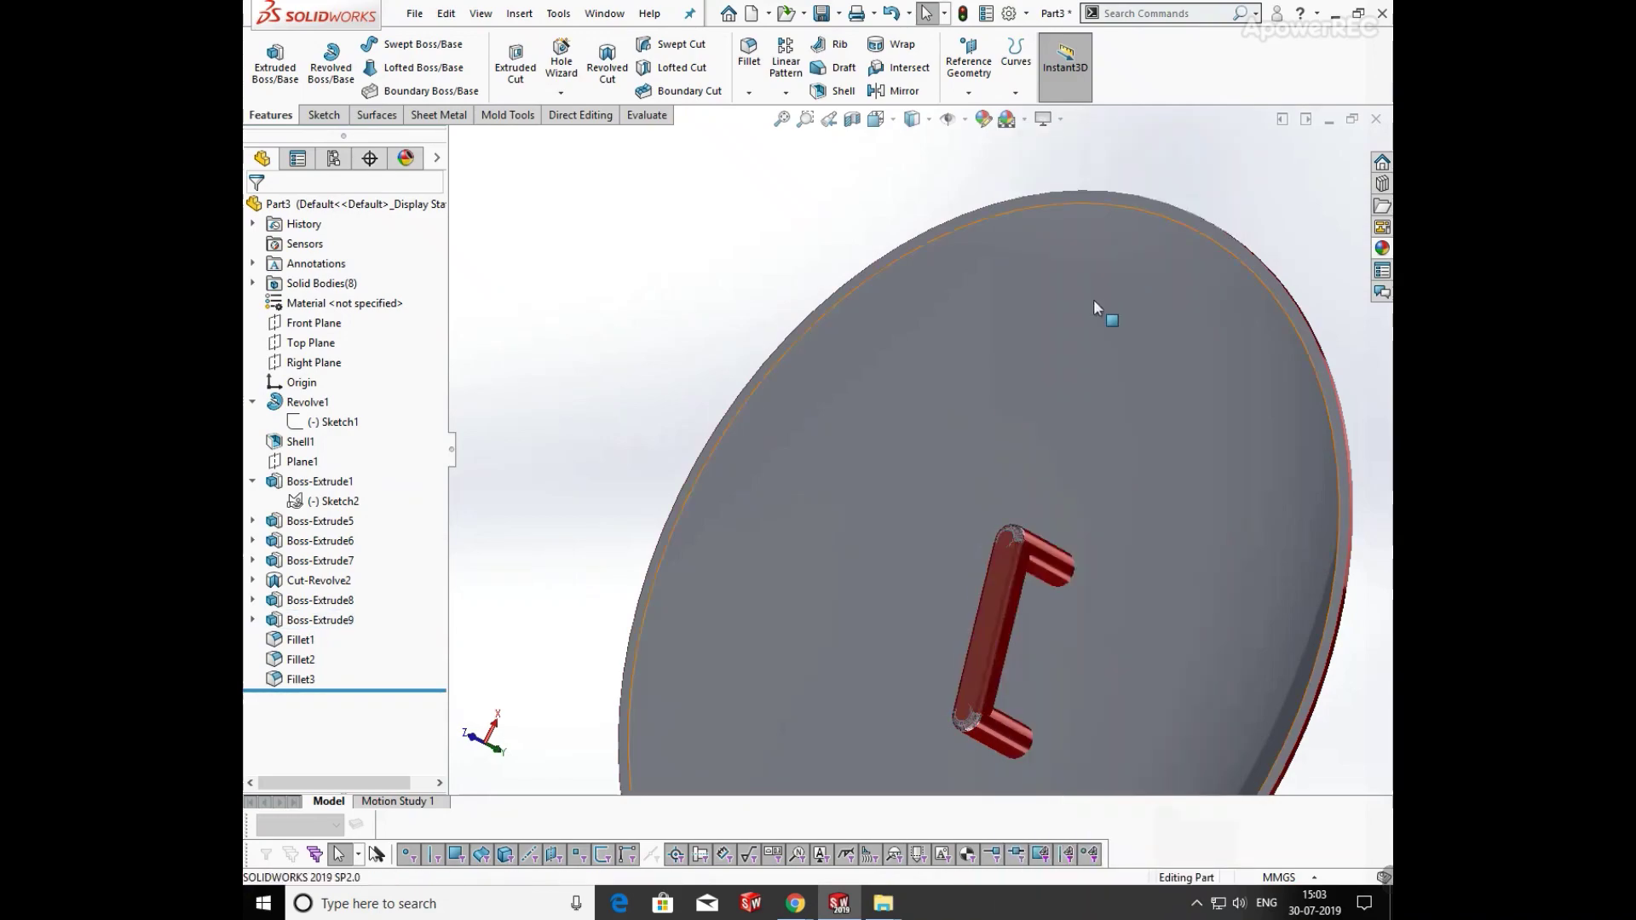
pyautogui.click(1016, 534)
pyautogui.click(1242, 459)
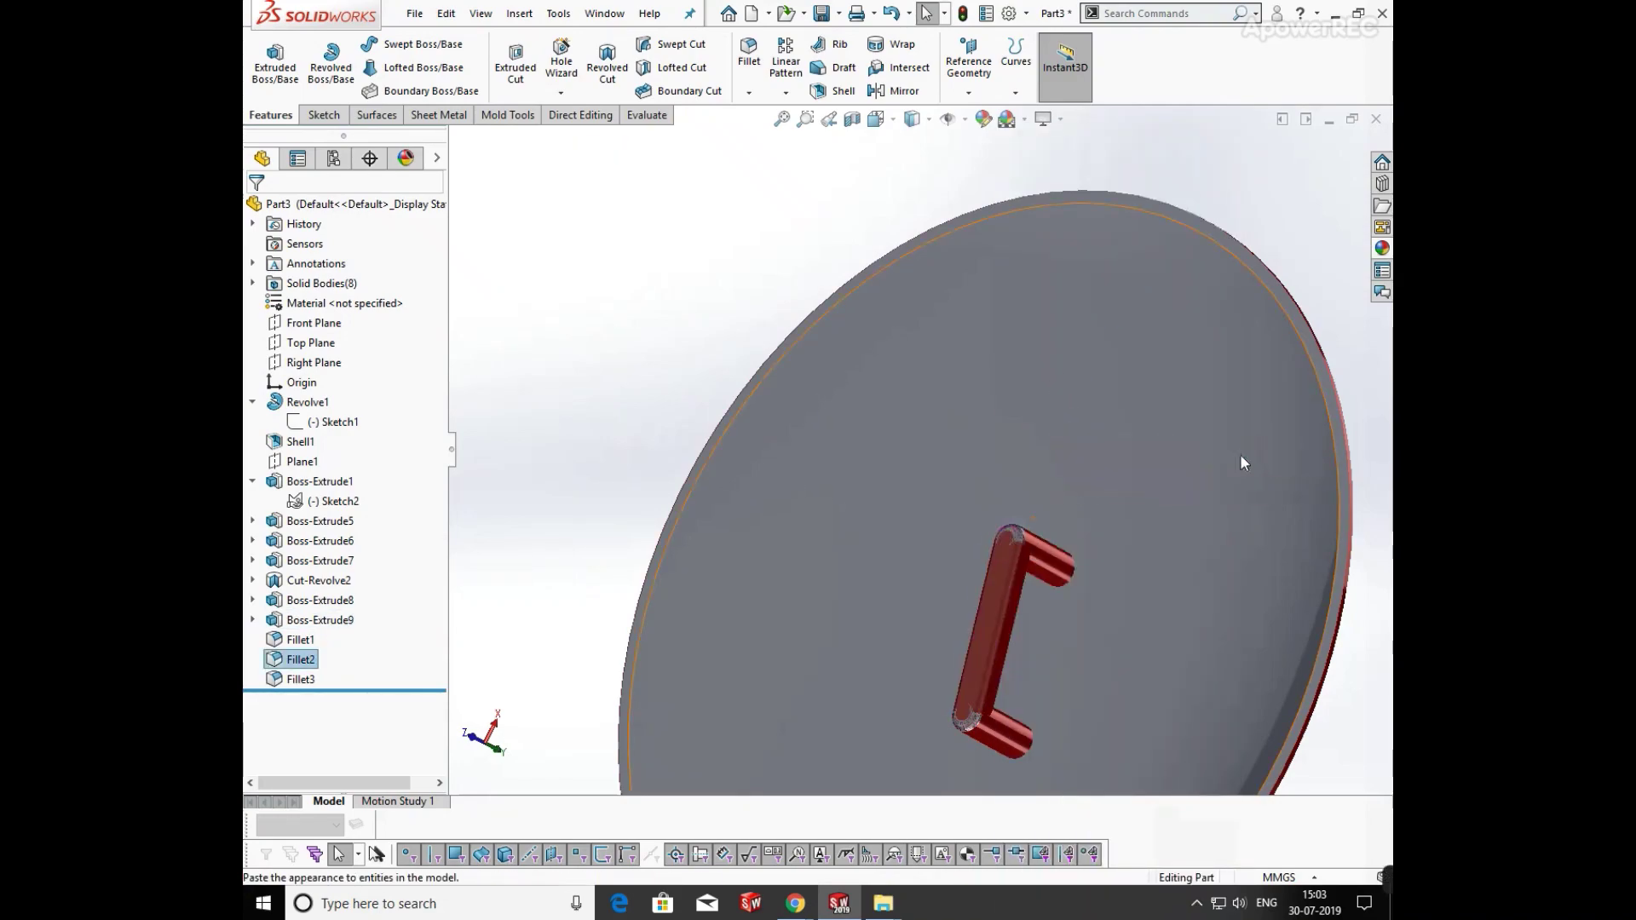
pyautogui.click(1242, 459)
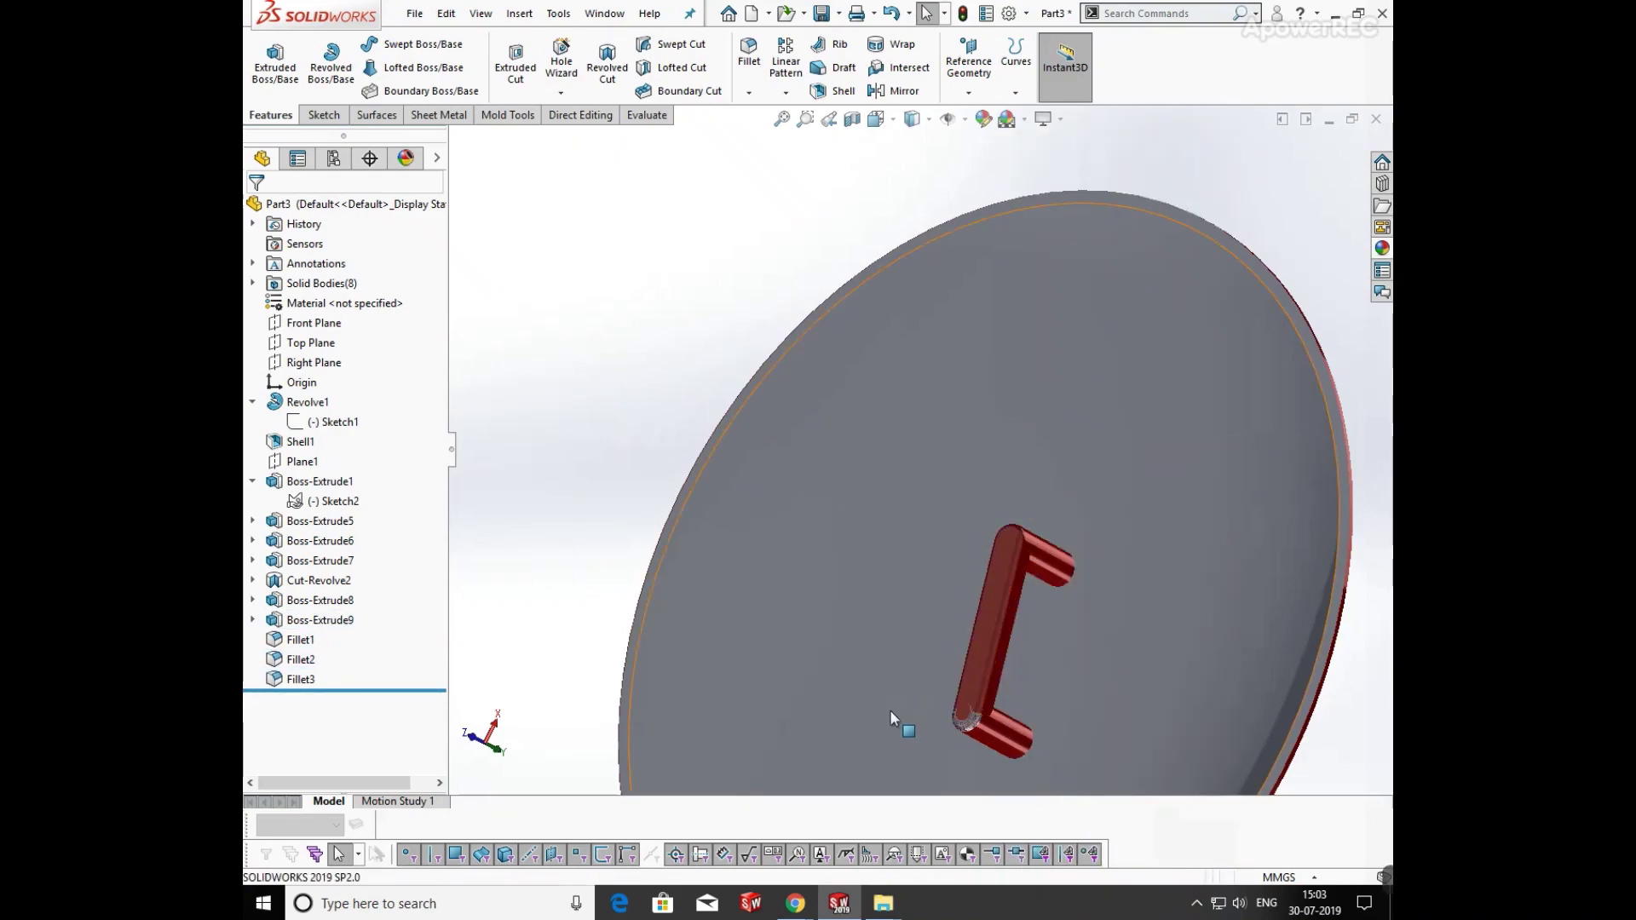
# Try to paste the same dark red appearance onto the end fillet of the second post
pyautogui.click(969, 730)
pyautogui.click(1193, 646)
pyautogui.scroll(3, 1185, 614)
pyautogui.scroll(-5, 912, 549)
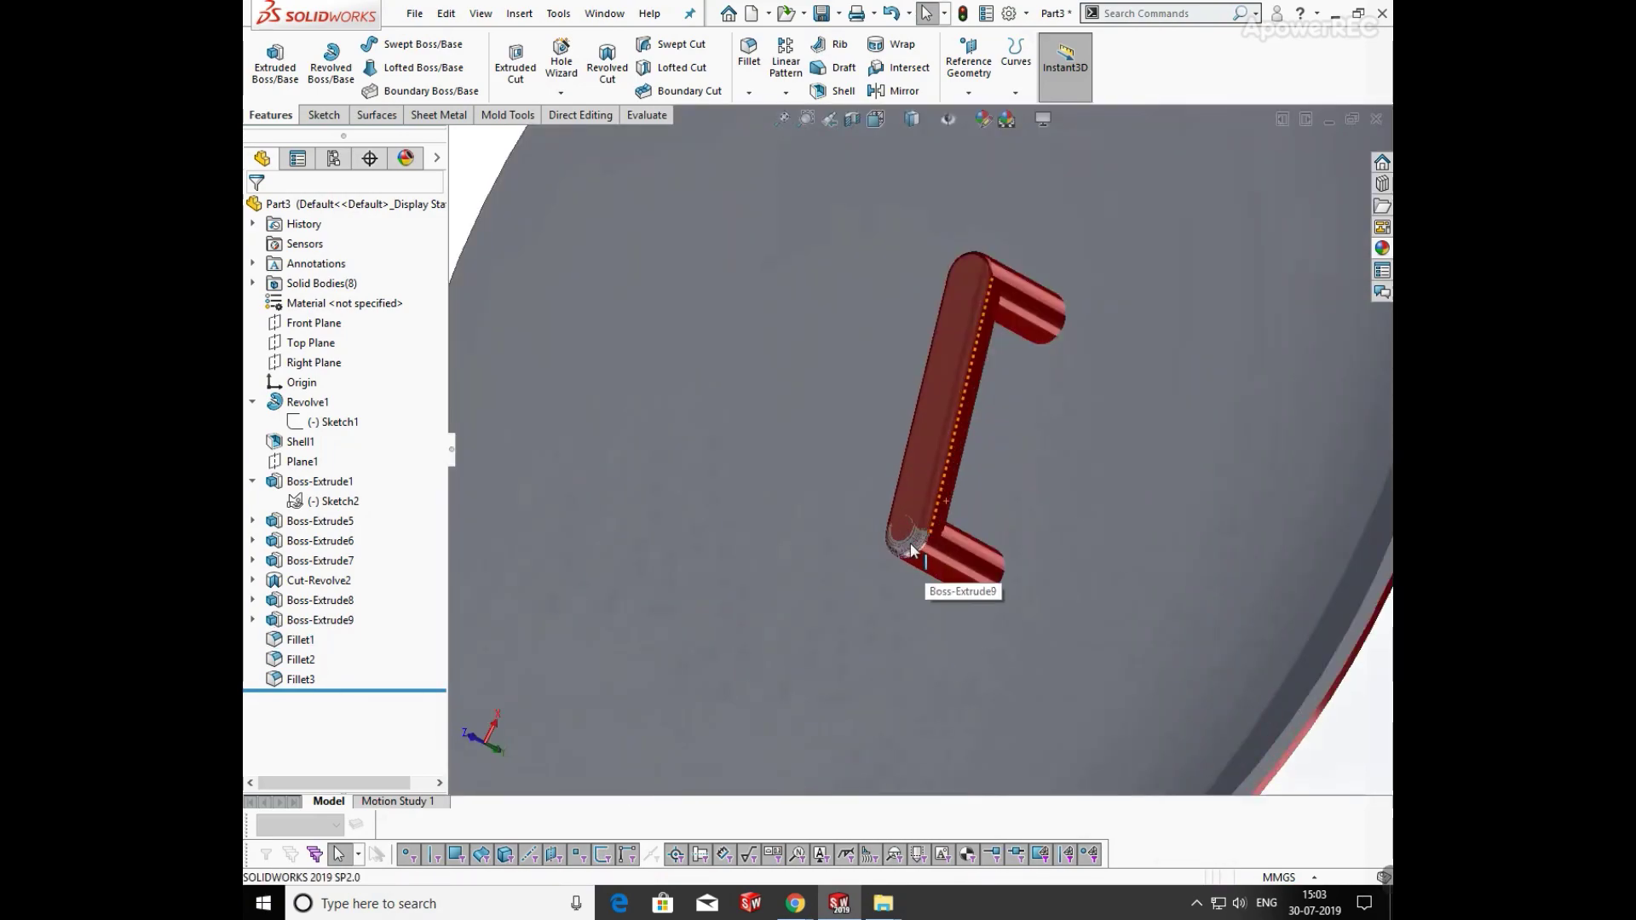
pyautogui.click(912, 550)
pyautogui.click(1138, 462)
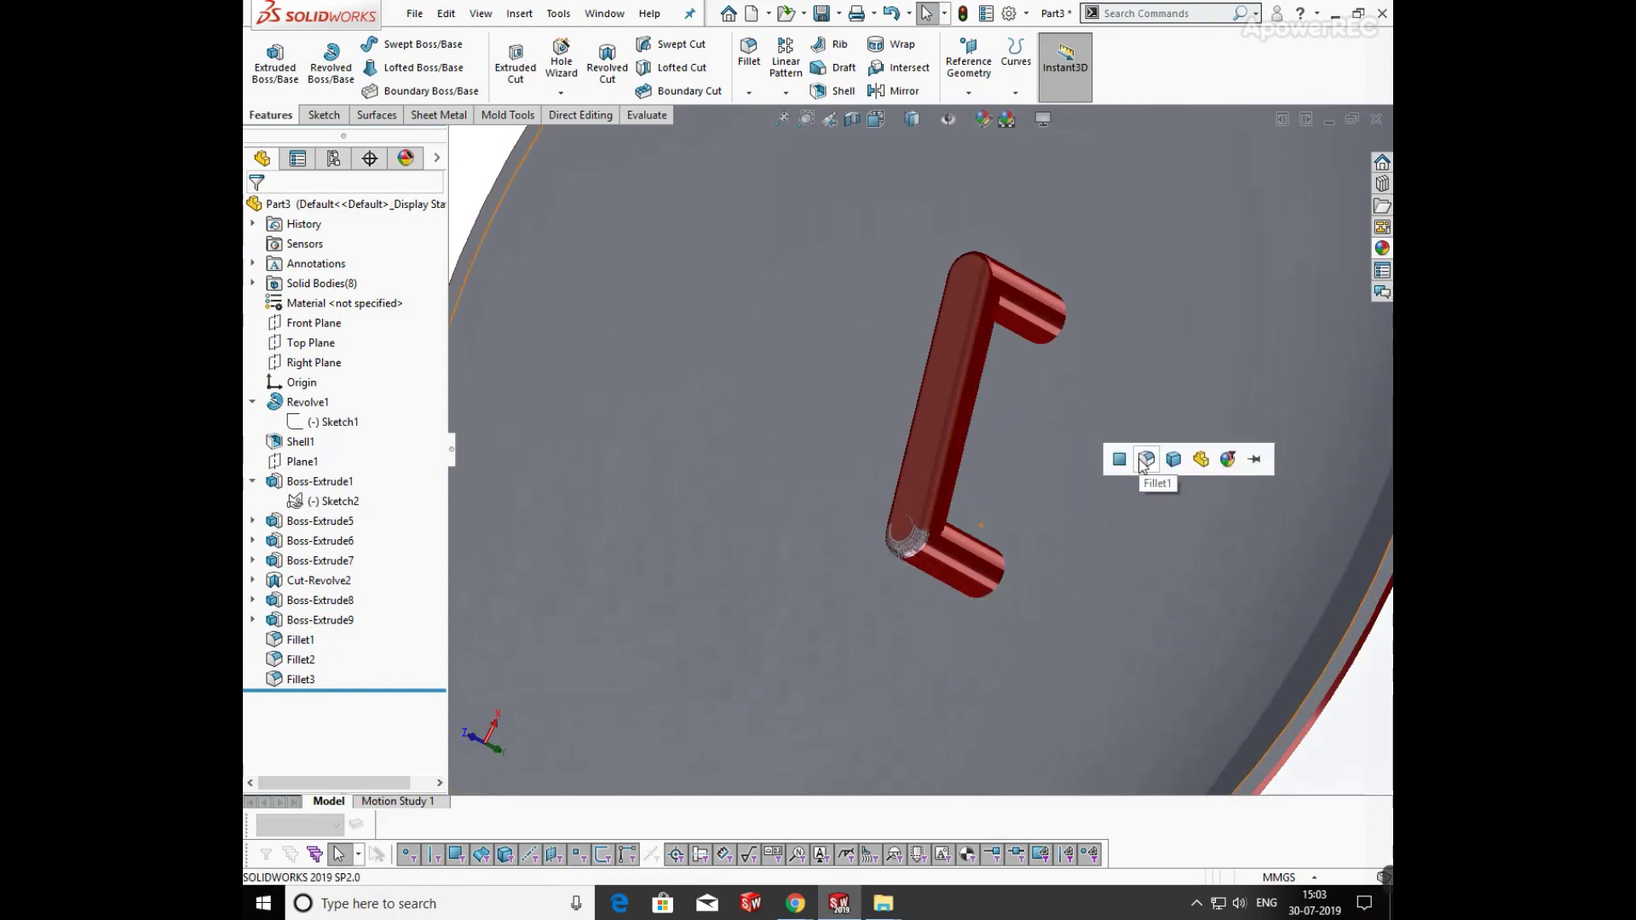
# Apply the first appearance in the Metal Steel category to the shield's grey inner side
pyautogui.press('f')
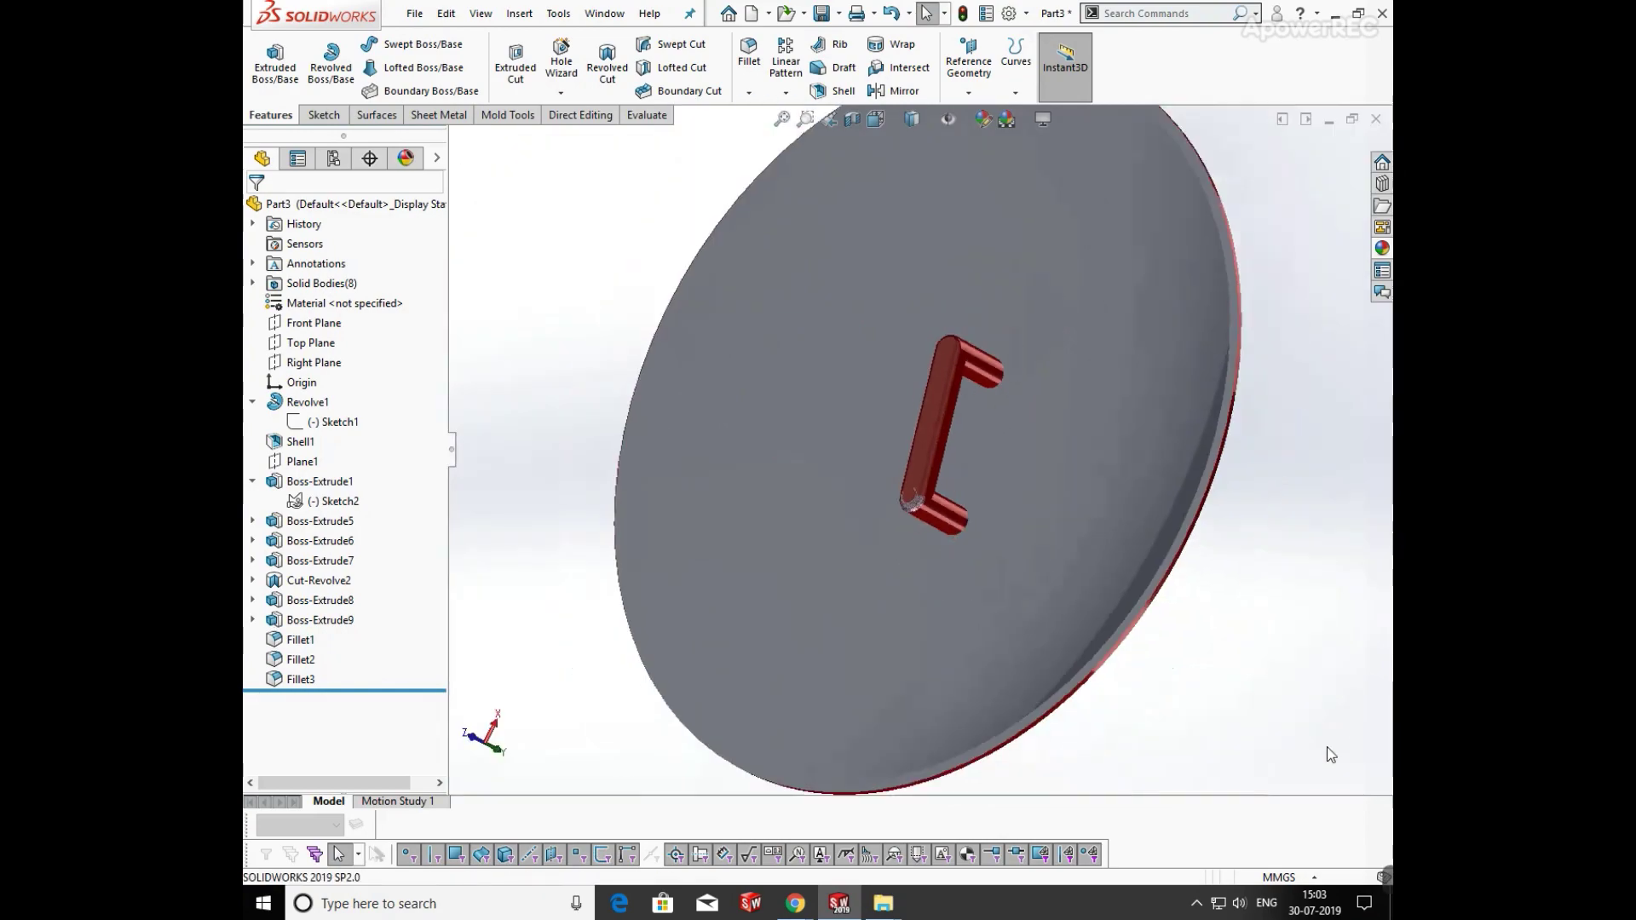
pyautogui.moveTo(996, 499); pyautogui.dragTo(1105, 525, button='middle')
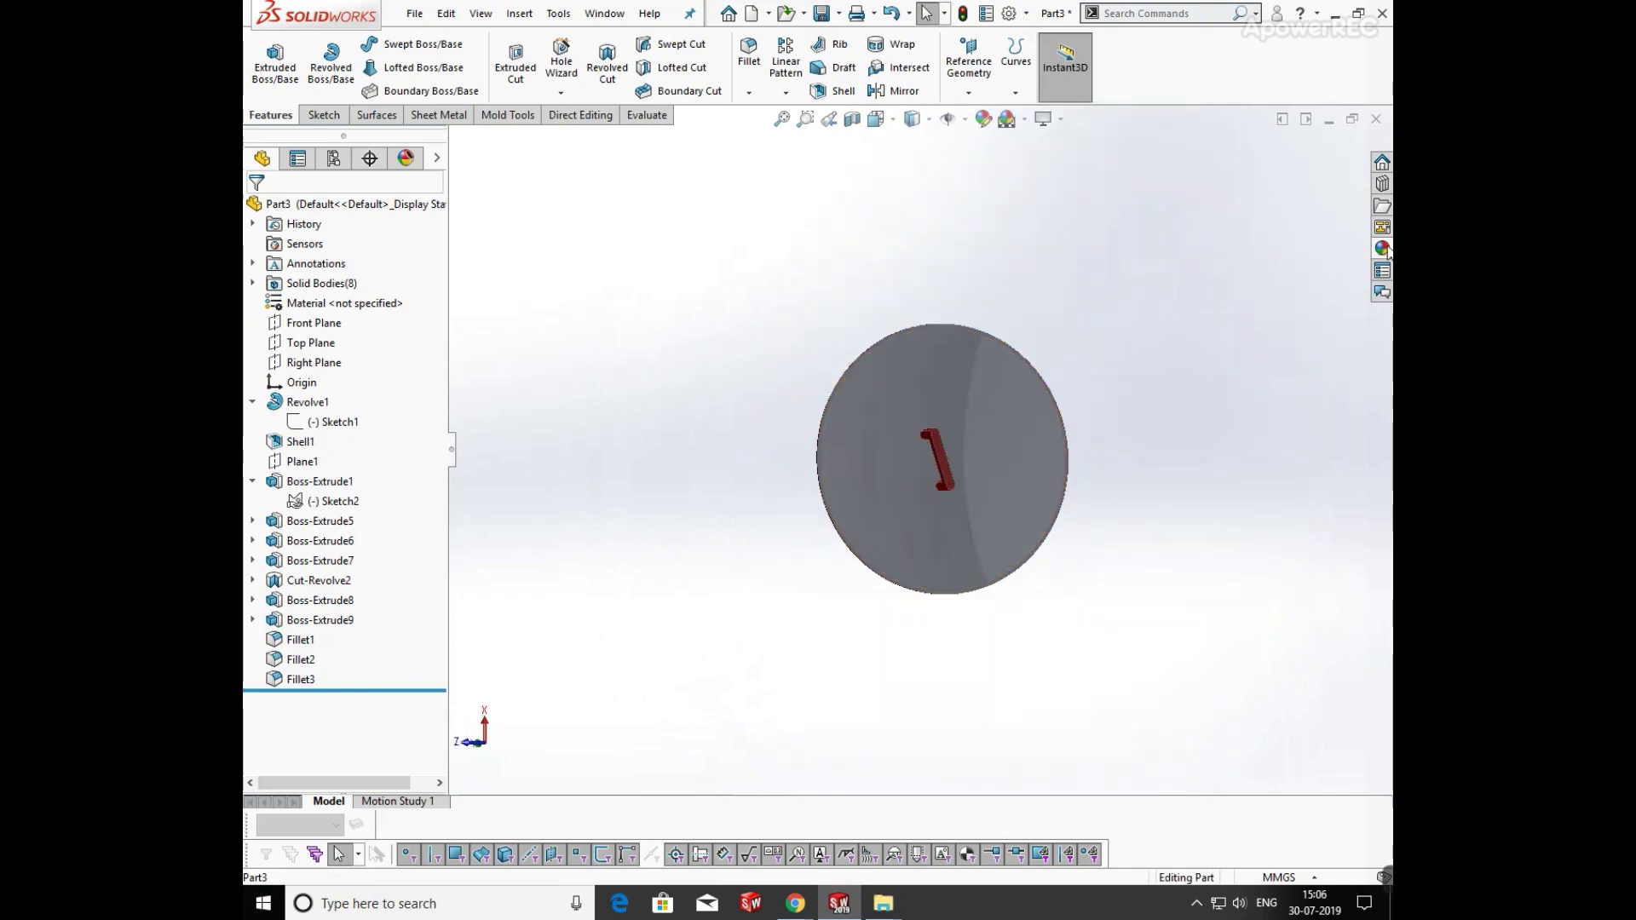
pyautogui.click(1384, 249)
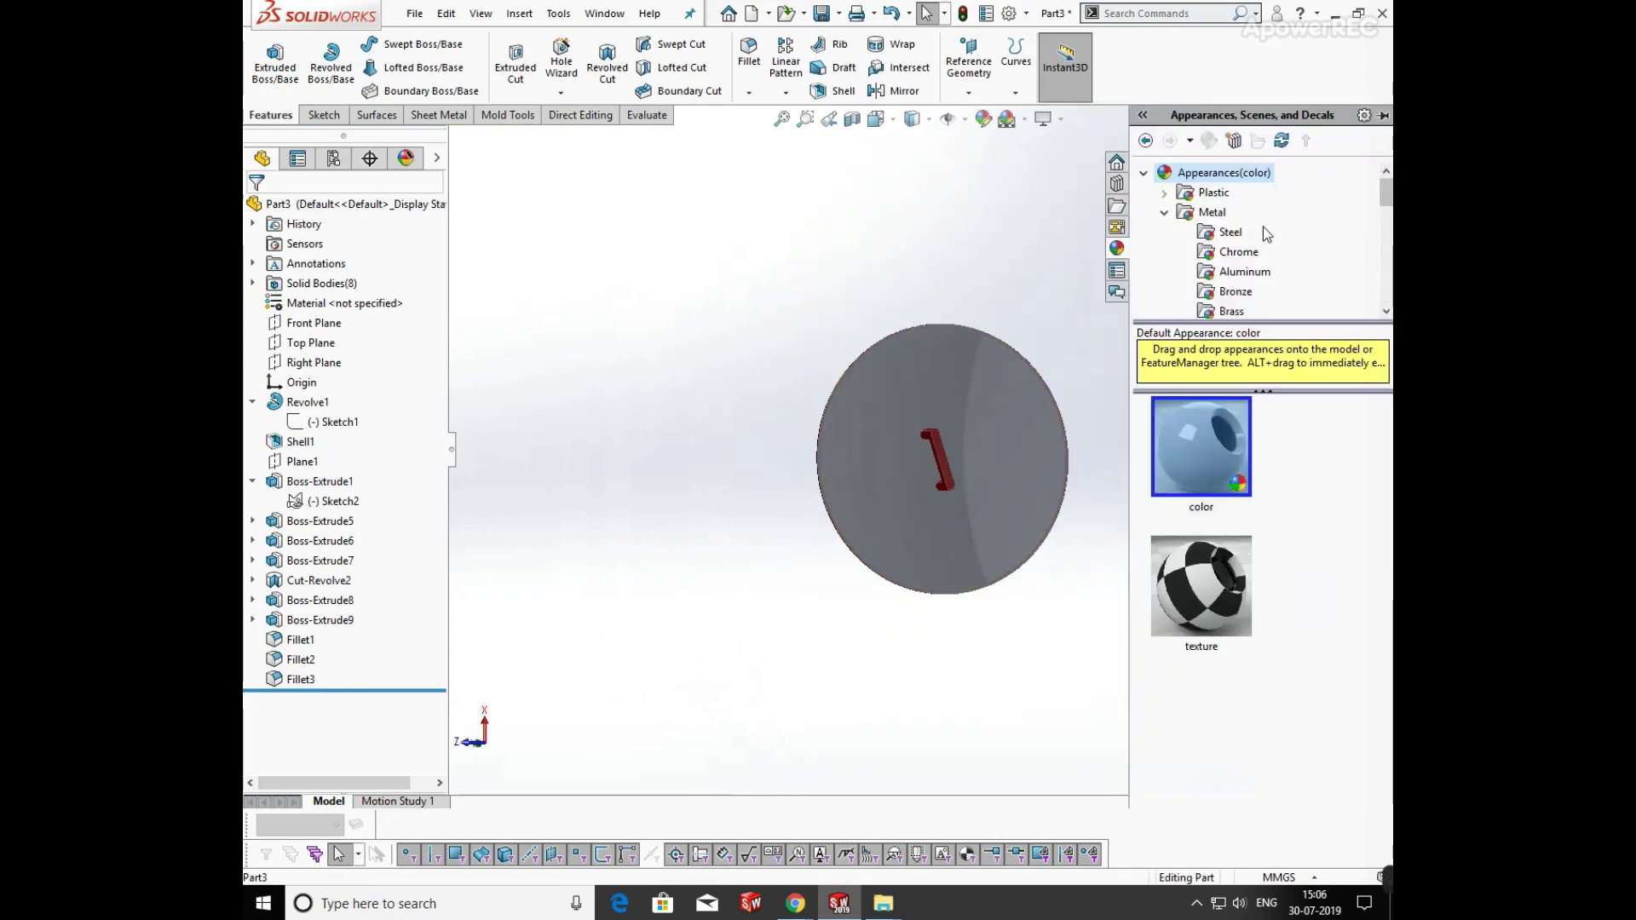
pyautogui.click(1215, 230)
pyautogui.moveTo(1199, 401); pyautogui.dragTo(1017, 415)
pyautogui.click(1014, 412)
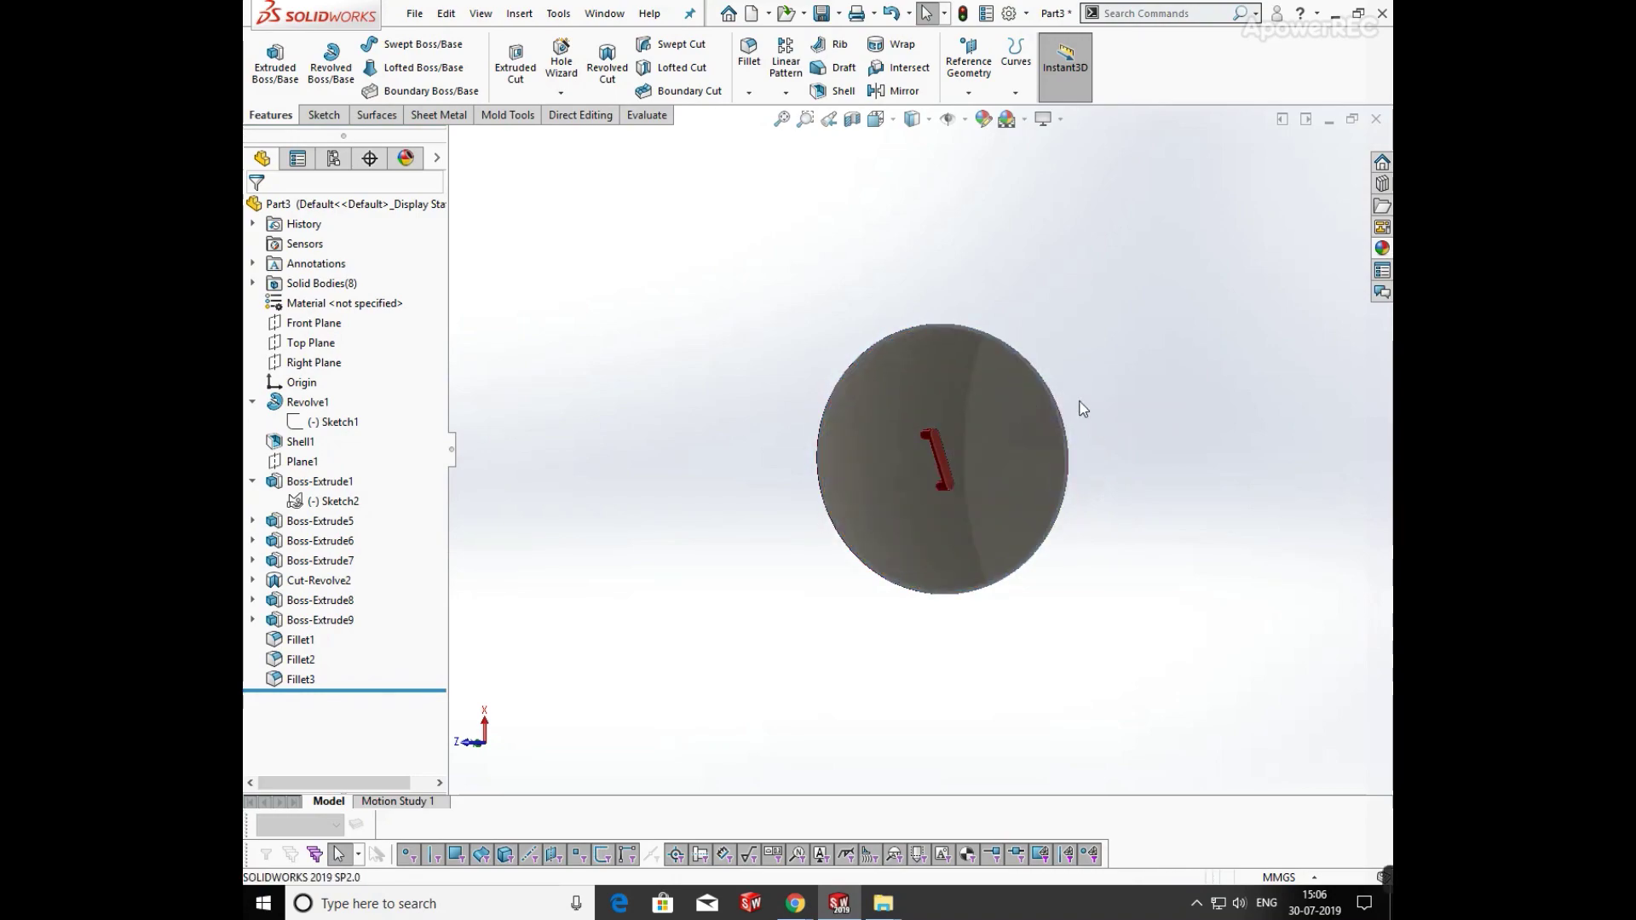
# Apply the Plain White scene to the shield's display
pyautogui.scroll(-3, 877, 483)
pyautogui.moveTo(877, 483); pyautogui.dragTo(977, 498, button='middle')
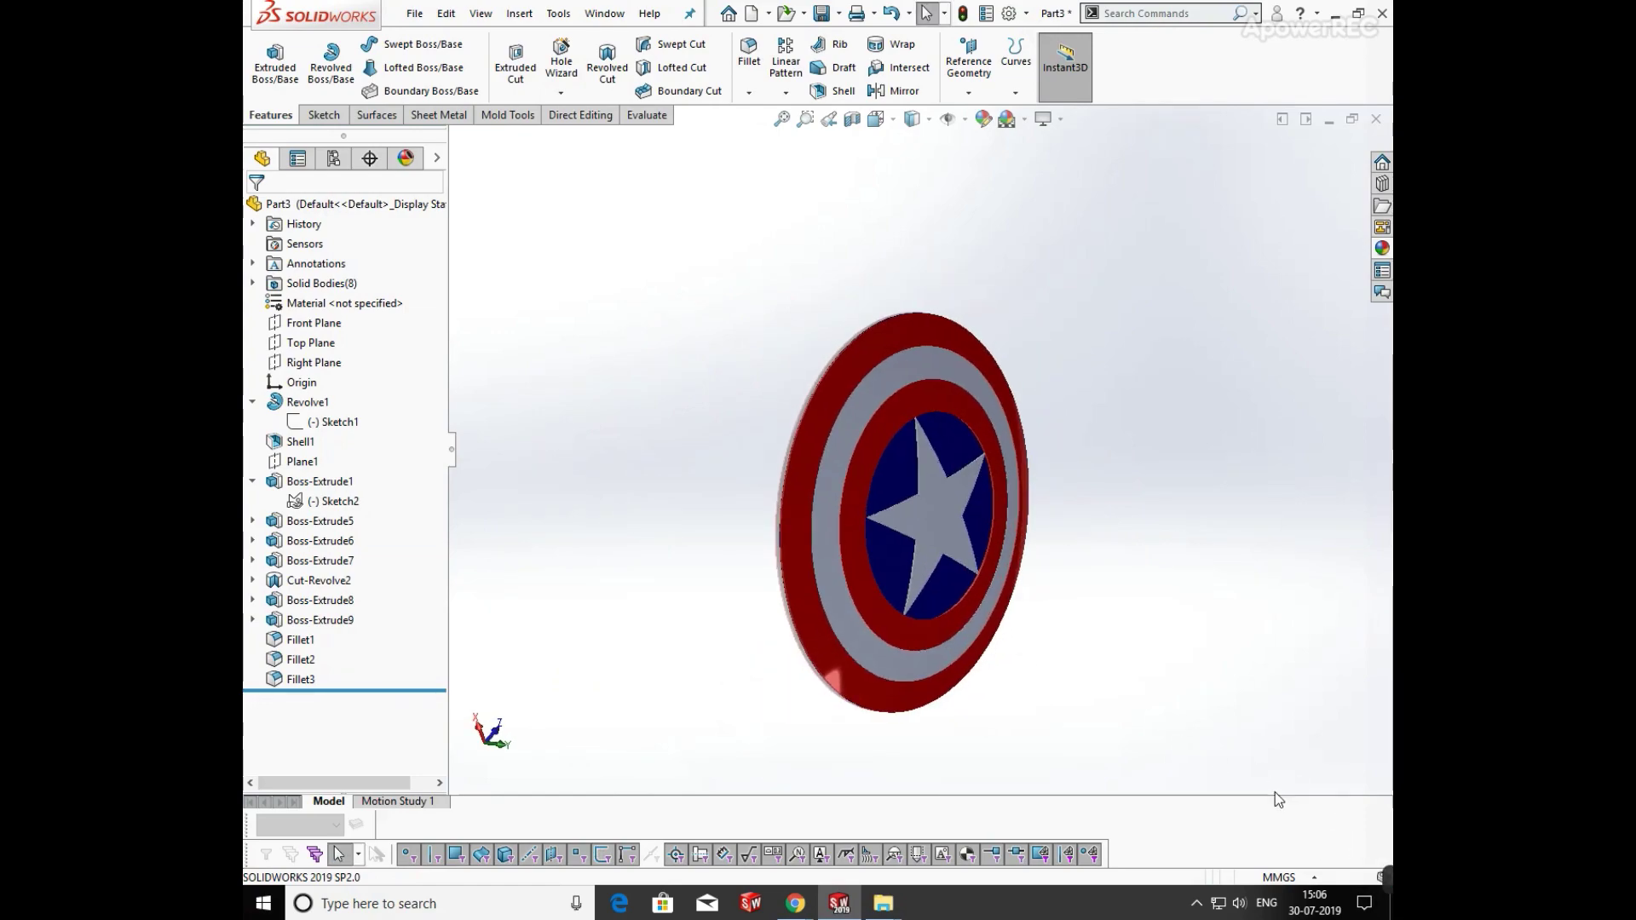
pyautogui.scroll(-2, 1044, 672)
pyautogui.scroll(3, 1011, 385)
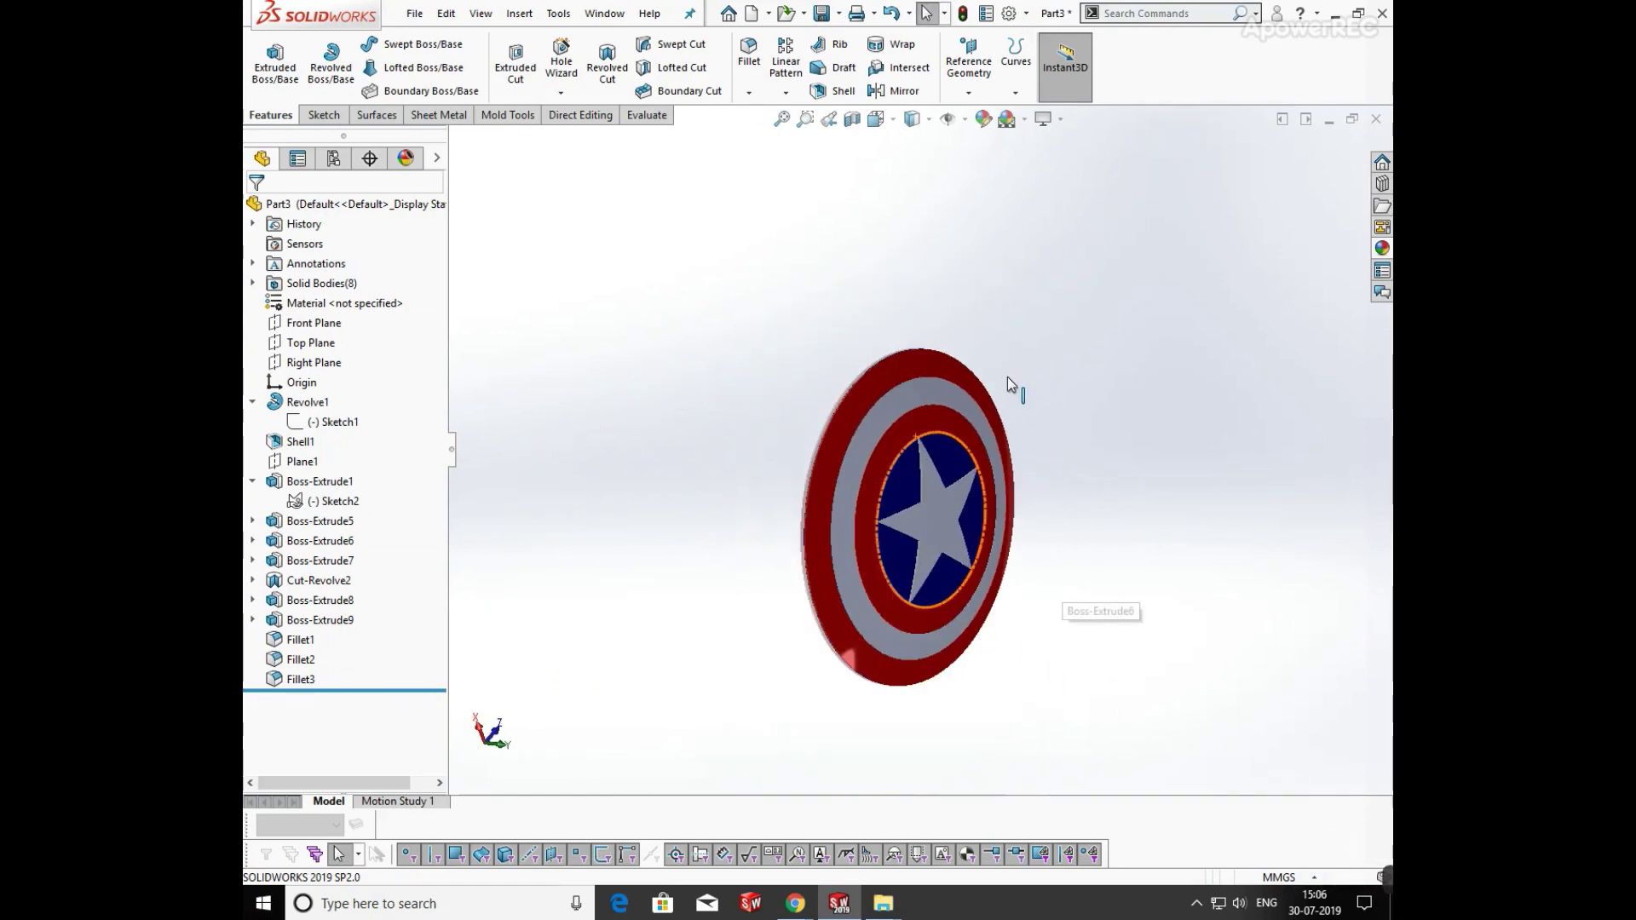
pyautogui.click(1023, 119)
pyautogui.click(1052, 33)
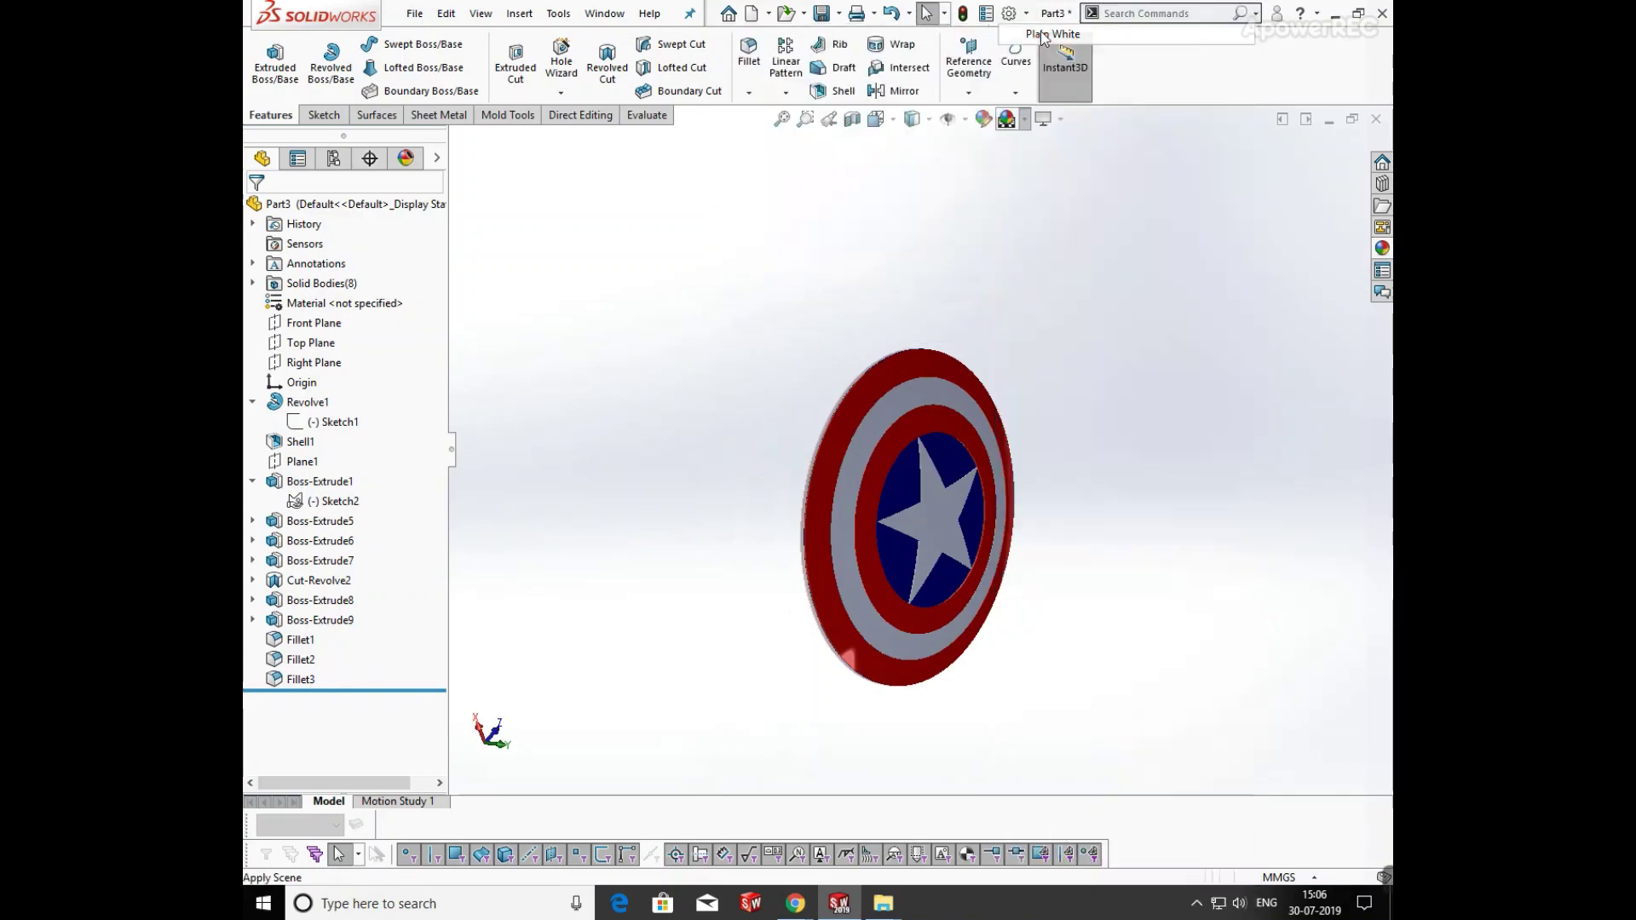
# Change the background scene to Rooftop
pyautogui.scroll(-4, 931, 522)
pyautogui.moveTo(930, 522)
pyautogui.mouseDown(button='middle')
pyautogui.moveTo(910, 508)
pyautogui.moveTo(909, 526)
pyautogui.mouseUp(button='middle')
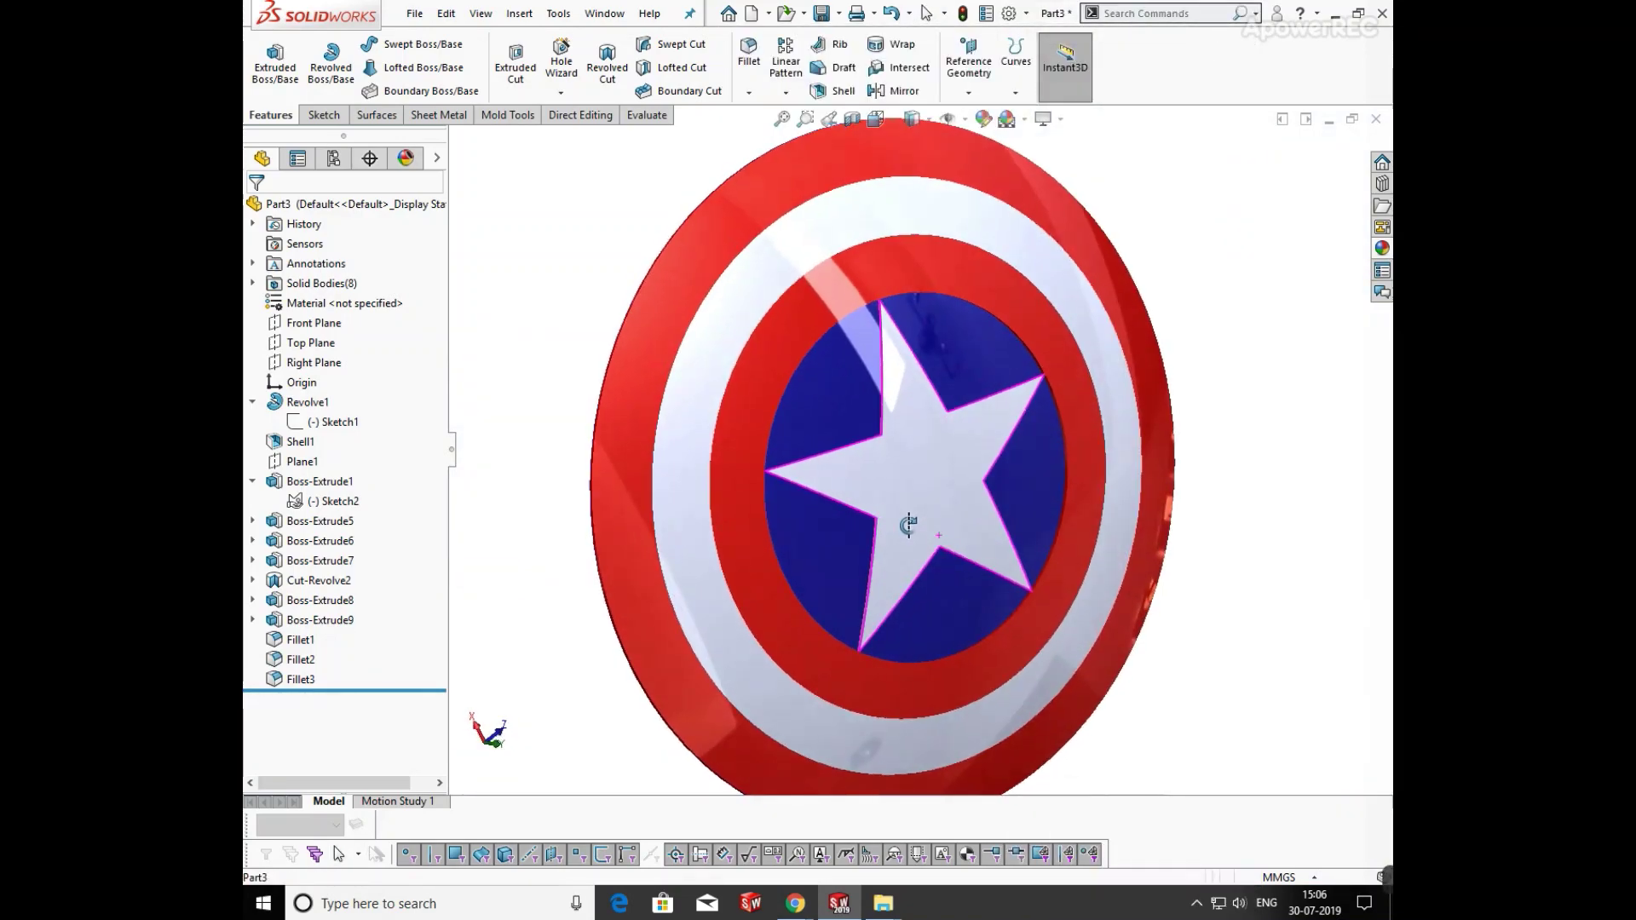
pyautogui.scroll(4, 895, 555)
pyautogui.moveTo(812, 391); pyautogui.dragTo(1010, 411, button='middle')
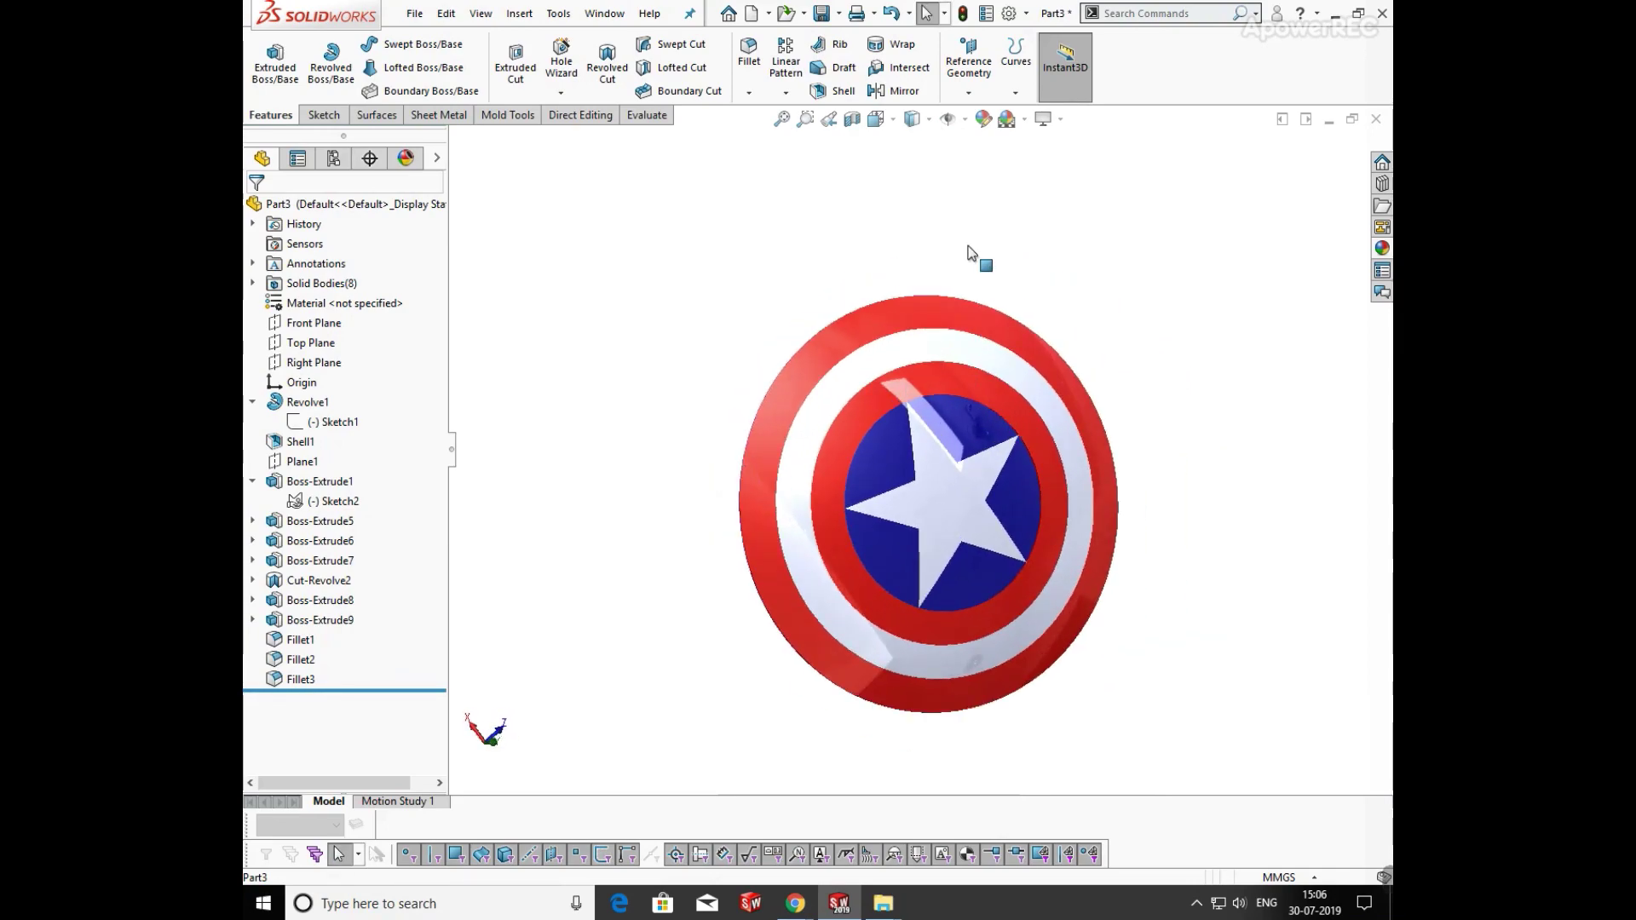
pyautogui.click(1026, 125)
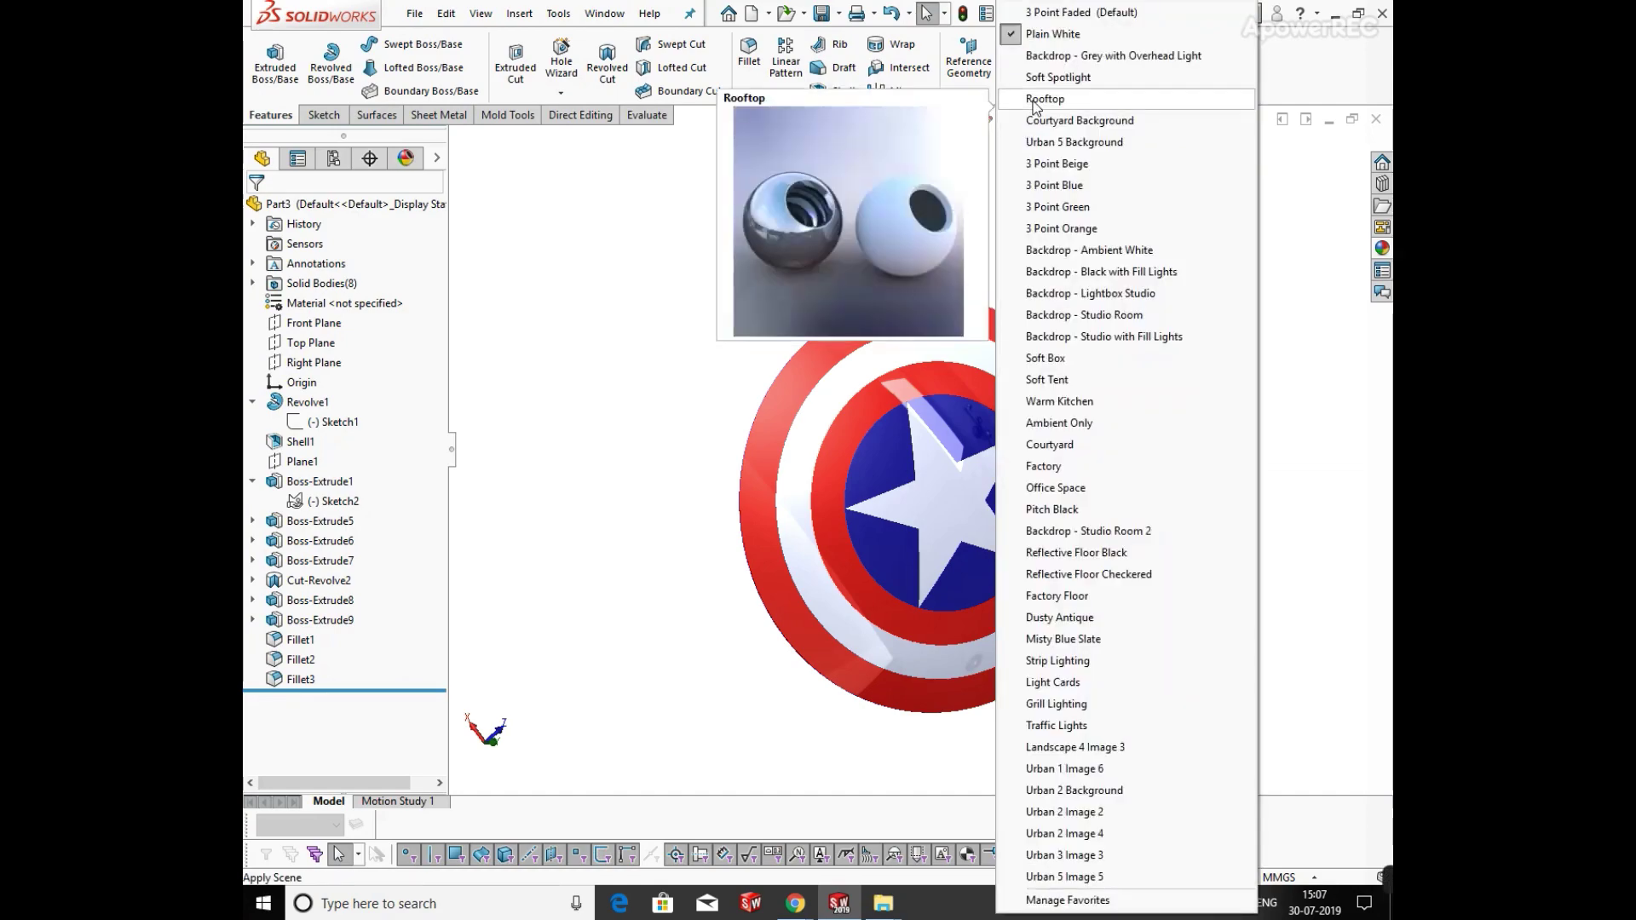
pyautogui.click(1044, 104)
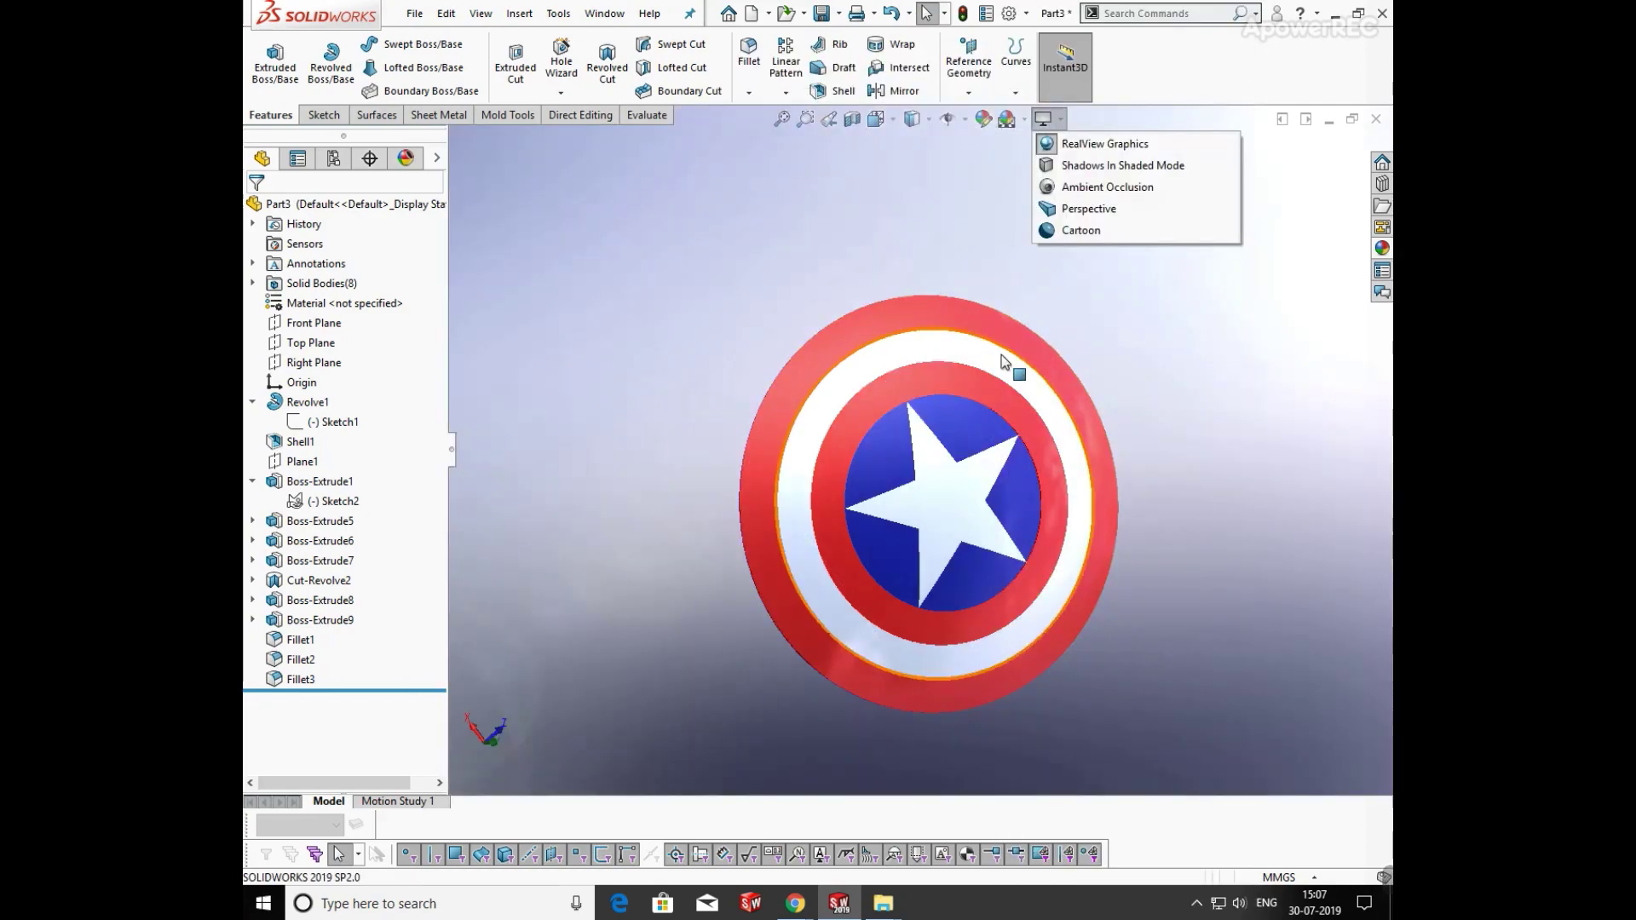
pyautogui.moveTo(897, 395); pyautogui.dragTo(929, 507, button='middle')
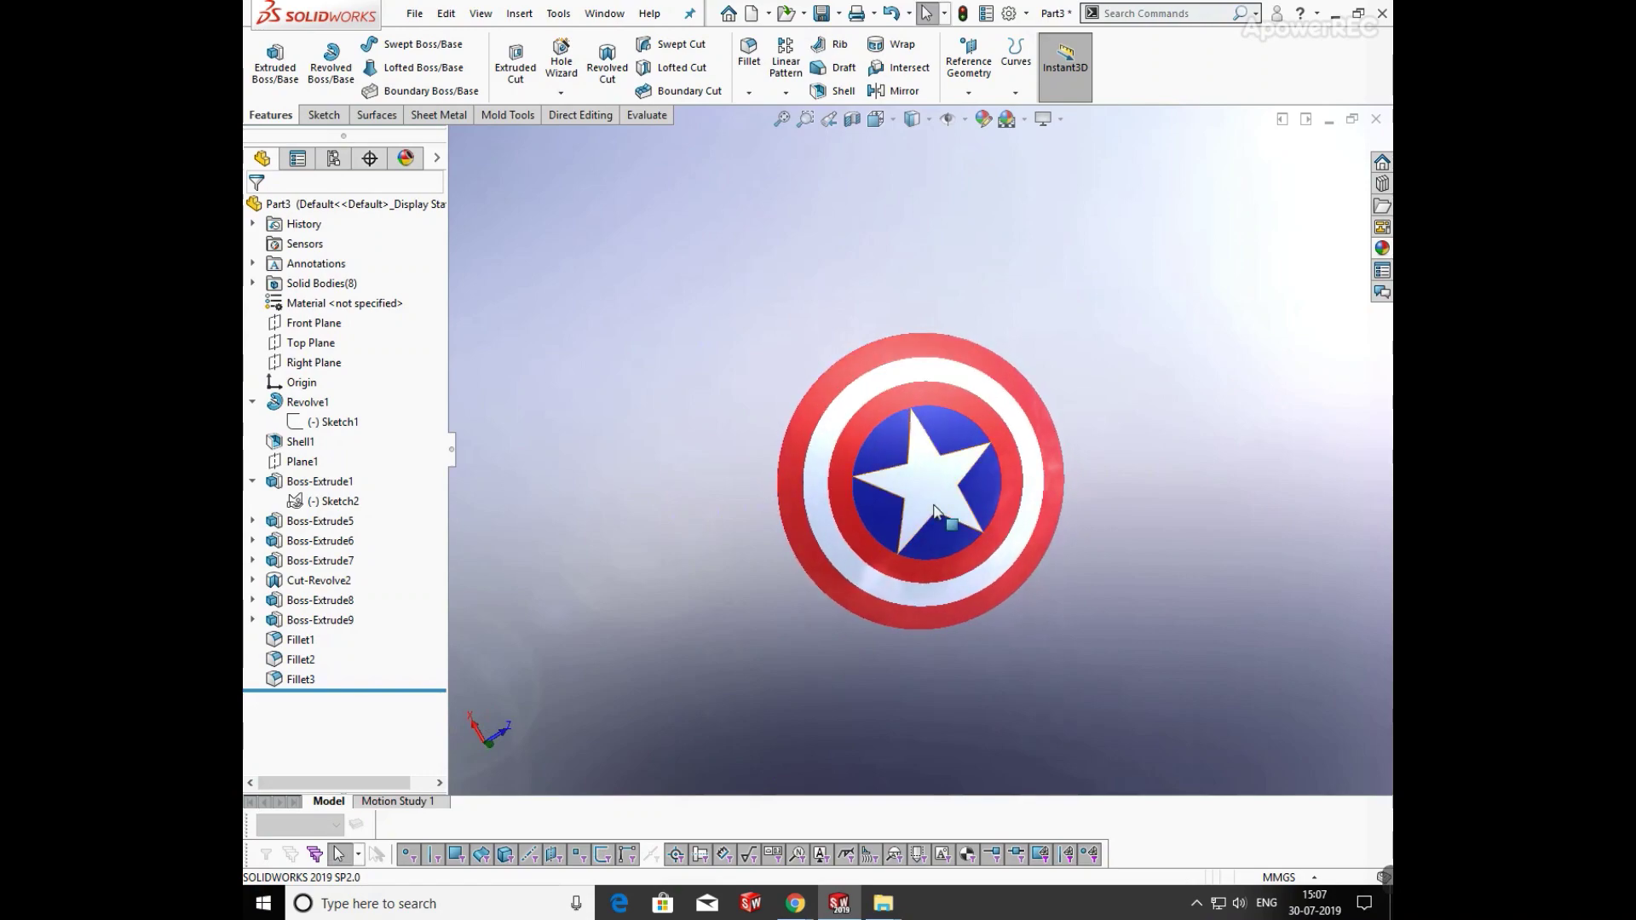
pyautogui.press('space')
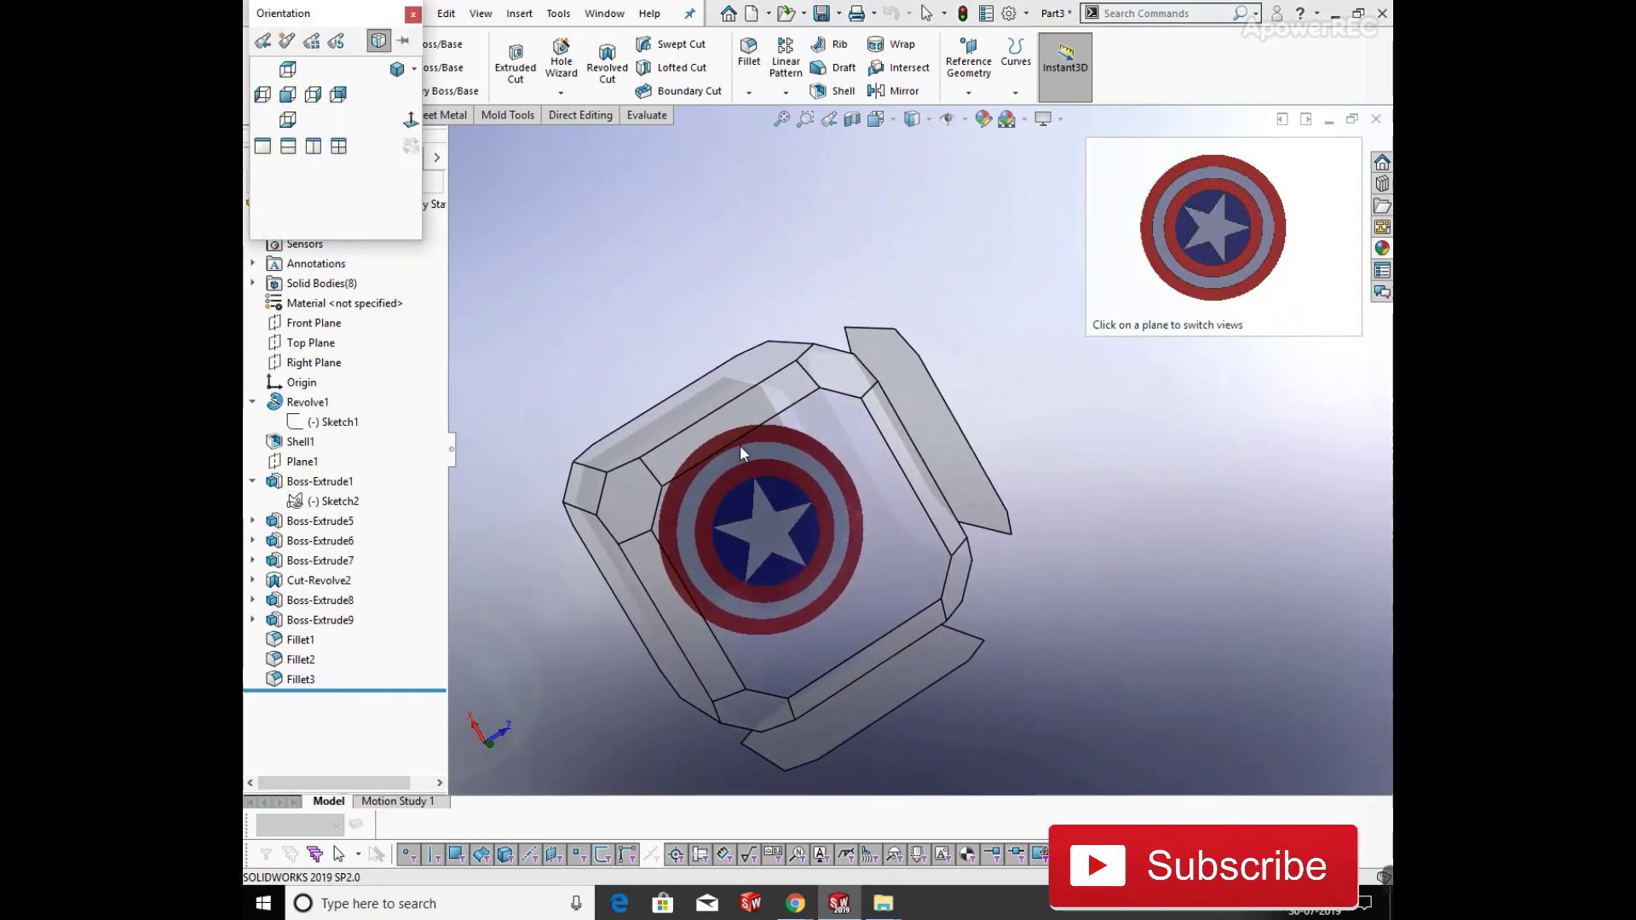
pyautogui.click(649, 522)
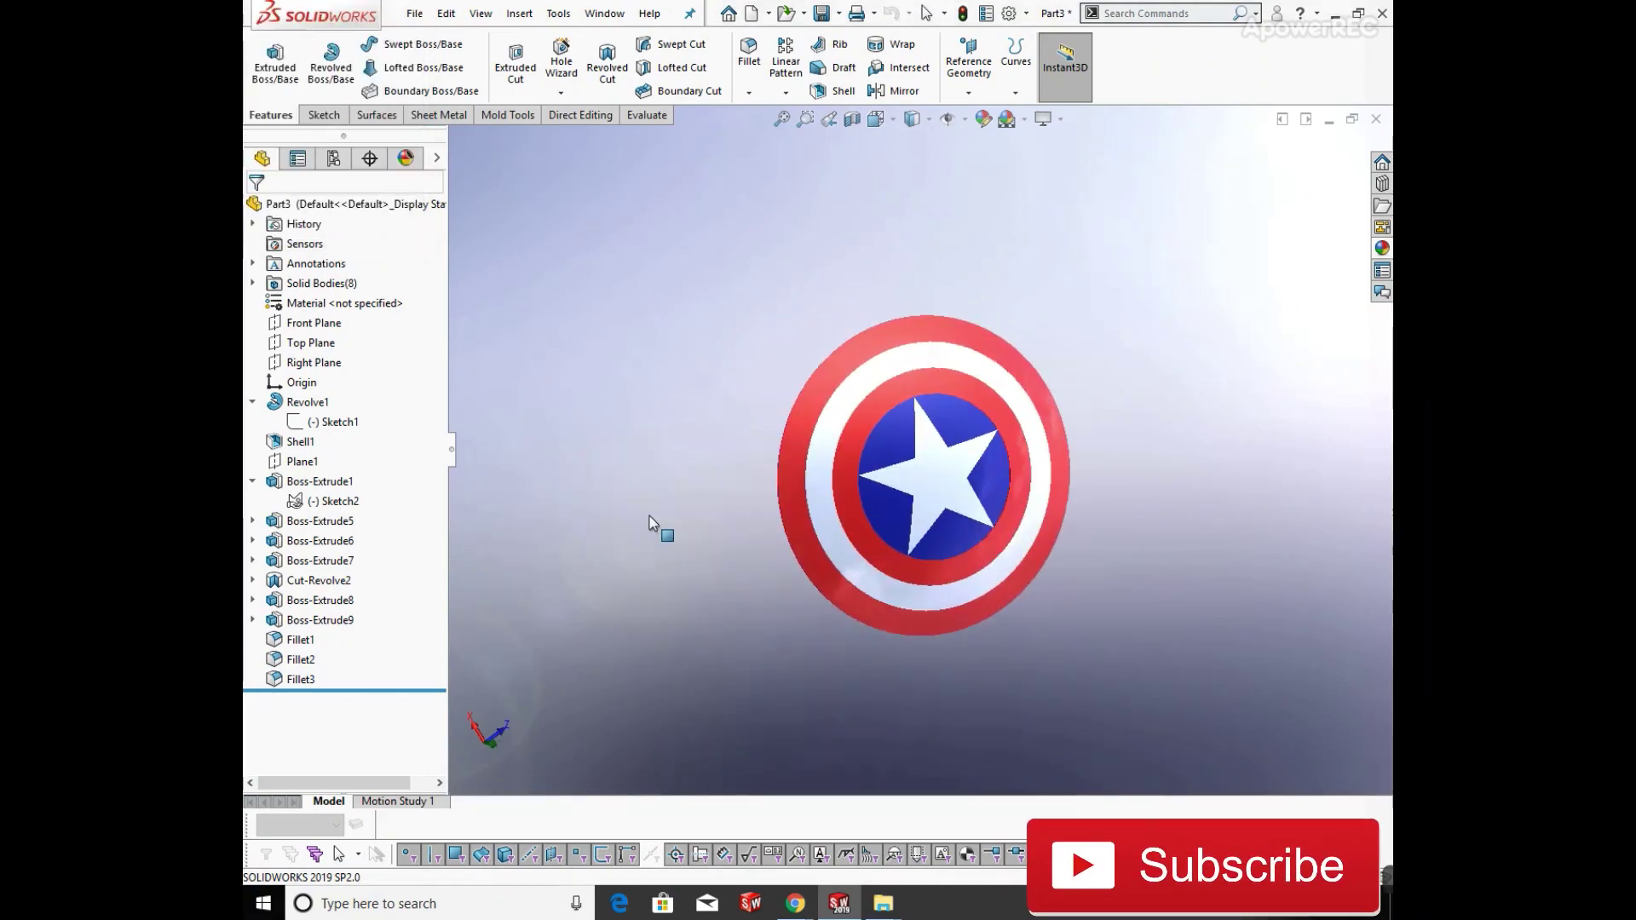
pyautogui.moveTo(650, 523); pyautogui.dragTo(675, 509, button='middle')
pyautogui.scroll(-2, 984, 417)
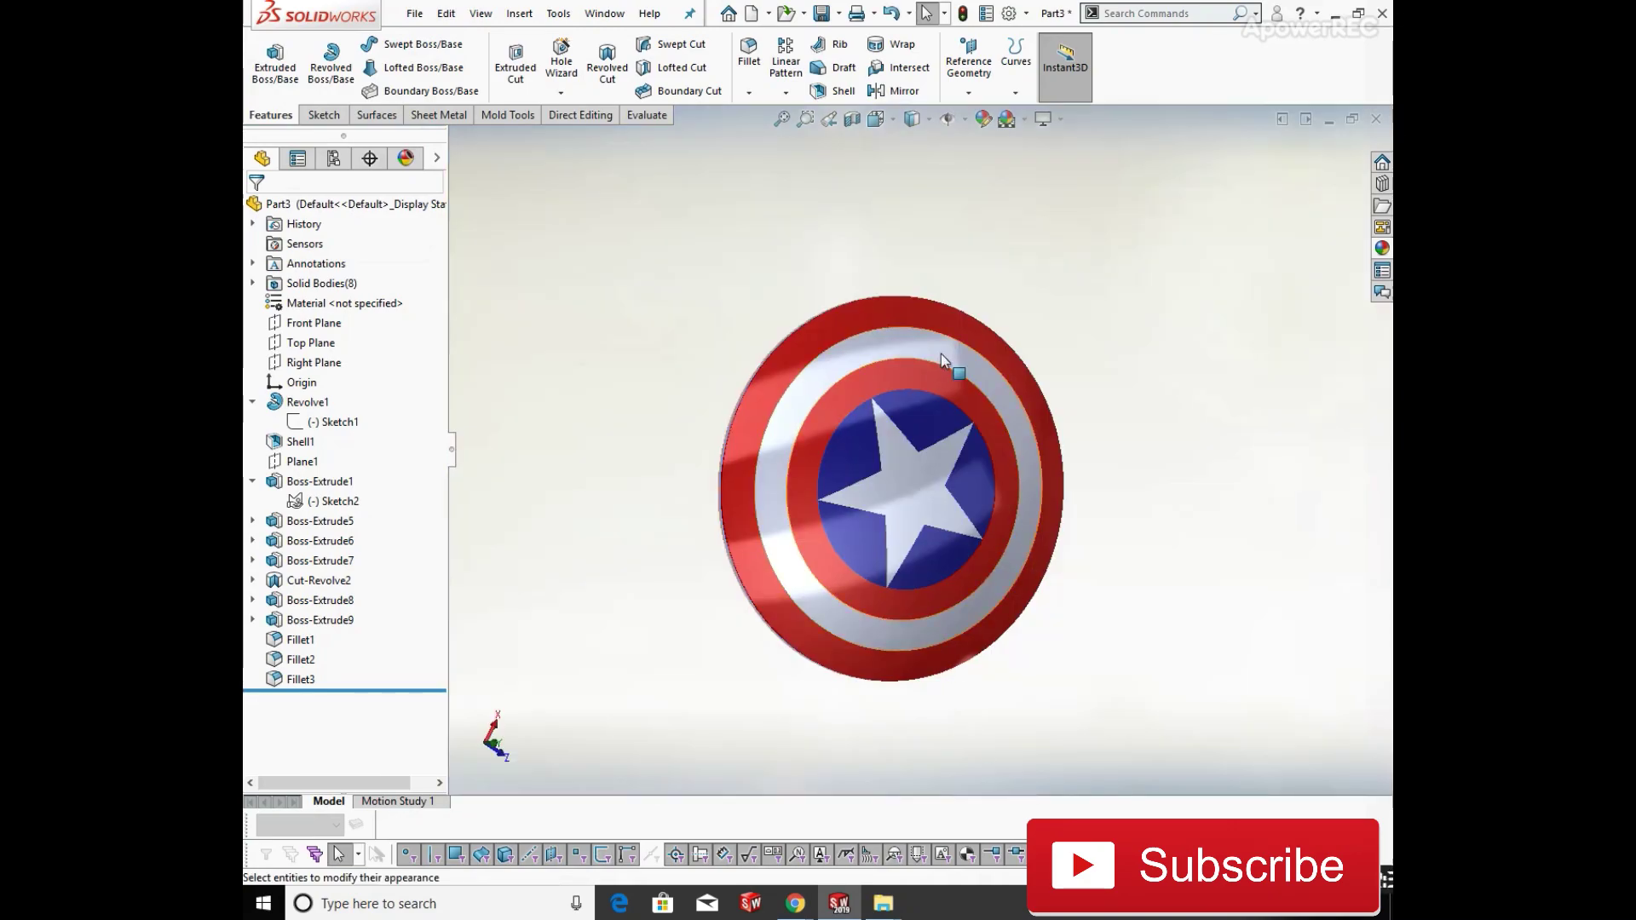
pyautogui.scroll(-3, 941, 355)
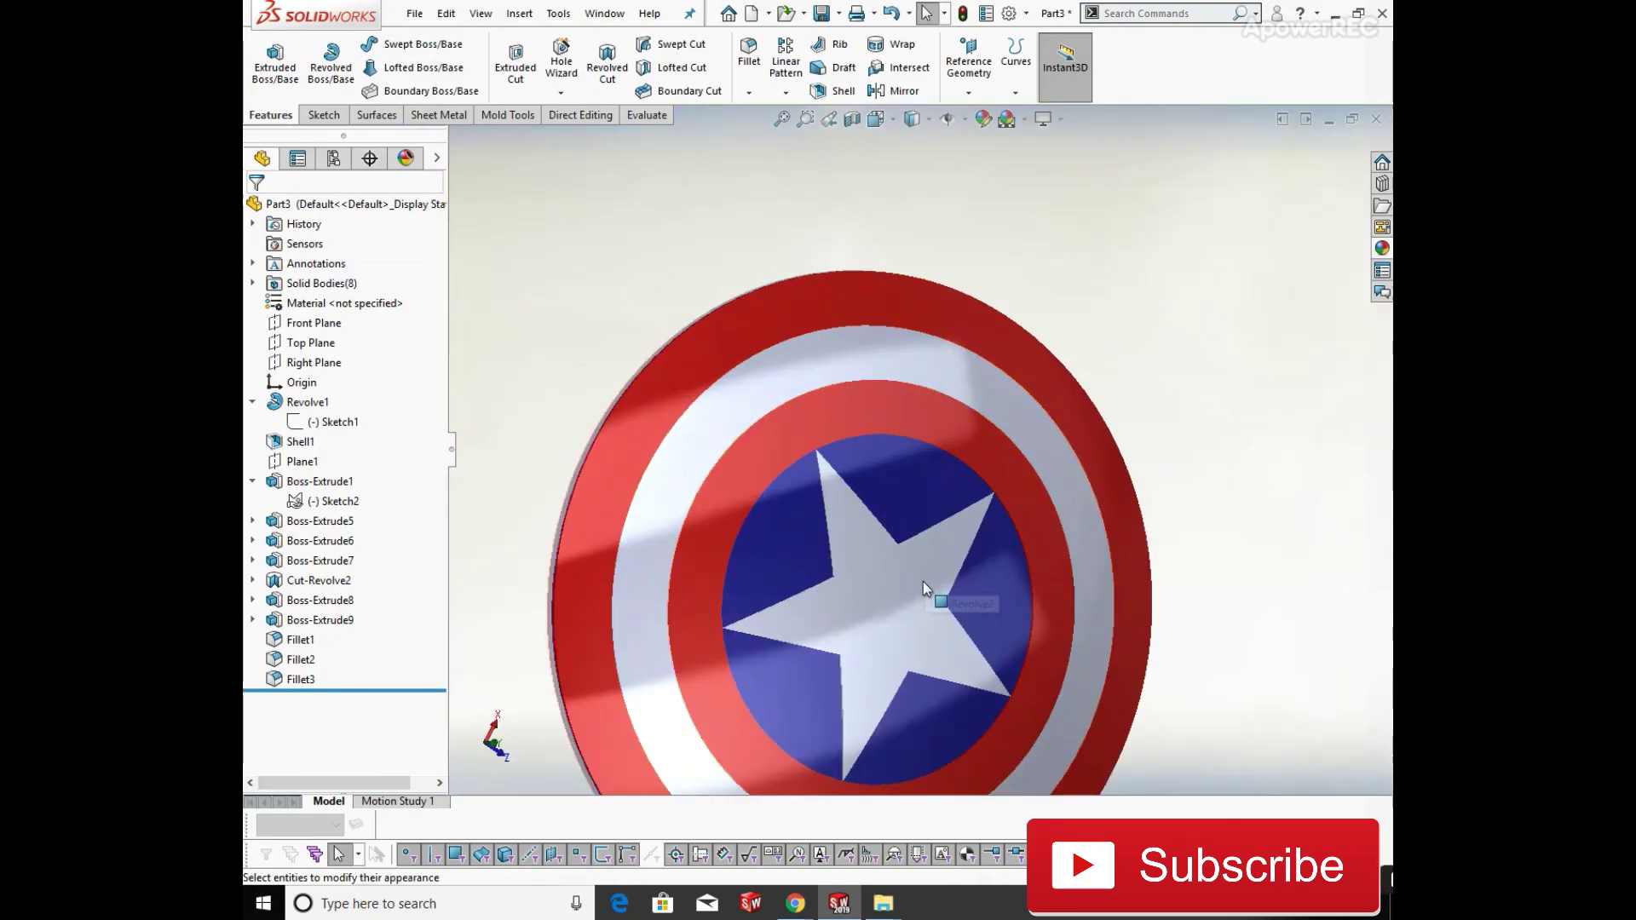